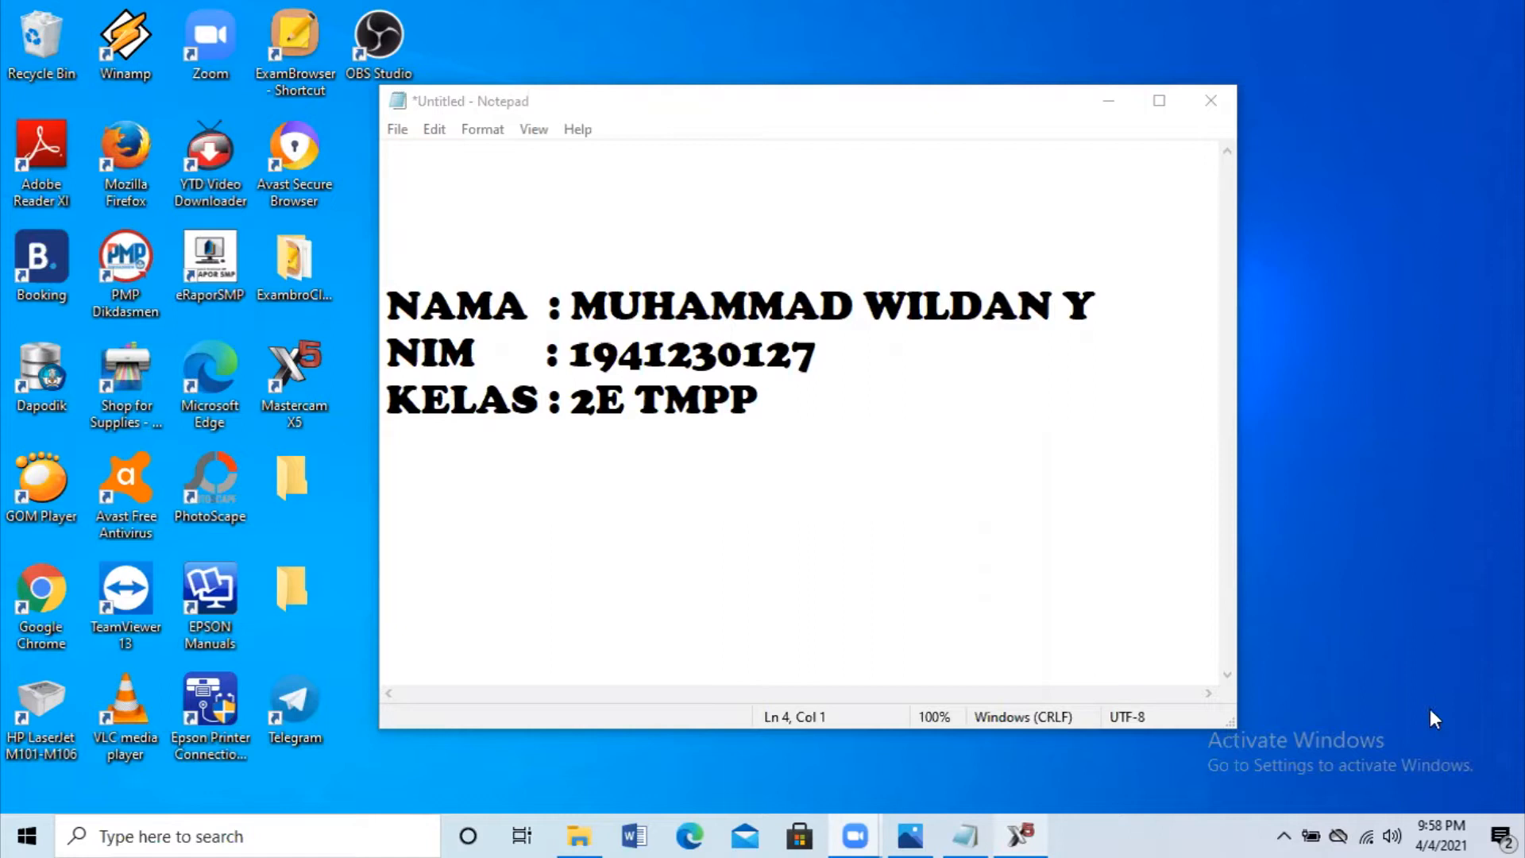
Step: Switch to Mastercam Design X5, load the metric configuration mcamxm.config and set the units for analyze distance to Millimeters
{"action": "left_click", "coordinate": [1025, 834]}
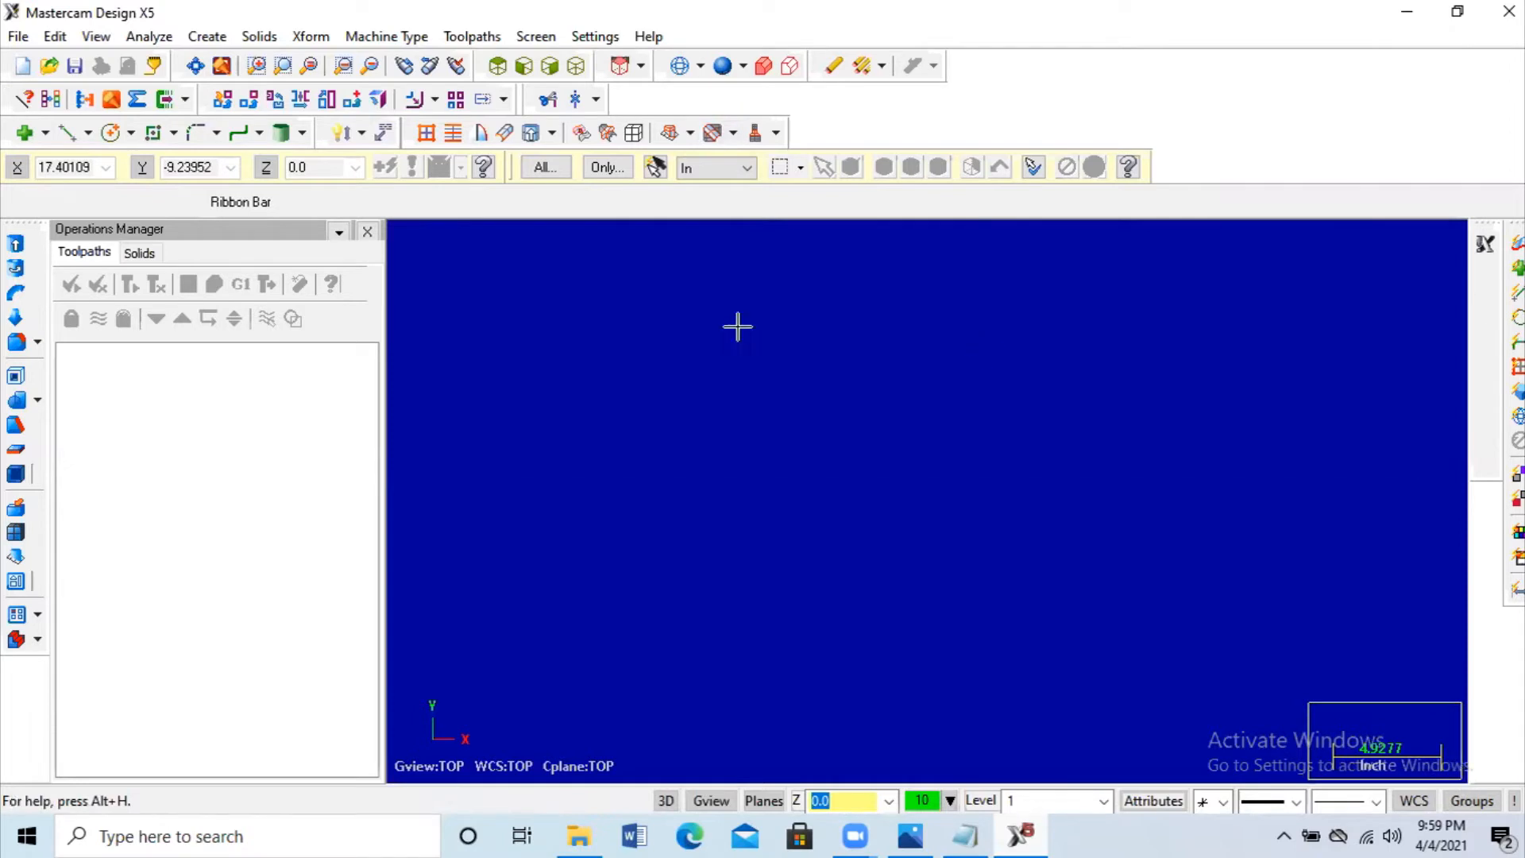
{"action": "left_click", "coordinate": [597, 37]}
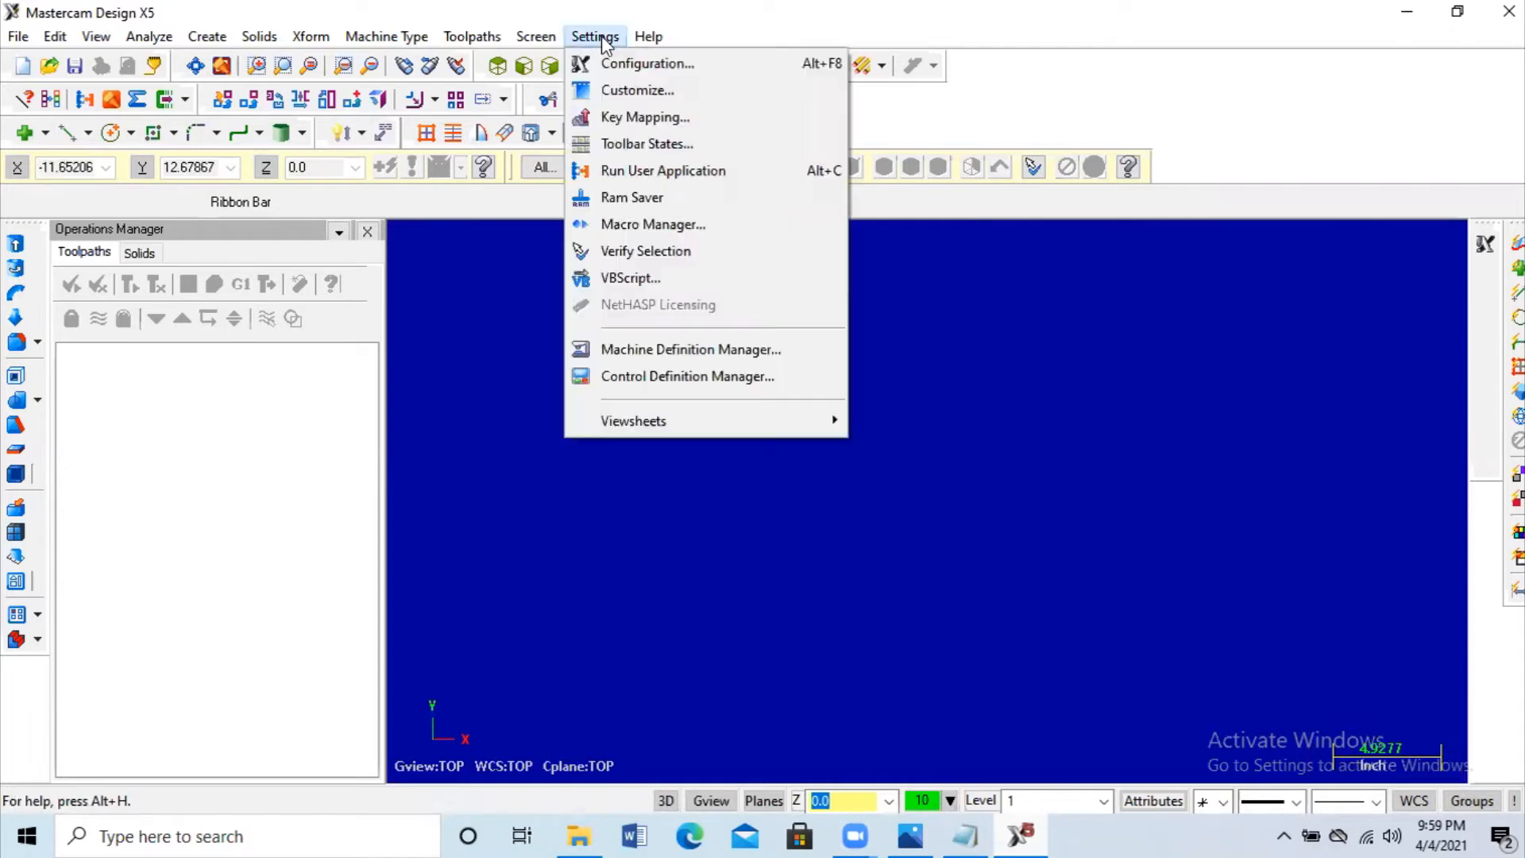
{"action": "left_click", "coordinate": [665, 64]}
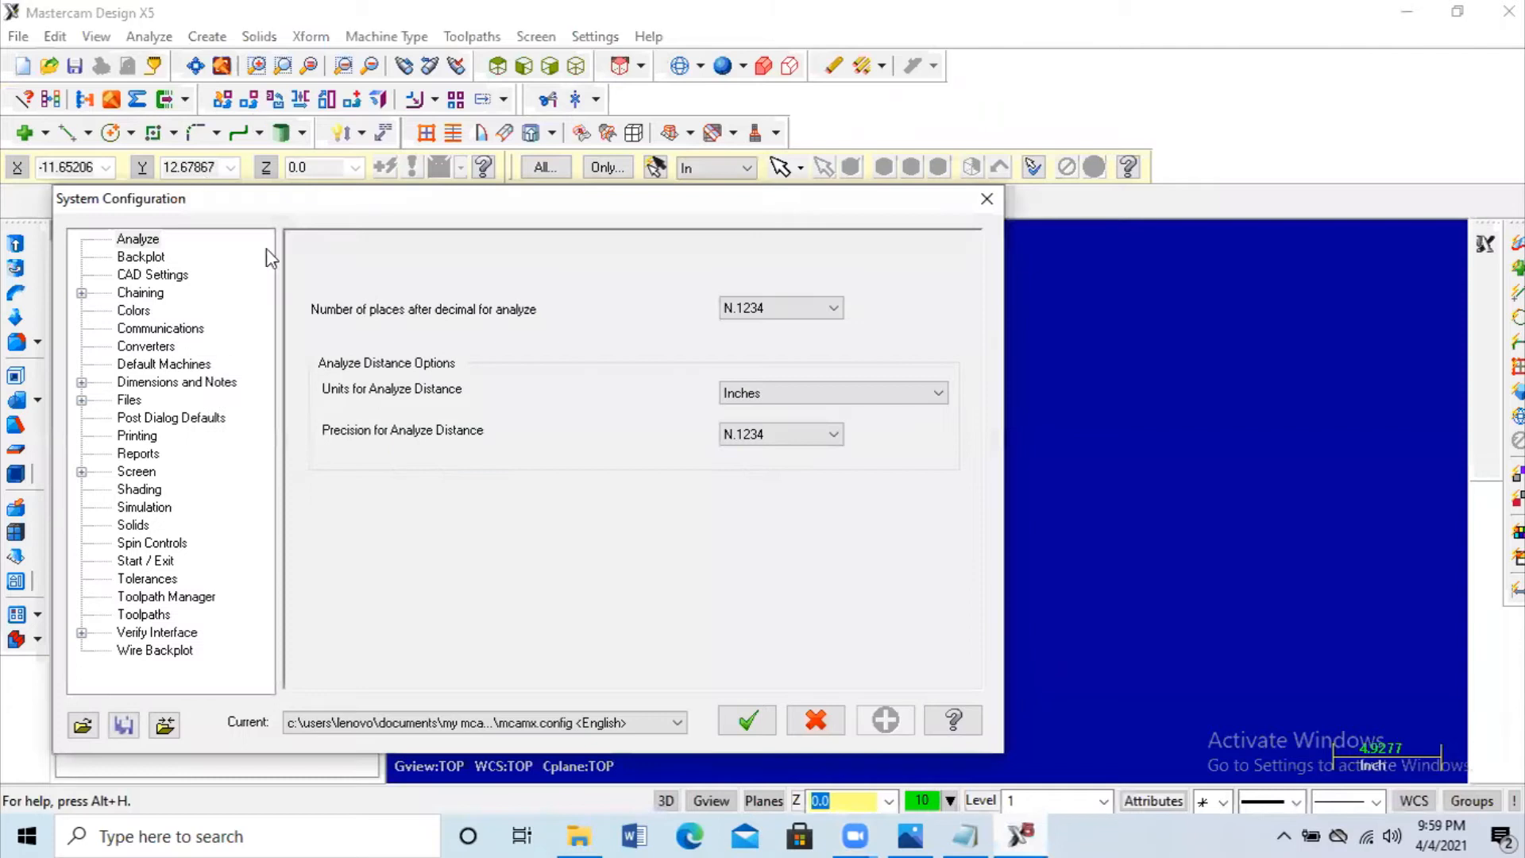
{"action": "left_click", "coordinate": [632, 719]}
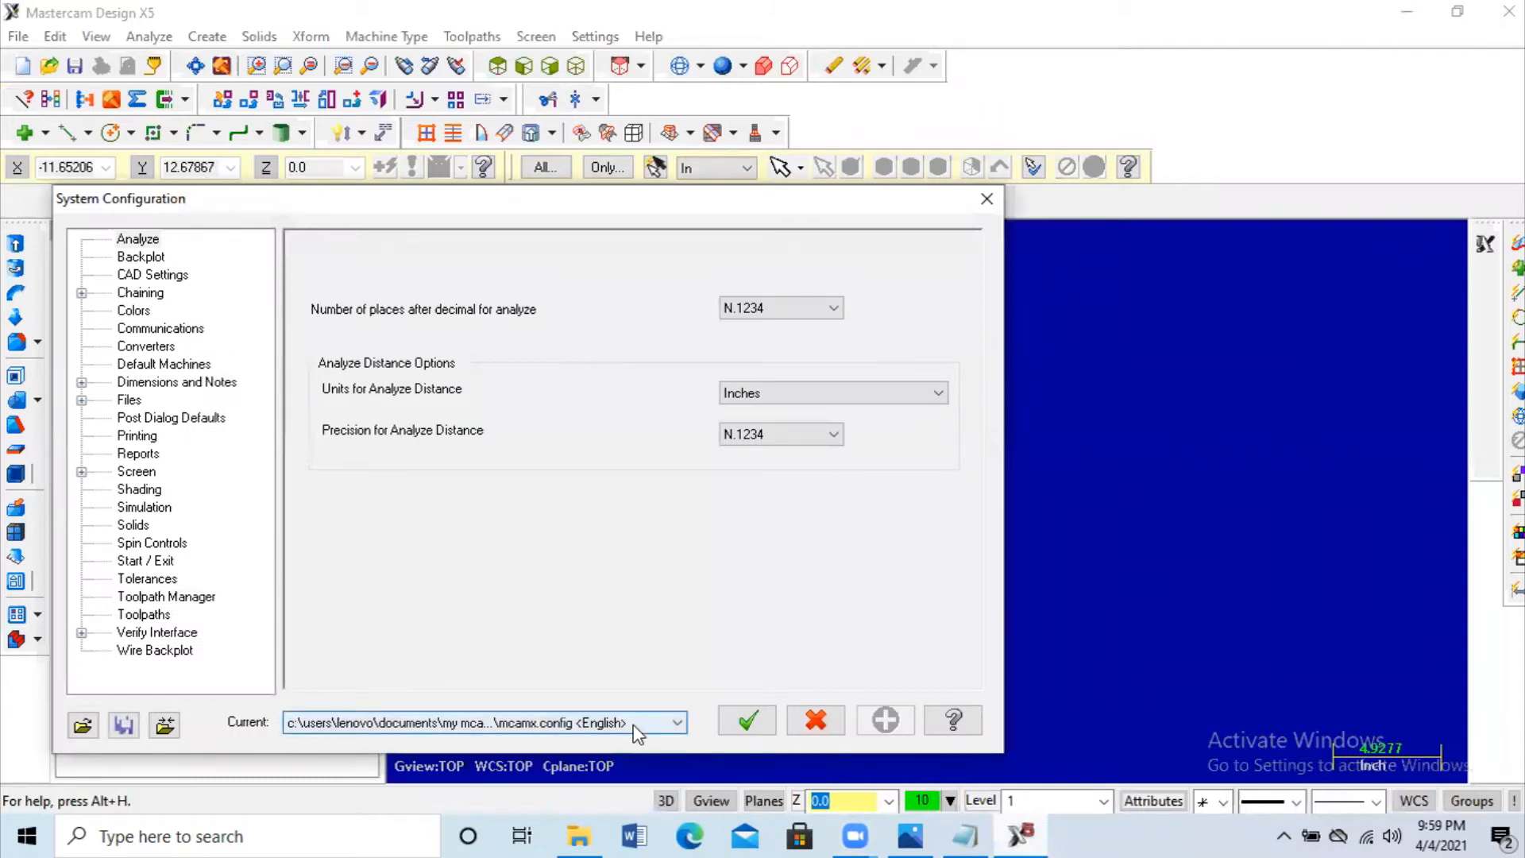
{"action": "left_click", "coordinate": [633, 758]}
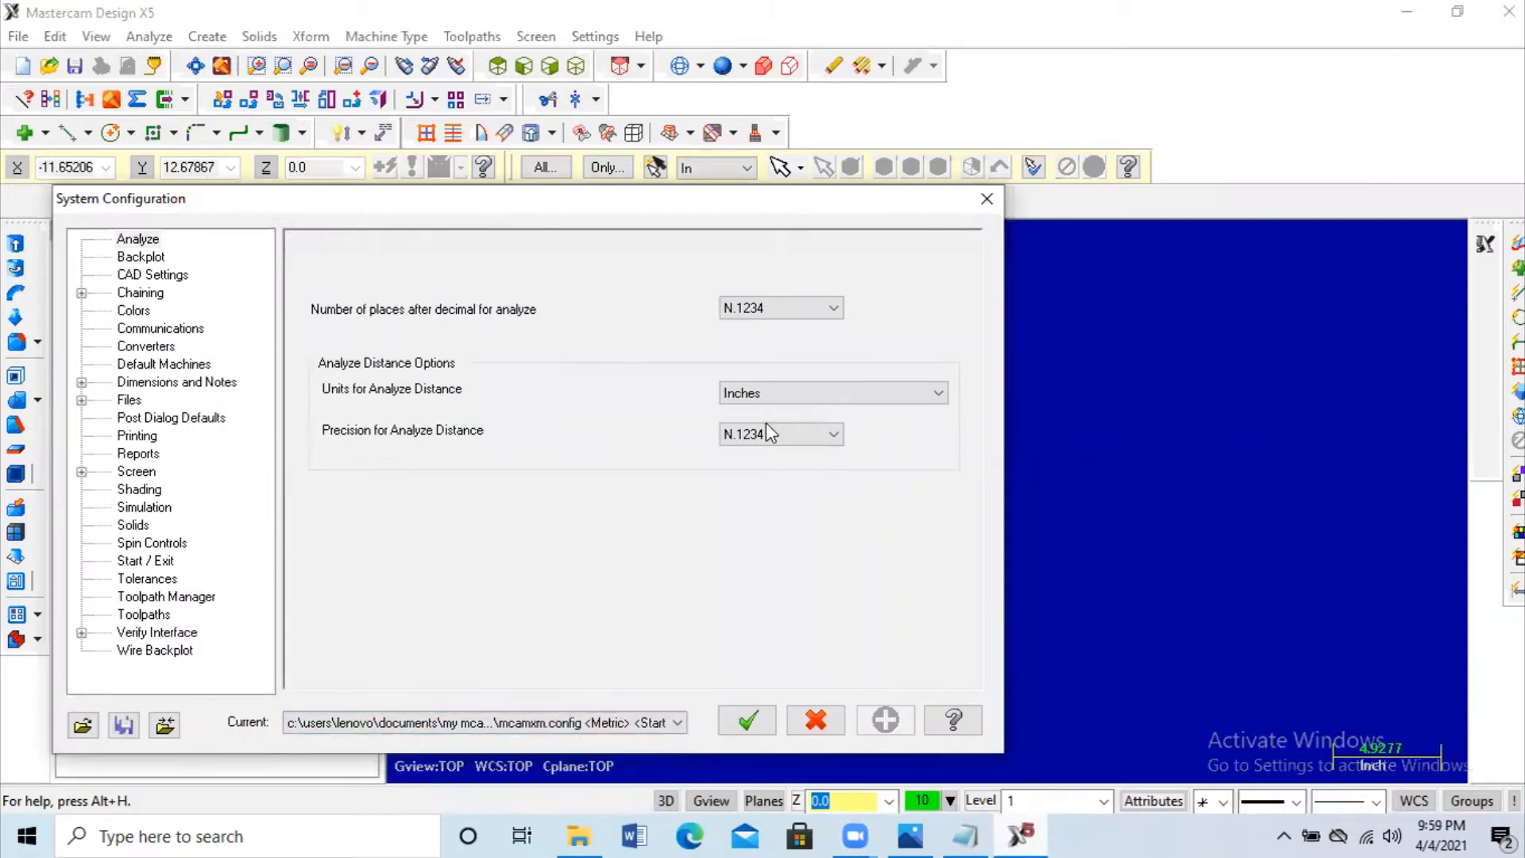
{"action": "left_click", "coordinate": [854, 393]}
{"action": "left_click", "coordinate": [790, 459]}
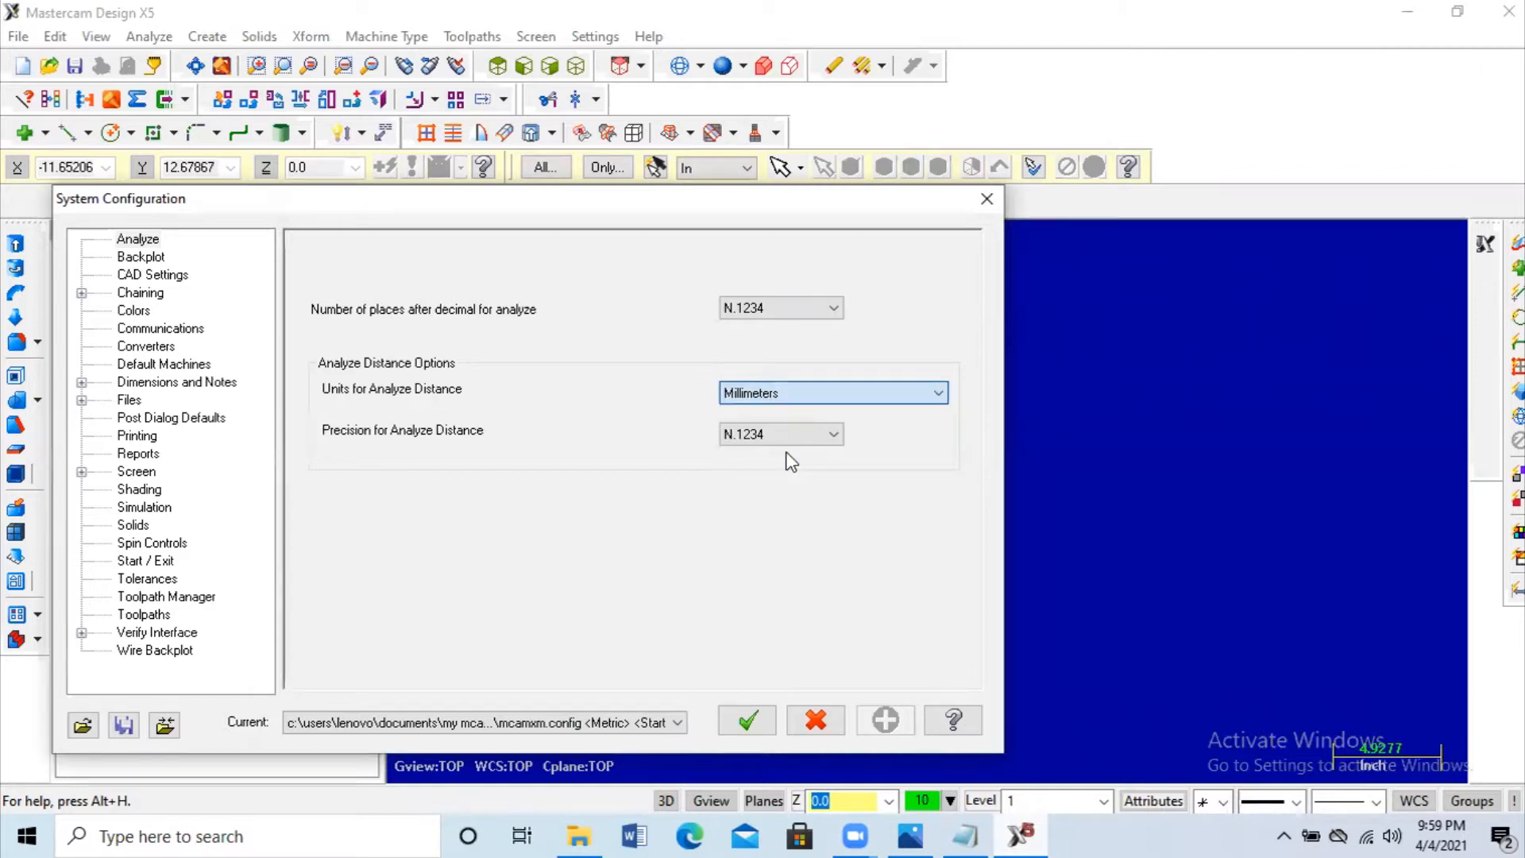
{"action": "left_click", "coordinate": [747, 726]}
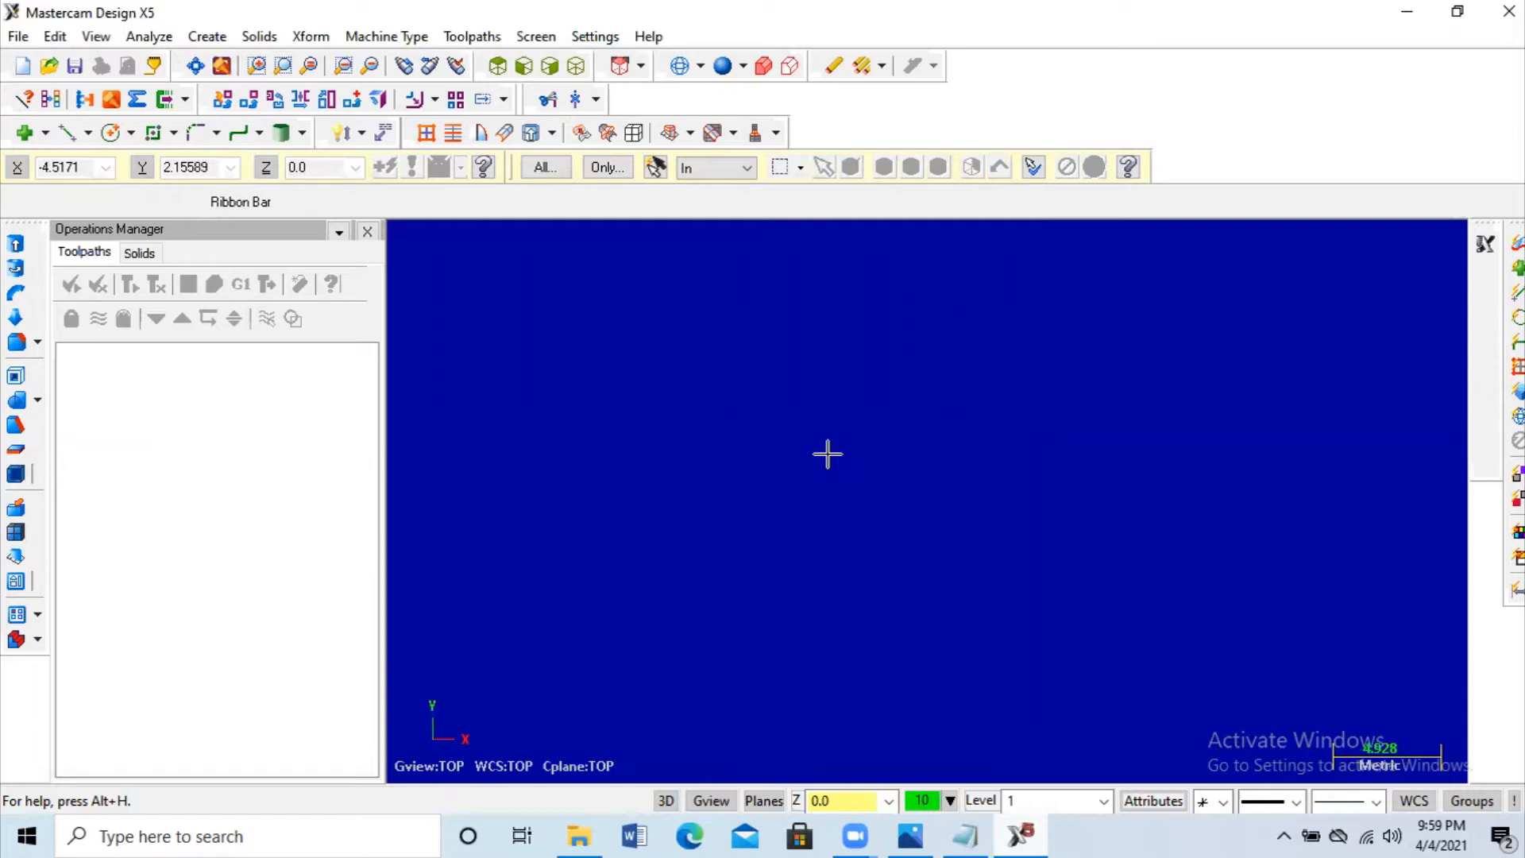
Step: Display the coordinate axes and consult the part dimensions in the tubes cnc.JPG reference drawing
{"action": "key", "text": "F9"}
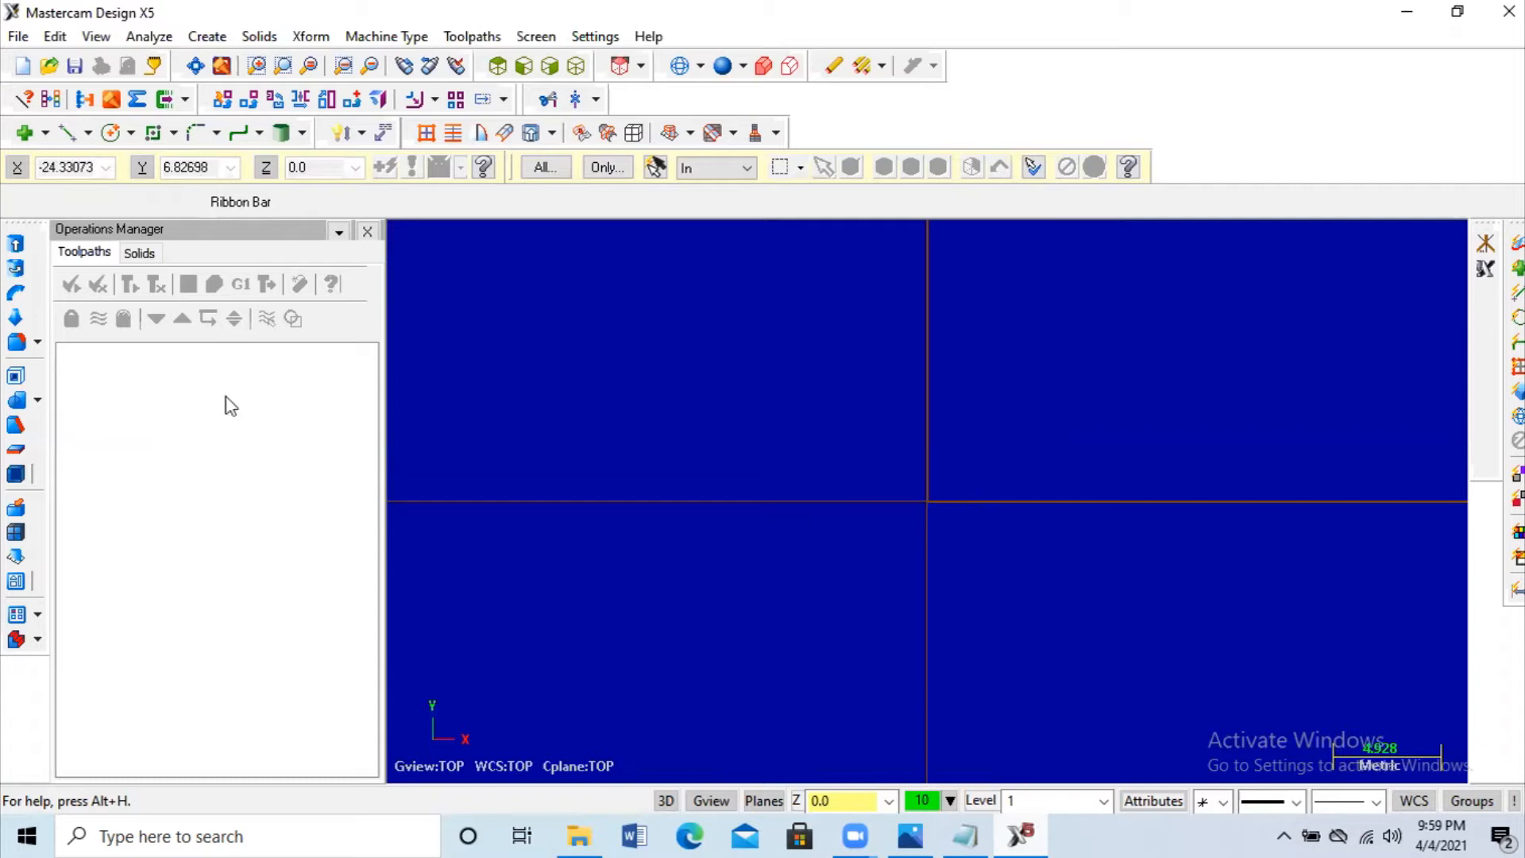
{"action": "left_click", "coordinate": [910, 834]}
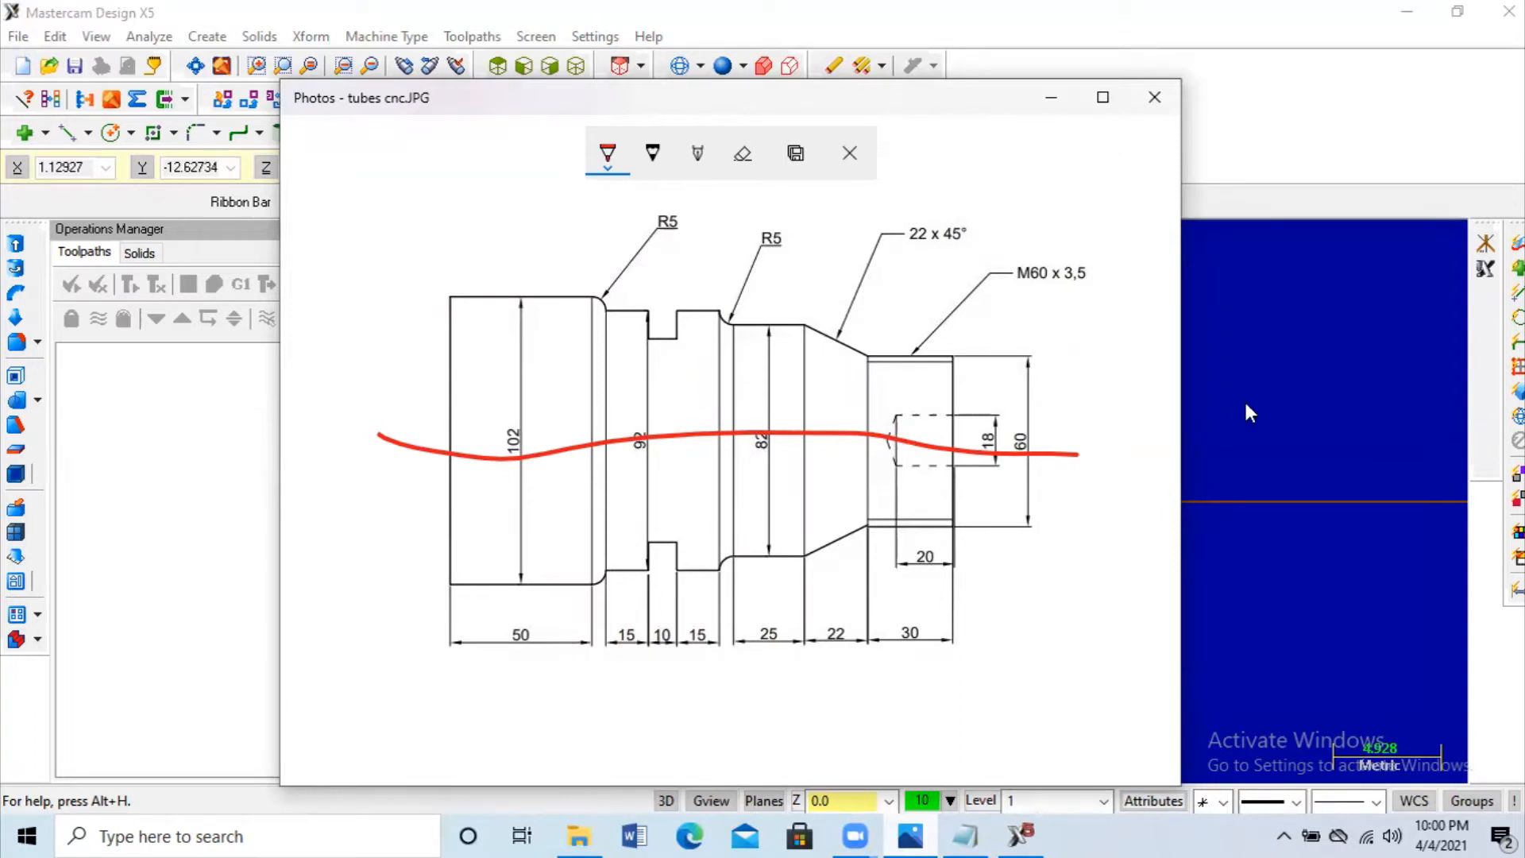
{"action": "left_click", "coordinate": [1057, 102]}
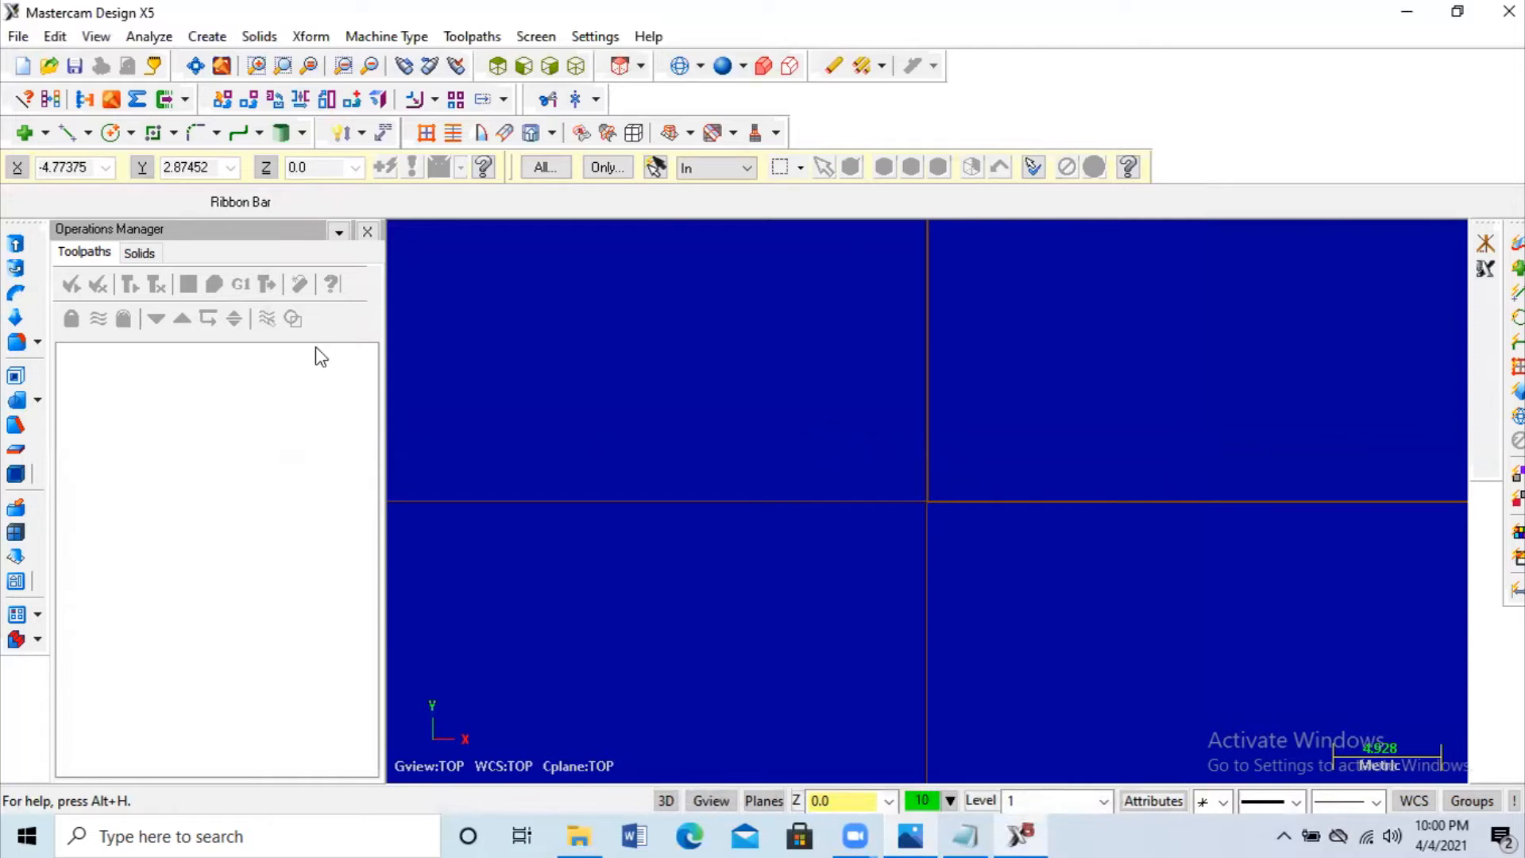
Step: Draw a vertical line 30 mm long upward from the origin for the end face of the profile
{"action": "left_click", "coordinate": [69, 136]}
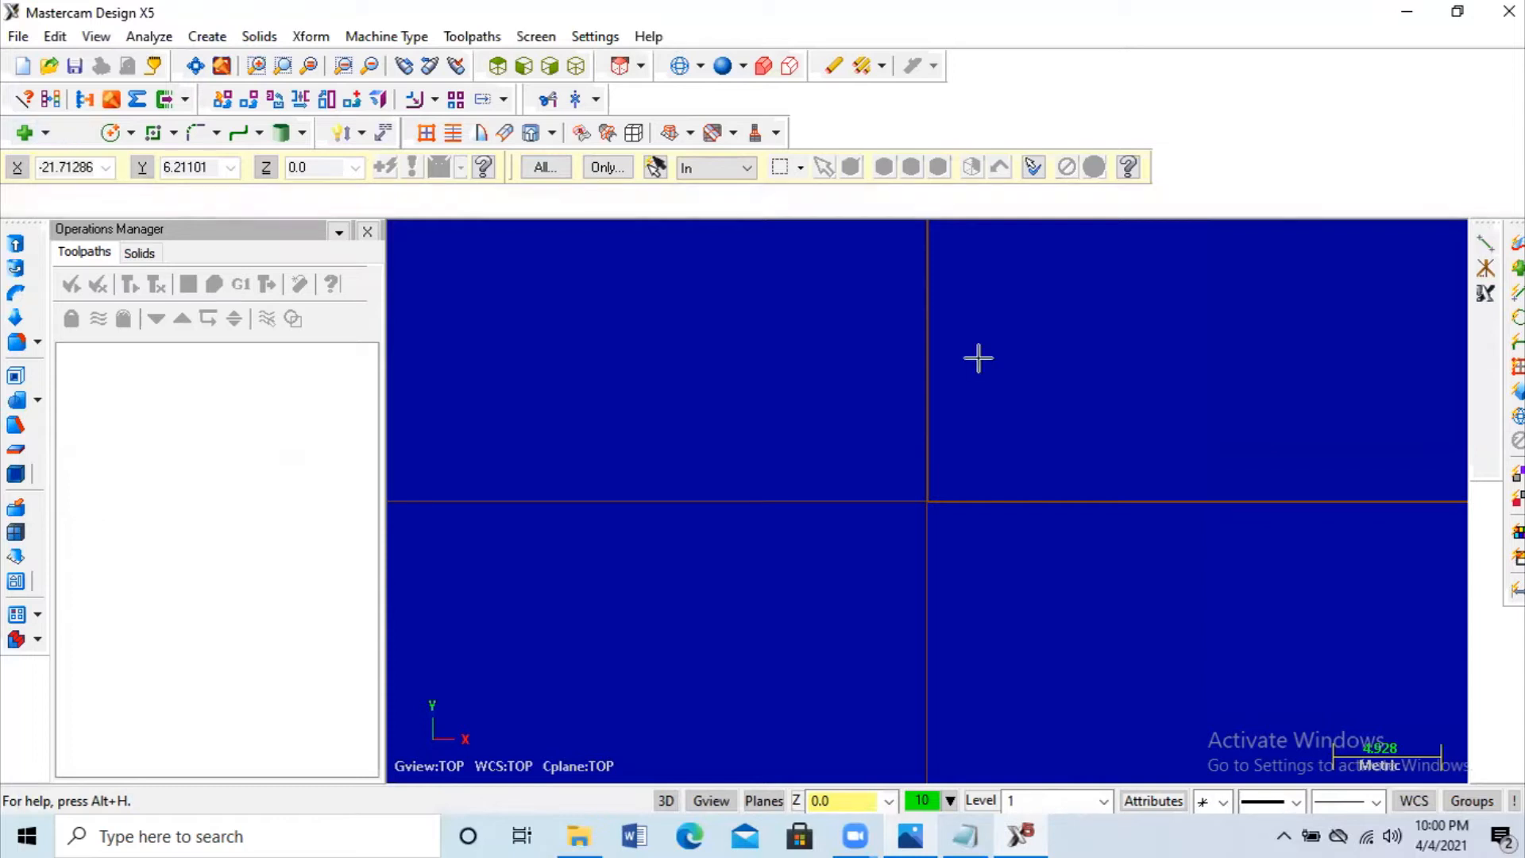
{"action": "left_click", "coordinate": [926, 500]}
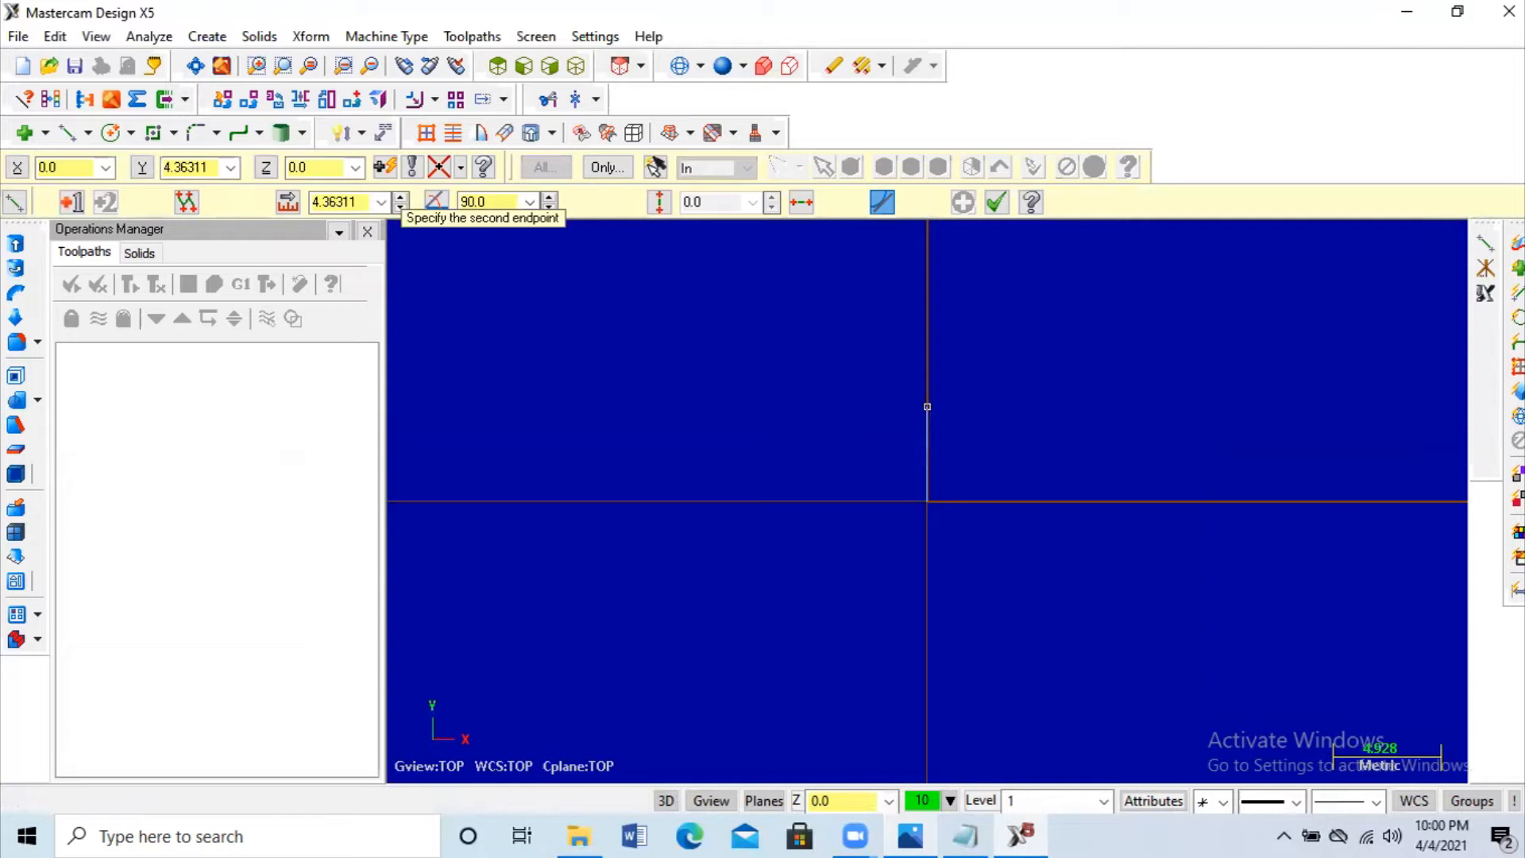
{"action": "type", "text": "30"}
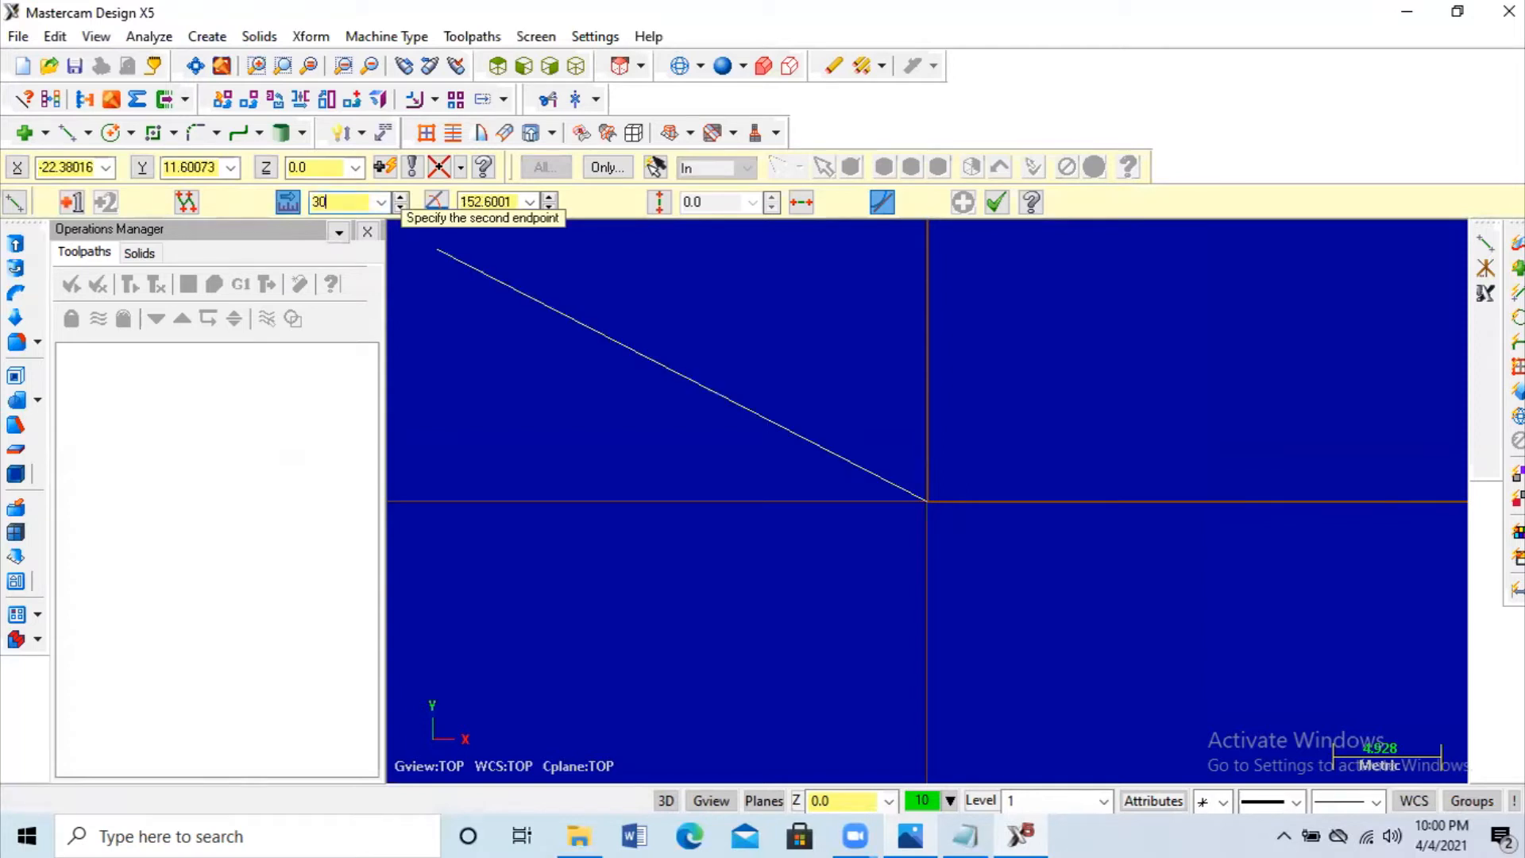
{"action": "key", "text": "Return"}
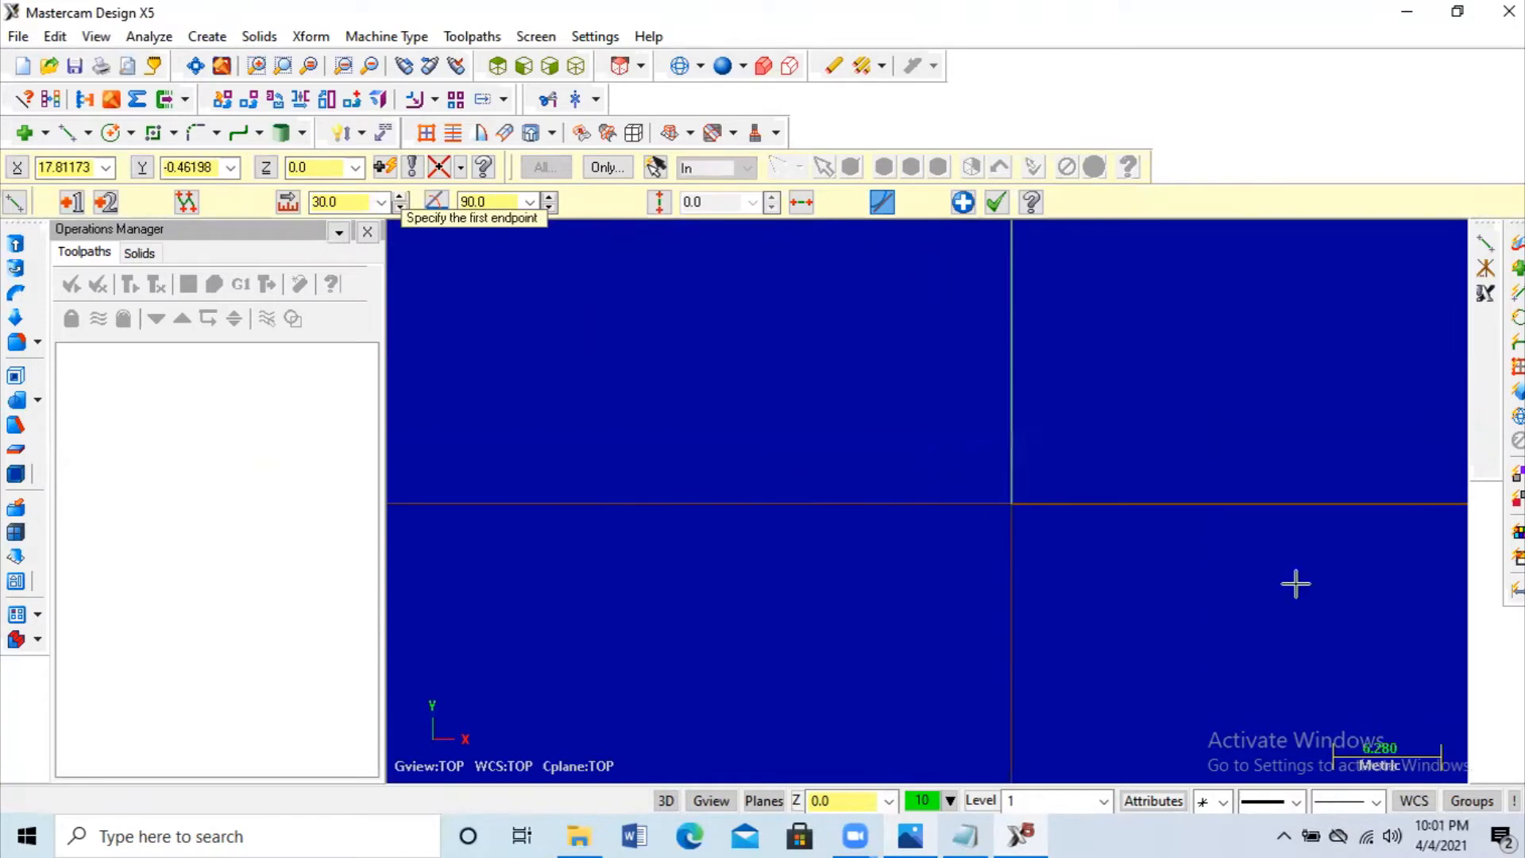
Step: Draw a horizontal line 30 mm long leftward at 180° from the upper end of the vertical line
{"action": "scroll", "coordinate": [1371, 334], "scroll_direction": "down", "scroll_amount": 2}
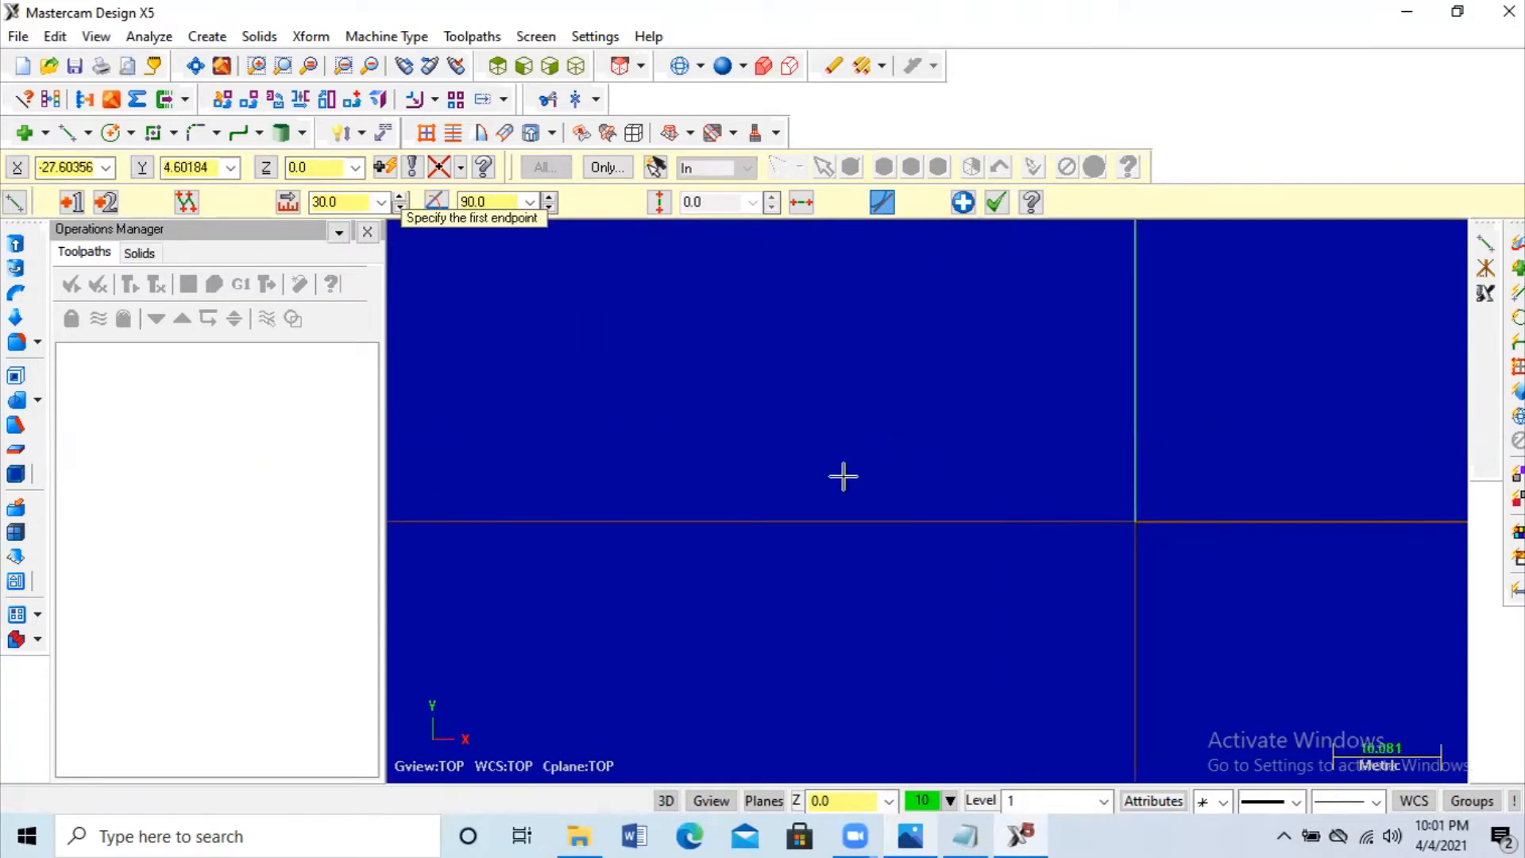
{"action": "scroll", "coordinate": [844, 477], "scroll_direction": "down", "scroll_amount": 1}
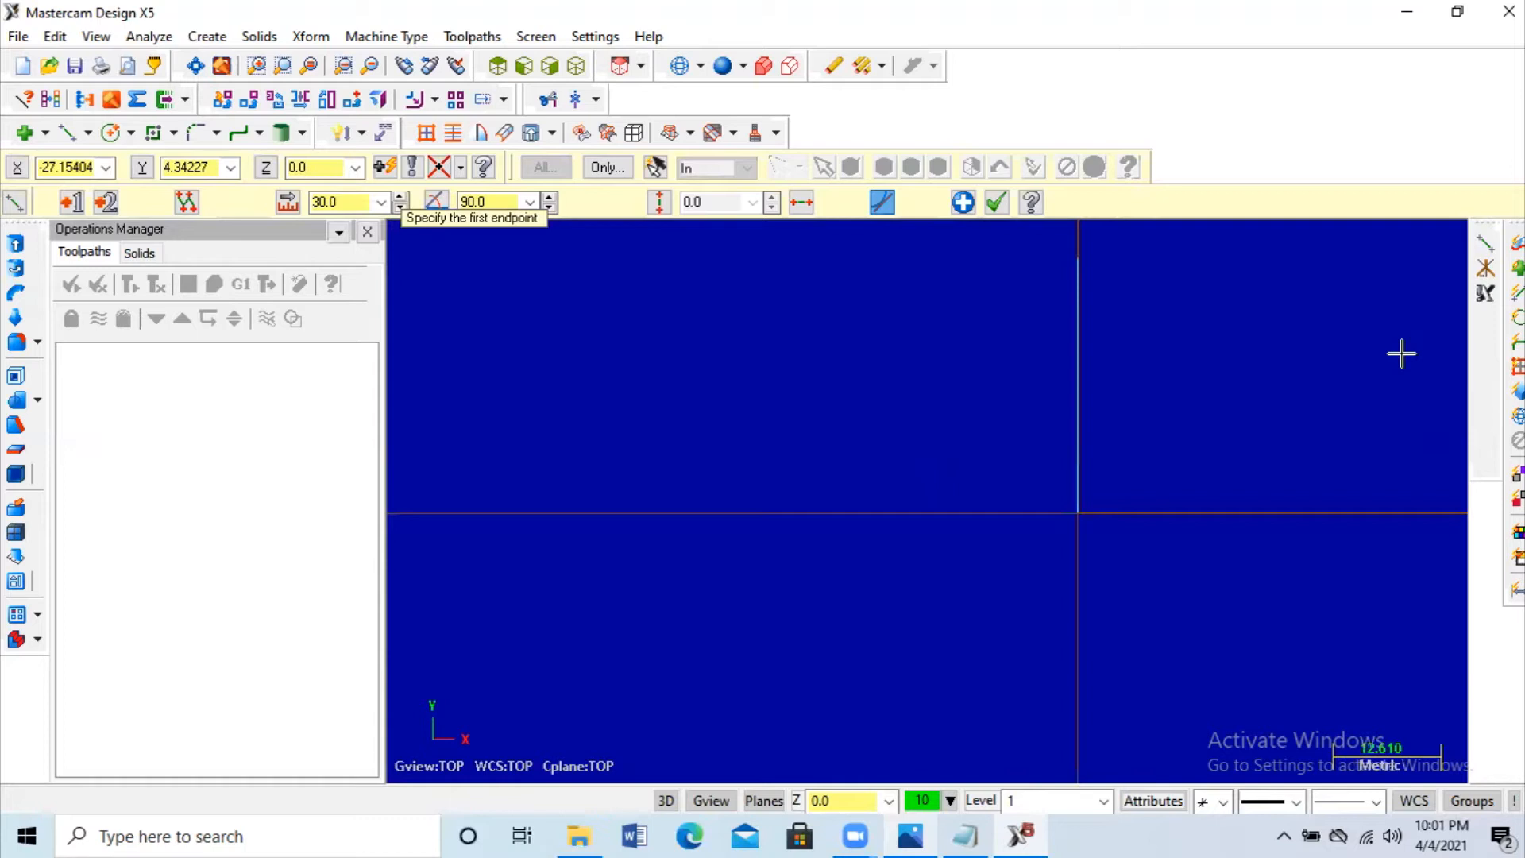
{"action": "scroll", "coordinate": [1378, 272], "scroll_direction": "down", "scroll_amount": 1}
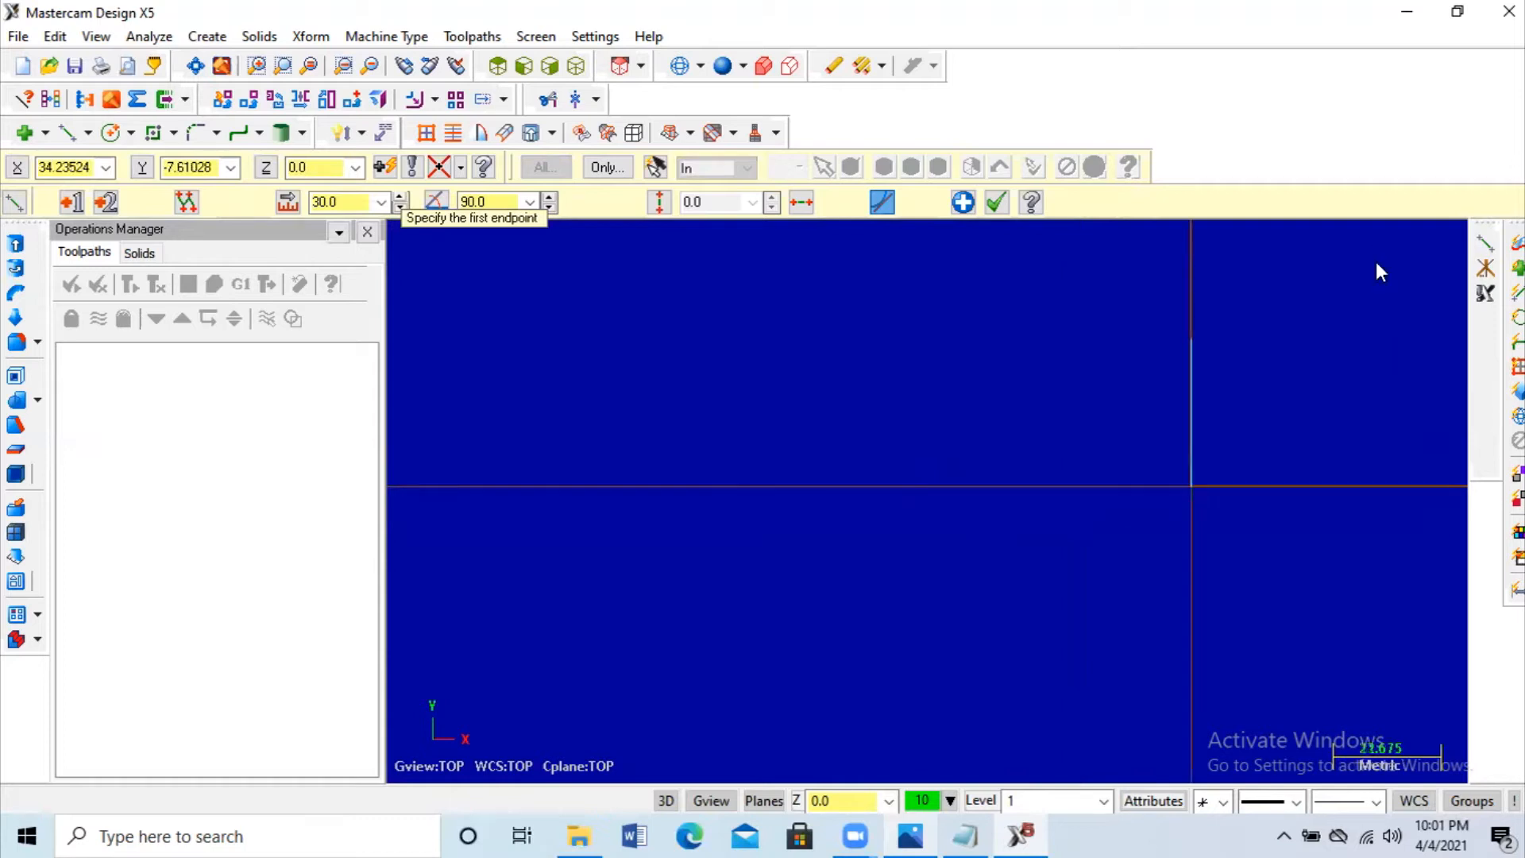
{"action": "scroll", "coordinate": [1429, 293], "scroll_direction": "up", "scroll_amount": 1}
{"action": "scroll", "coordinate": [1386, 311], "scroll_direction": "down", "scroll_amount": 1}
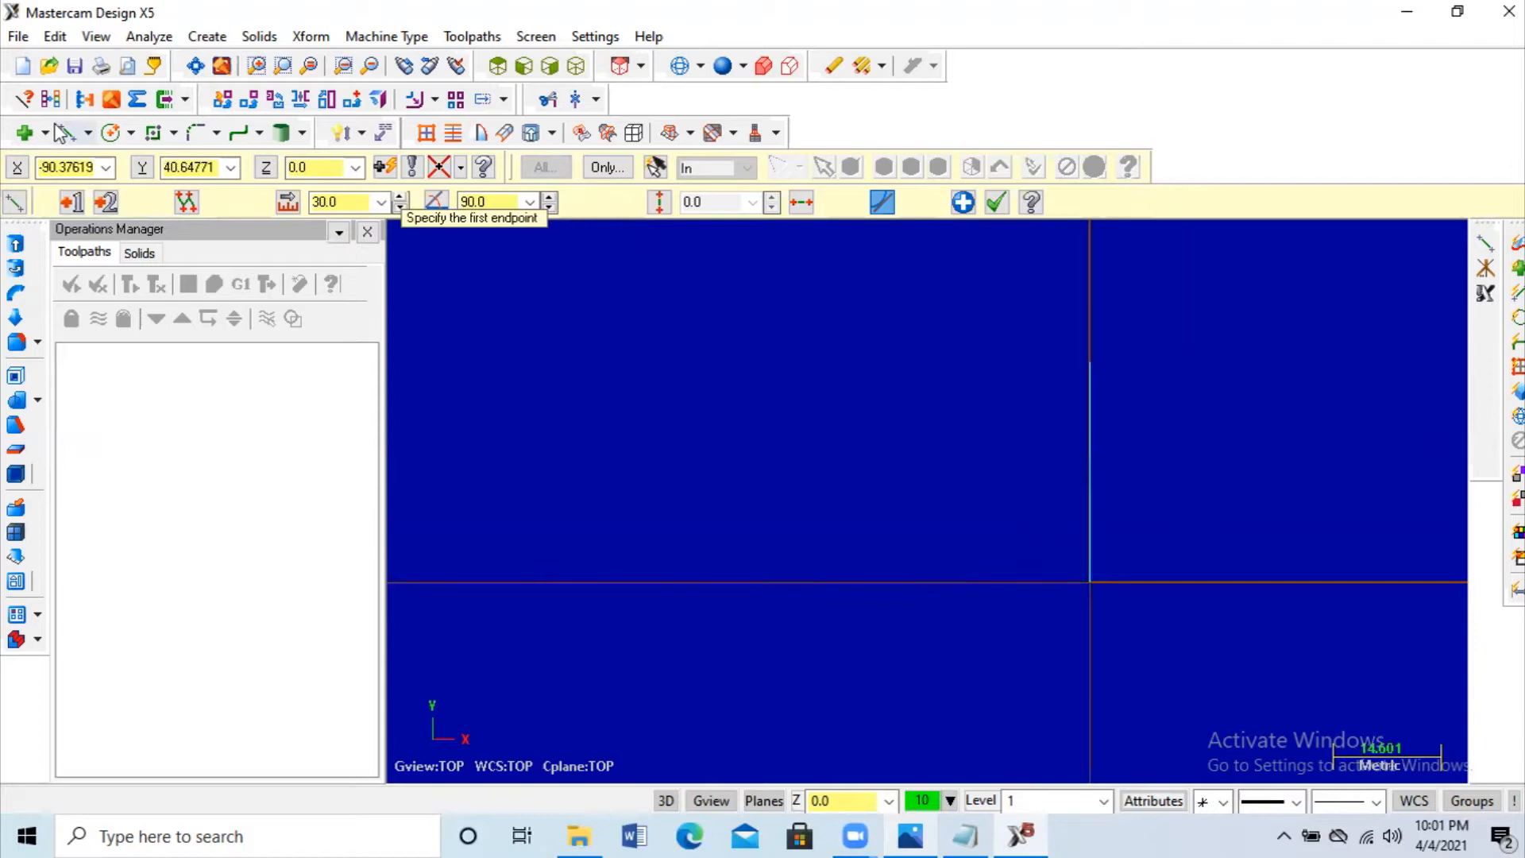
{"action": "left_click", "coordinate": [1089, 364]}
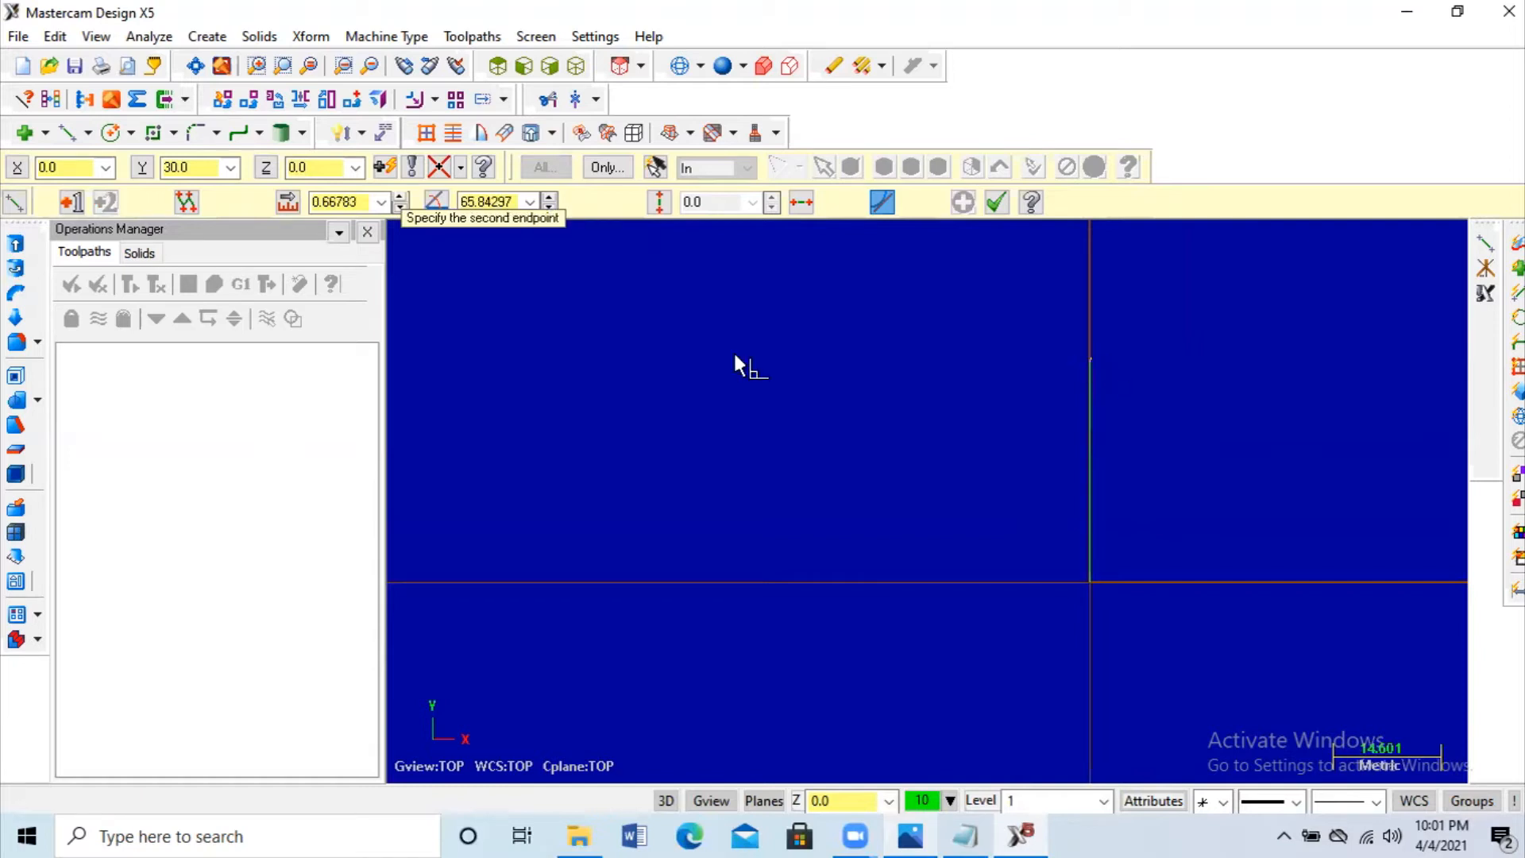
{"action": "left_click", "coordinate": [735, 363]}
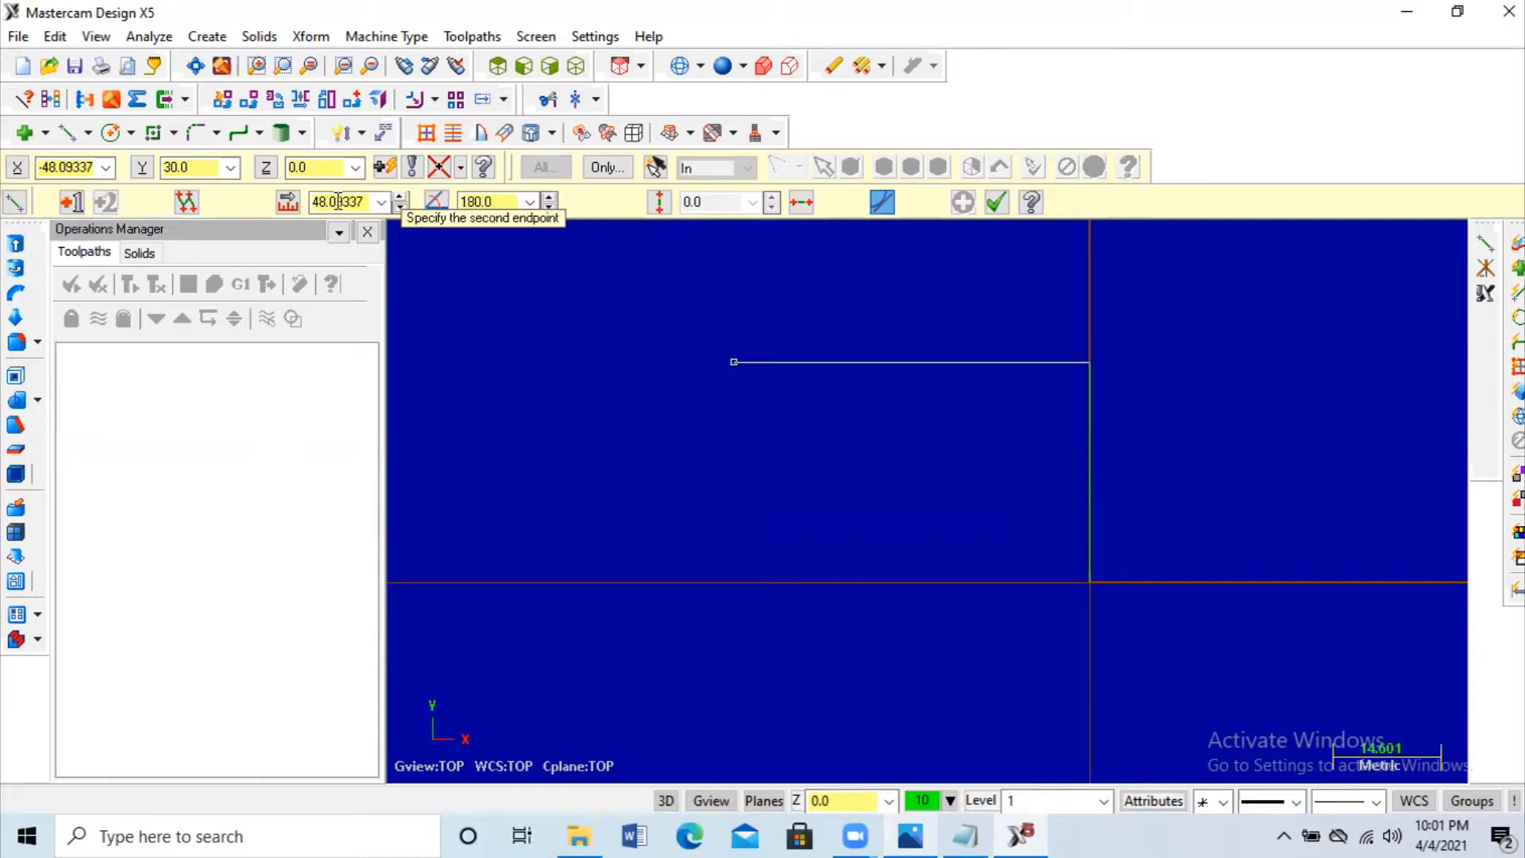
{"action": "type", "text": "30"}
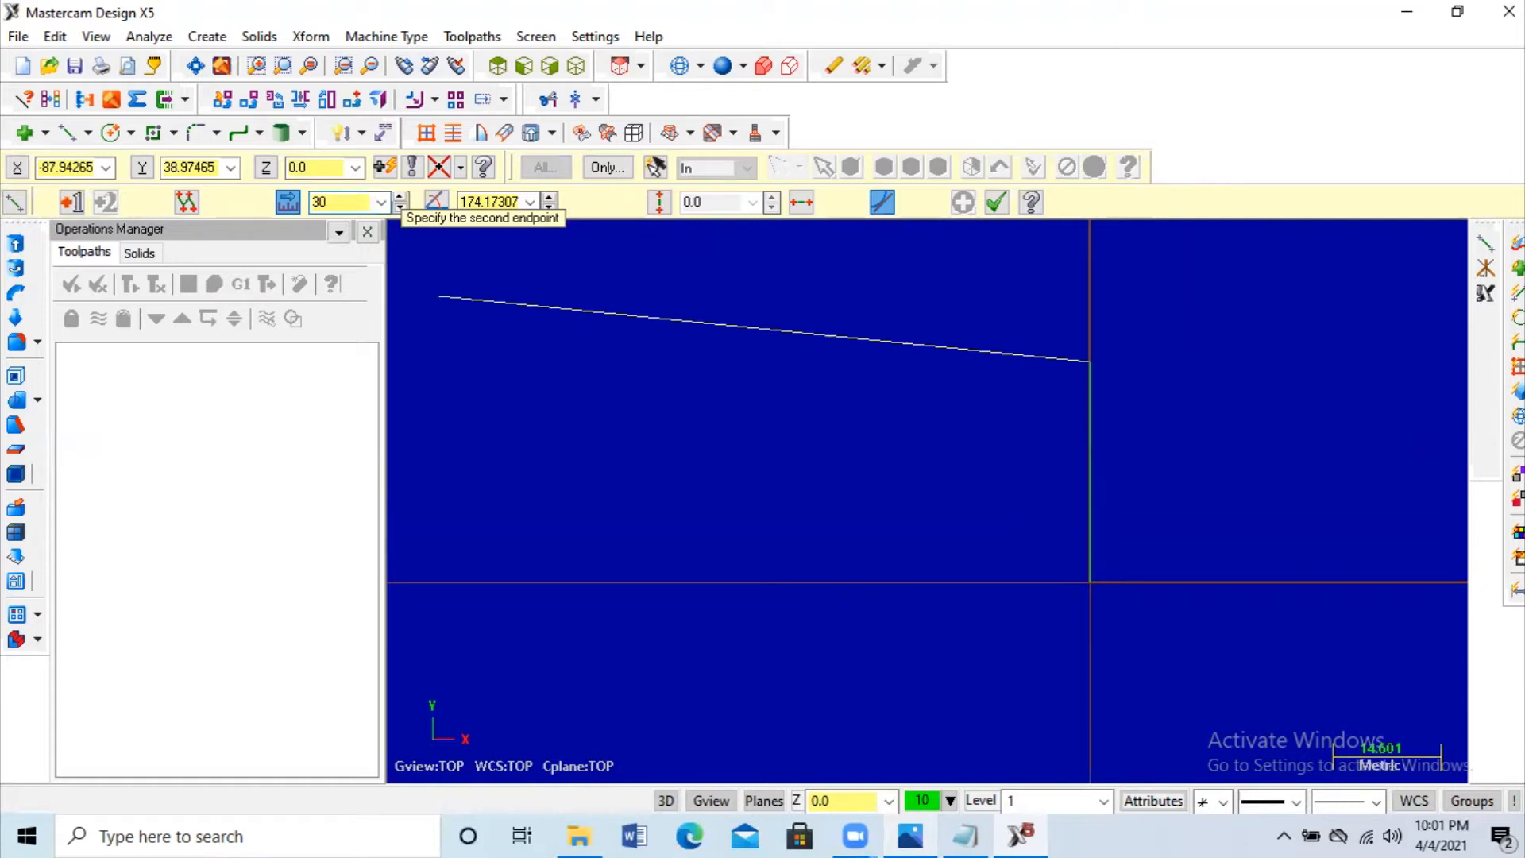
{"action": "key", "text": "Return"}
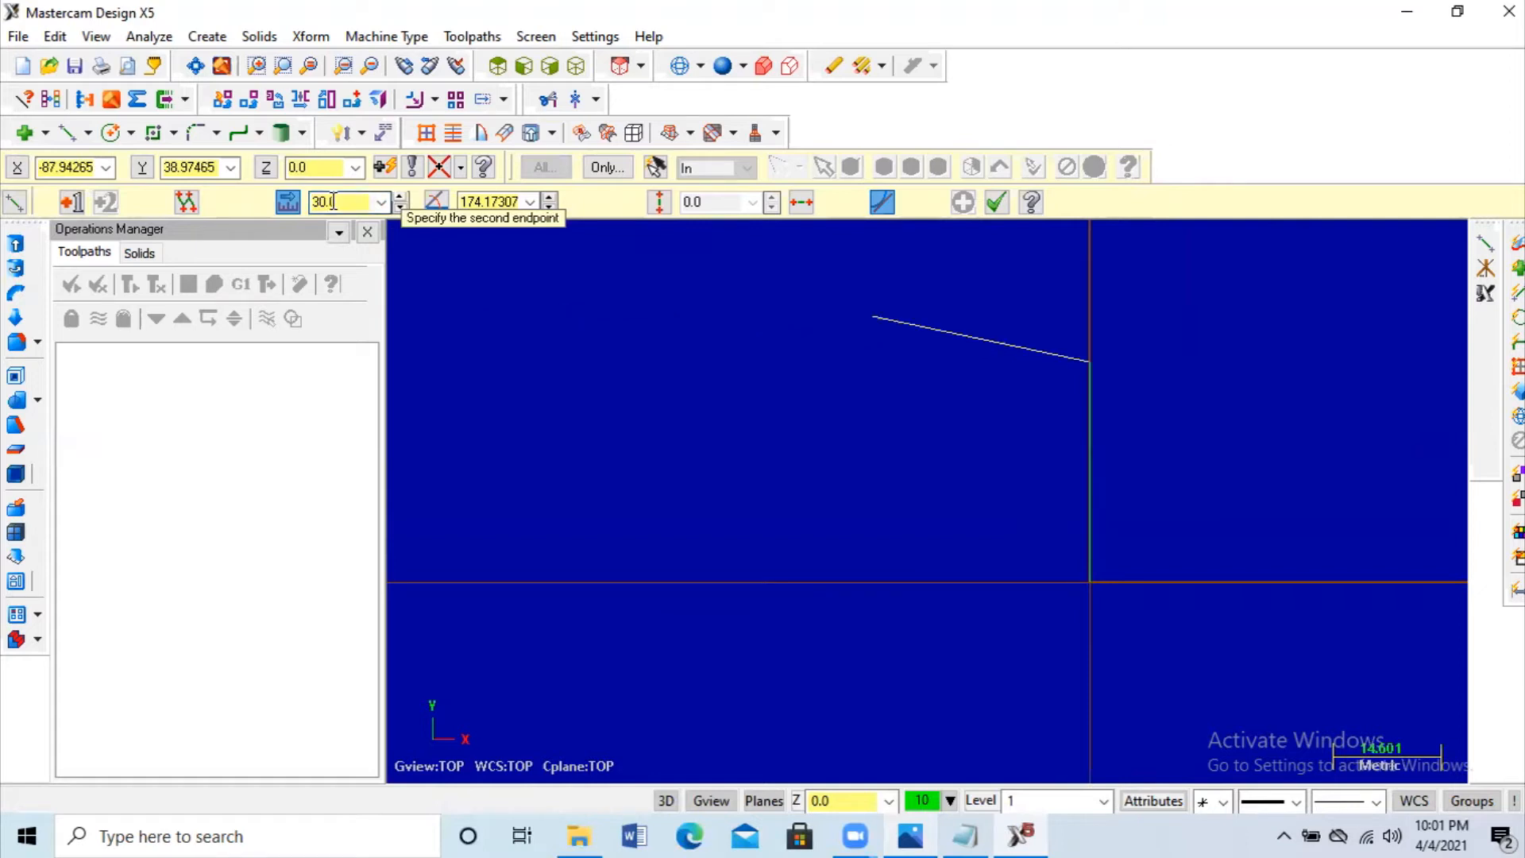
{"action": "left_click", "coordinate": [542, 362]}
Step: Consult the reference drawing and draw the taper as a 22 mm line at 145° from the left end of the horizontal line
{"action": "scroll", "coordinate": [1304, 514], "scroll_direction": "down", "scroll_amount": 2}
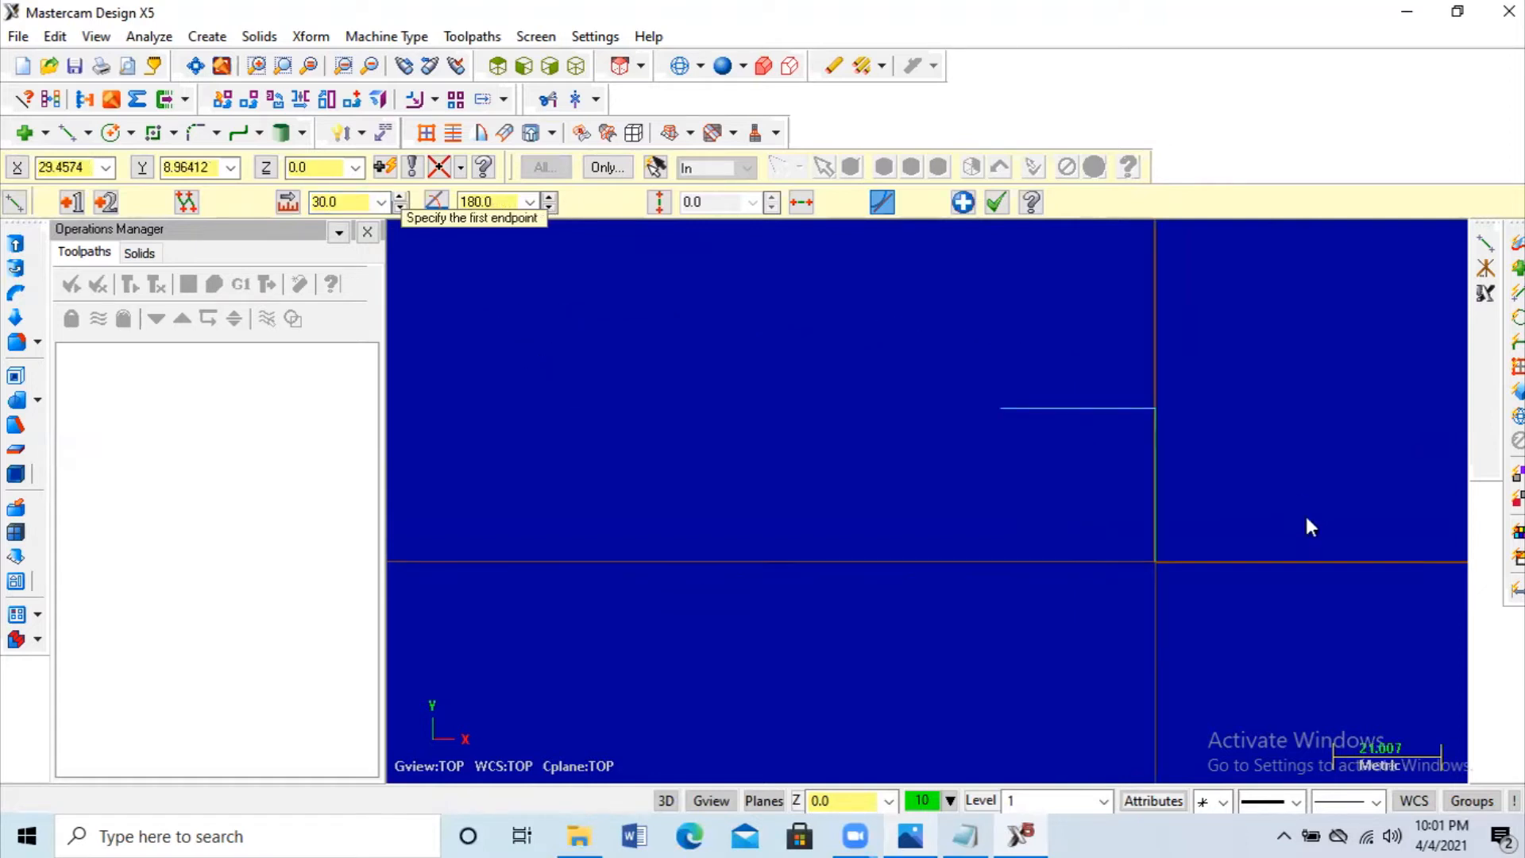
{"action": "left_click", "coordinate": [910, 834]}
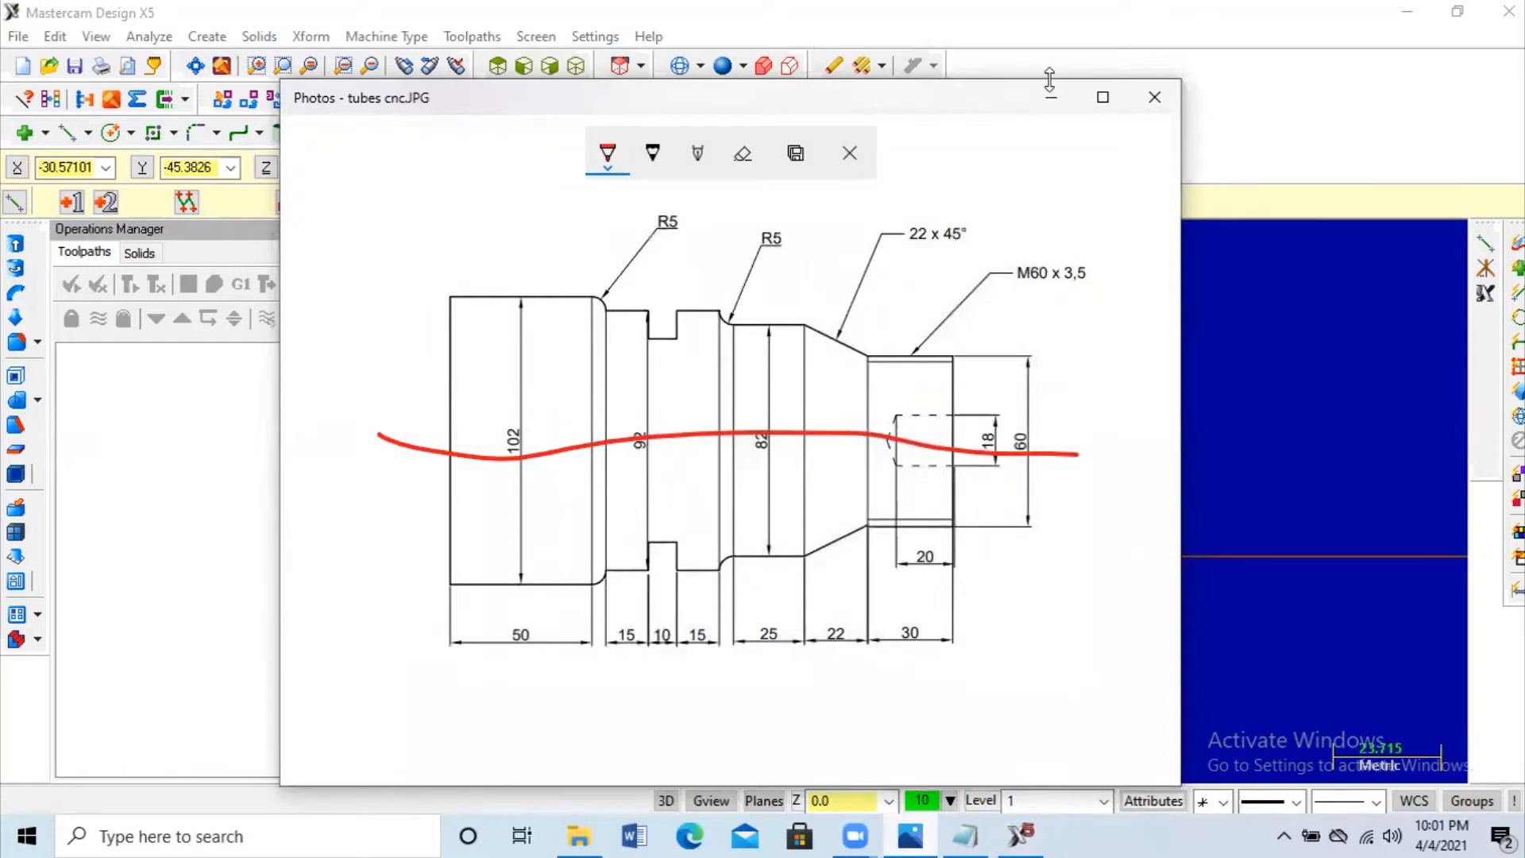
{"action": "left_click", "coordinate": [66, 132]}
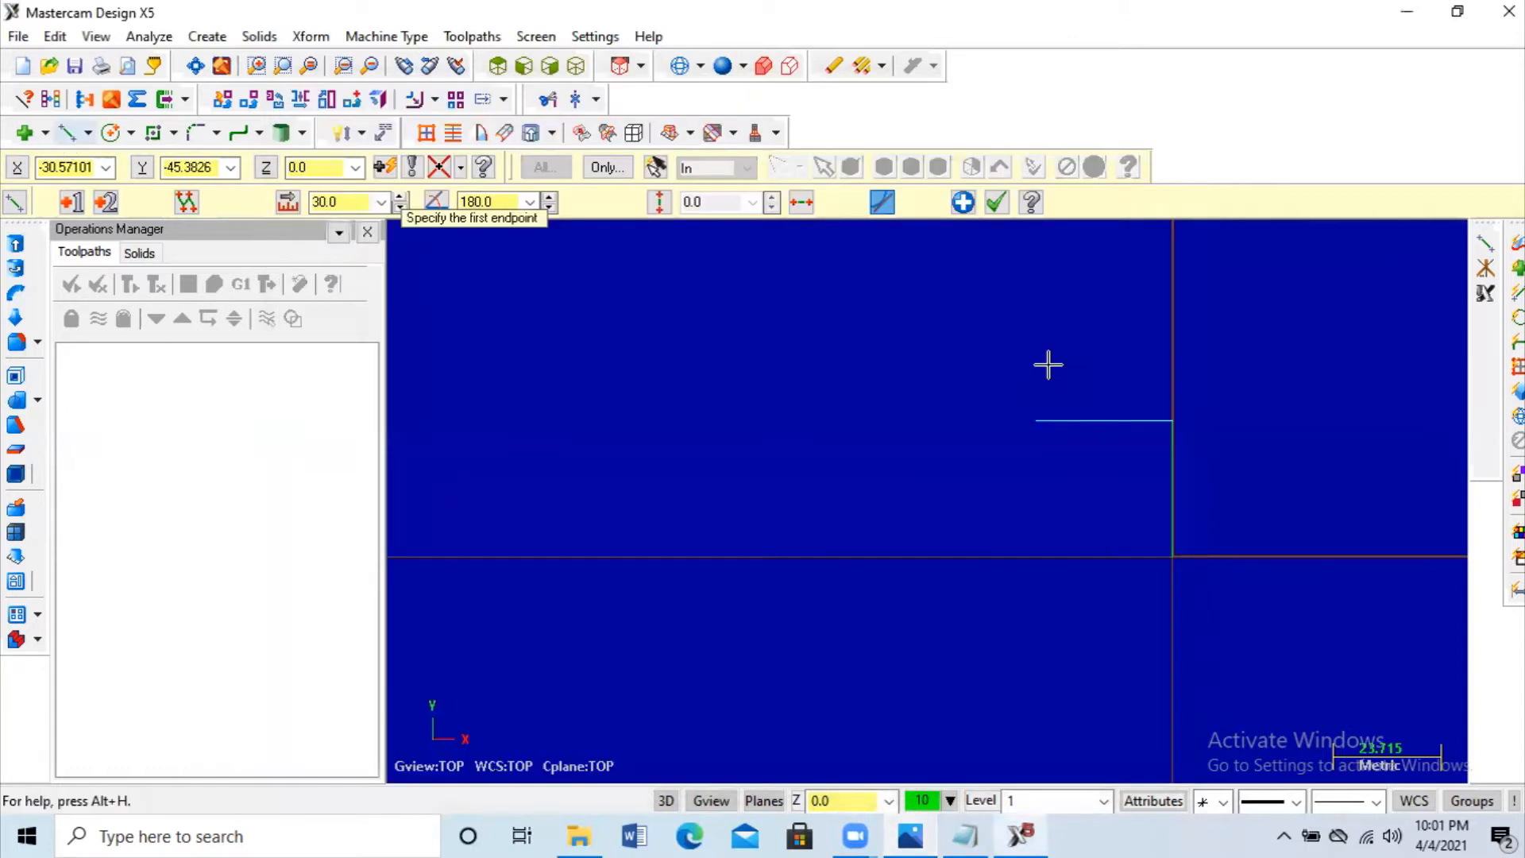
{"action": "left_click", "coordinate": [1034, 421]}
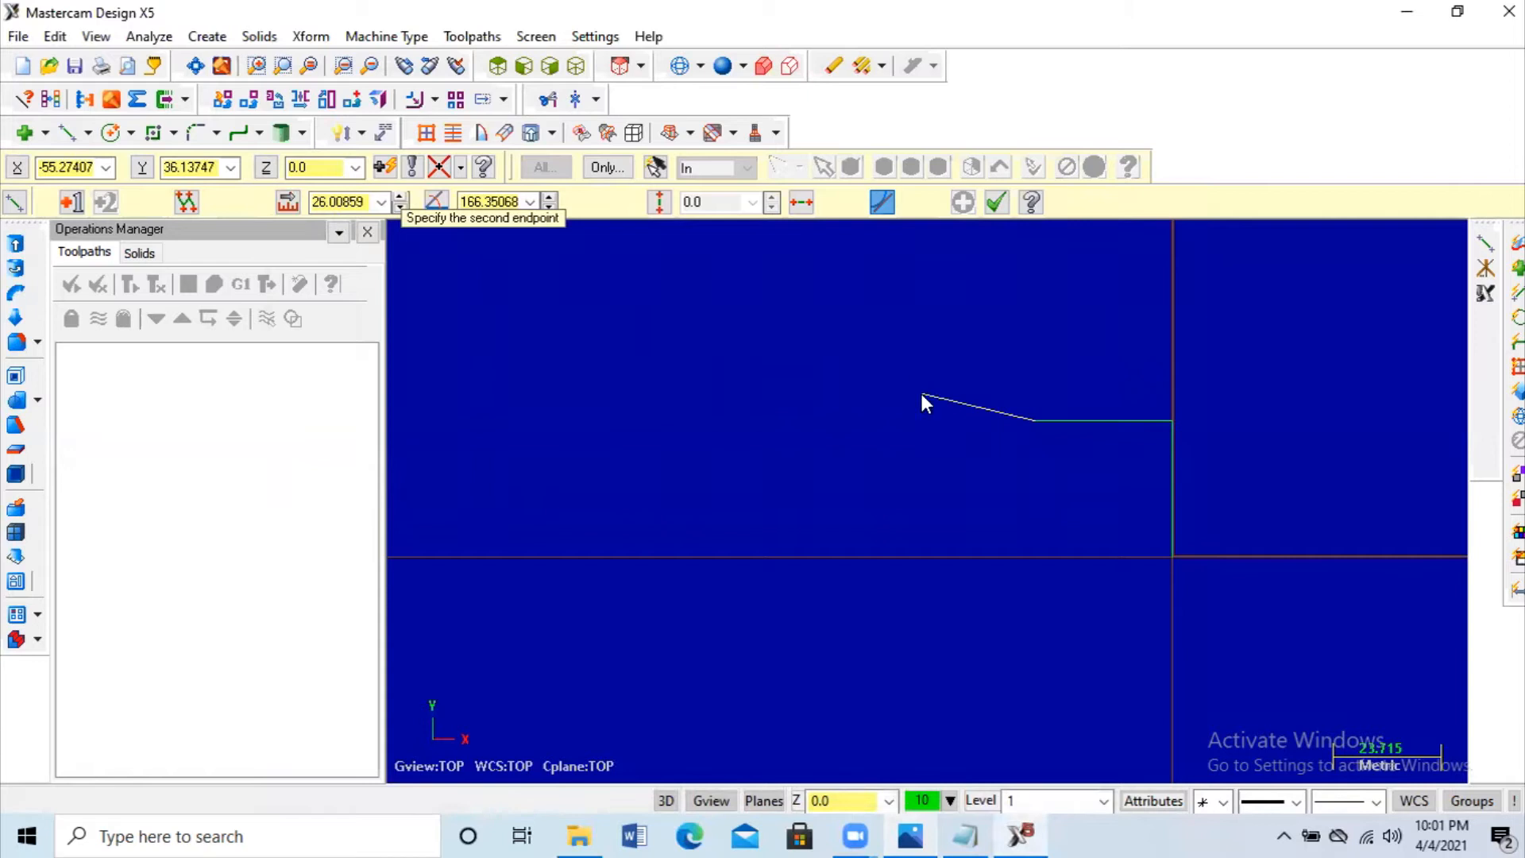
{"action": "left_click", "coordinate": [333, 207]}
{"action": "type", "text": "2"}
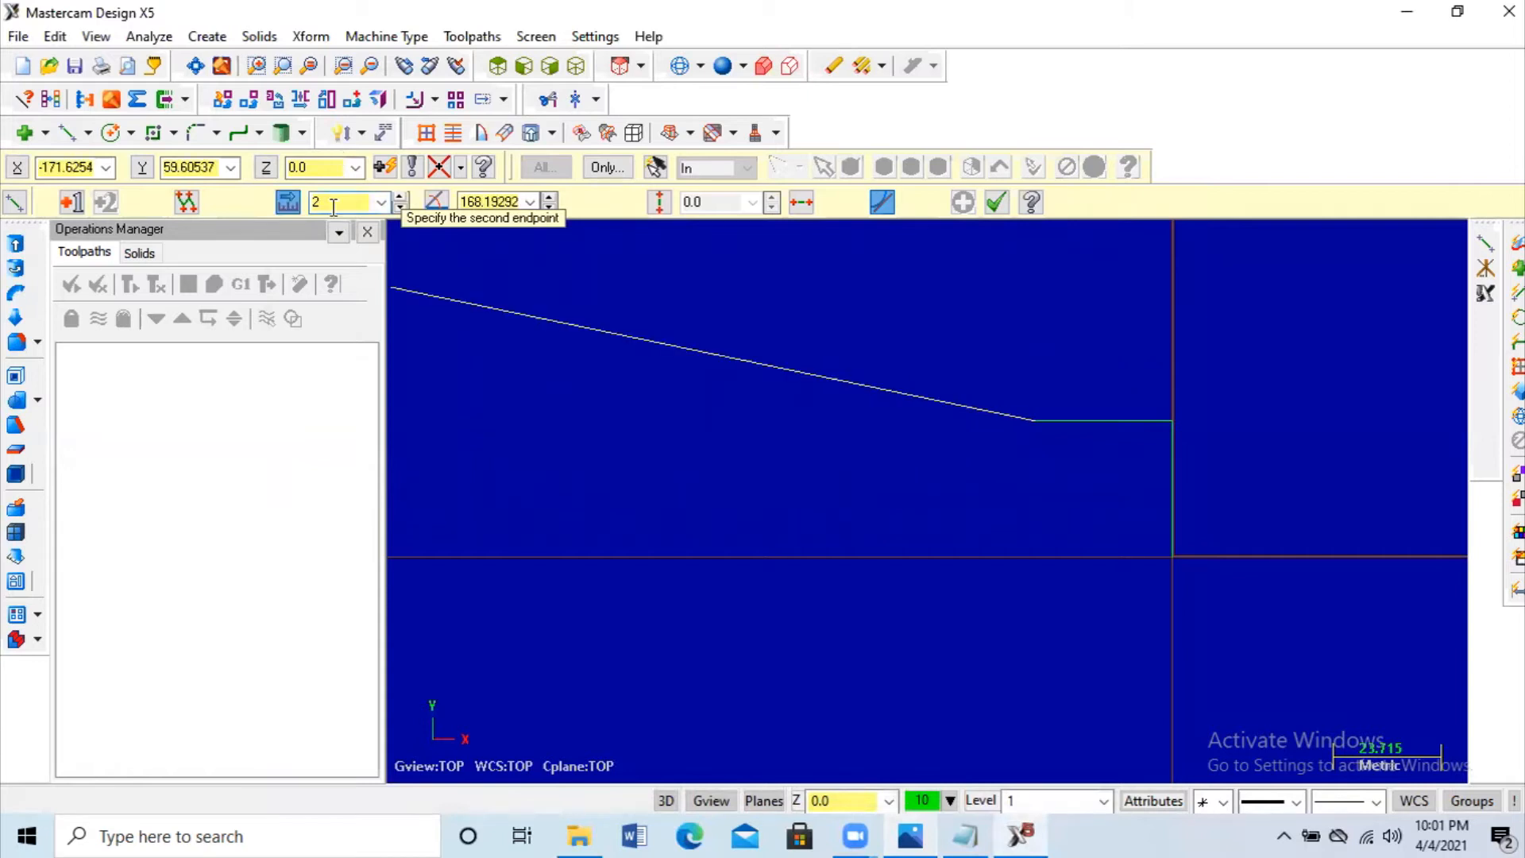
{"action": "type", "text": "2"}
{"action": "left_click", "coordinate": [507, 200]}
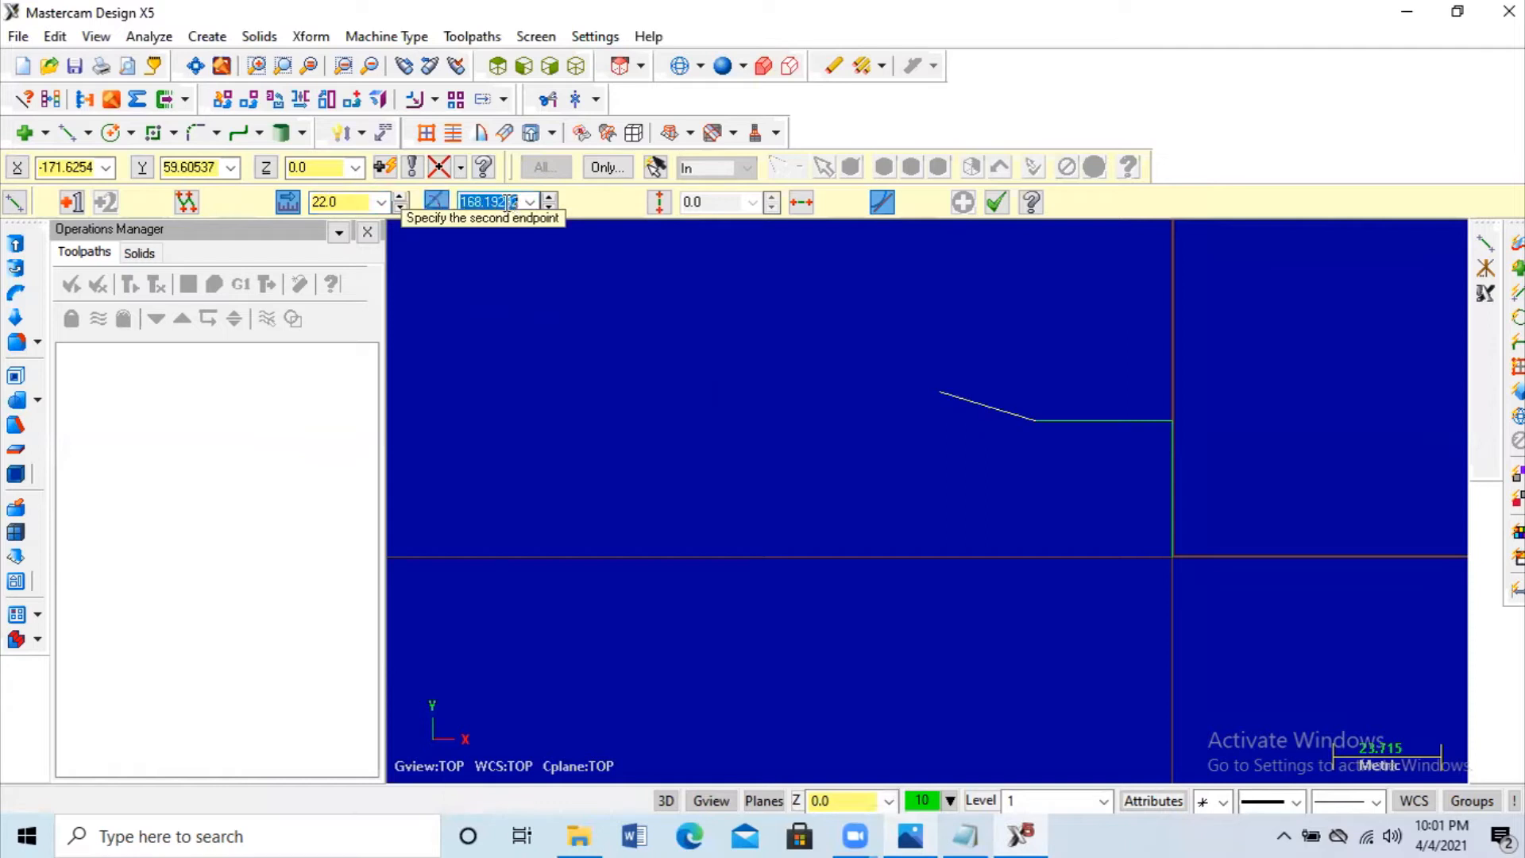
{"action": "key", "text": "BackSpace"}
{"action": "type", "text": "145"}
{"action": "key", "text": "Return"}
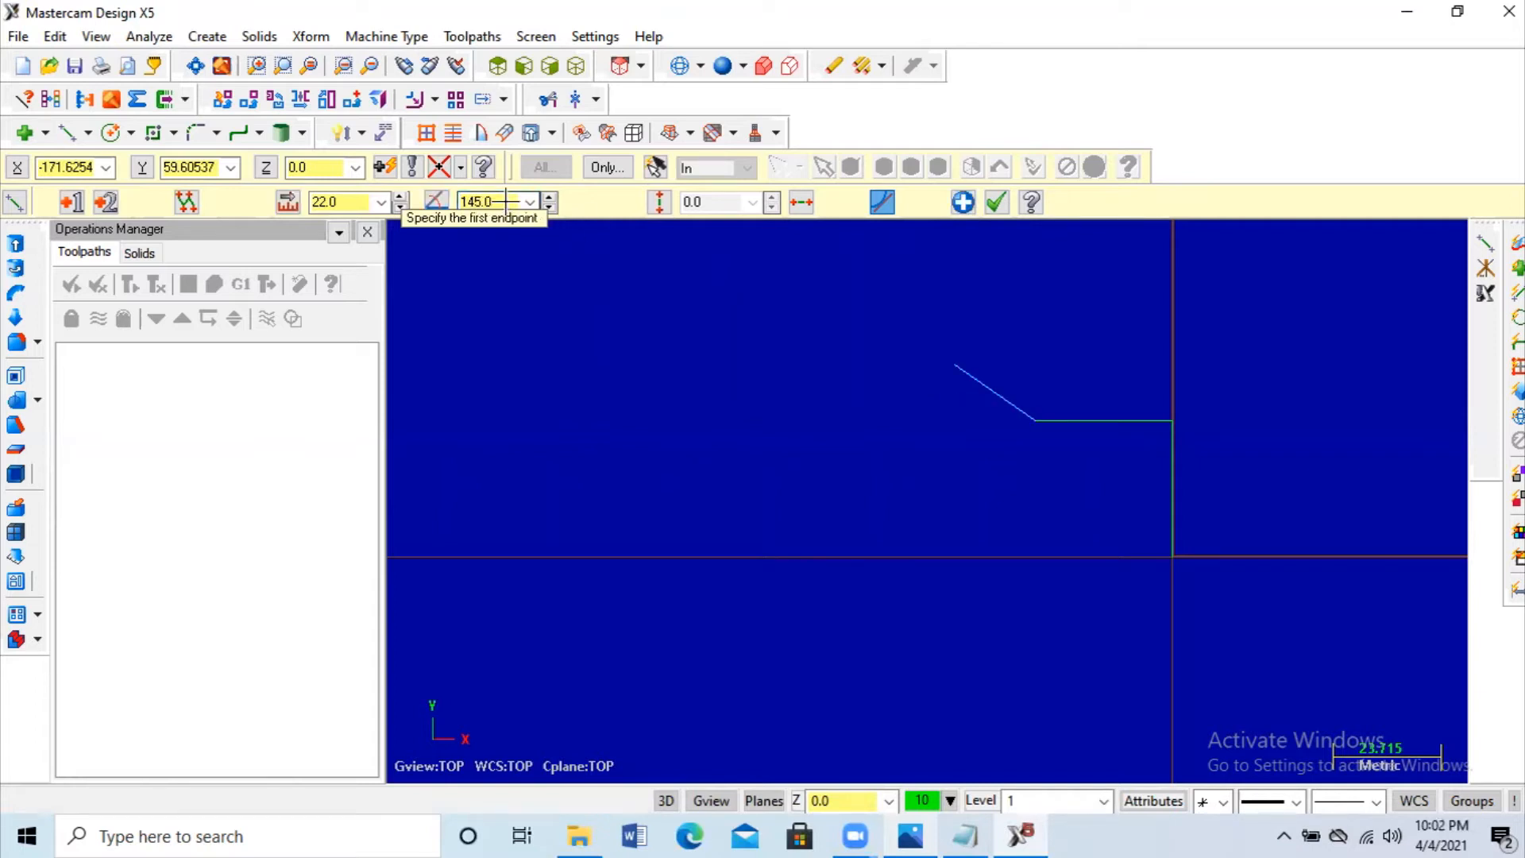
Step: Consult the reference drawing and draw a 25 mm horizontal line at 180° from the upper end of the taper line
{"action": "left_click", "coordinate": [911, 836]}
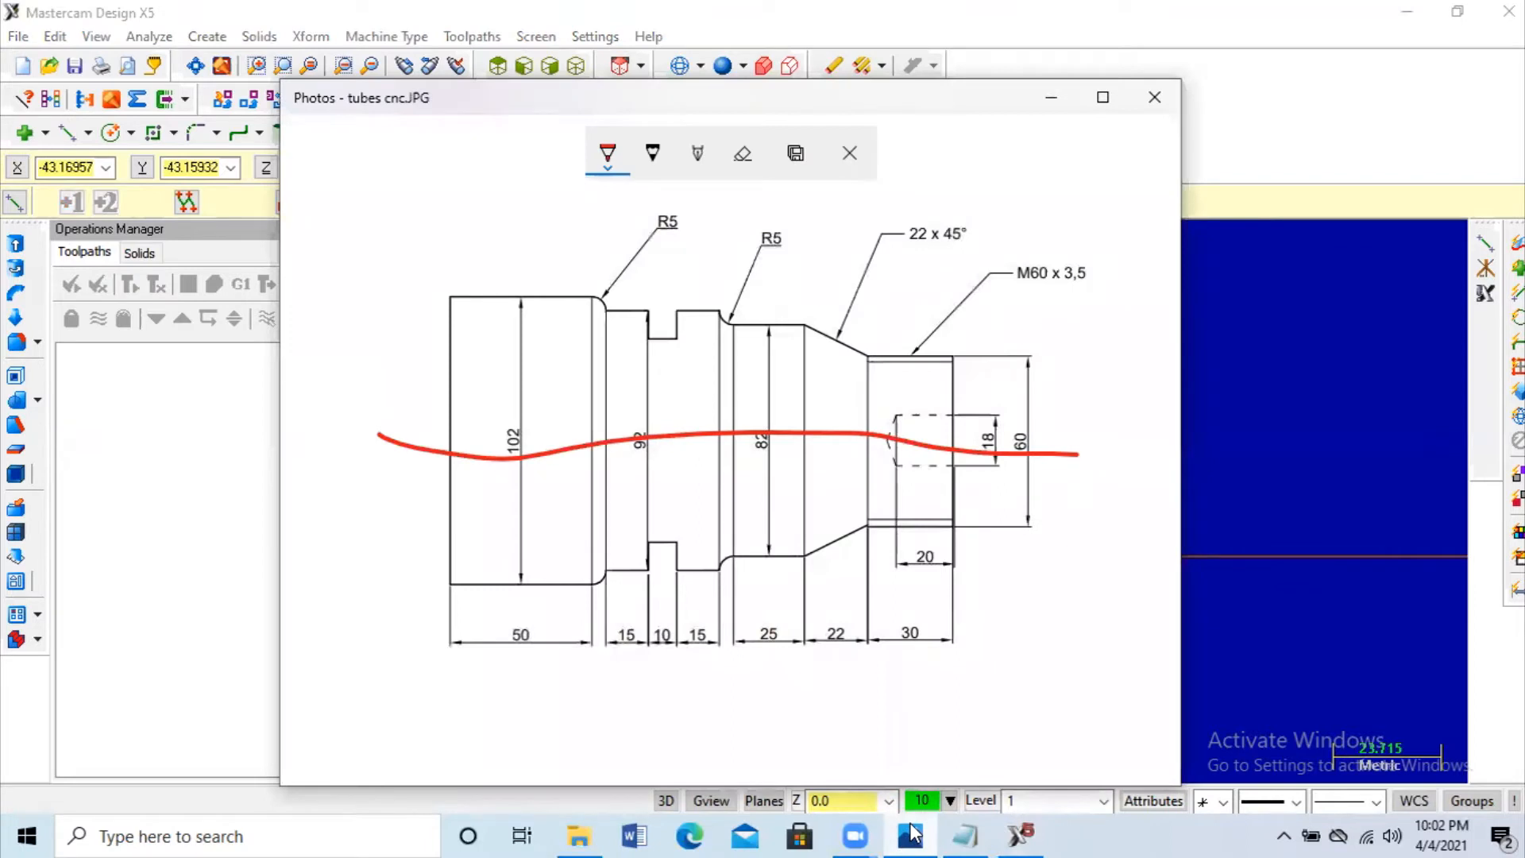
{"action": "left_click", "coordinate": [911, 834]}
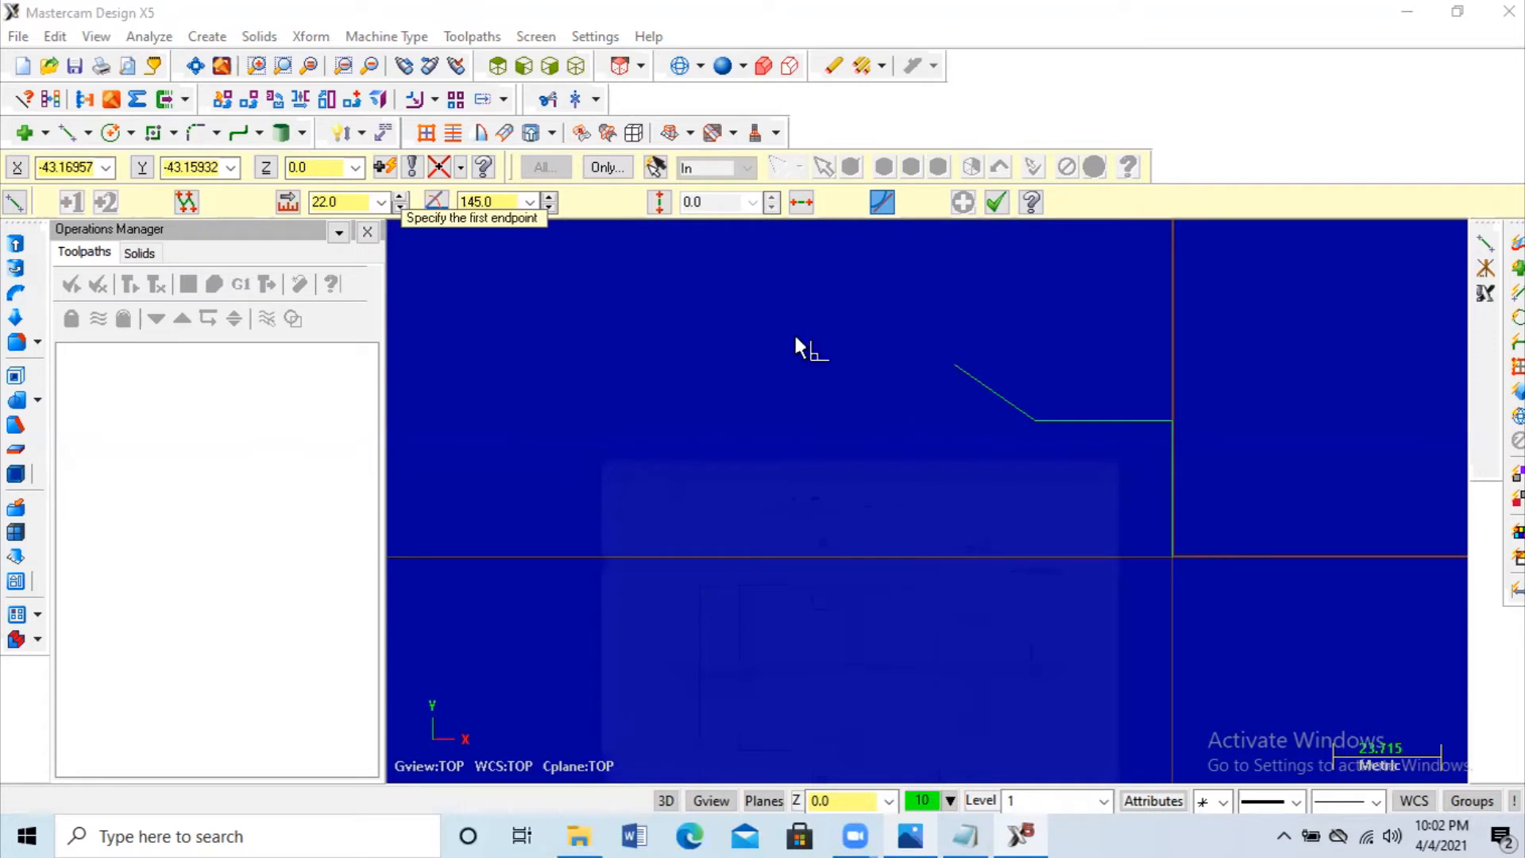
{"action": "left_click", "coordinate": [350, 210]}
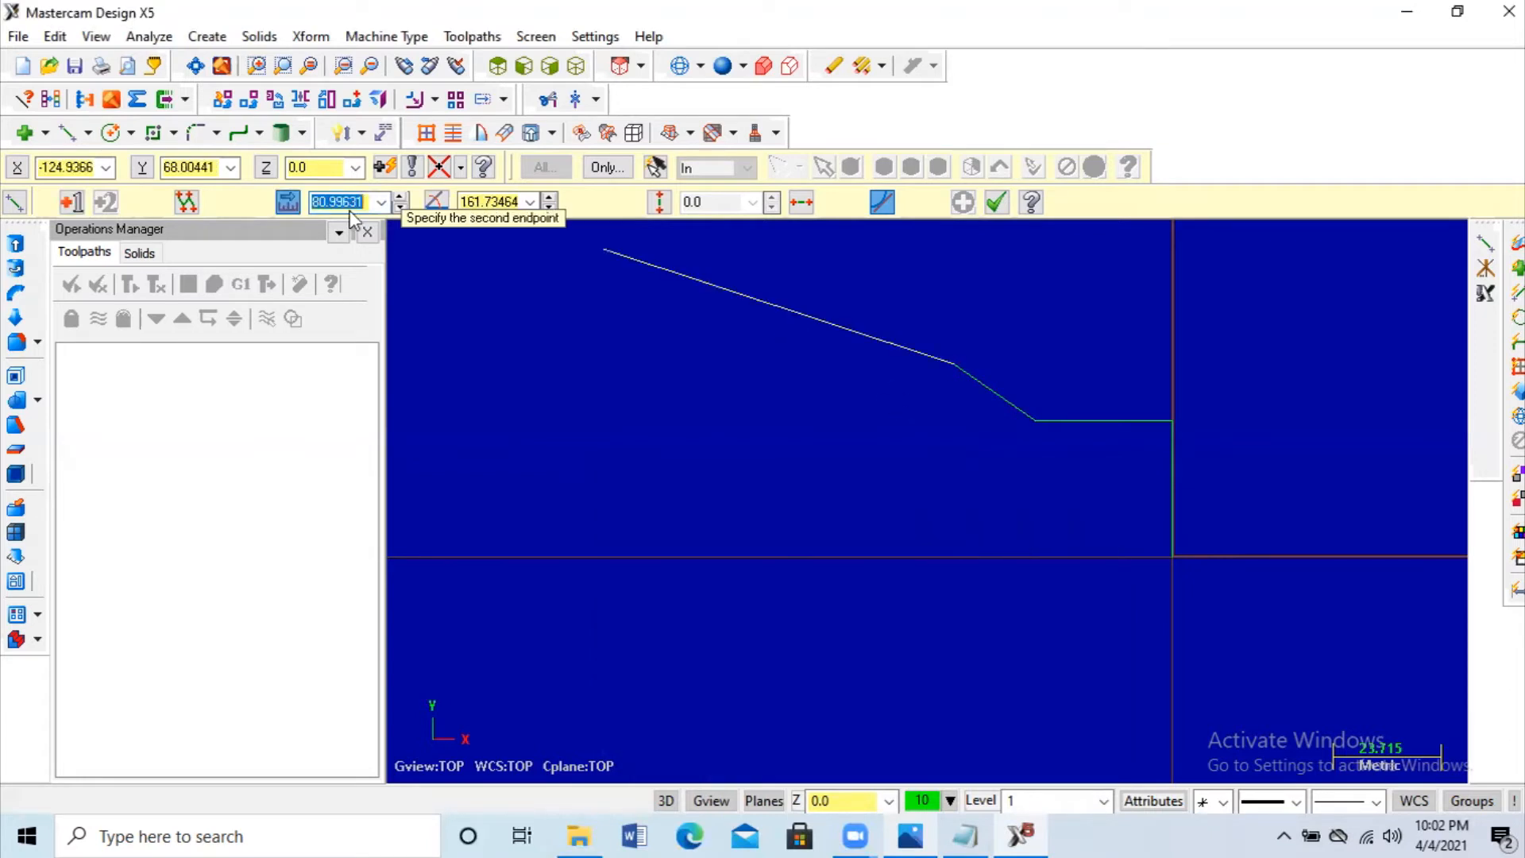
{"action": "type", "text": "25"}
{"action": "key", "text": "Return"}
{"action": "left_click", "coordinate": [578, 362]}
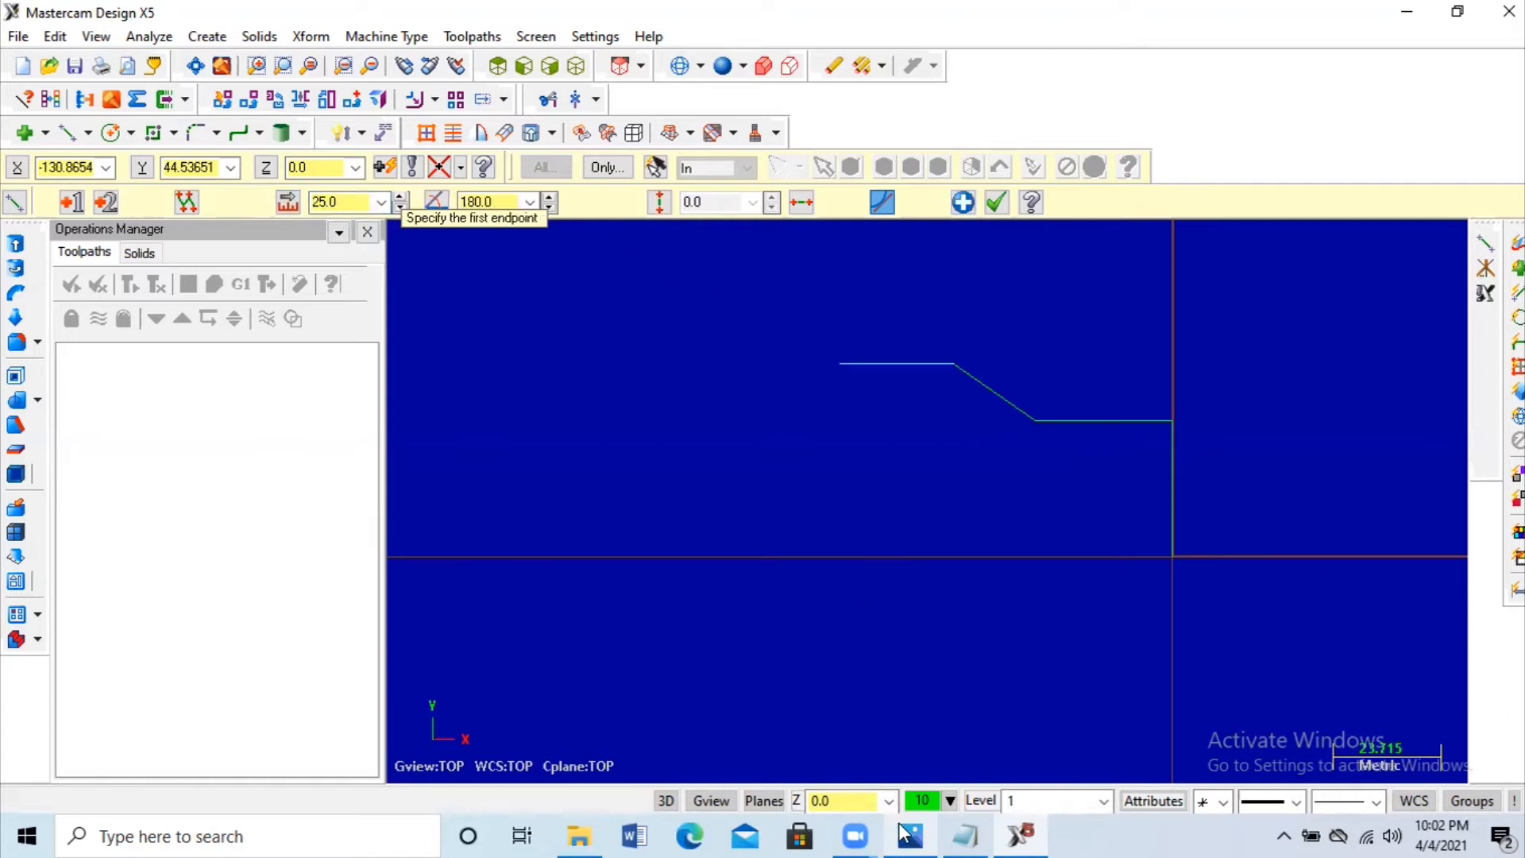
Step: Check the tubes cnc.JPG drawing for the dimensions of the profile beyond the 25 mm section
{"action": "left_click", "coordinate": [908, 834]}
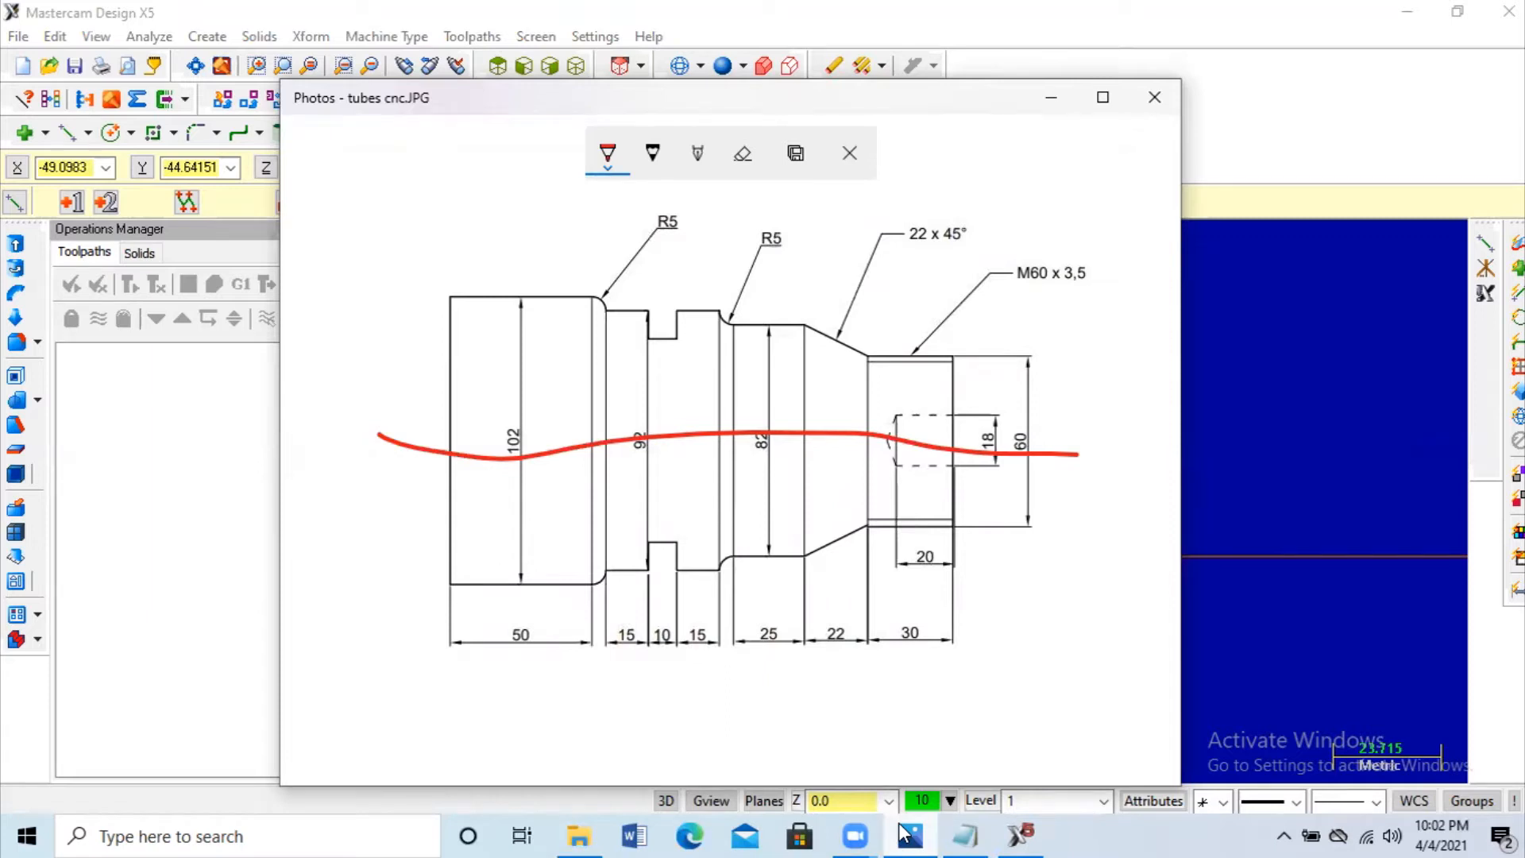
{"action": "left_click", "coordinate": [905, 834]}
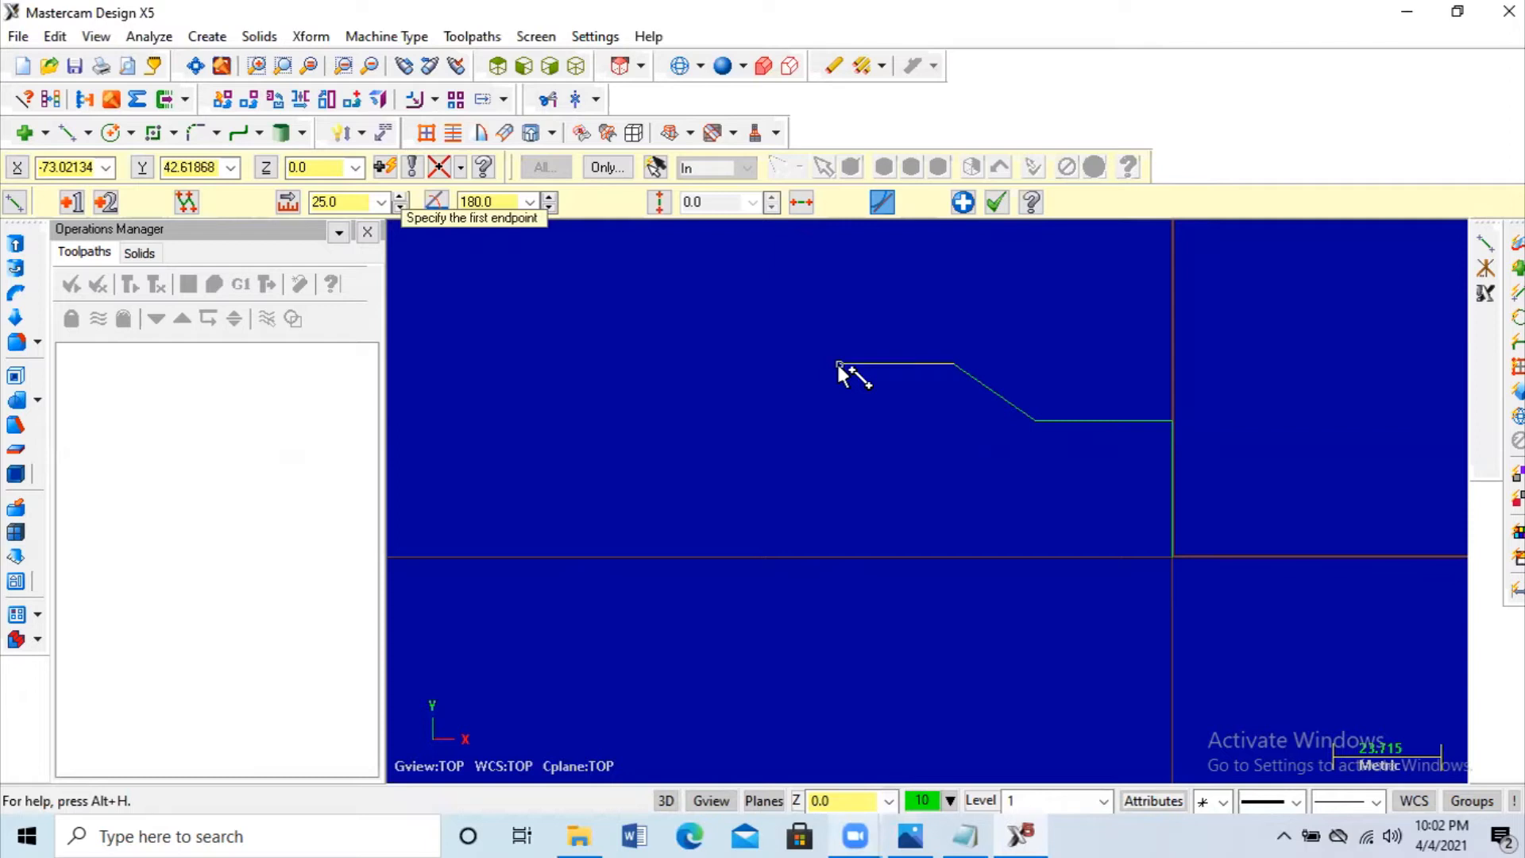
Step: Draw a 5 mm horizontal line at 180° from the left end of the 25 mm line
{"action": "left_click", "coordinate": [799, 366]}
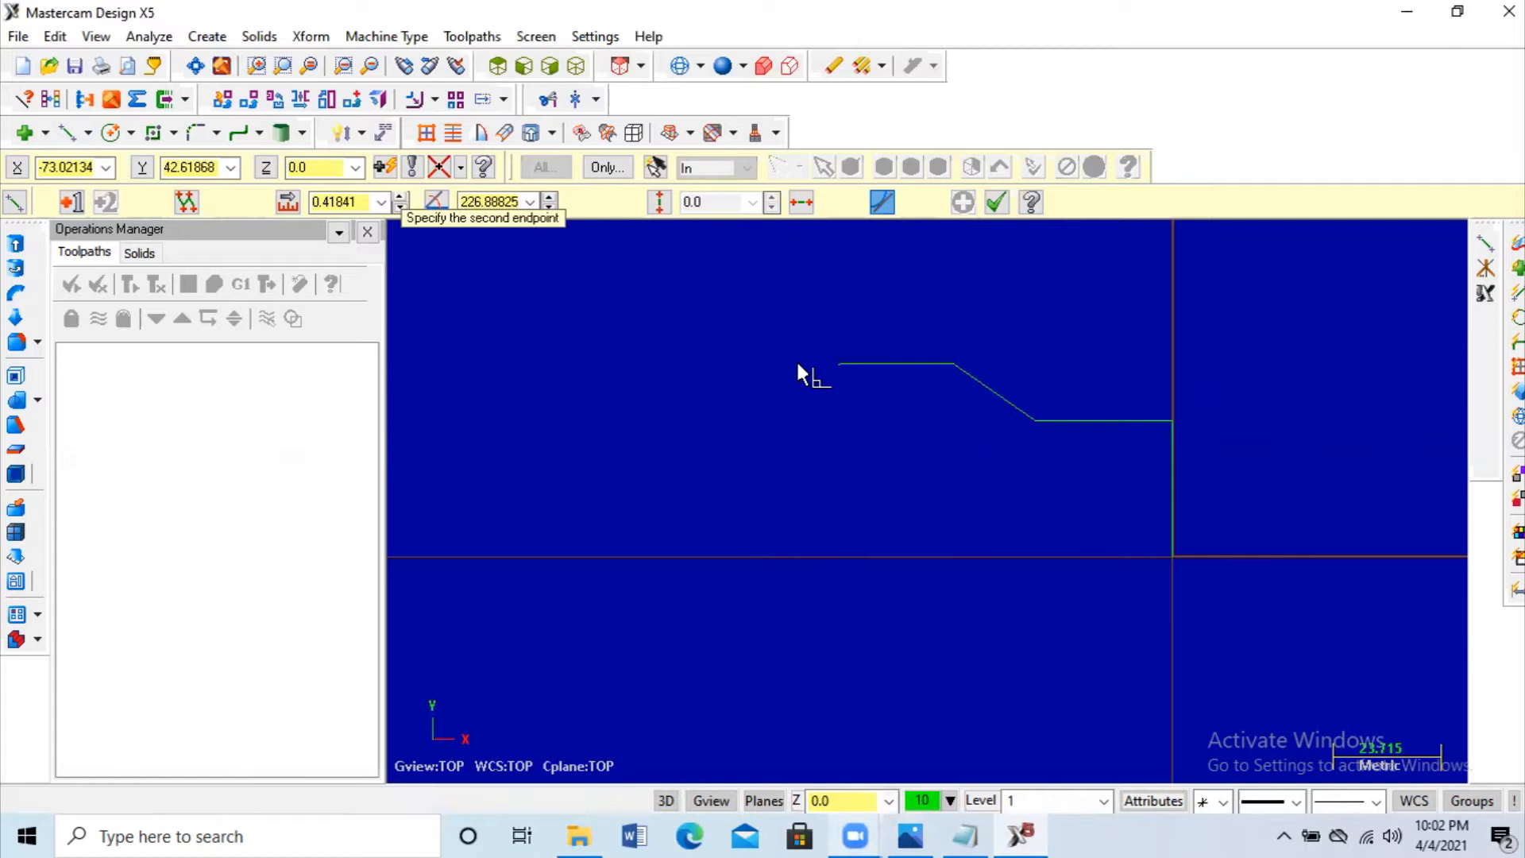
{"action": "double_click", "coordinate": [357, 203]}
{"action": "type", "text": "5"}
{"action": "key", "text": "Return"}
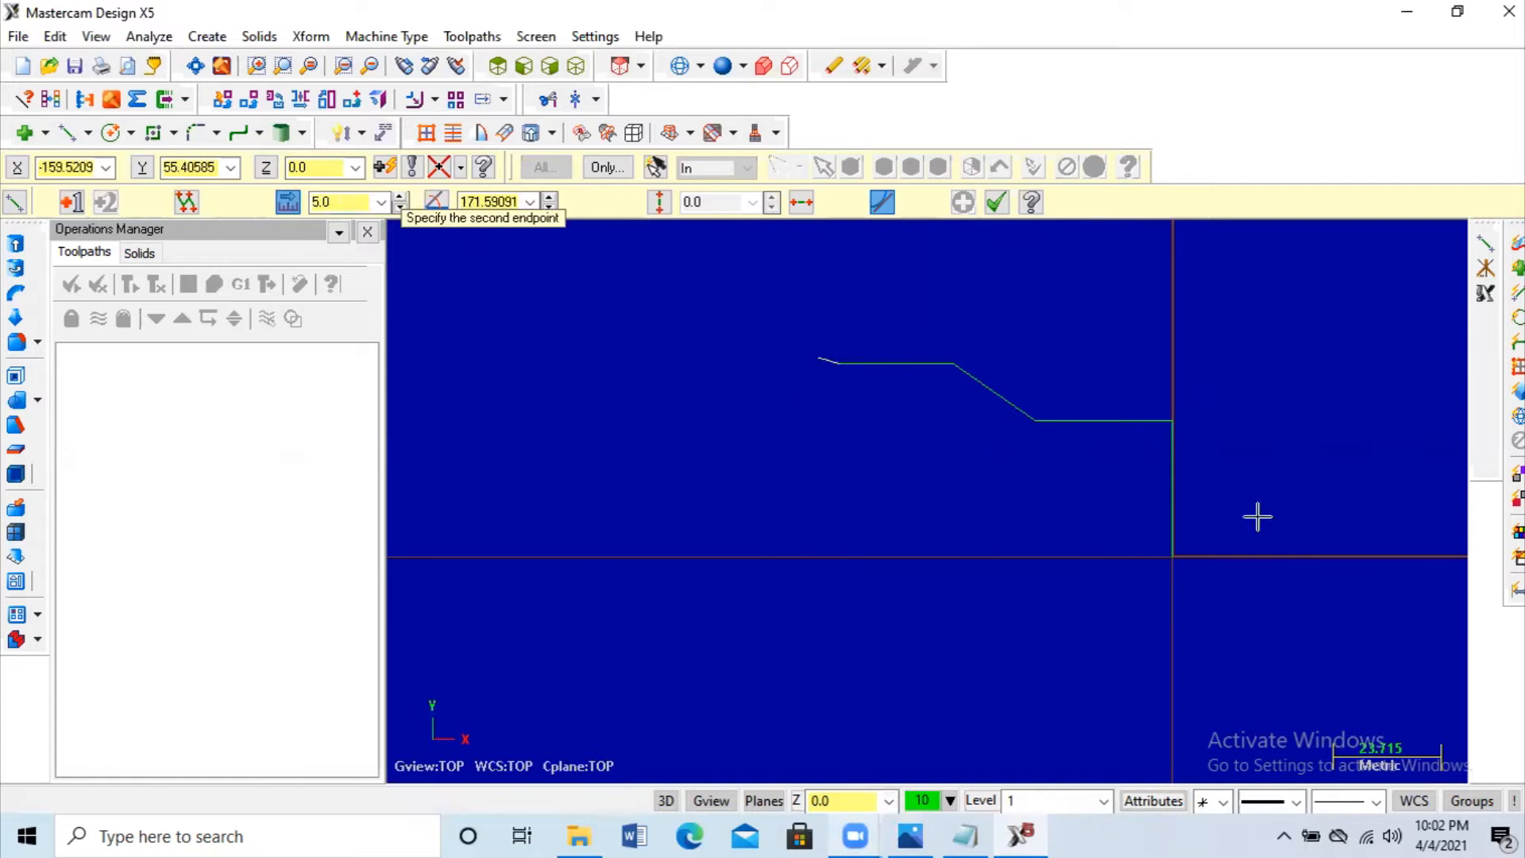
{"action": "left_click", "coordinate": [754, 361]}
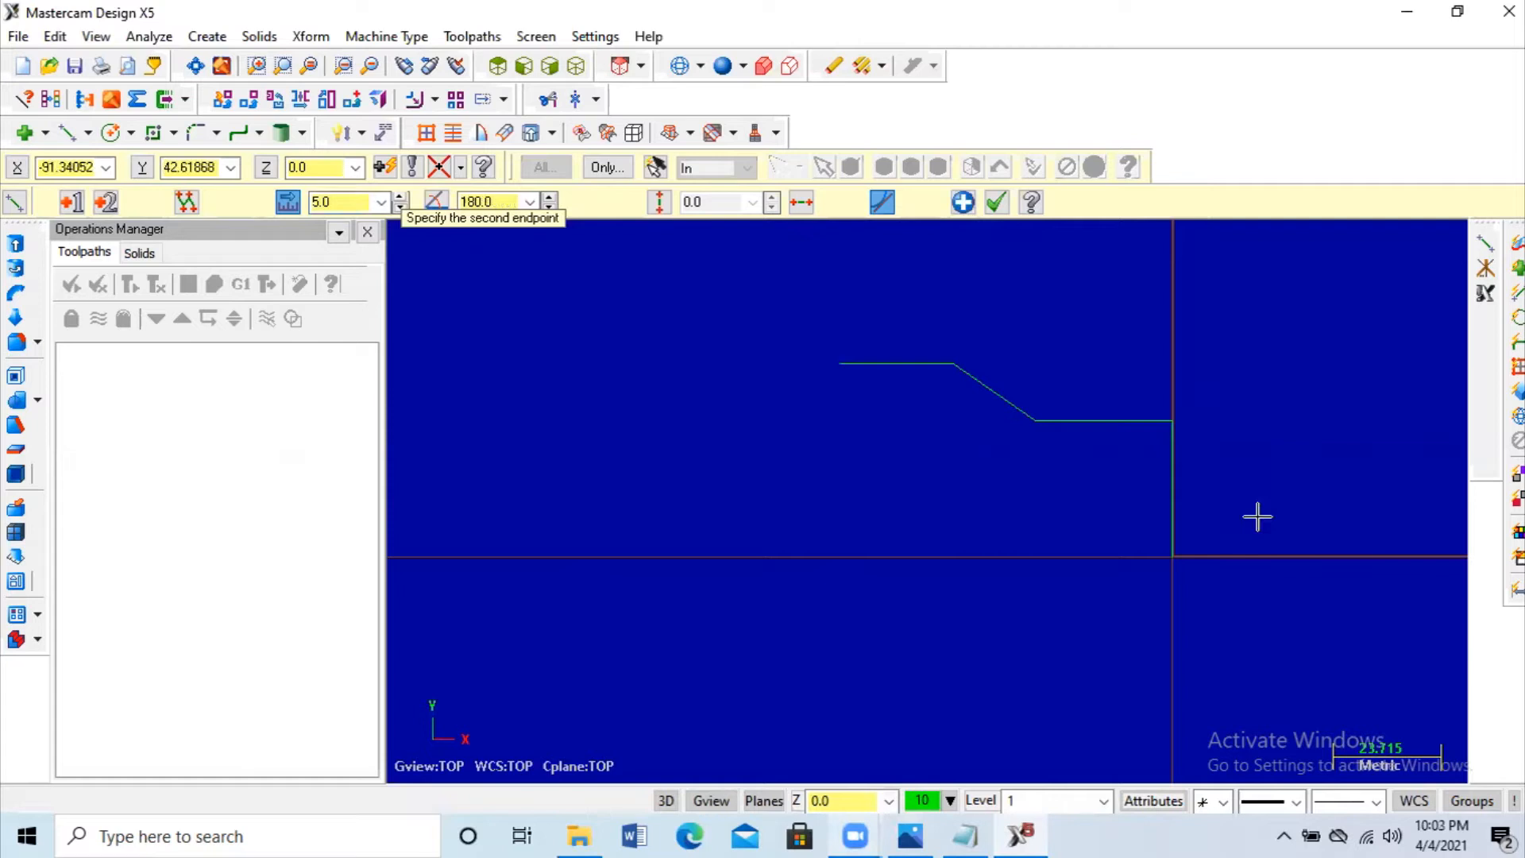
Step: Draw a 5 mm vertical line upward at 90° from the left end of the 5 mm horizontal line
{"action": "left_click", "coordinate": [816, 360]}
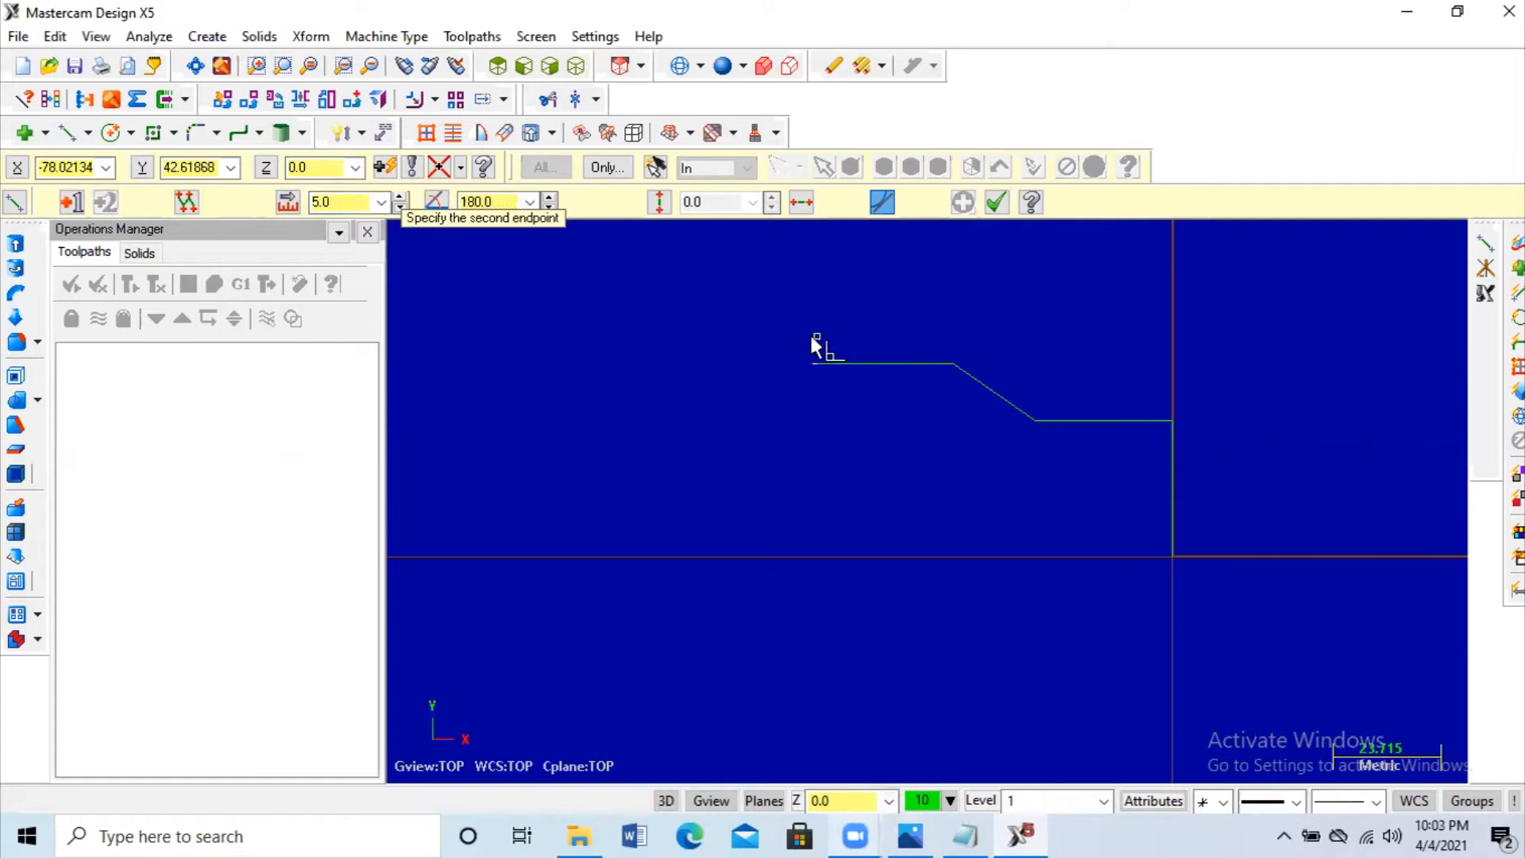
{"action": "double_click", "coordinate": [353, 206]}
{"action": "type", "text": "5"}
{"action": "key", "text": "Return"}
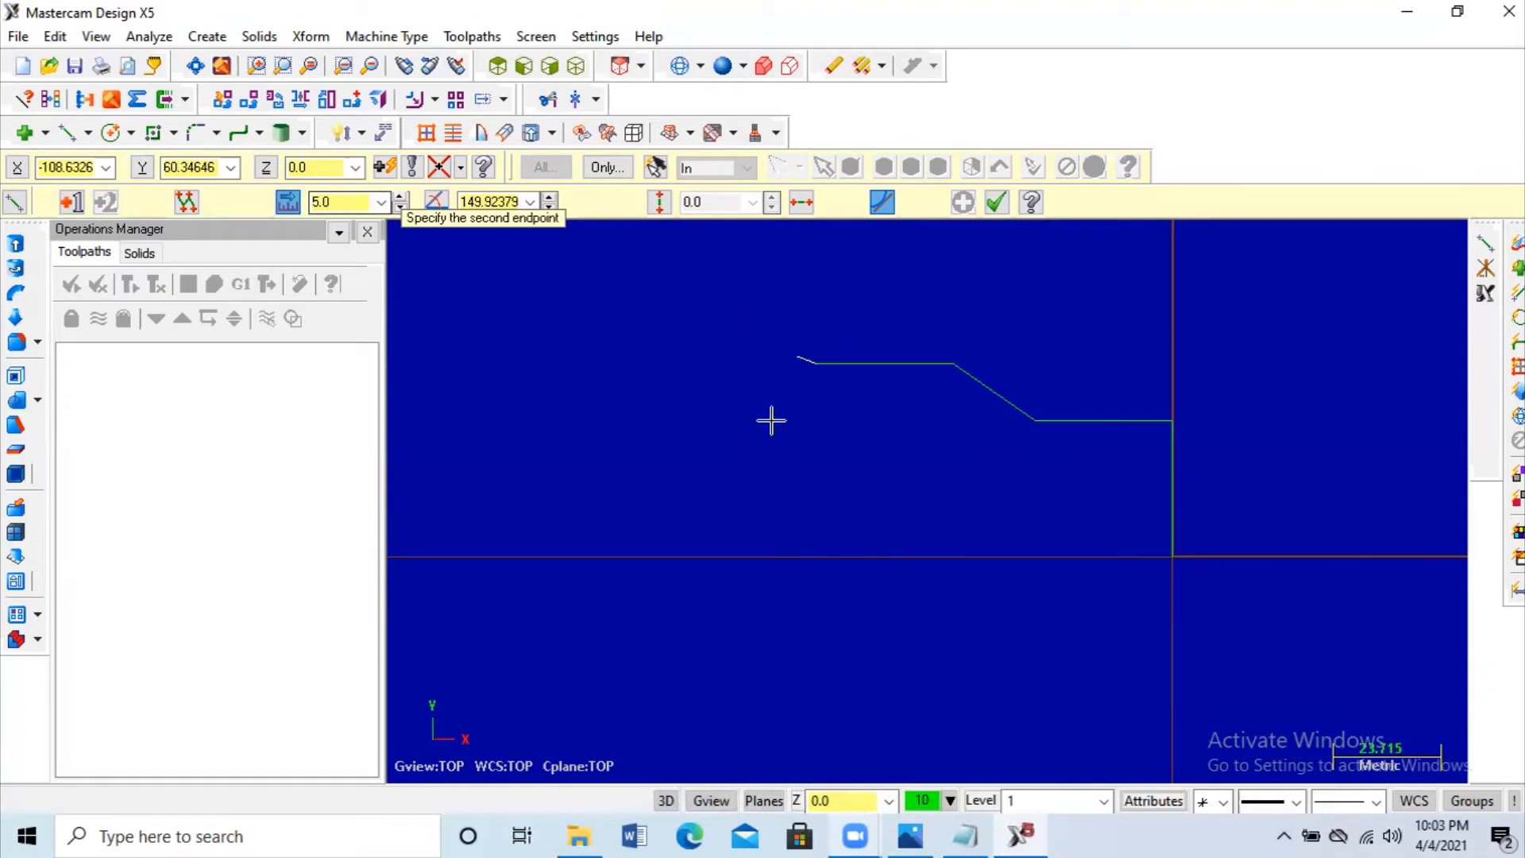
{"action": "type", "text": "90"}
{"action": "key", "text": "Return"}
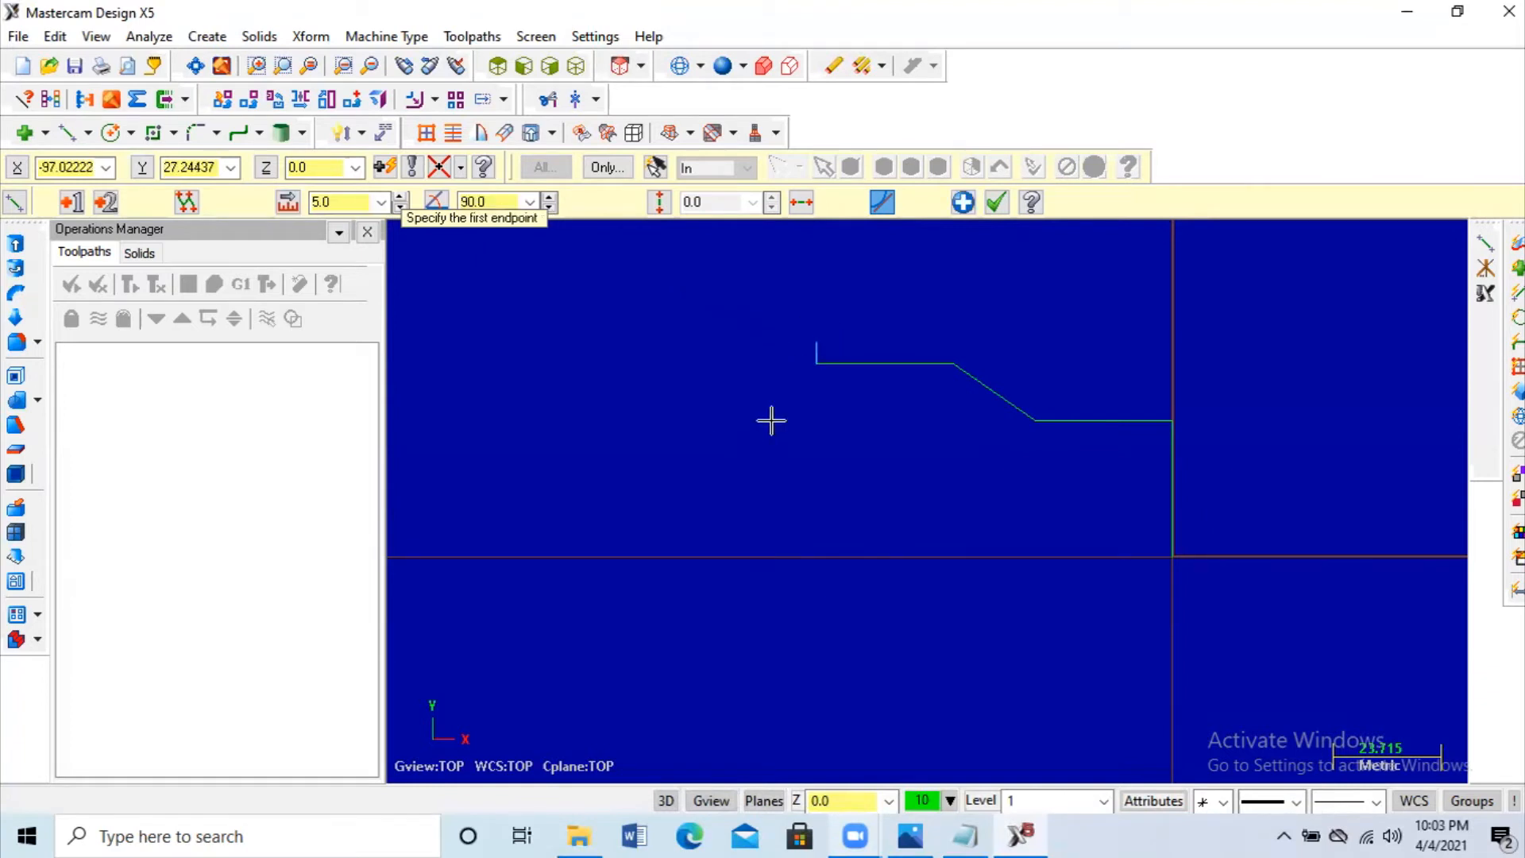
Step: Fillet the corner between the 5 mm vertical line and the adjoining horizontal line with a 5 mm radius
{"action": "left_click", "coordinate": [215, 133]}
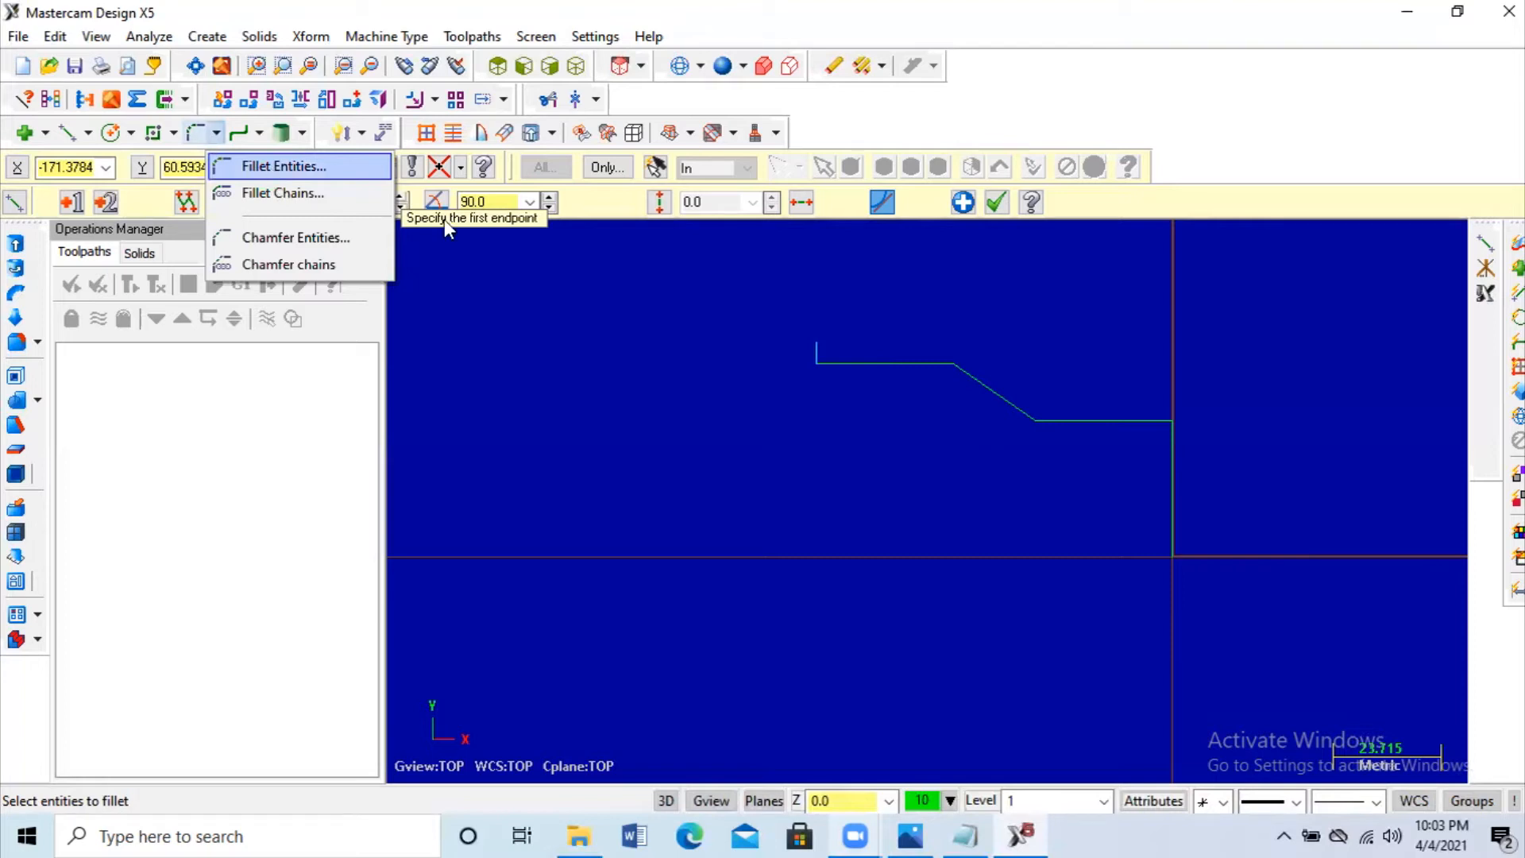
{"action": "key", "text": "Return"}
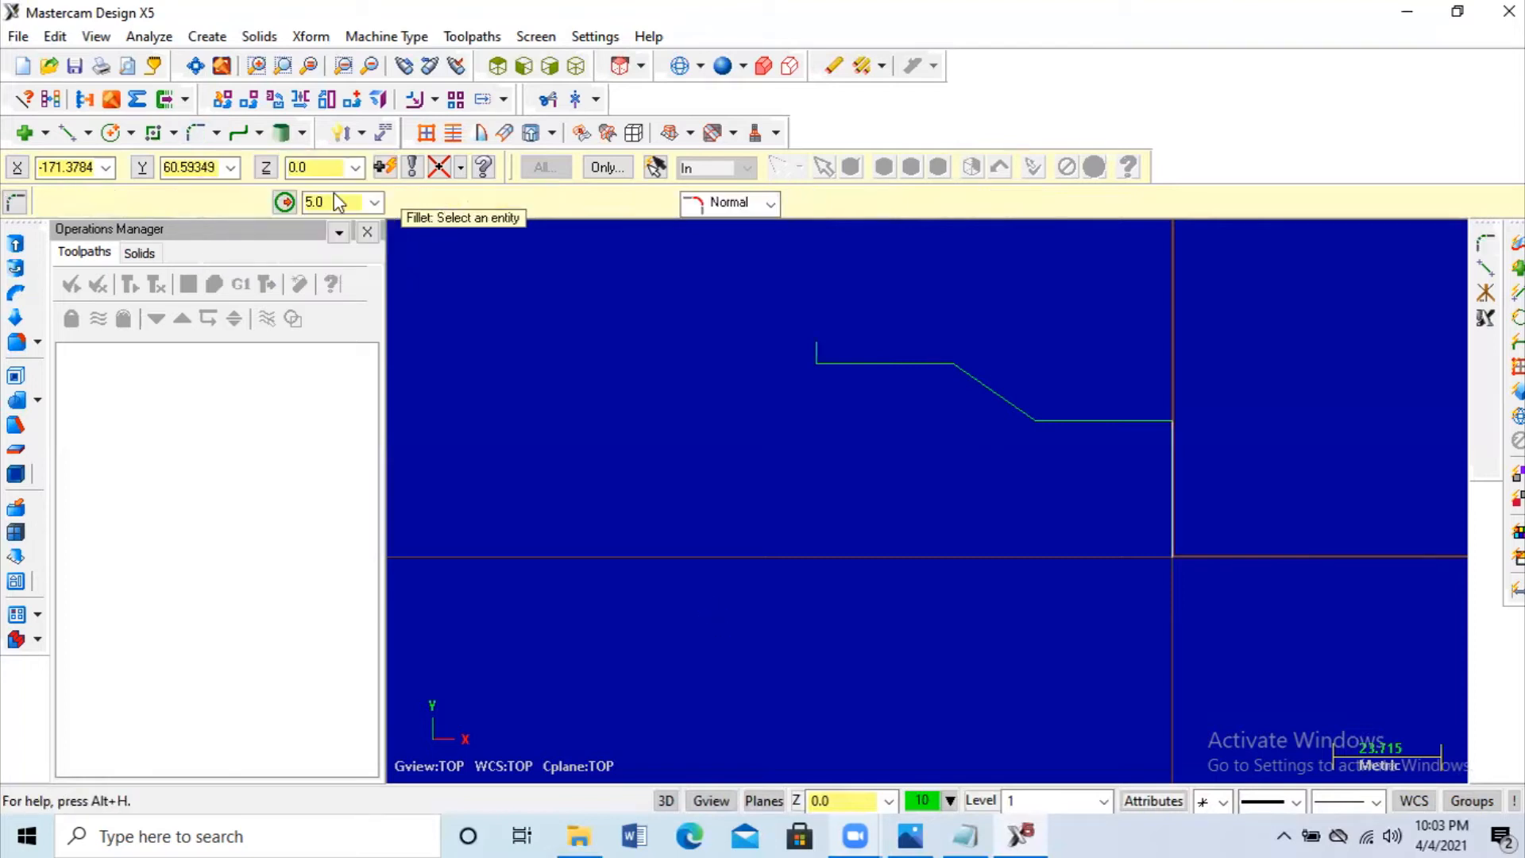
{"action": "left_click", "coordinate": [274, 200]}
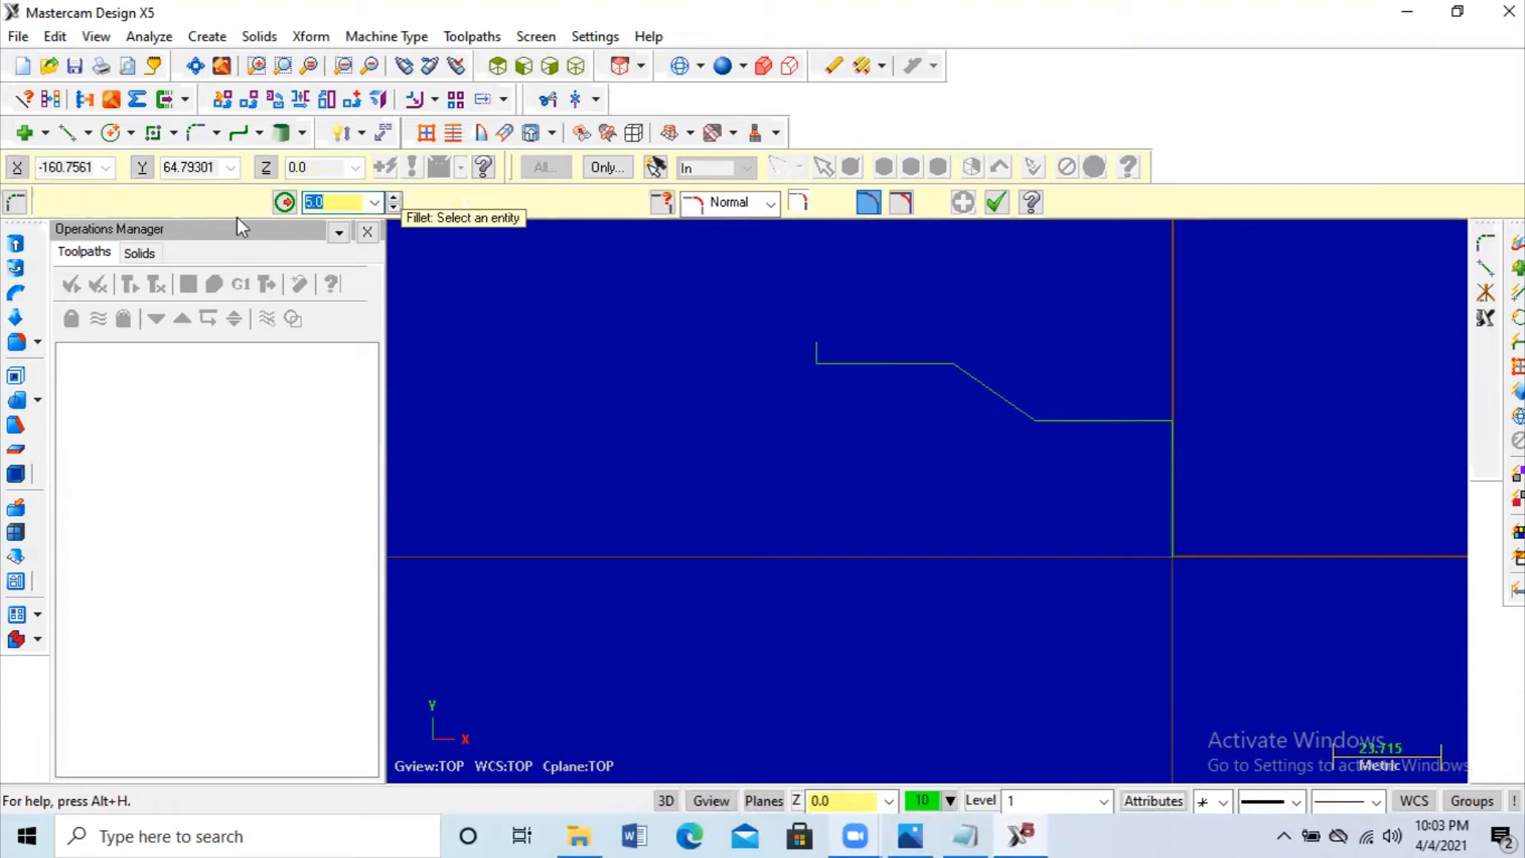
{"action": "type", "text": "5"}
{"action": "key", "text": "Return"}
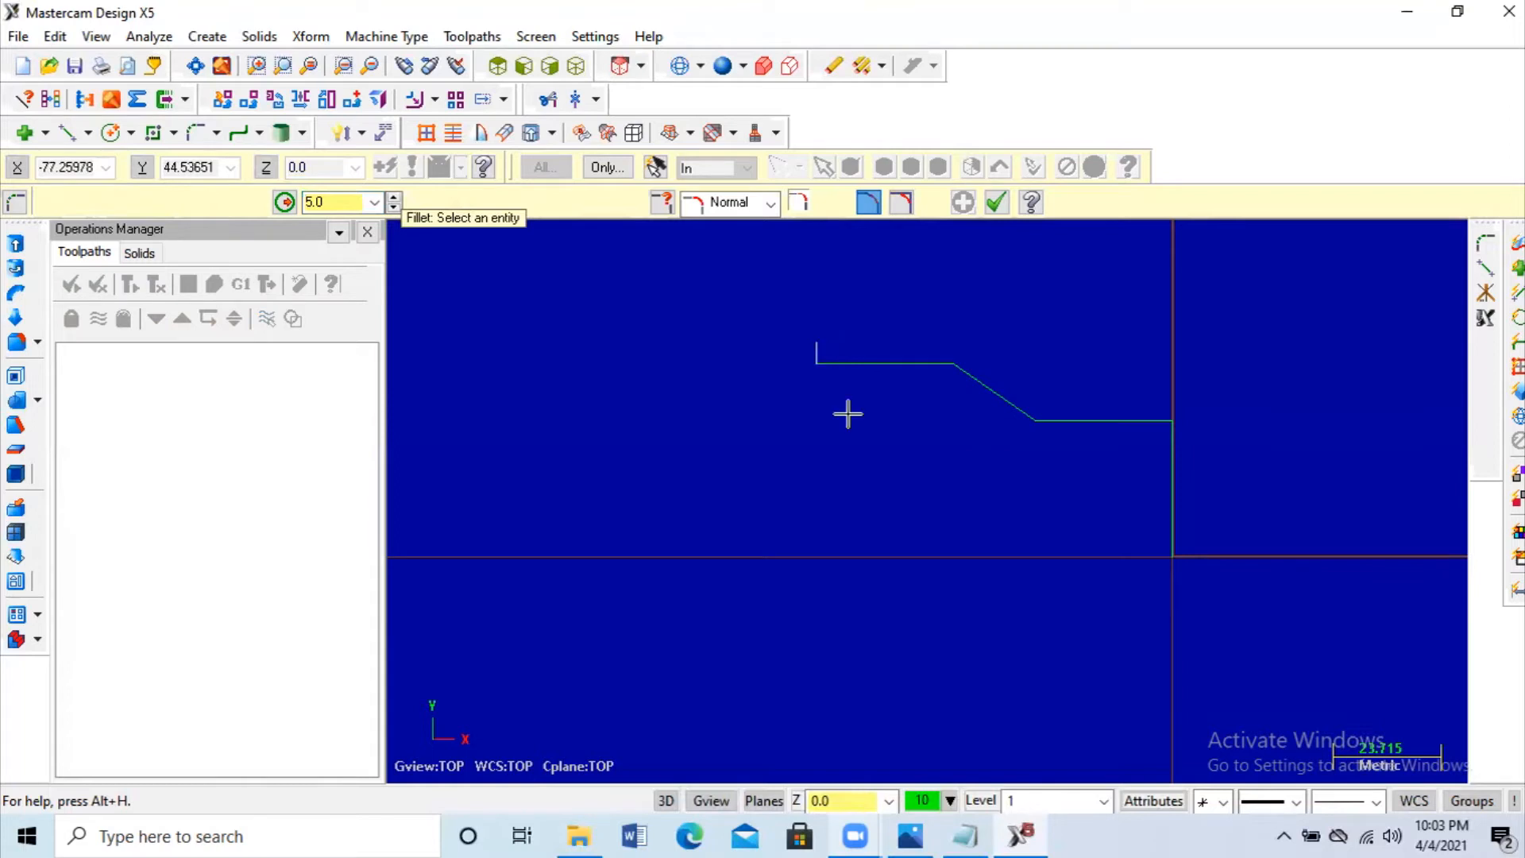
{"action": "left_click", "coordinate": [825, 362]}
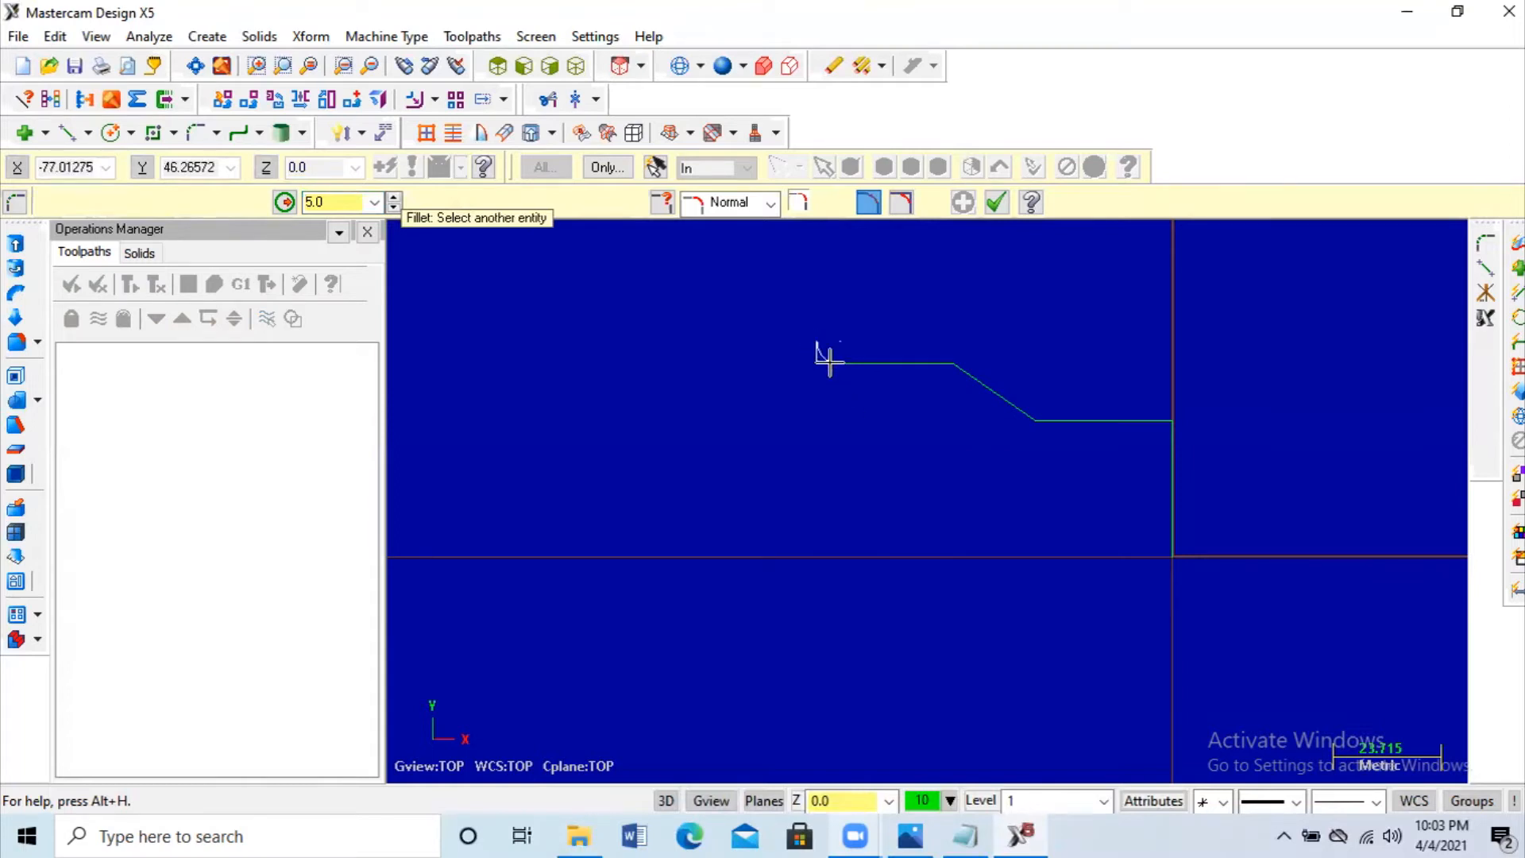
{"action": "left_click", "coordinate": [831, 363]}
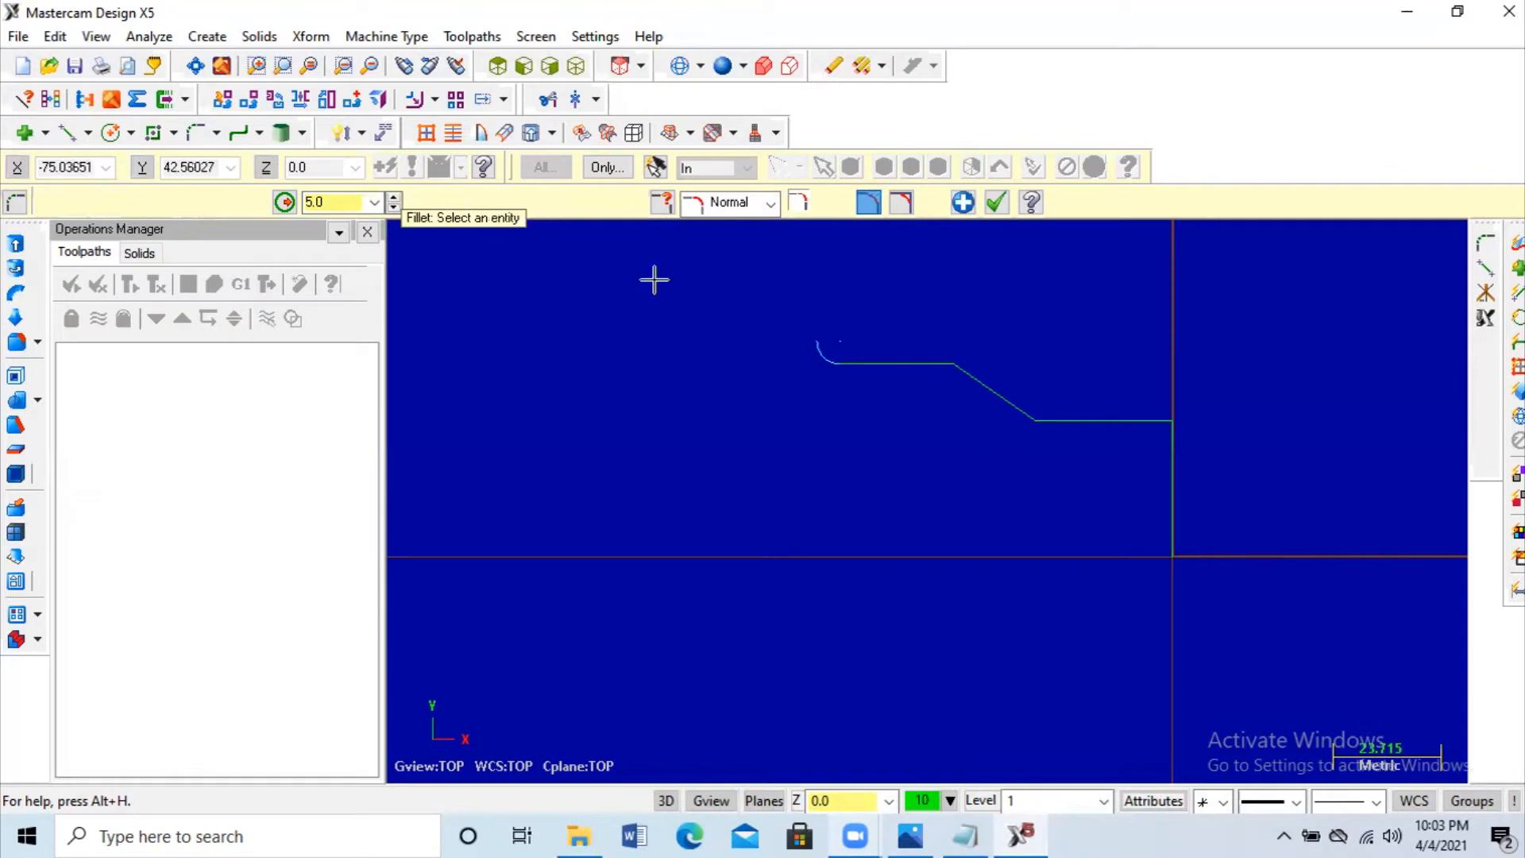
{"action": "key", "text": "Escape"}
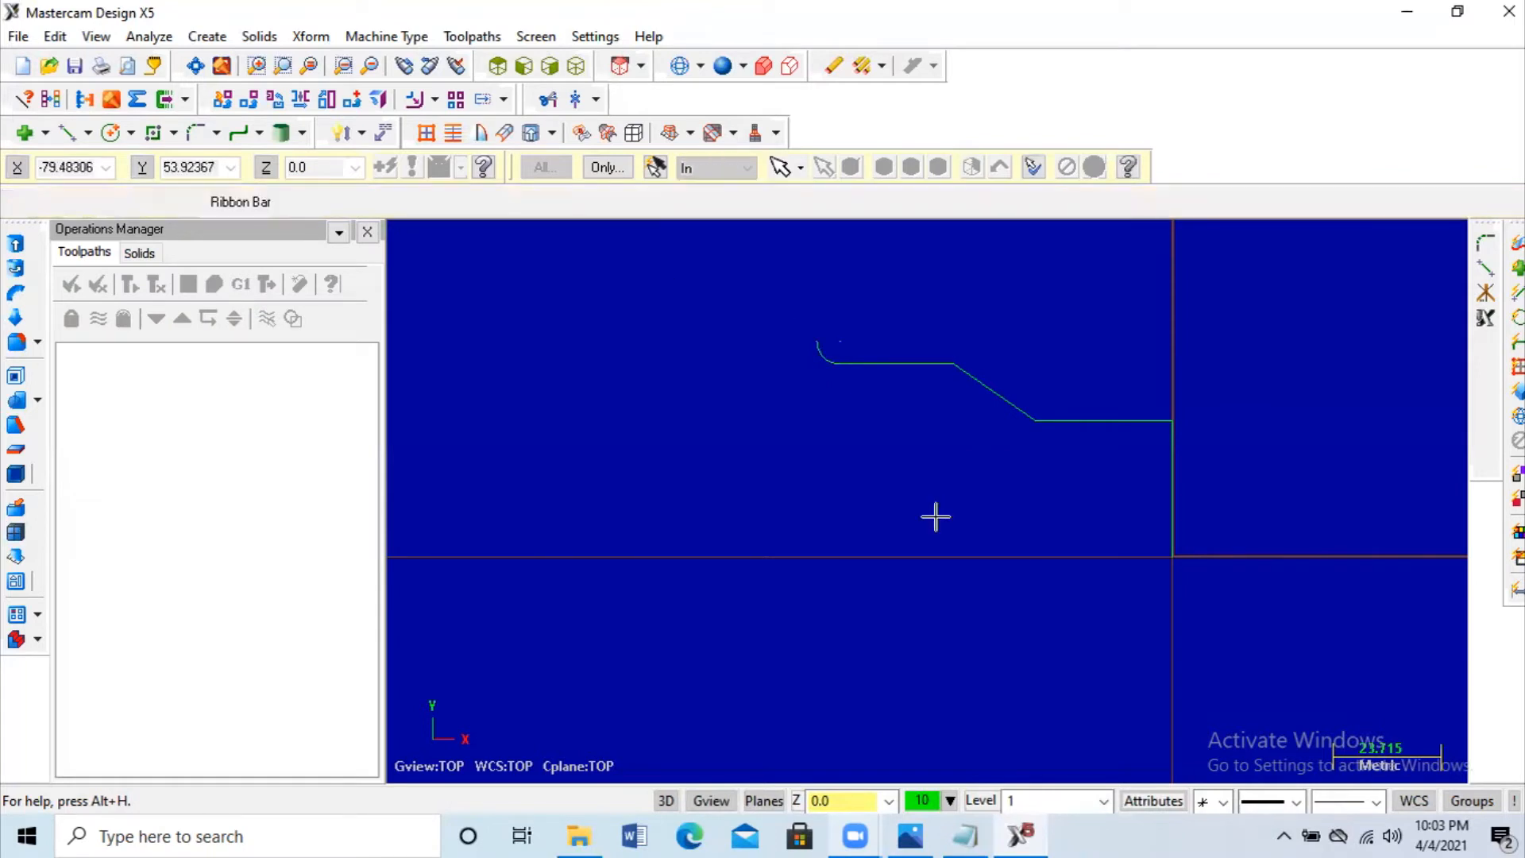
Step: Consult the reference drawing and draw a 15 mm horizontal line at 180° from the upper end of the fillet arc
{"action": "left_click", "coordinate": [912, 834]}
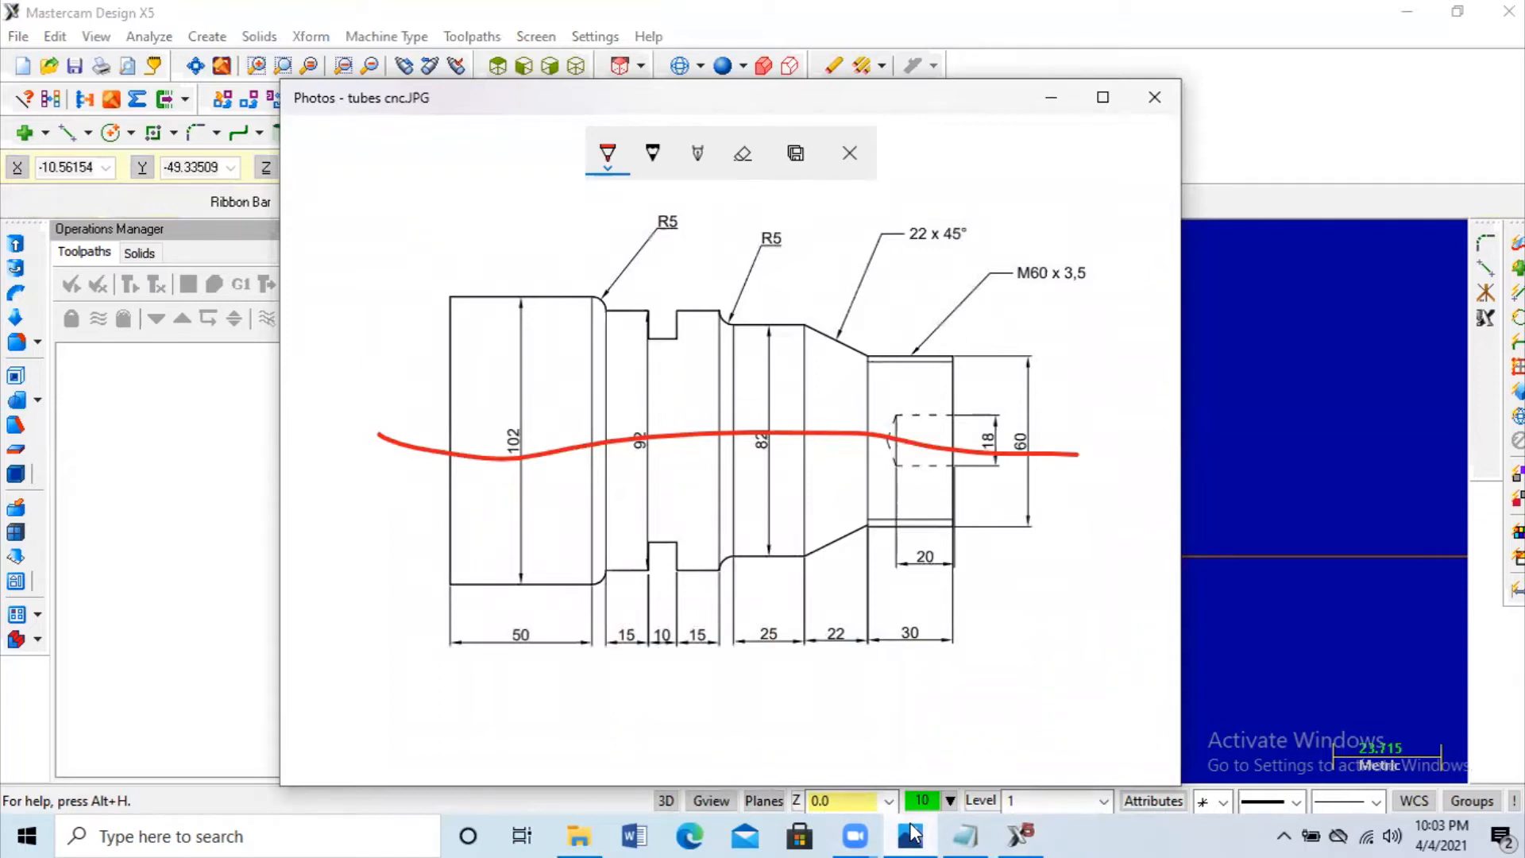
{"action": "left_click", "coordinate": [912, 834]}
{"action": "left_click", "coordinate": [74, 133]}
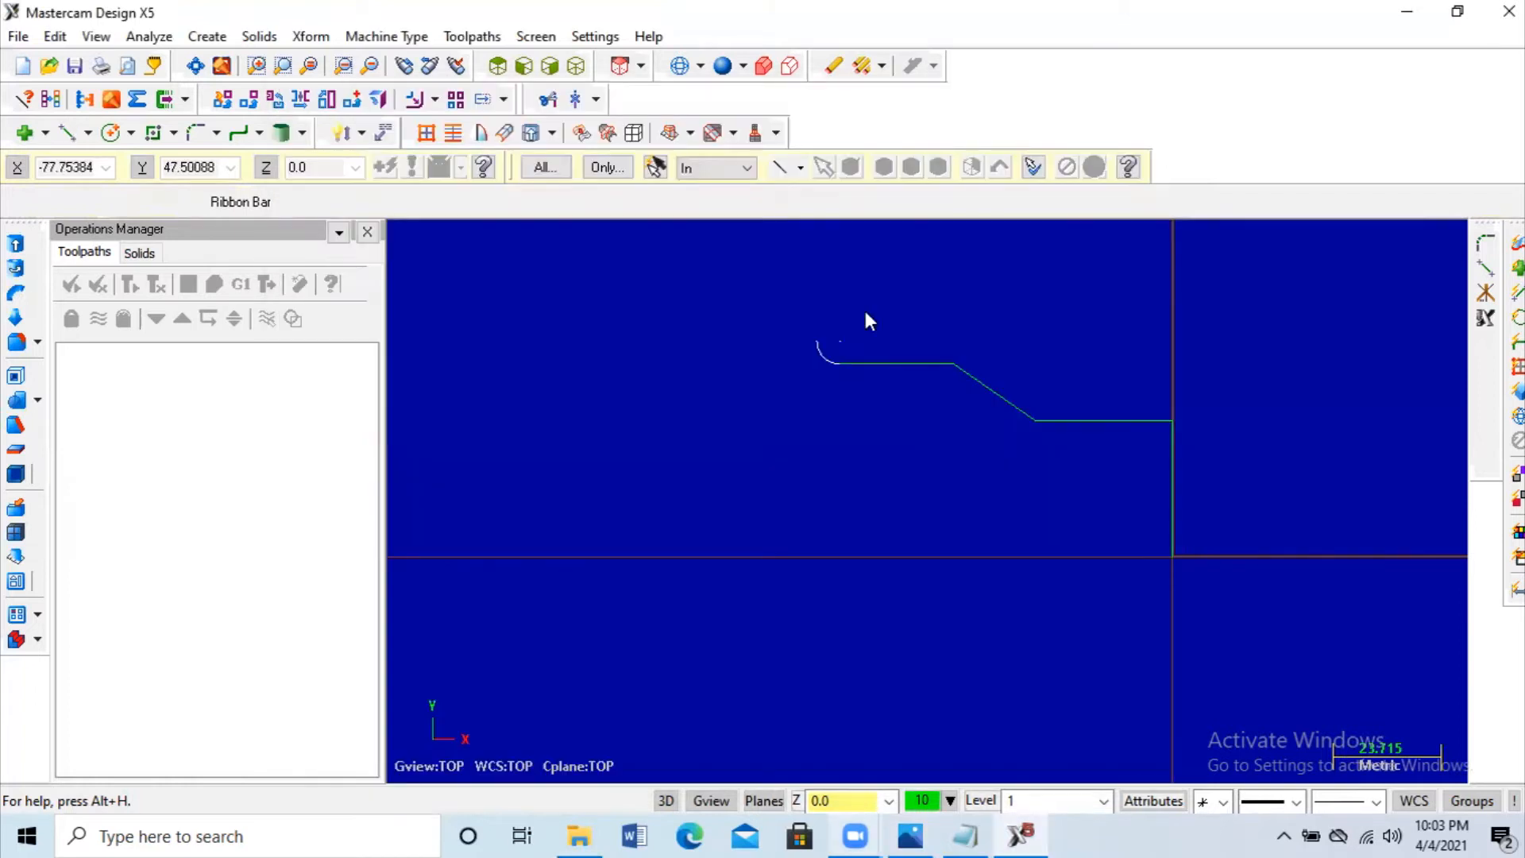
{"action": "left_click", "coordinate": [818, 340]}
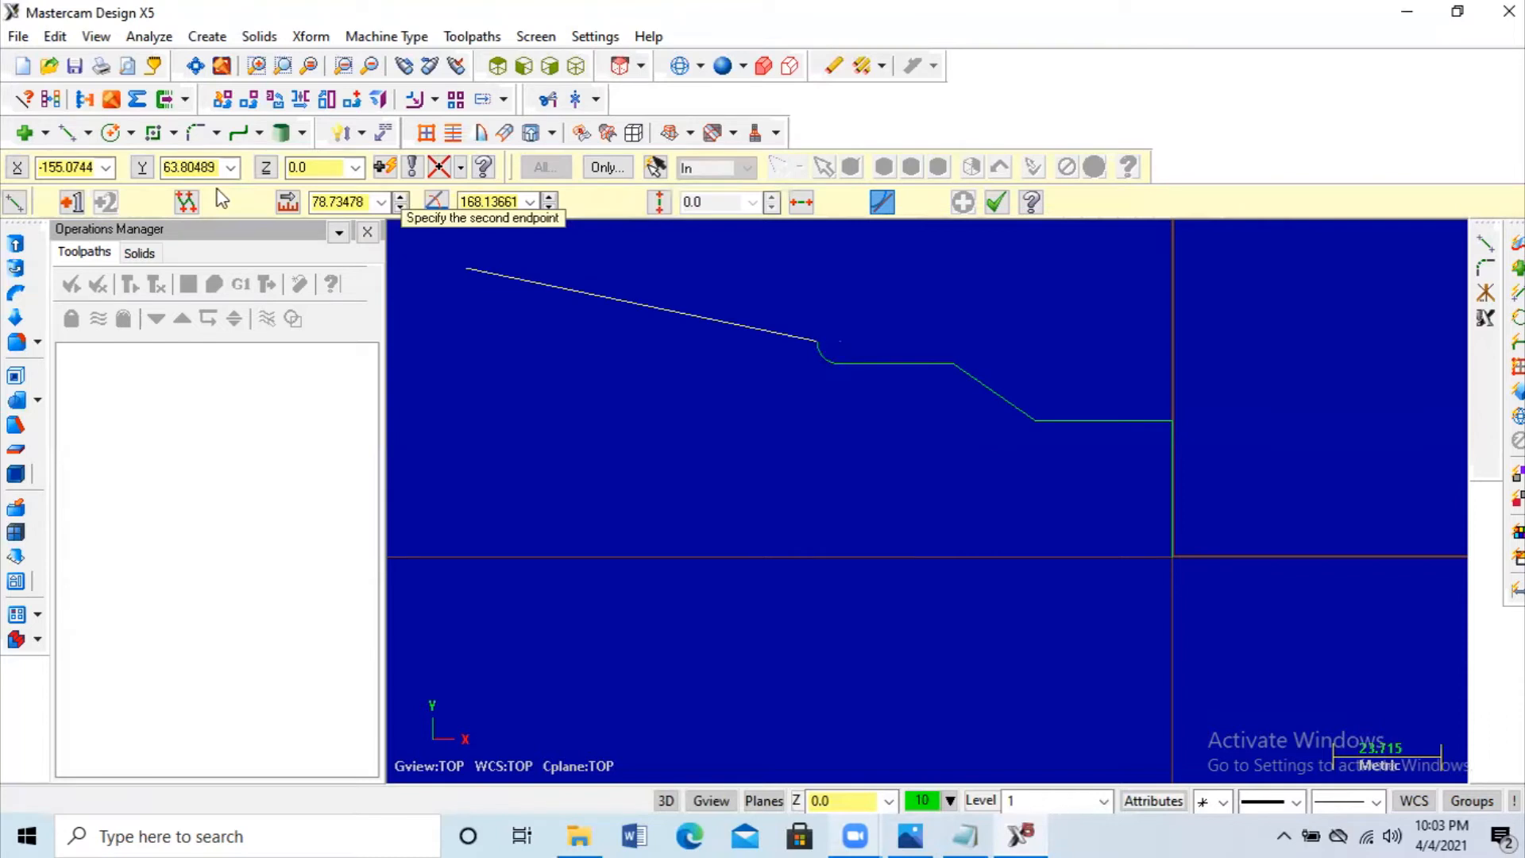
{"action": "double_click", "coordinate": [342, 203]}
{"action": "type", "text": "15"}
{"action": "key", "text": "Return"}
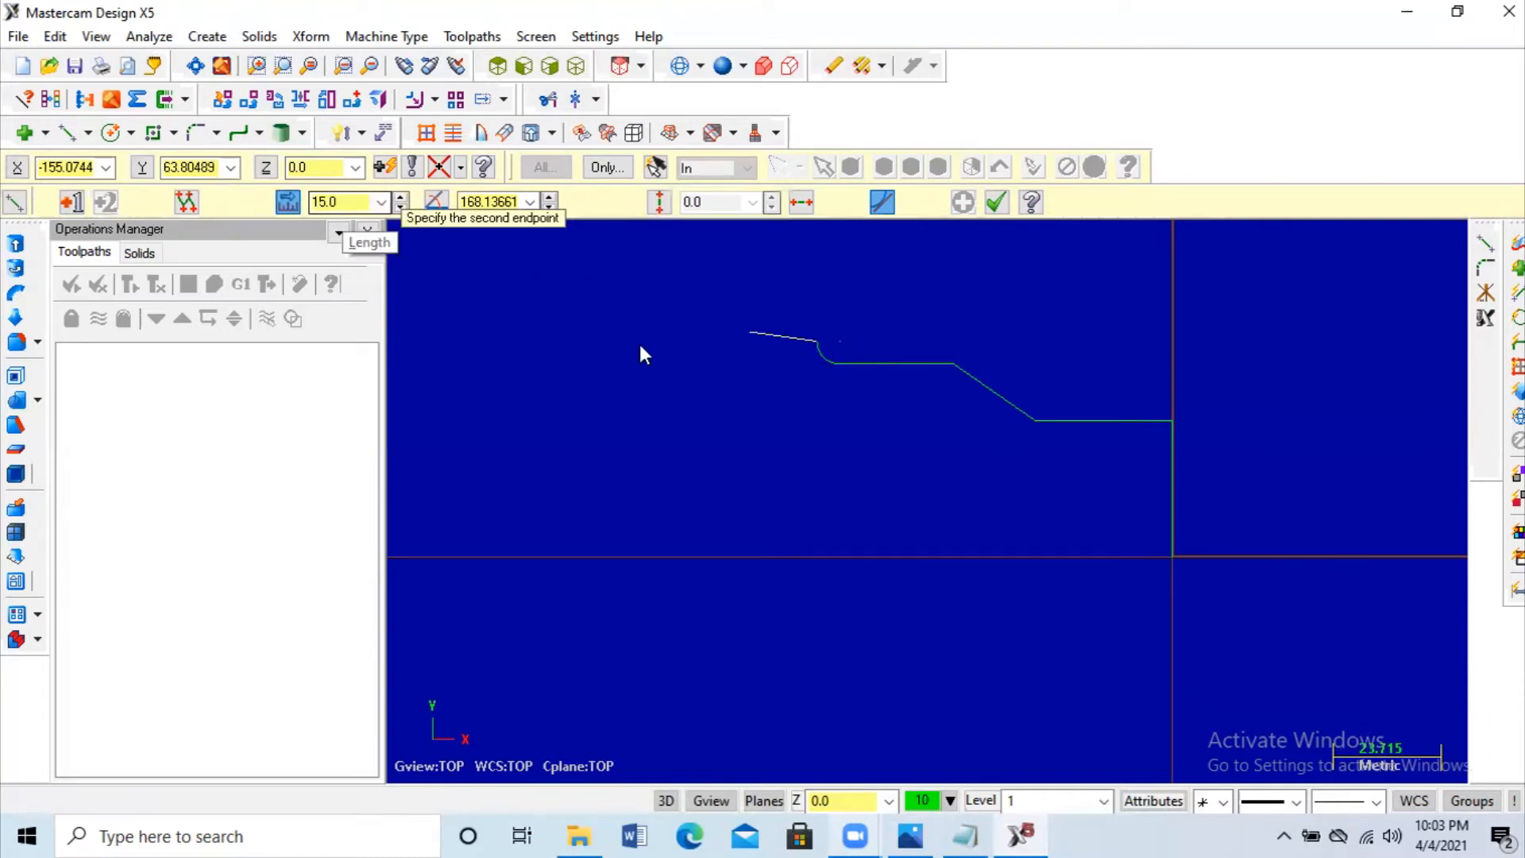
{"action": "key", "text": "Tab"}
{"action": "type", "text": "180"}
{"action": "key", "text": "Return"}
Step: Consult the reference drawing and draw the groove's first wall as a 10 mm line at 270° from the left end of the 15 mm line
{"action": "left_click", "coordinate": [911, 834]}
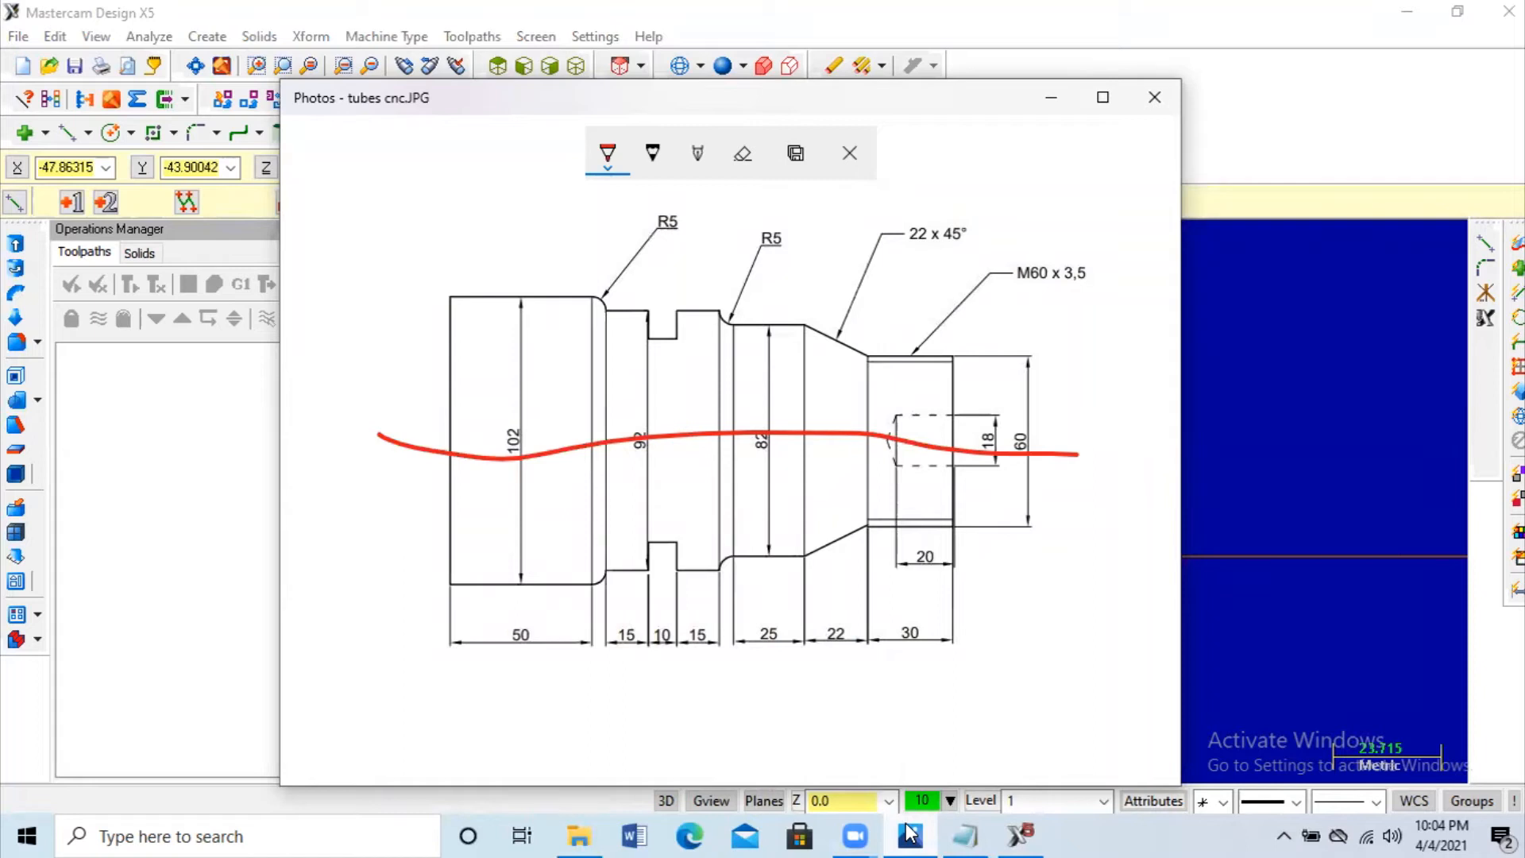
{"action": "left_click", "coordinate": [910, 834]}
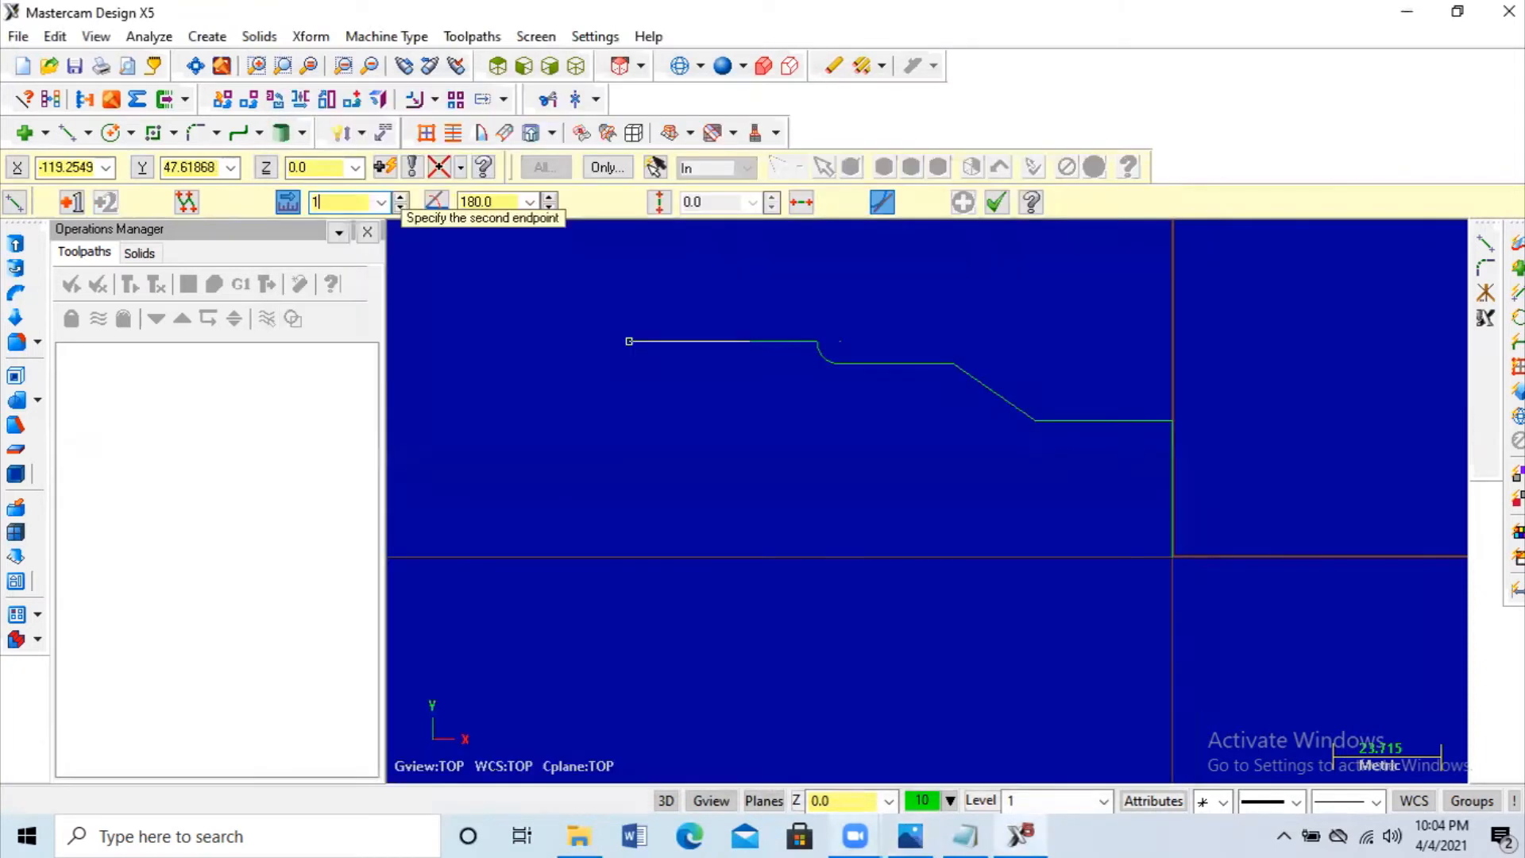
{"action": "type", "text": "10"}
{"action": "key", "text": "Return"}
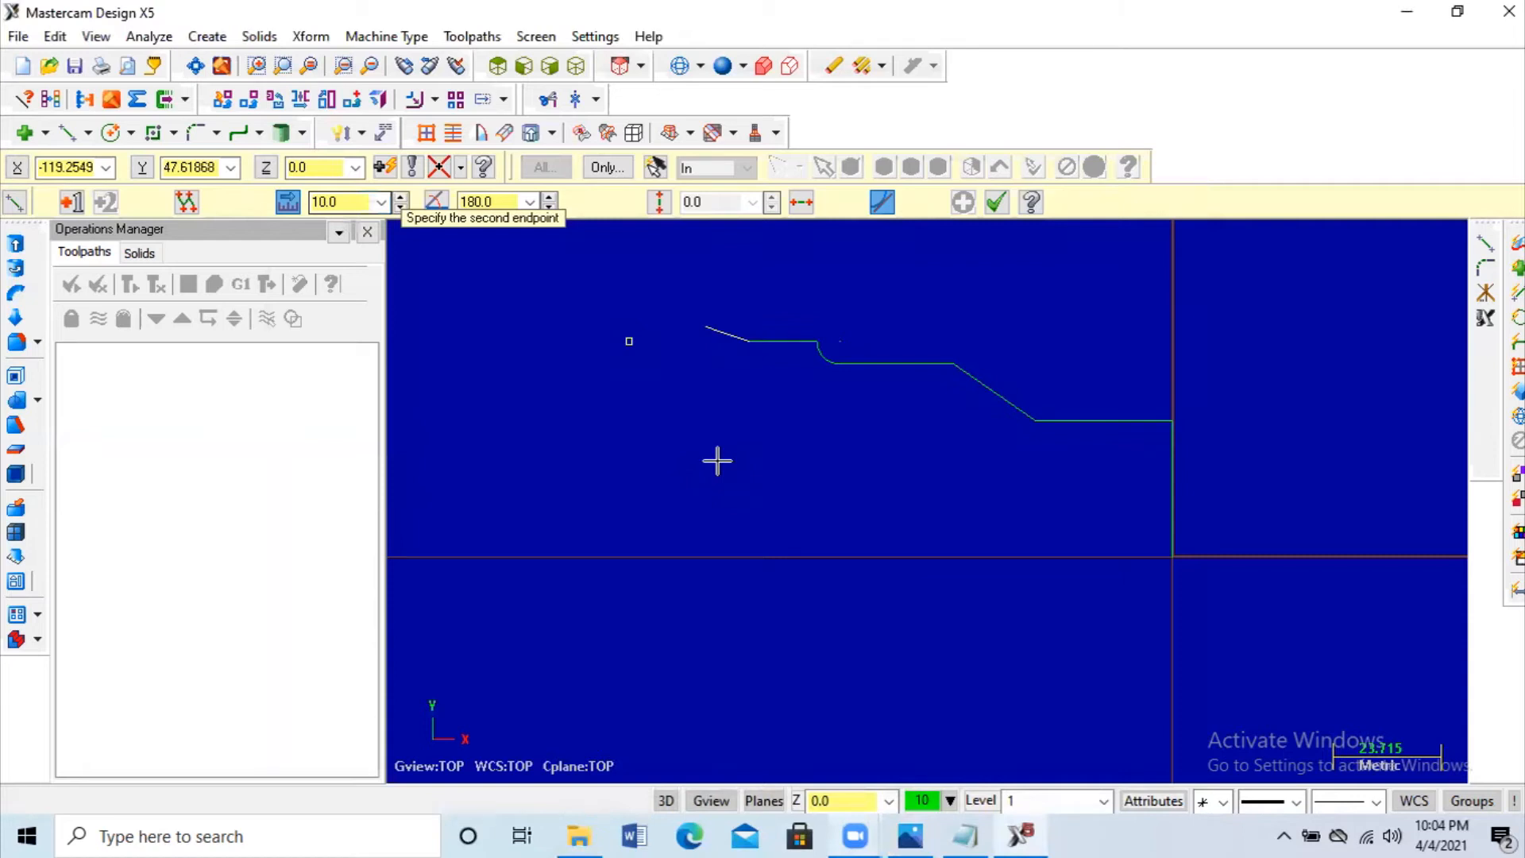
Step: Consult the reference drawing and draw the groove's floor as a 10 mm line at 180° from the lower end of the groove wall
{"action": "left_click", "coordinate": [906, 834]}
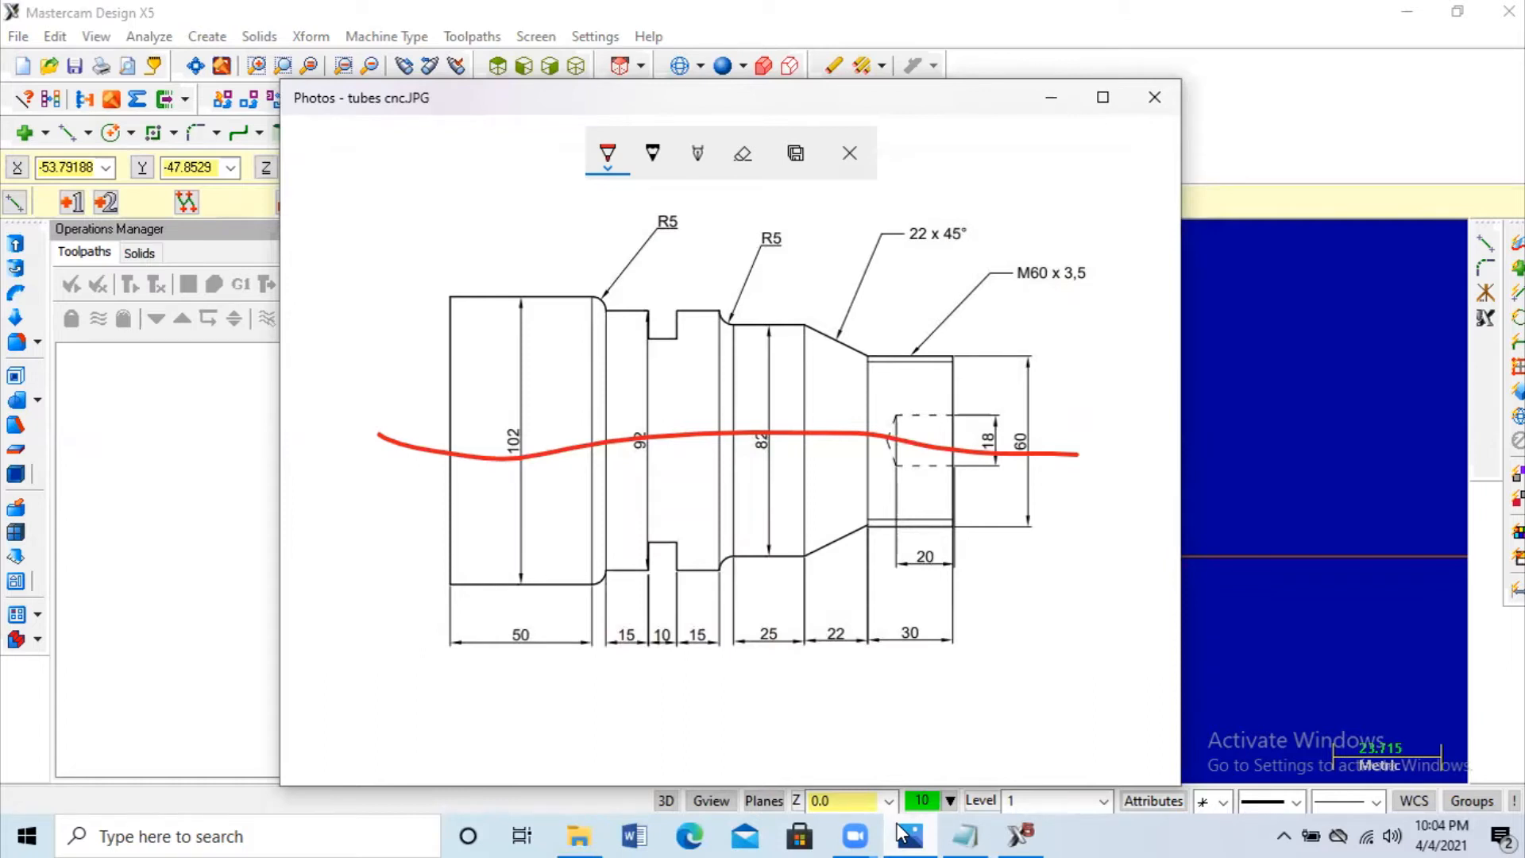
{"action": "left_click", "coordinate": [900, 832]}
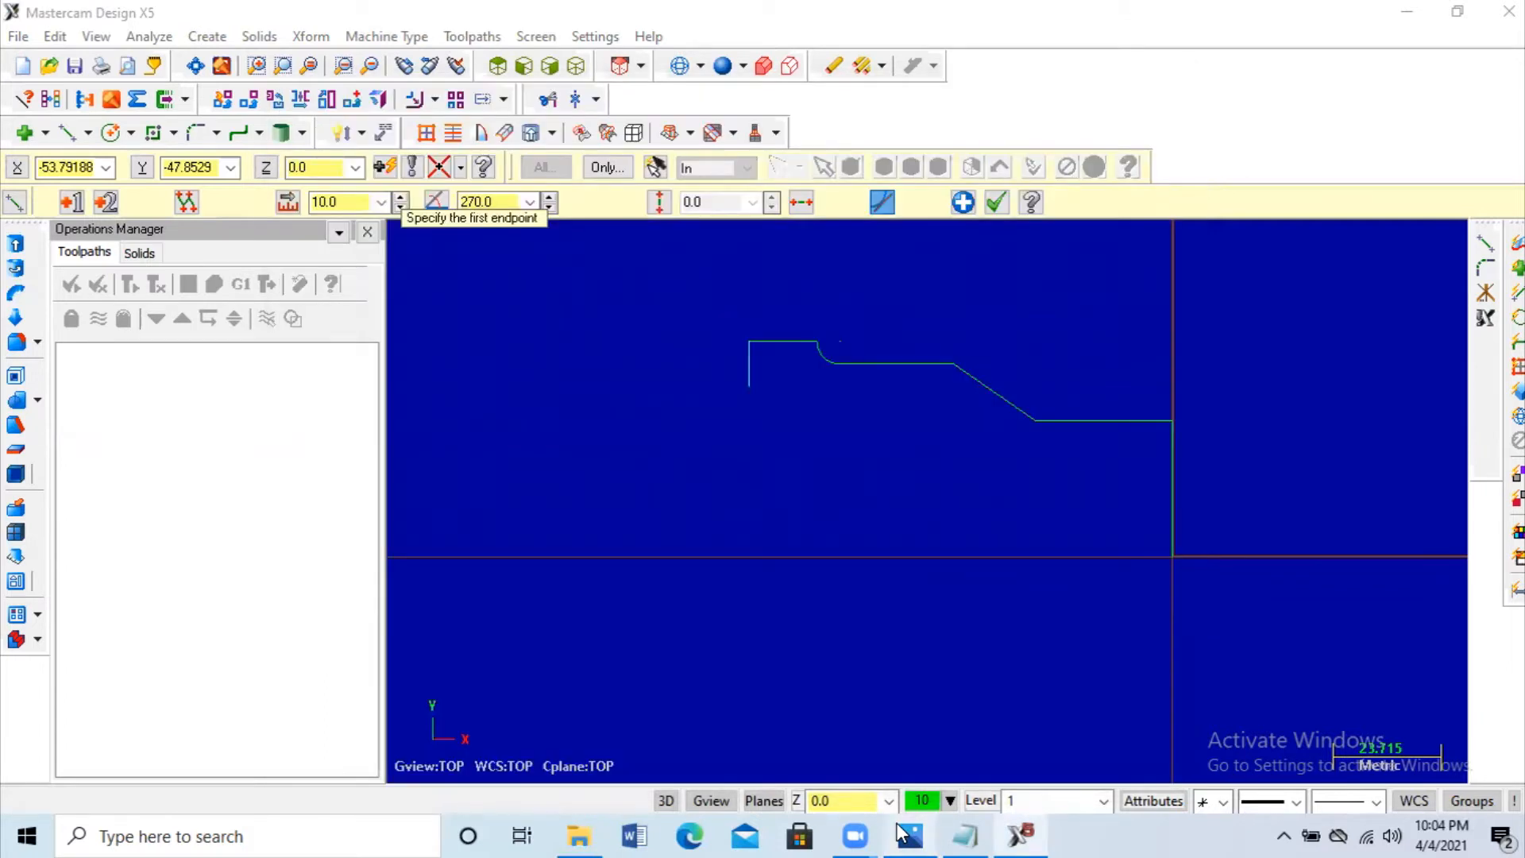
{"action": "left_click", "coordinate": [748, 385]}
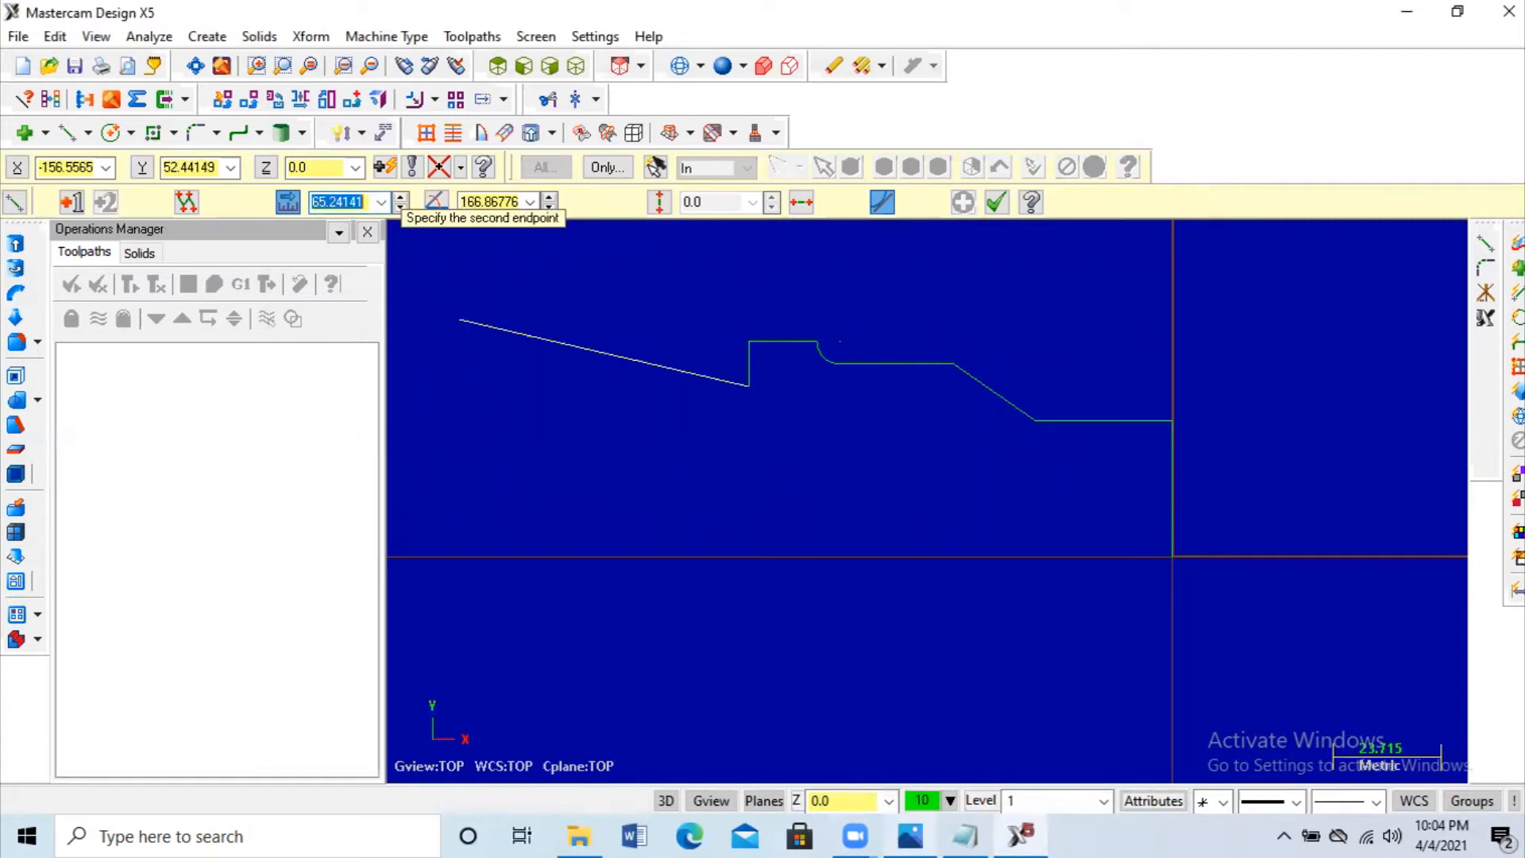
{"action": "type", "text": "10"}
{"action": "key", "text": "Return"}
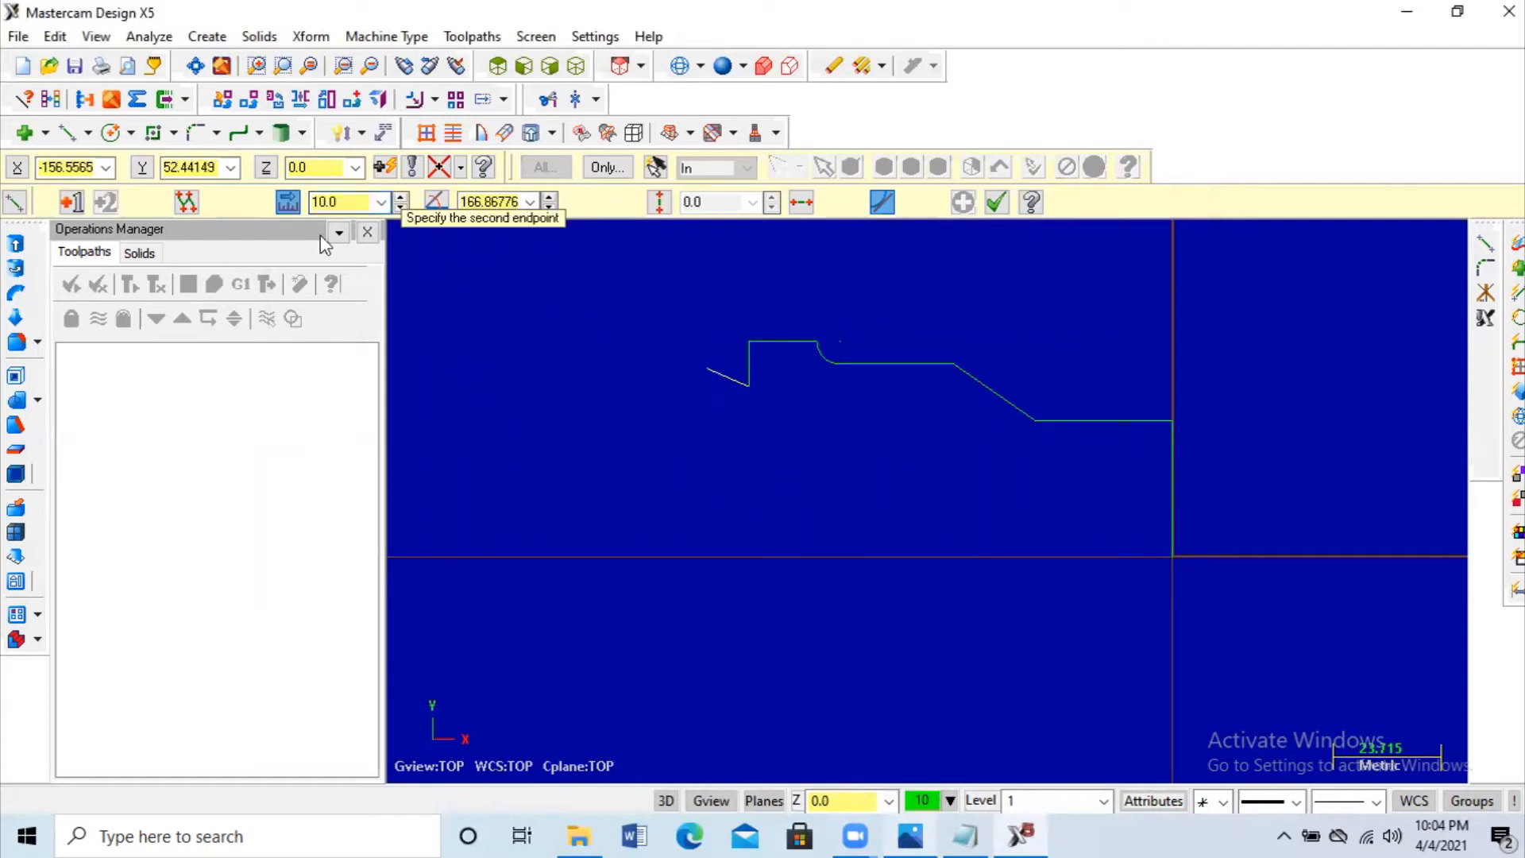
{"action": "type", "text": "180"}
{"action": "key", "text": "Return"}
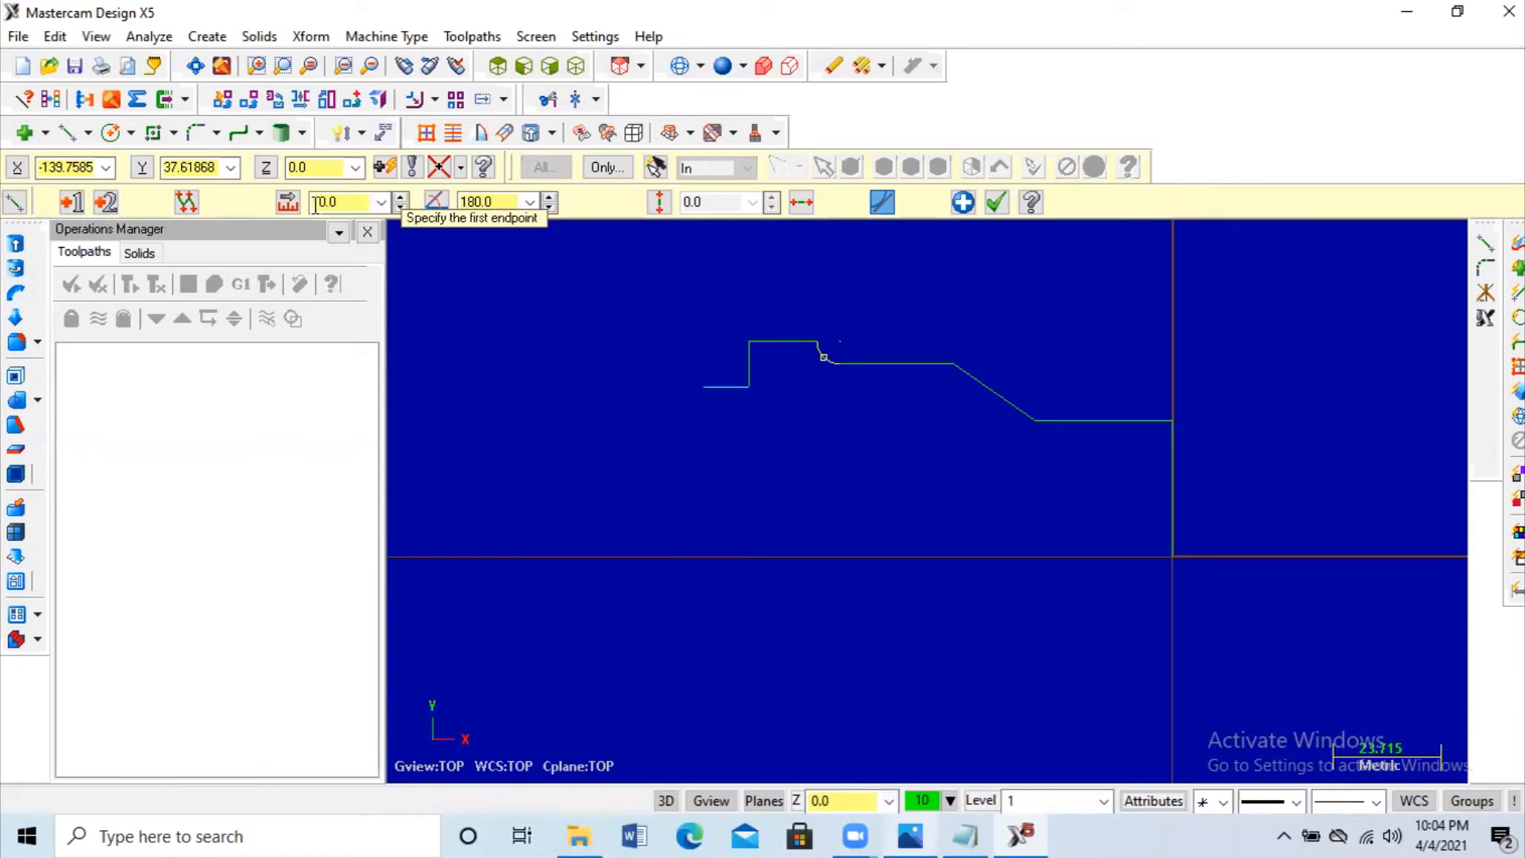
Step: Draw the groove's second wall as a 10 mm line at 90° from the left end of the groove floor
{"action": "double_click", "coordinate": [341, 202]}
{"action": "type", "text": "10"}
{"action": "key", "text": "Return"}
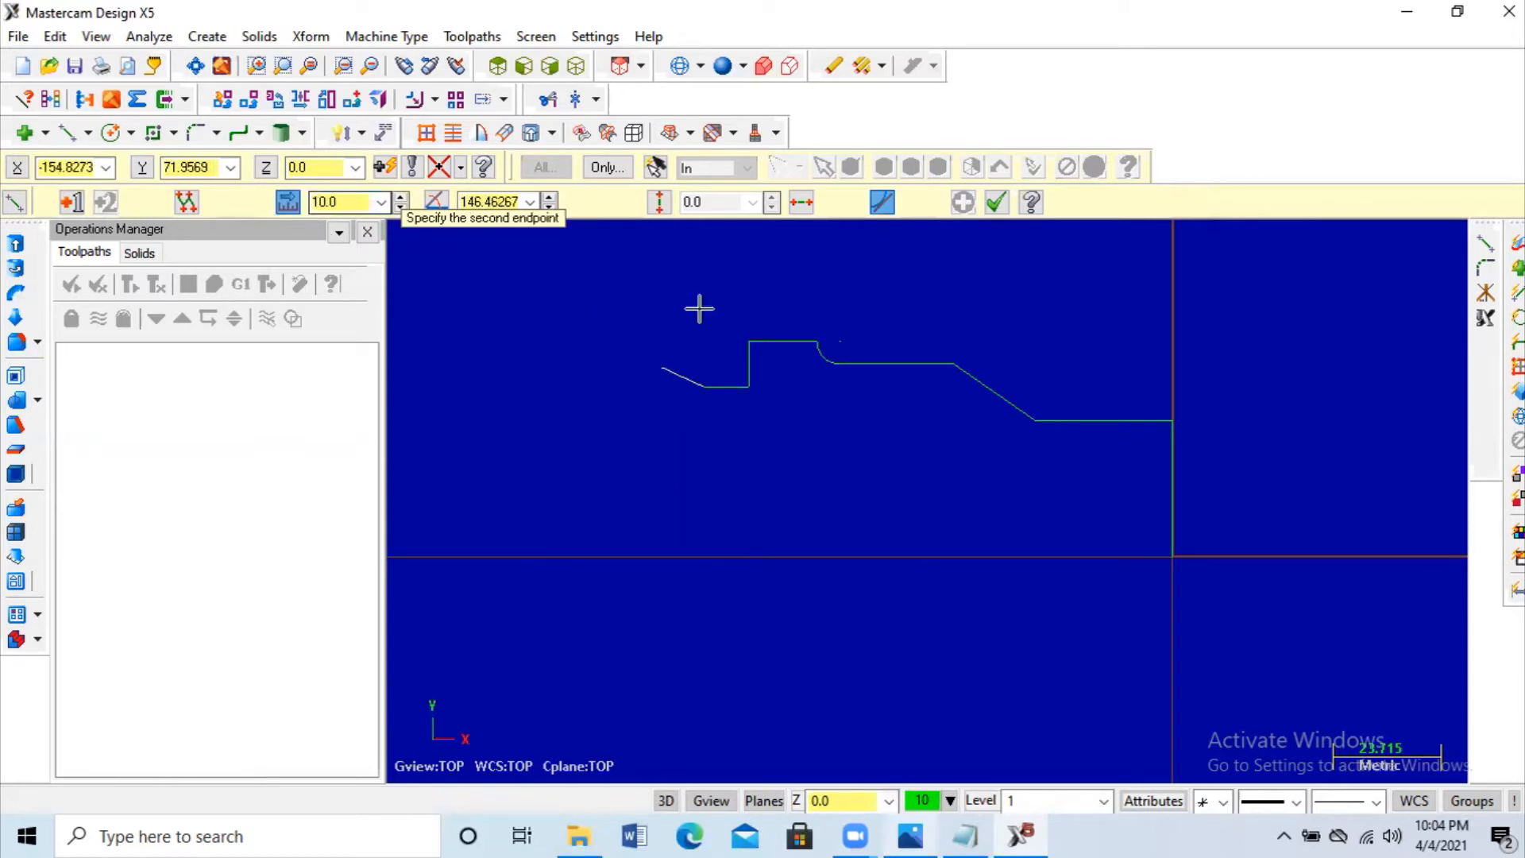
{"action": "left_click", "coordinate": [699, 309]}
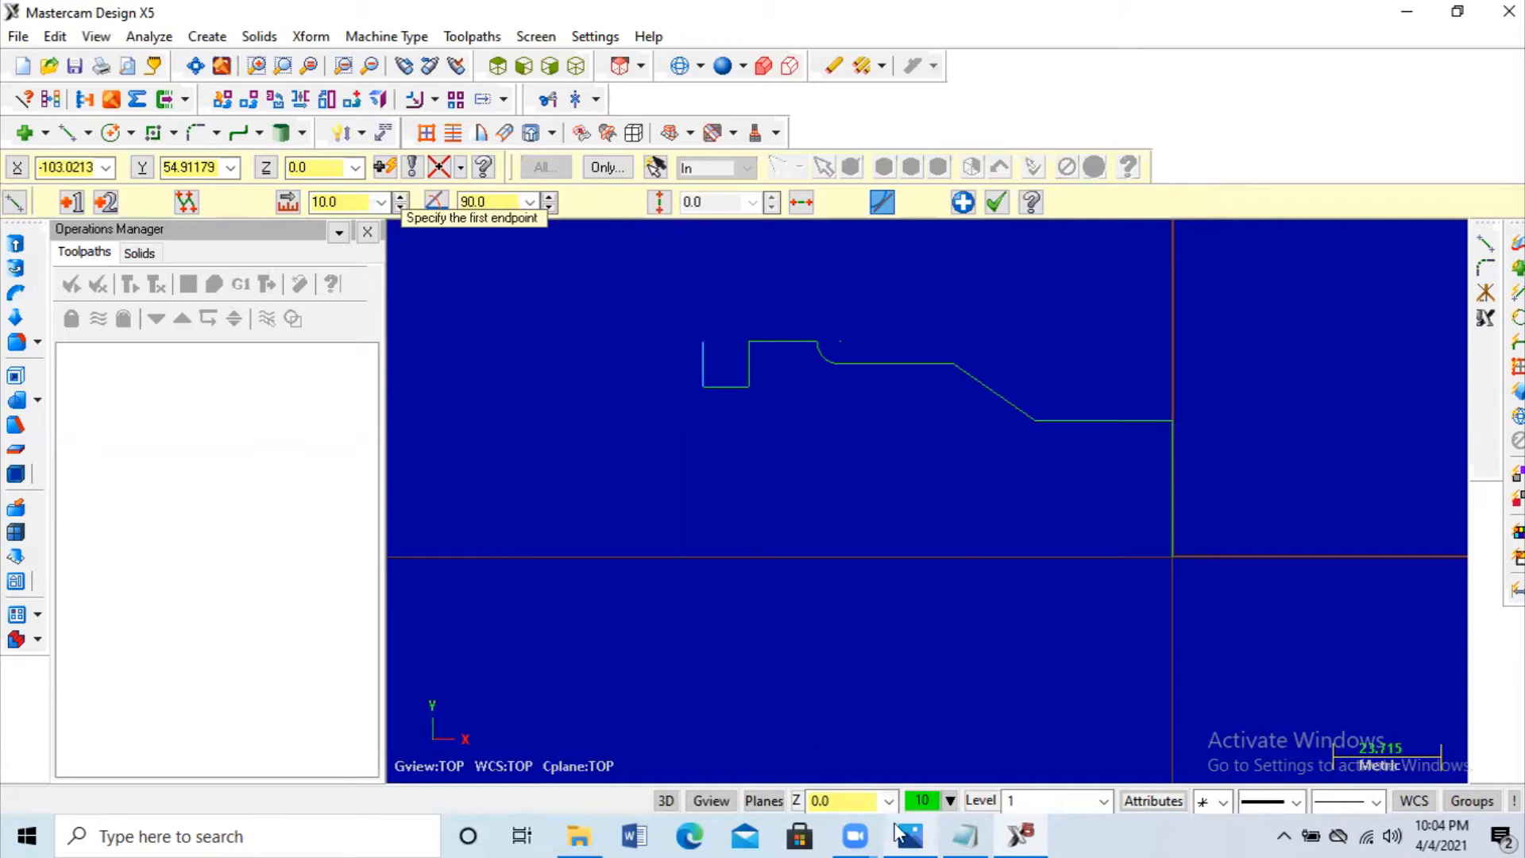
Step: Consult the reference drawing and draw a 15 mm horizontal line at 180° from the upper end of the groove's second wall
{"action": "left_click", "coordinate": [910, 835]}
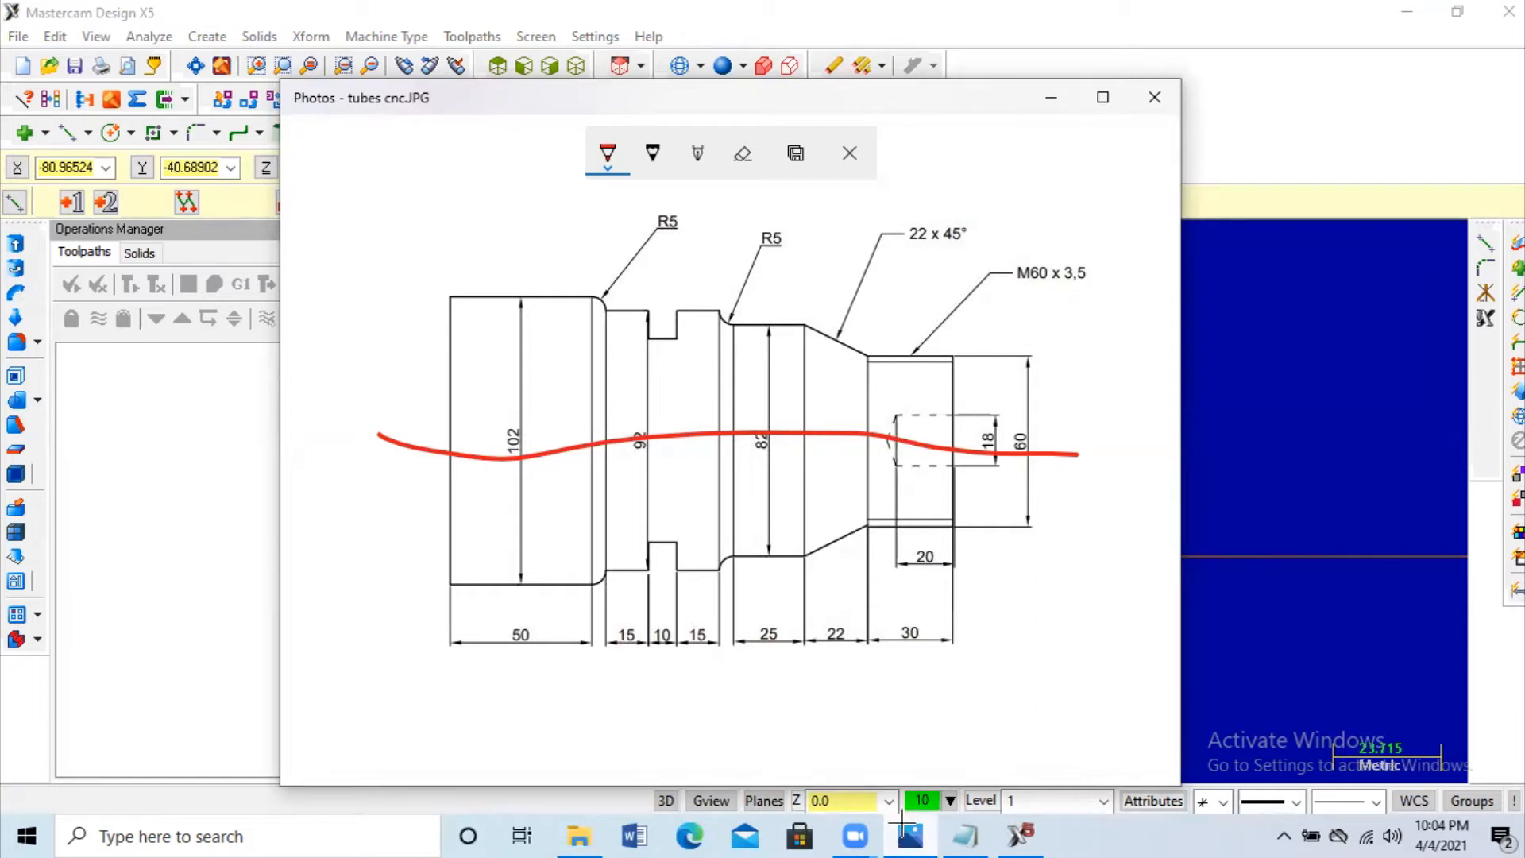
{"action": "key", "text": "alt+Tab"}
{"action": "left_click", "coordinate": [703, 342]}
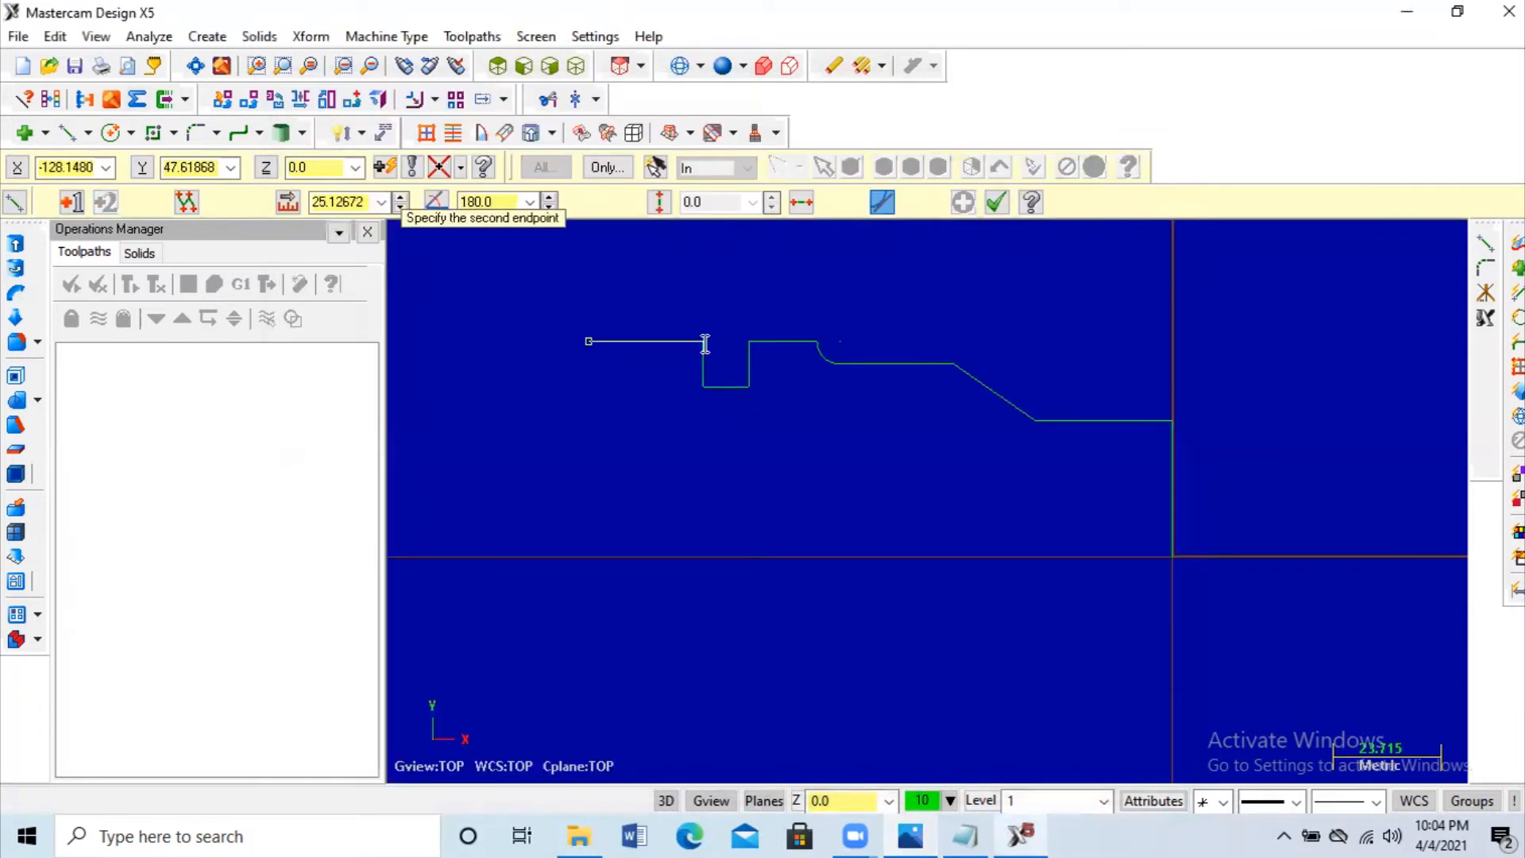
{"action": "type", "text": "15"}
{"action": "key", "text": "Return"}
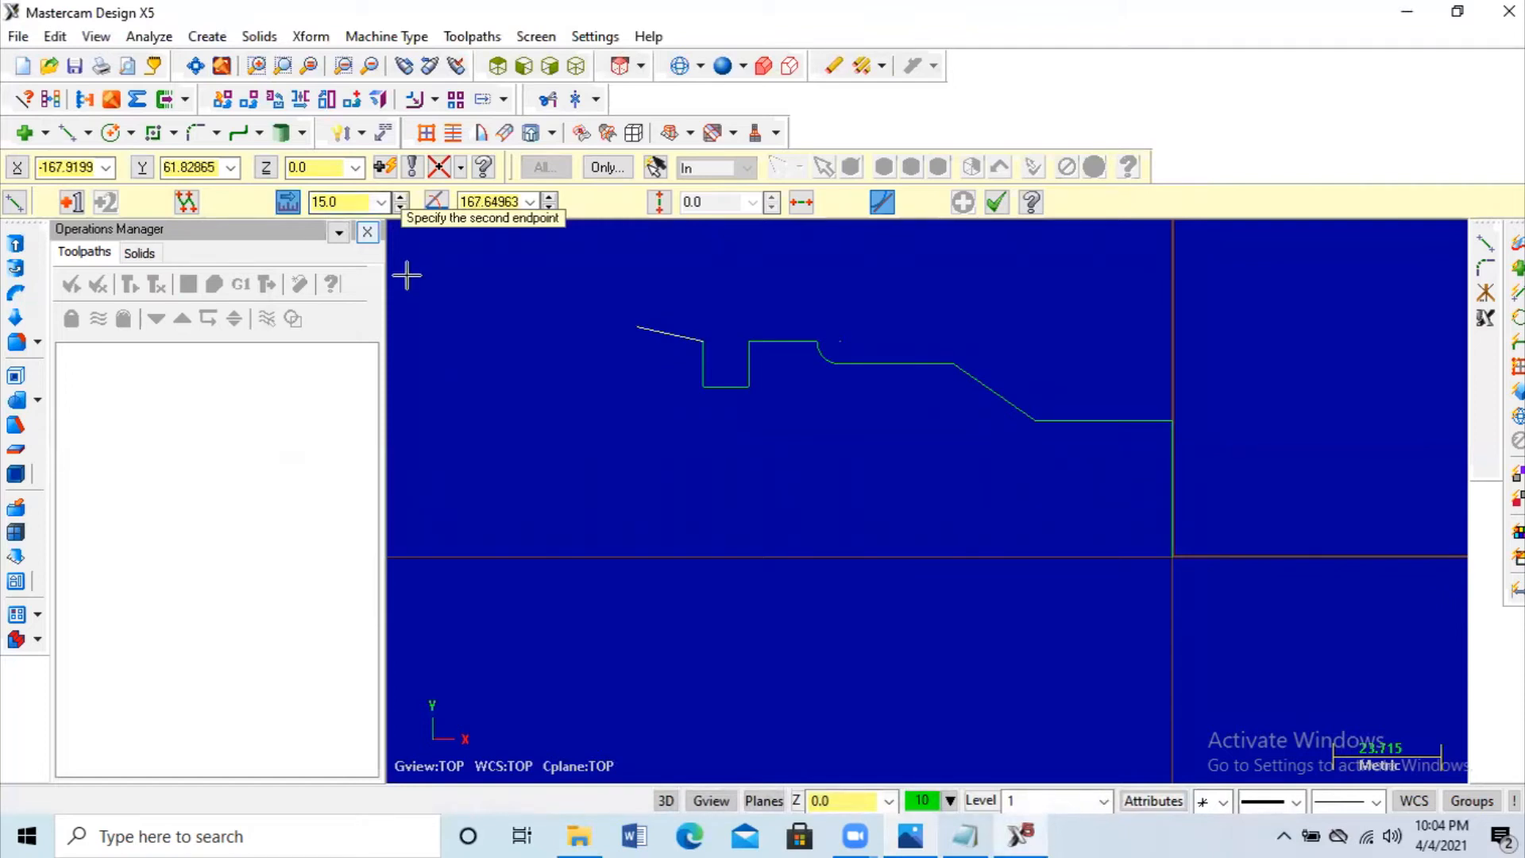
{"action": "left_click", "coordinate": [437, 340]}
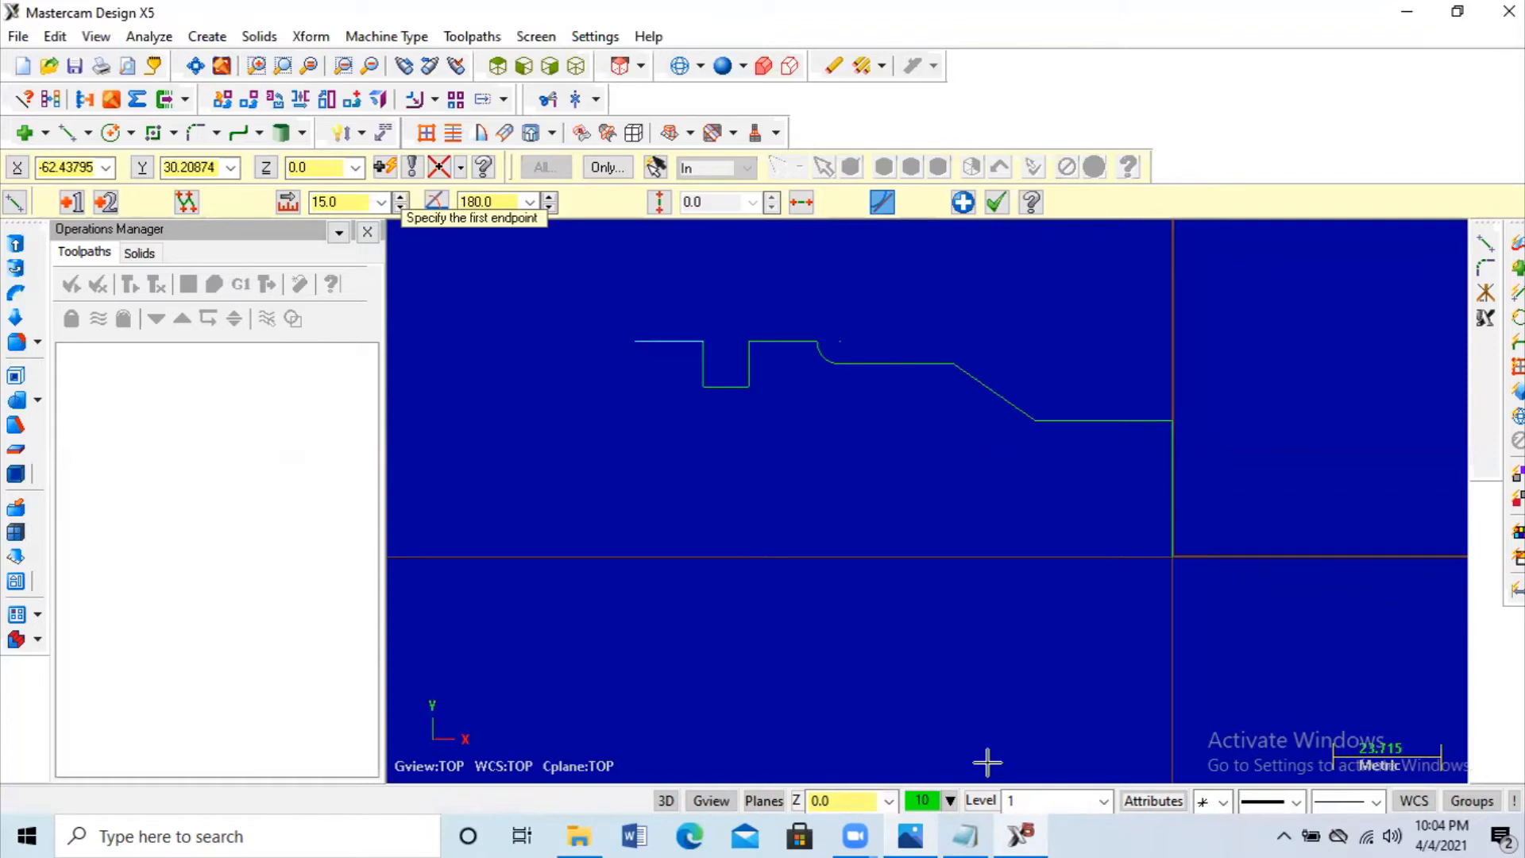
Step: Consult the reference drawing and draw a 5 mm line at 90° from the left end of the last 15 mm line
{"action": "key", "text": "alt+Tab"}
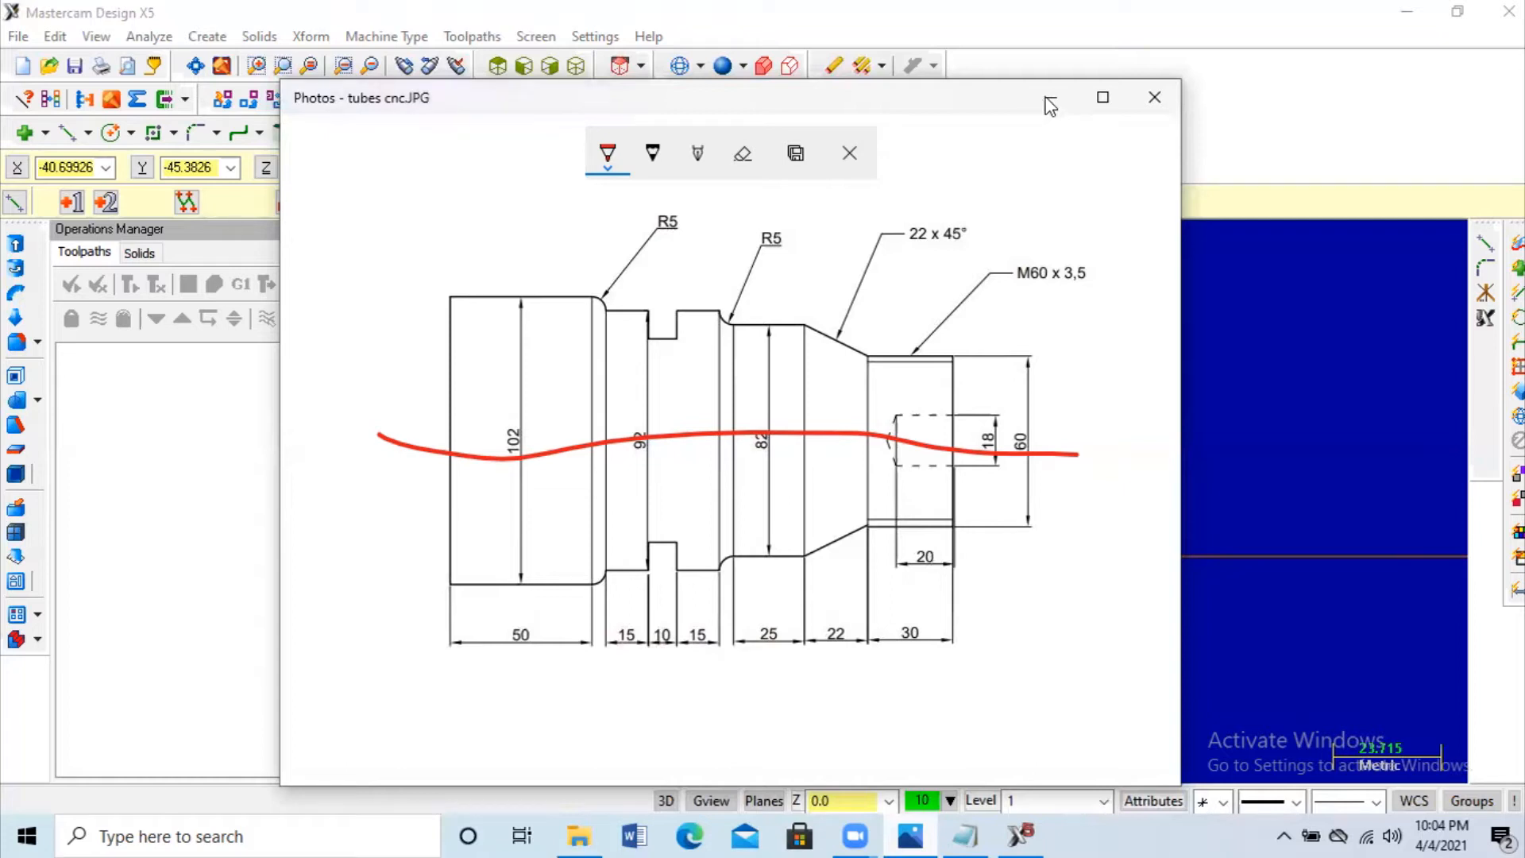
{"action": "left_click", "coordinate": [91, 250]}
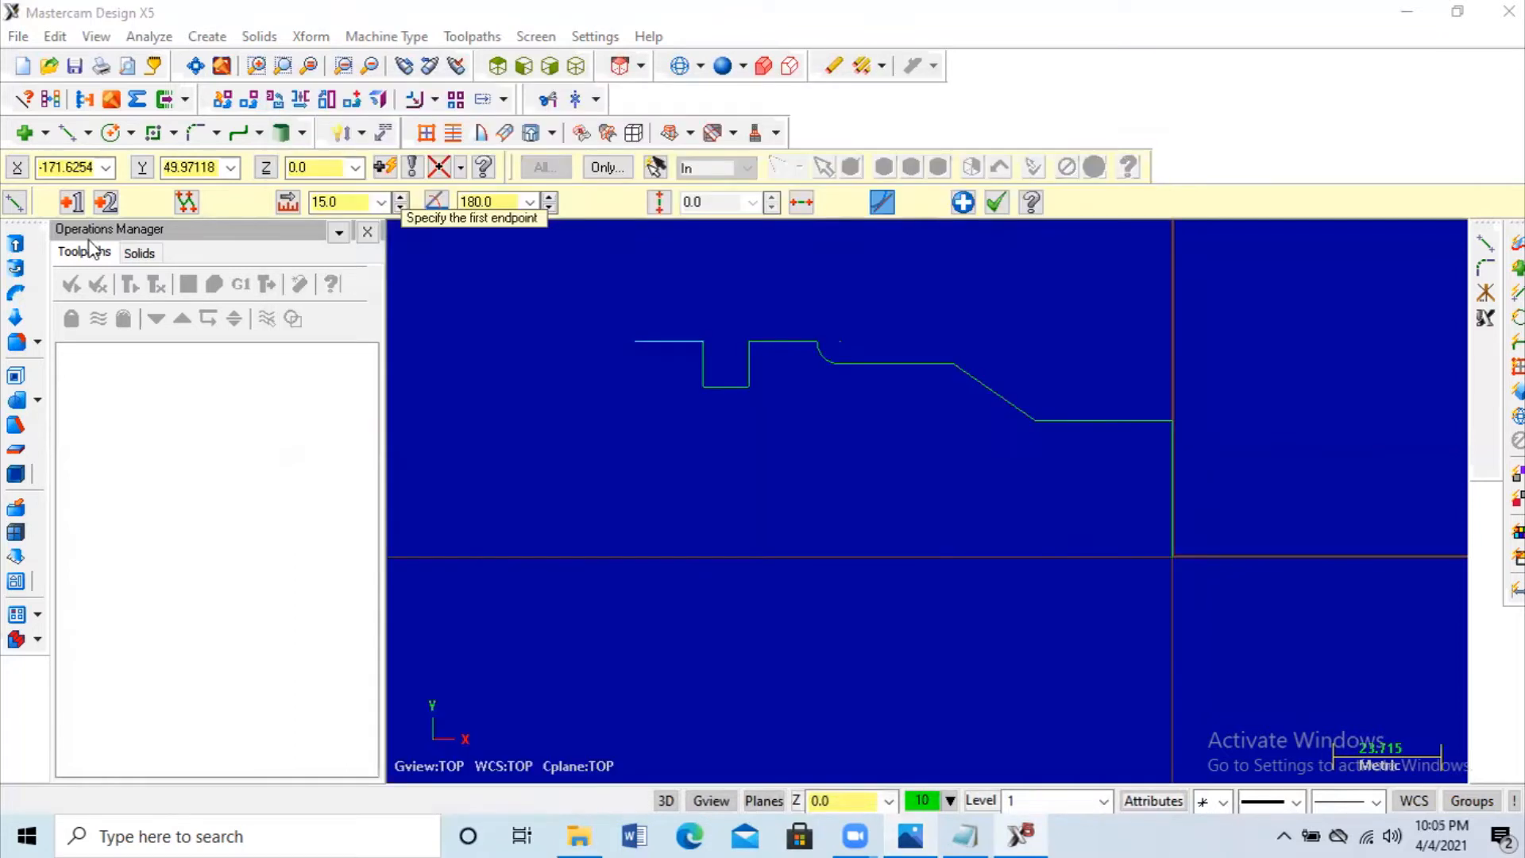
{"action": "left_click", "coordinate": [634, 350]}
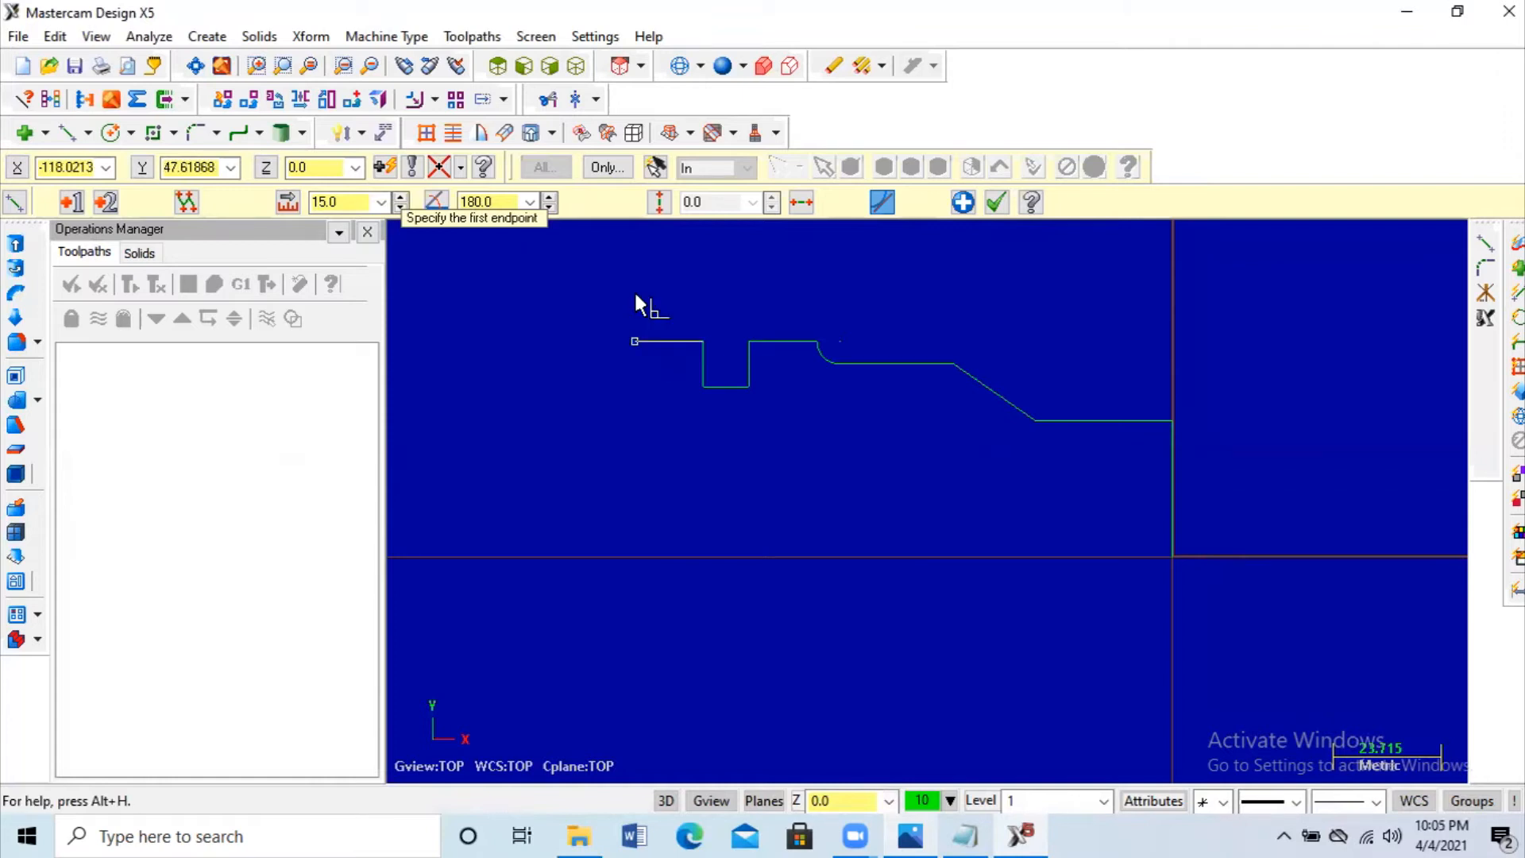
{"action": "double_click", "coordinate": [331, 199]}
{"action": "type", "text": "5"}
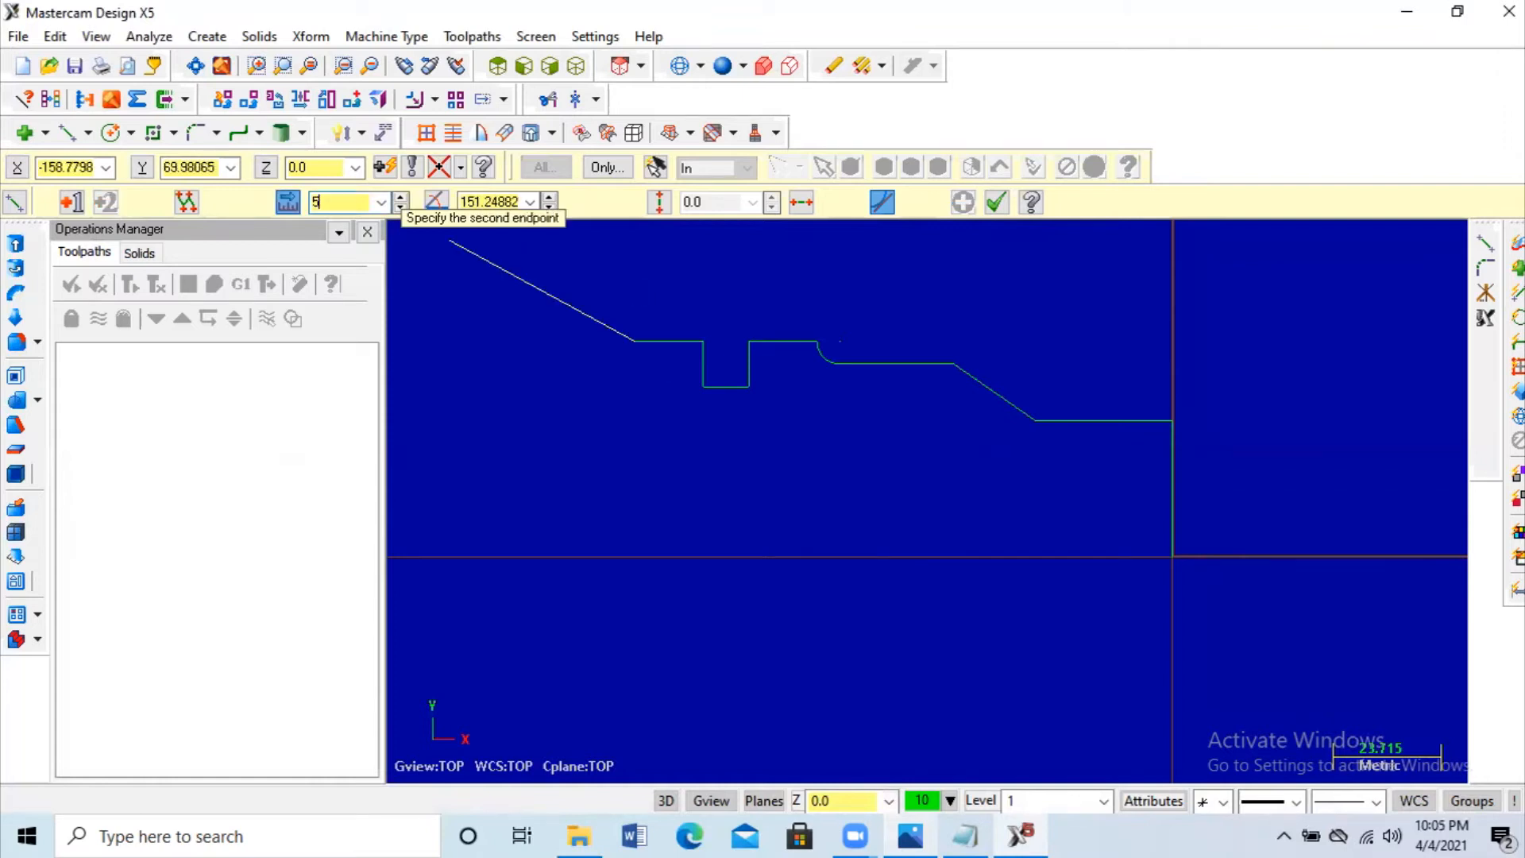
{"action": "left_click", "coordinate": [633, 284]}
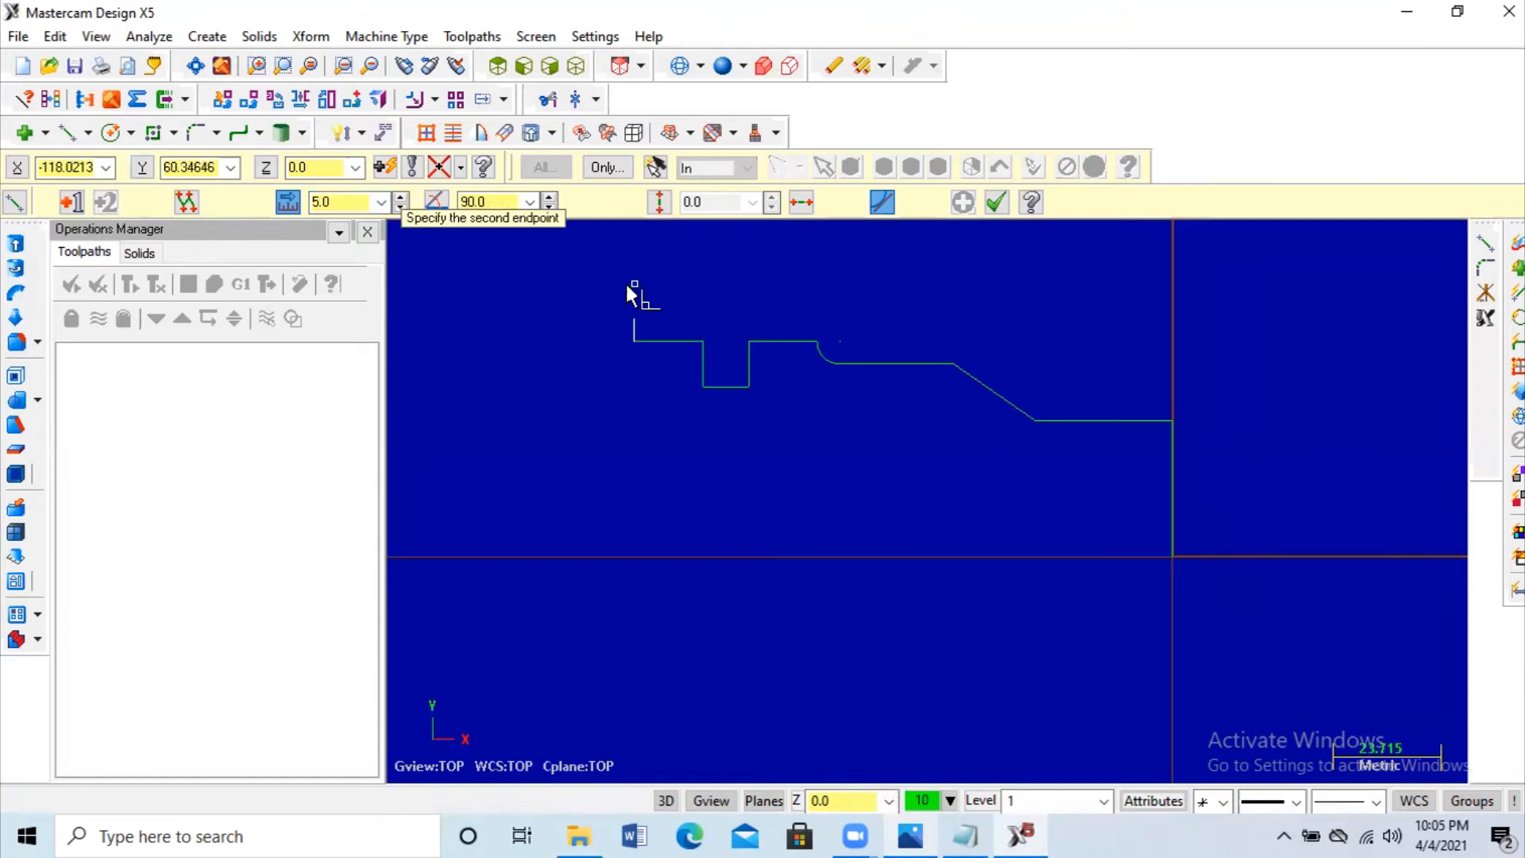
Step: Draw a 5 mm line at 180° from the upper end of the 5 mm vertical line and fillet their corner with radius 5
{"action": "left_click", "coordinate": [490, 318]}
{"action": "left_click", "coordinate": [299, 196]}
{"action": "type", "text": "5"}
{"action": "key", "text": "Return"}
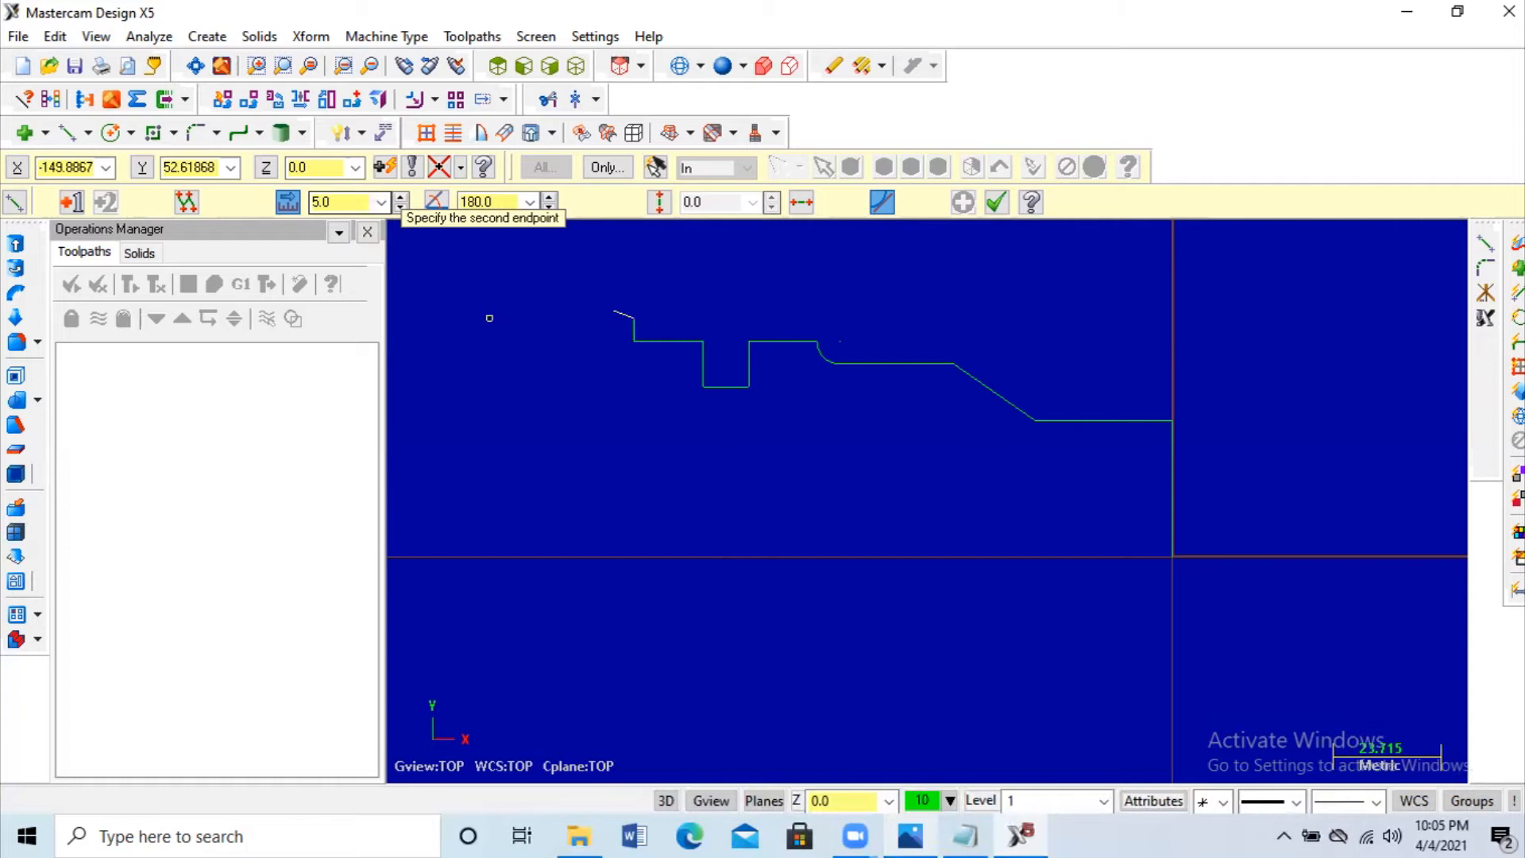
{"action": "left_click", "coordinate": [440, 313]}
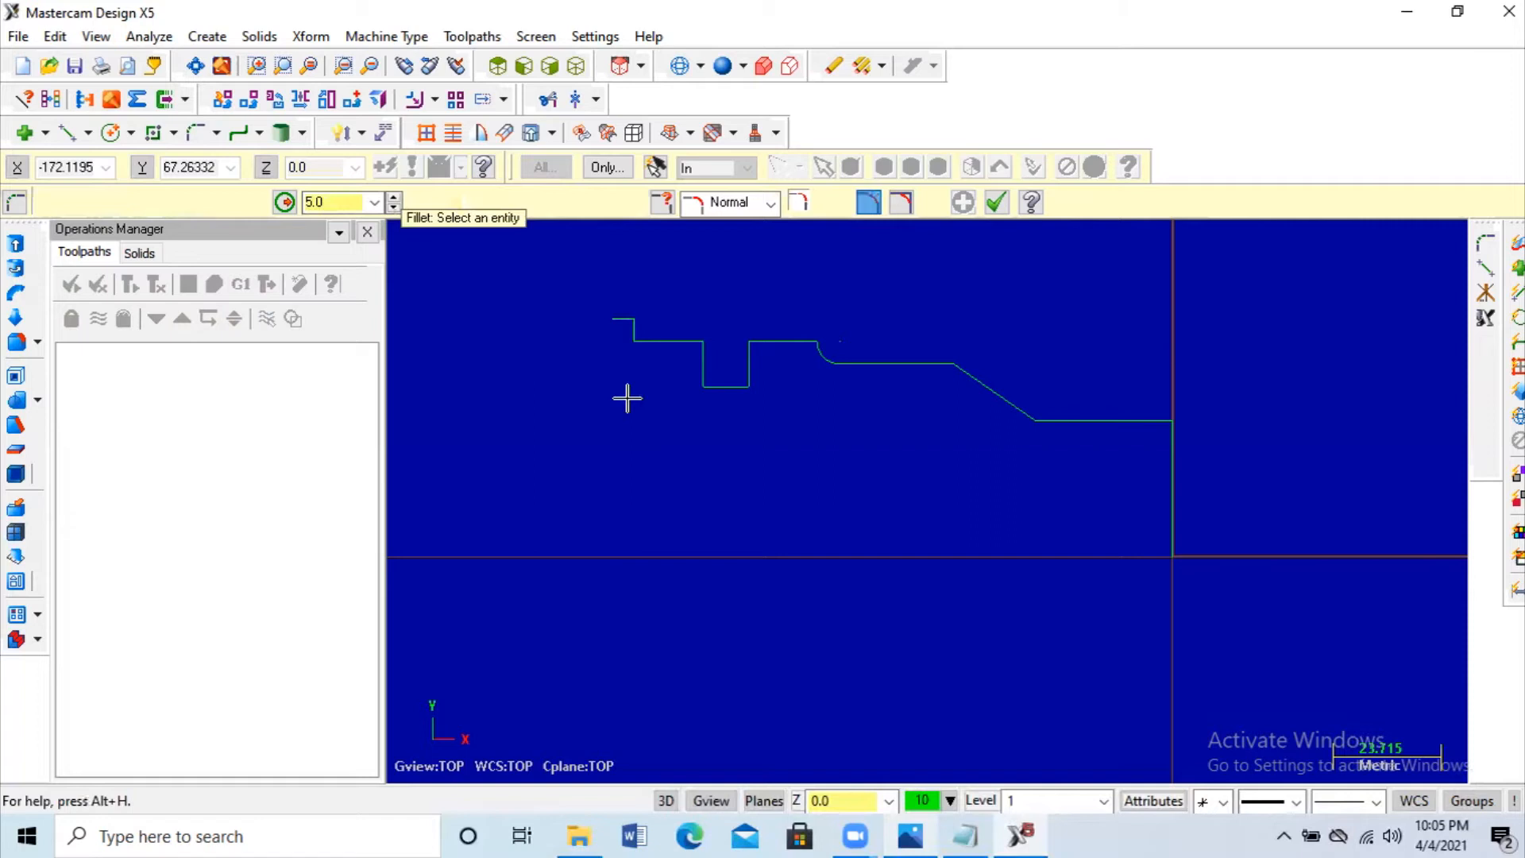
{"action": "left_click", "coordinate": [620, 318]}
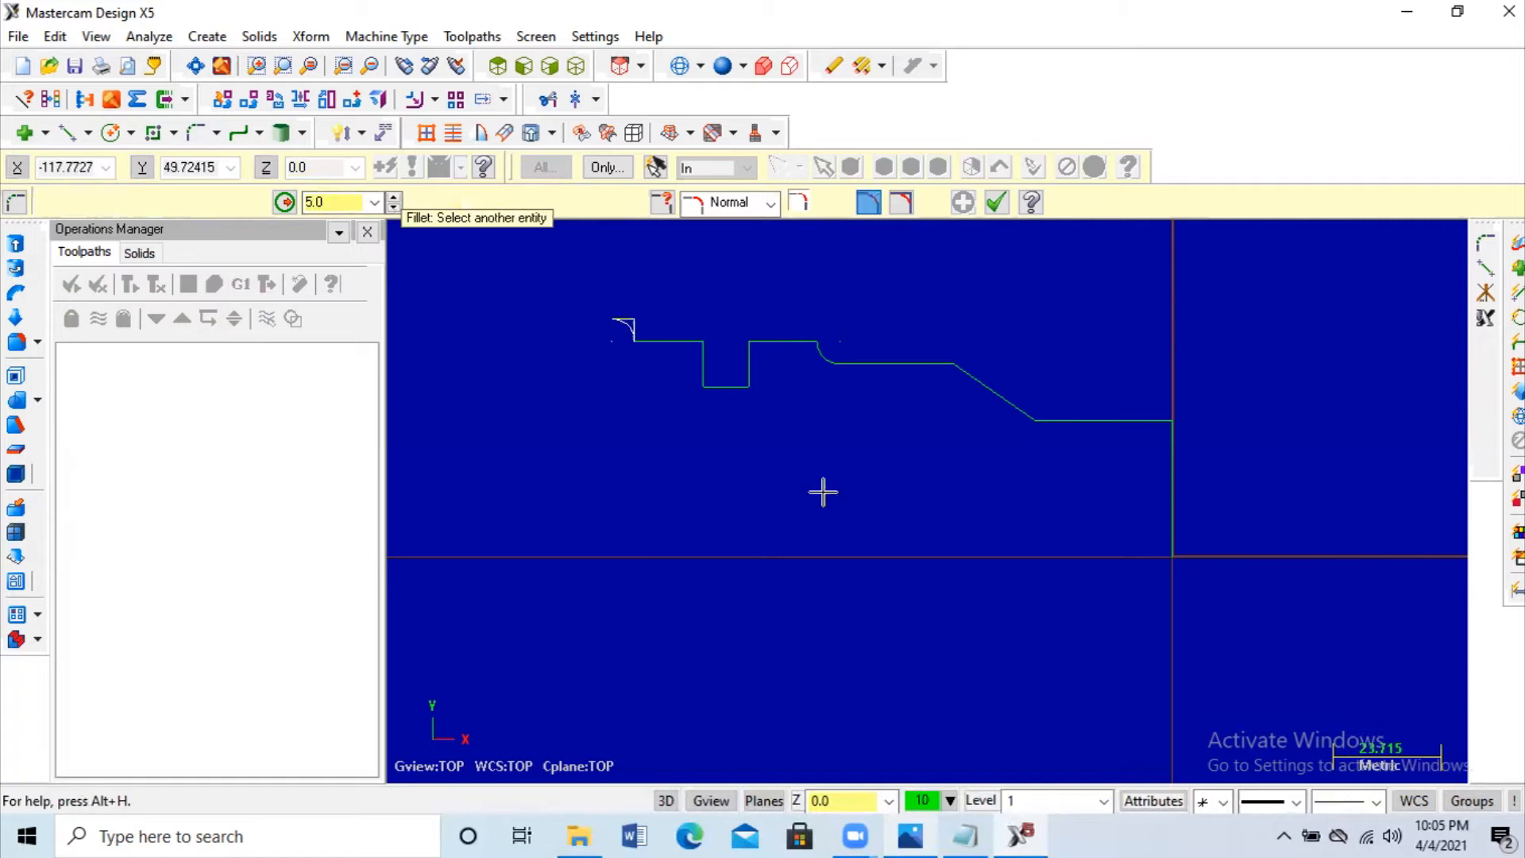
{"action": "key", "text": "Escape"}
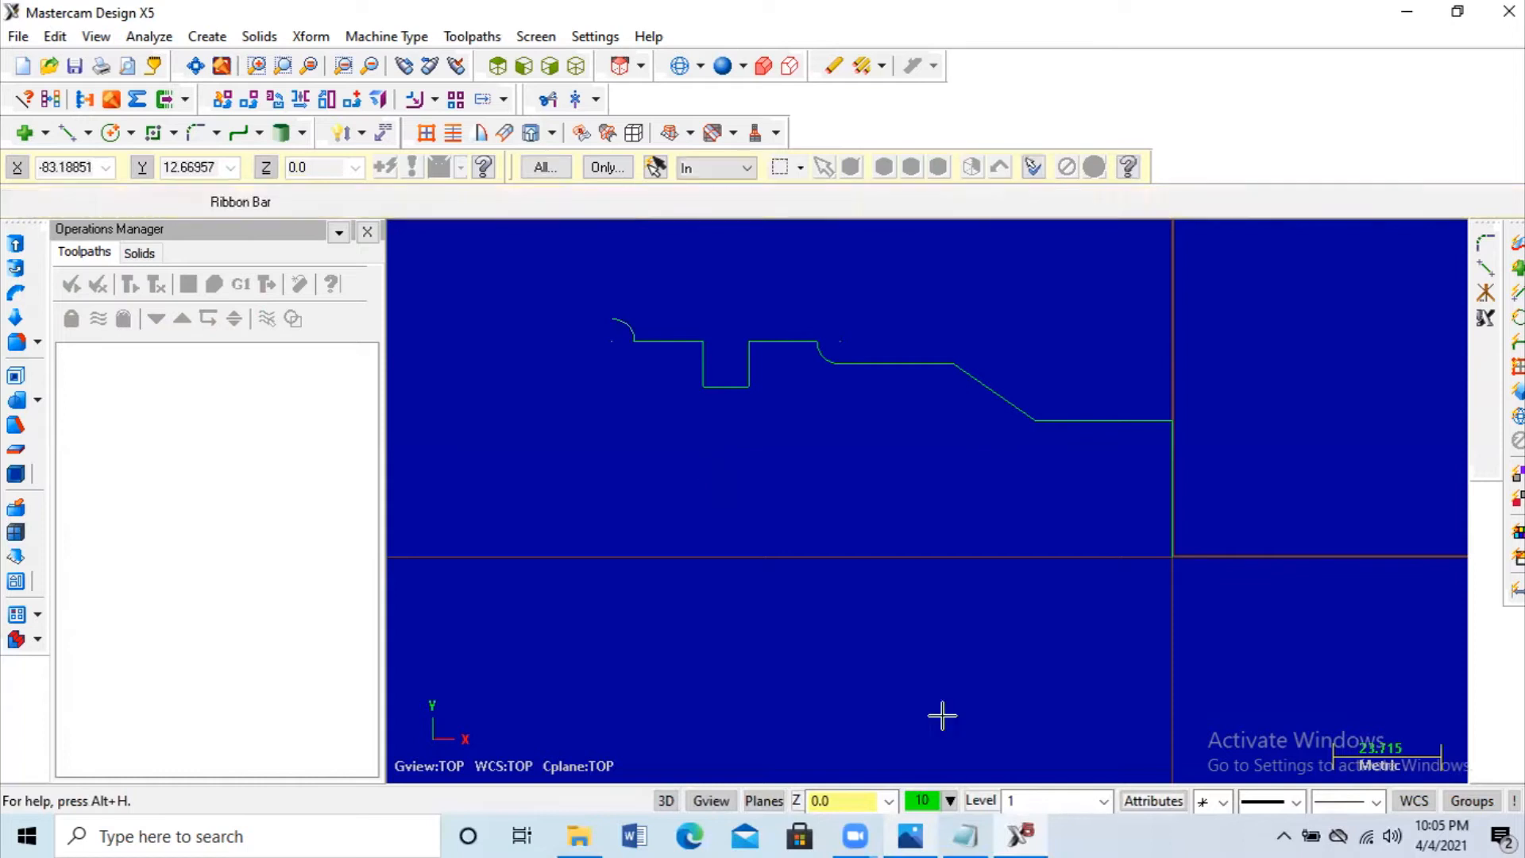
Step: Consult the reference drawing and draw a 50 mm horizontal line at 180° from the left end of the new fillet
{"action": "left_click", "coordinate": [929, 832]}
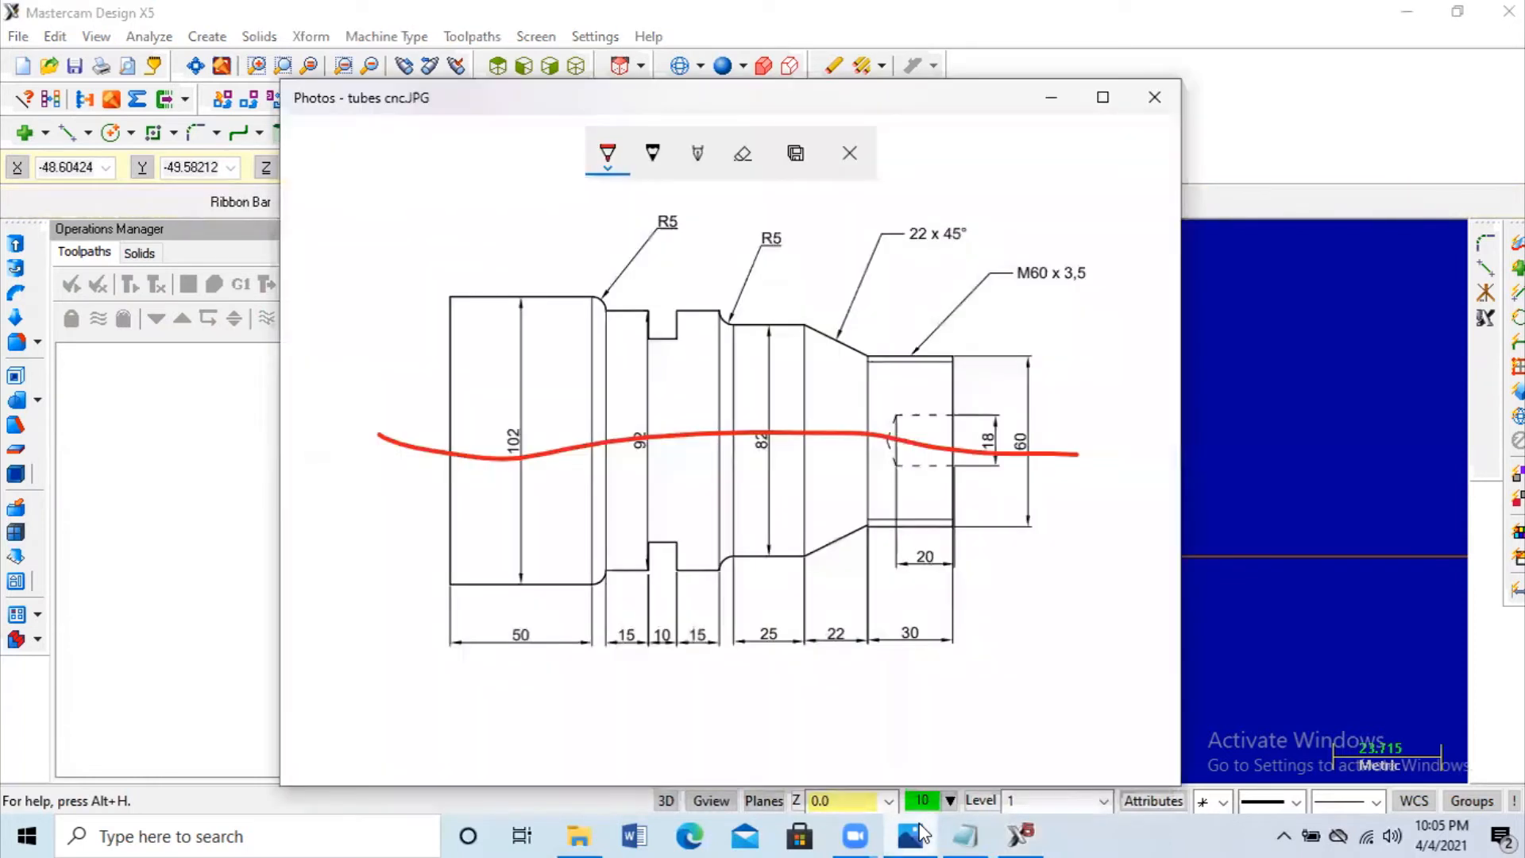
{"action": "left_click", "coordinate": [1218, 374]}
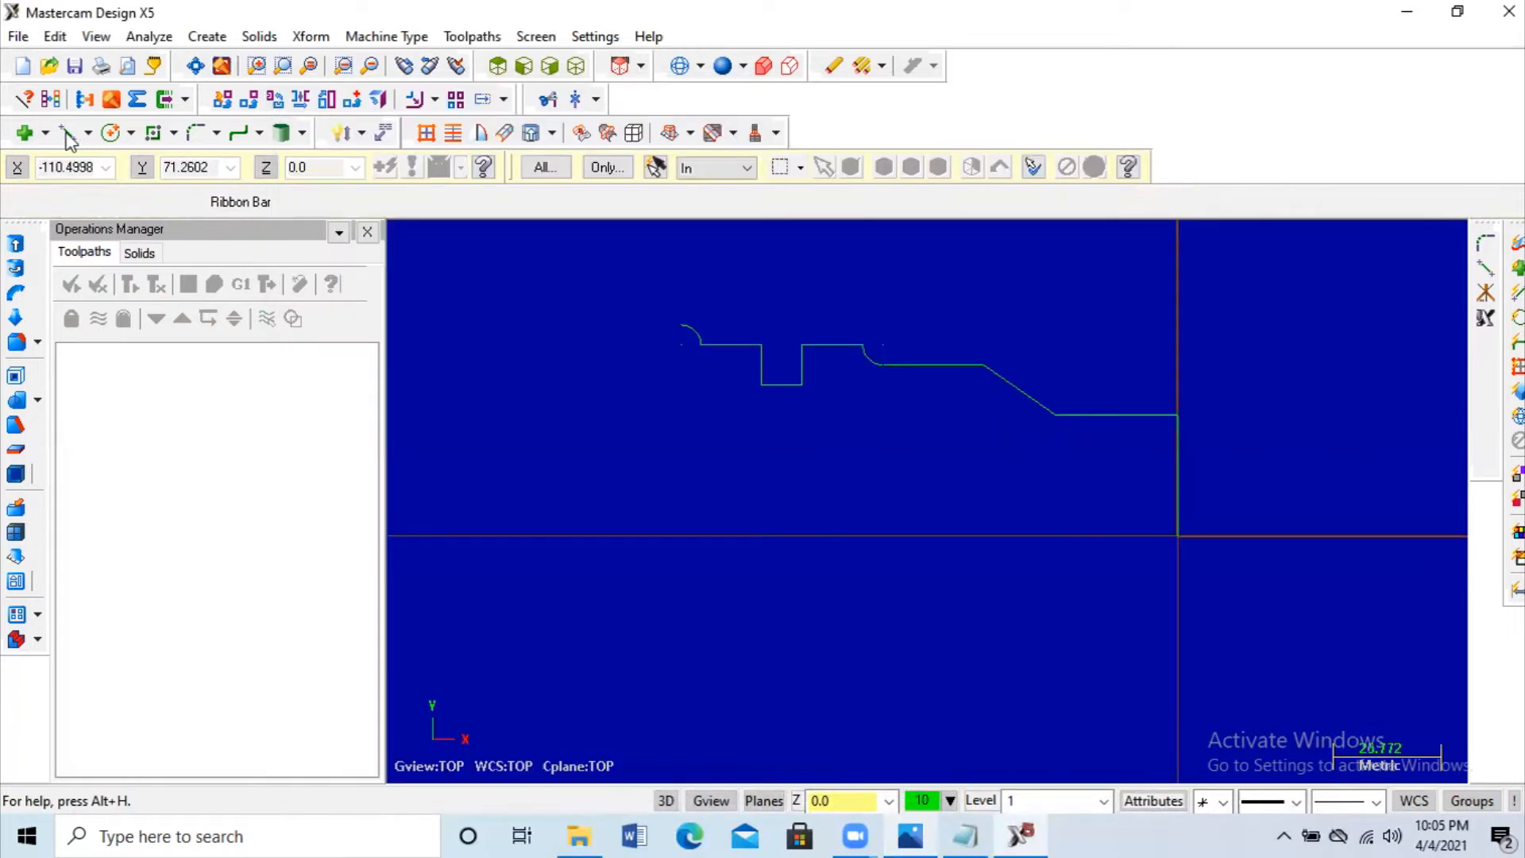
{"action": "left_click", "coordinate": [67, 137]}
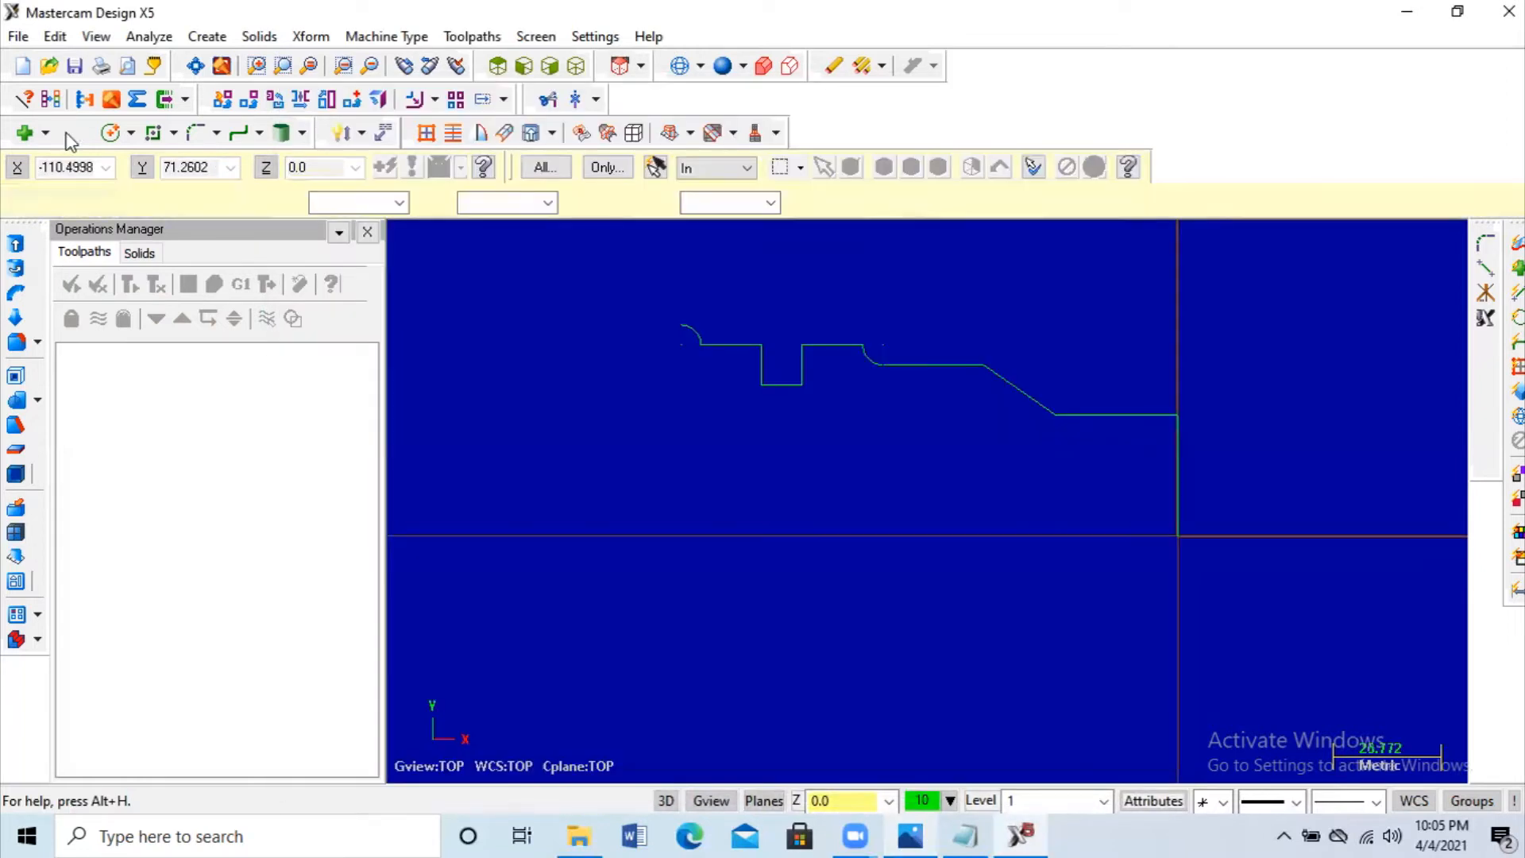
{"action": "left_click", "coordinate": [680, 325]}
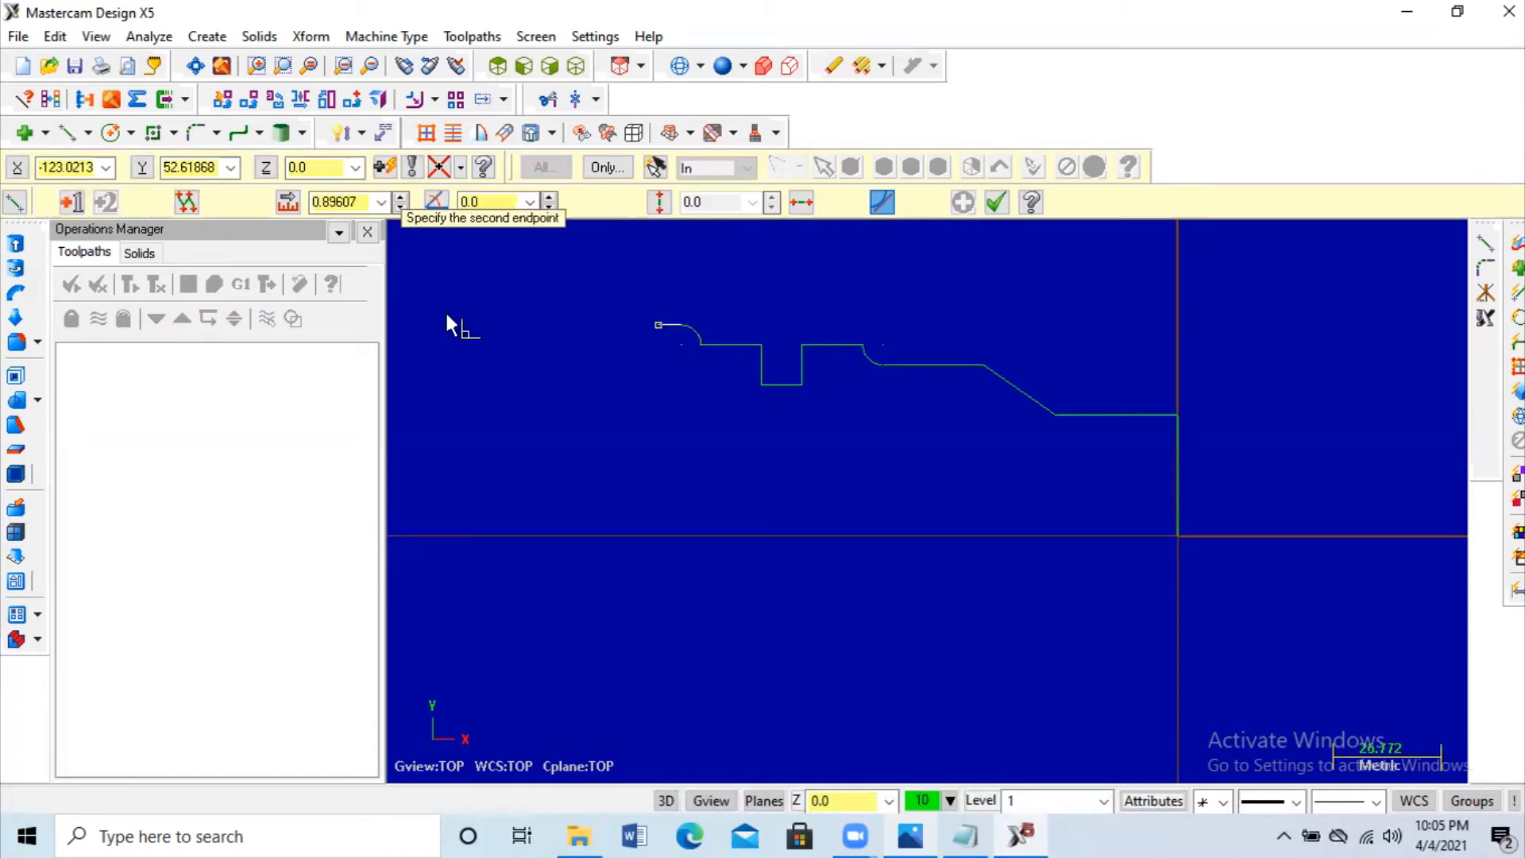
{"action": "left_click", "coordinate": [359, 207]}
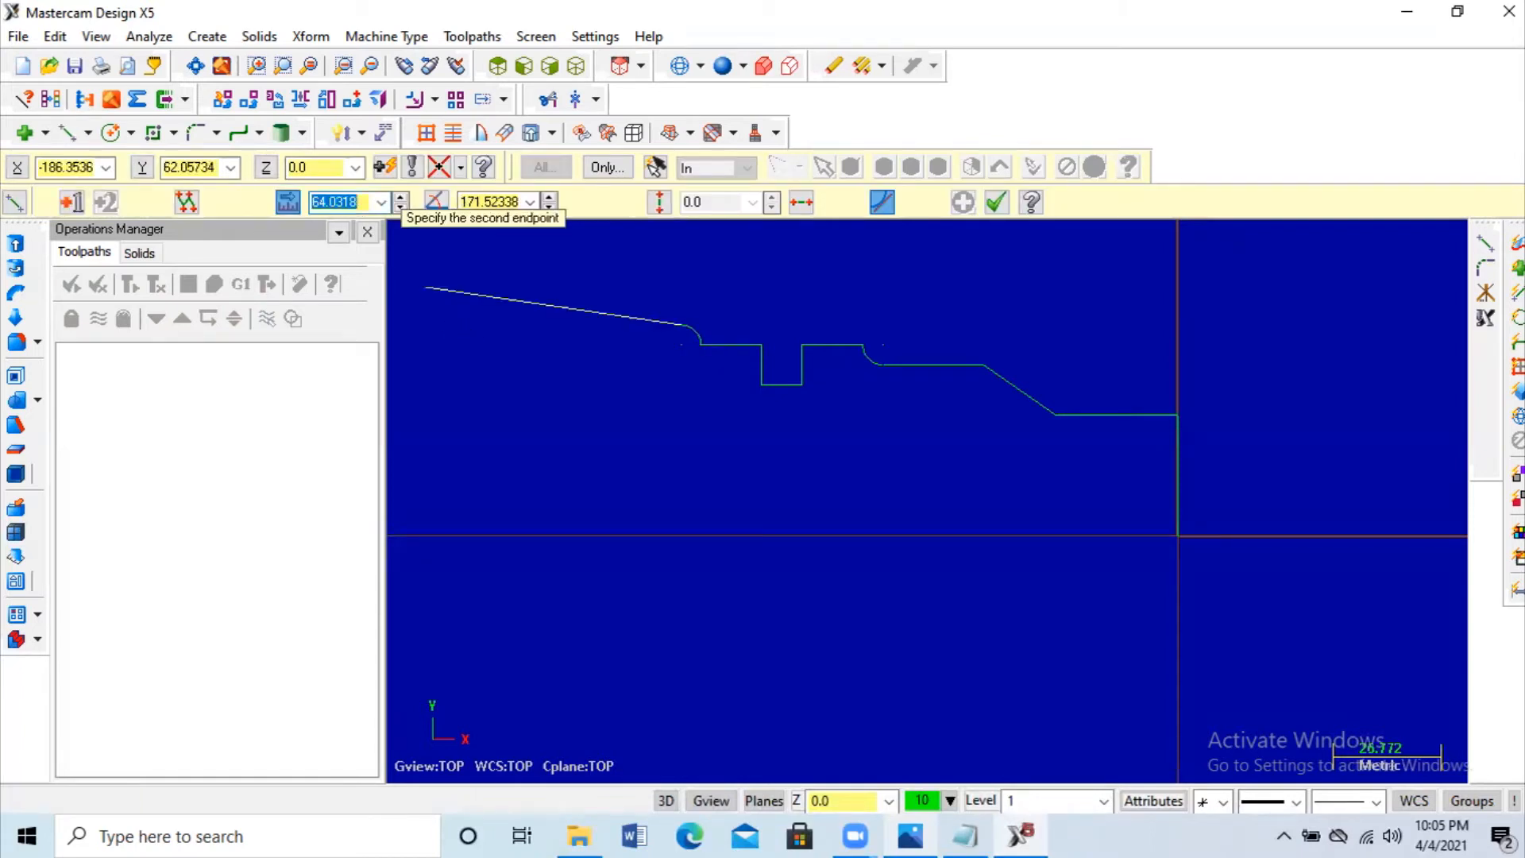
{"action": "type", "text": "50"}
{"action": "key", "text": "Return"}
{"action": "left_click", "coordinate": [484, 326]}
{"action": "scroll", "coordinate": [1281, 508], "scroll_direction": "up", "scroll_amount": 3}
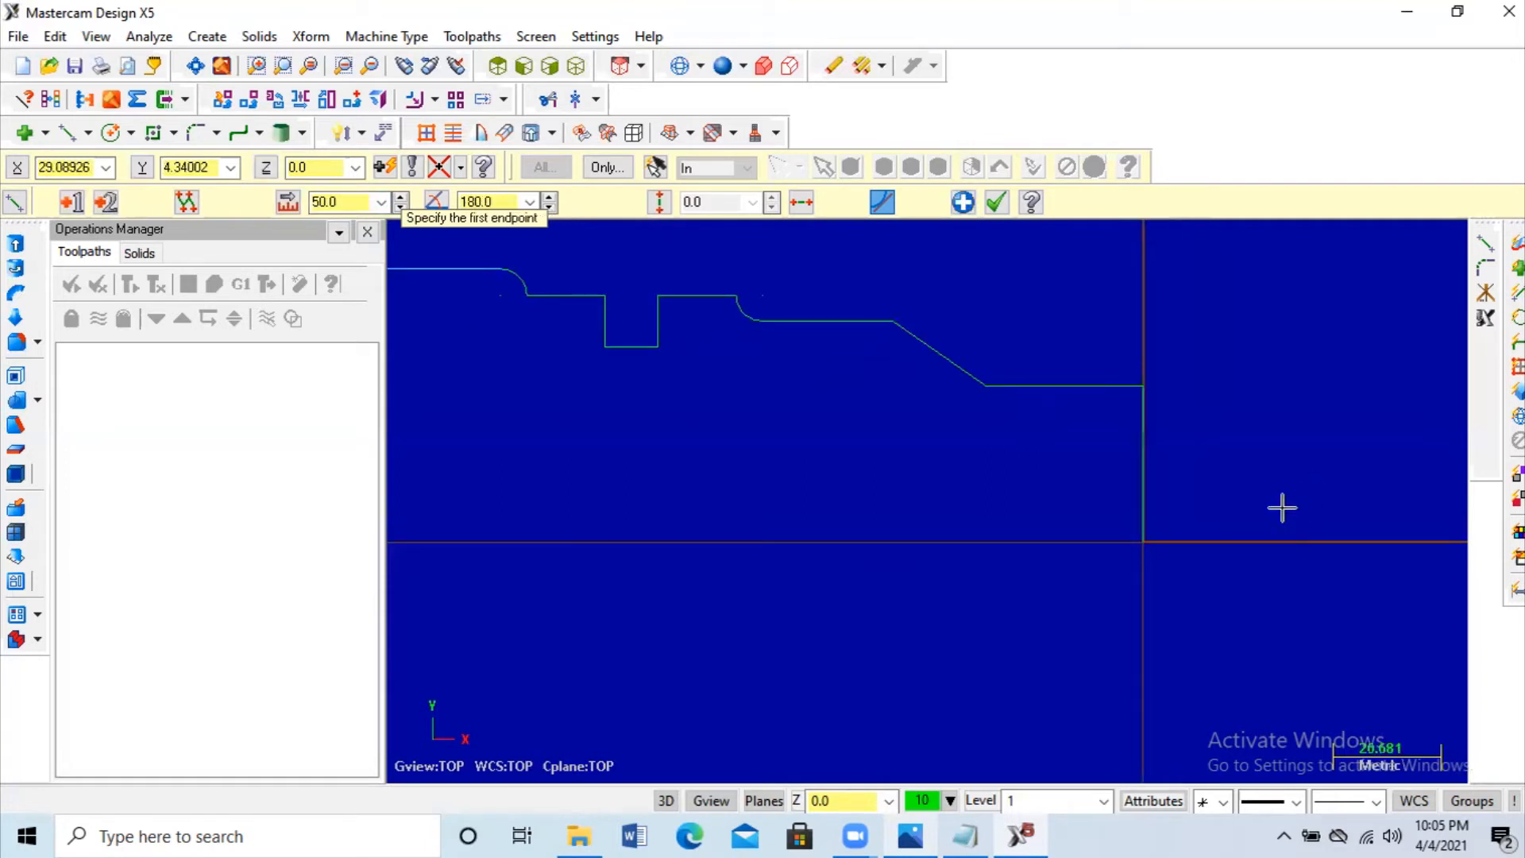
{"action": "scroll", "coordinate": [1282, 507], "scroll_direction": "up", "scroll_amount": 1}
{"action": "scroll", "coordinate": [1130, 324], "scroll_direction": "down", "scroll_amount": 6}
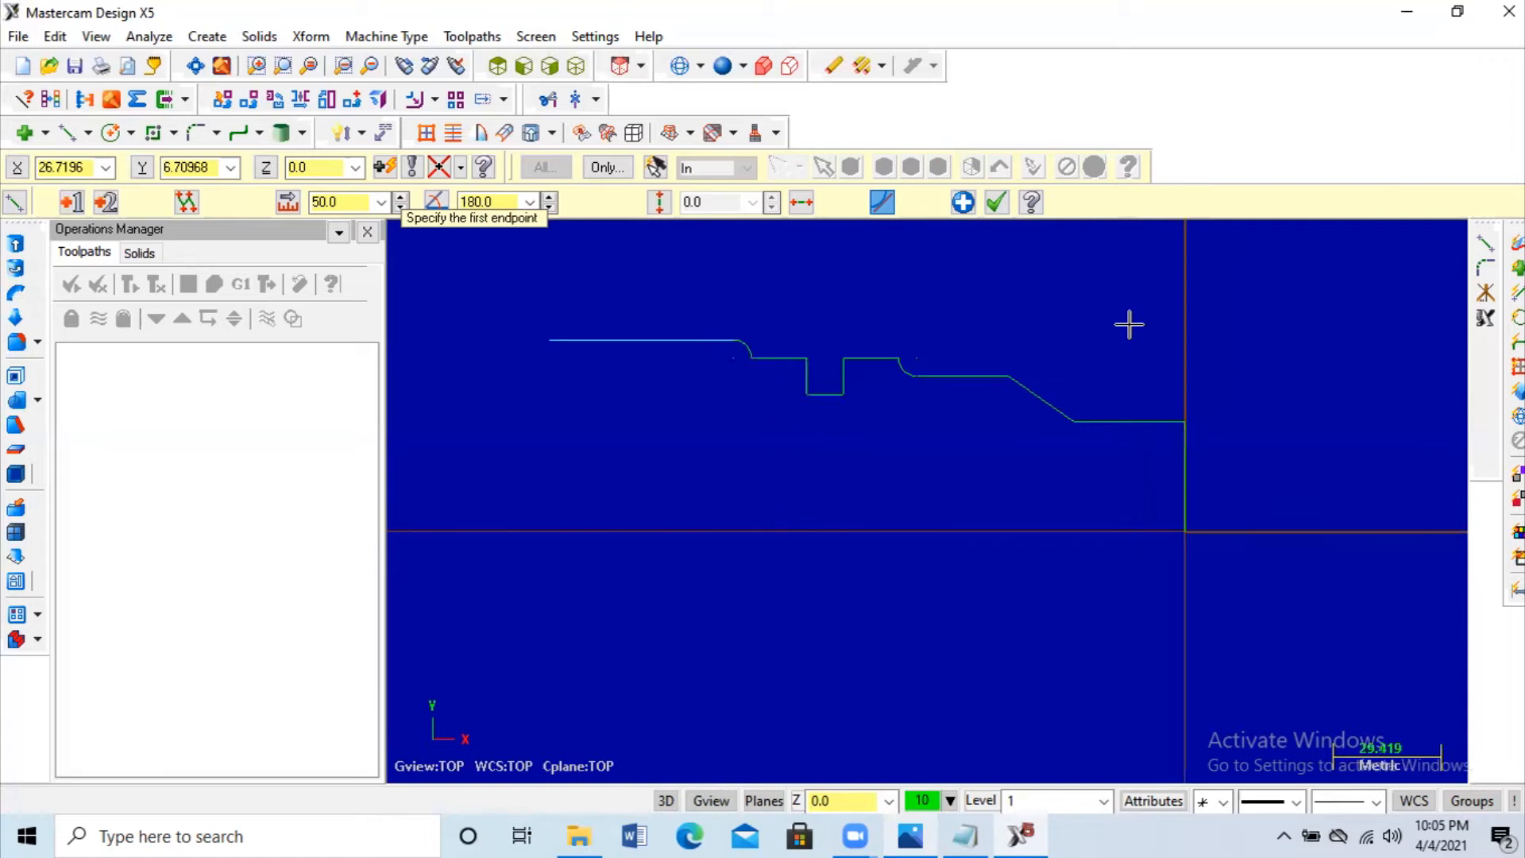
{"action": "key", "text": "Escape"}
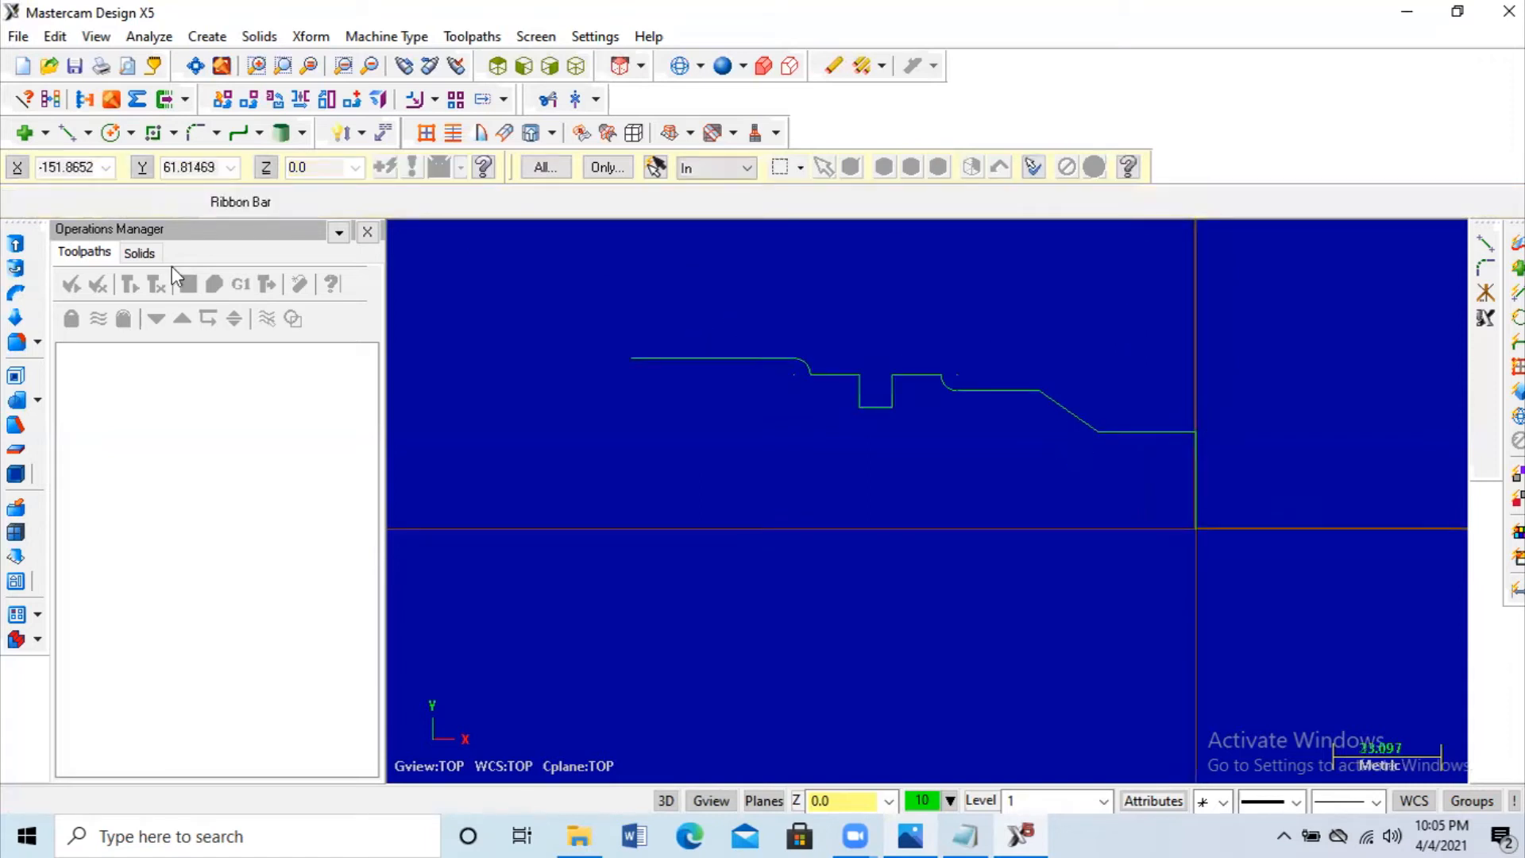
Step: Draw a 5 mm vertical line at 90° from the left end of the 50 mm line
{"action": "left_click", "coordinate": [67, 133]}
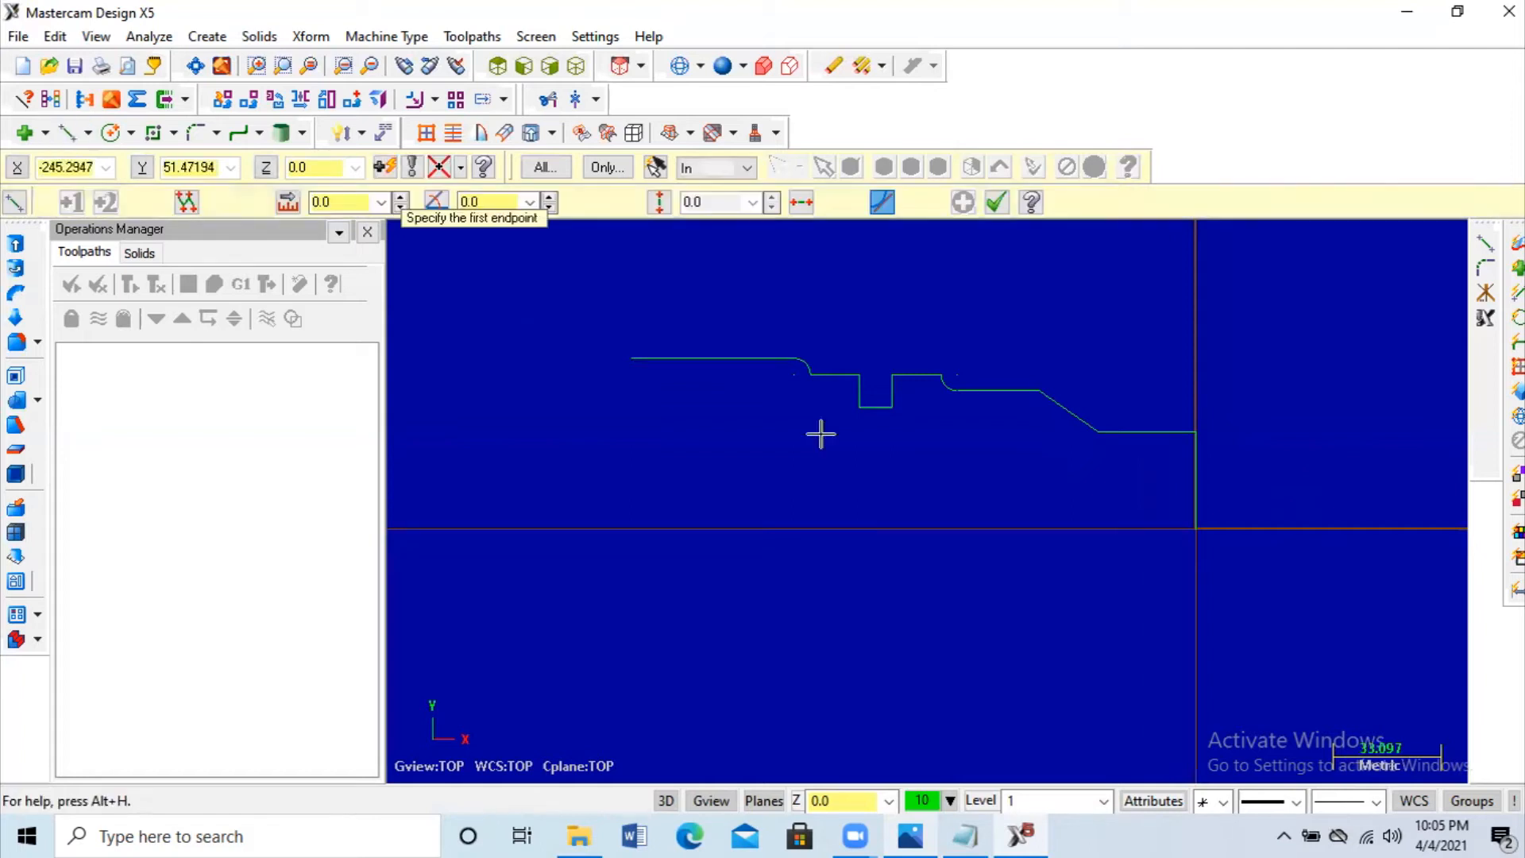
{"action": "left_click", "coordinate": [633, 352]}
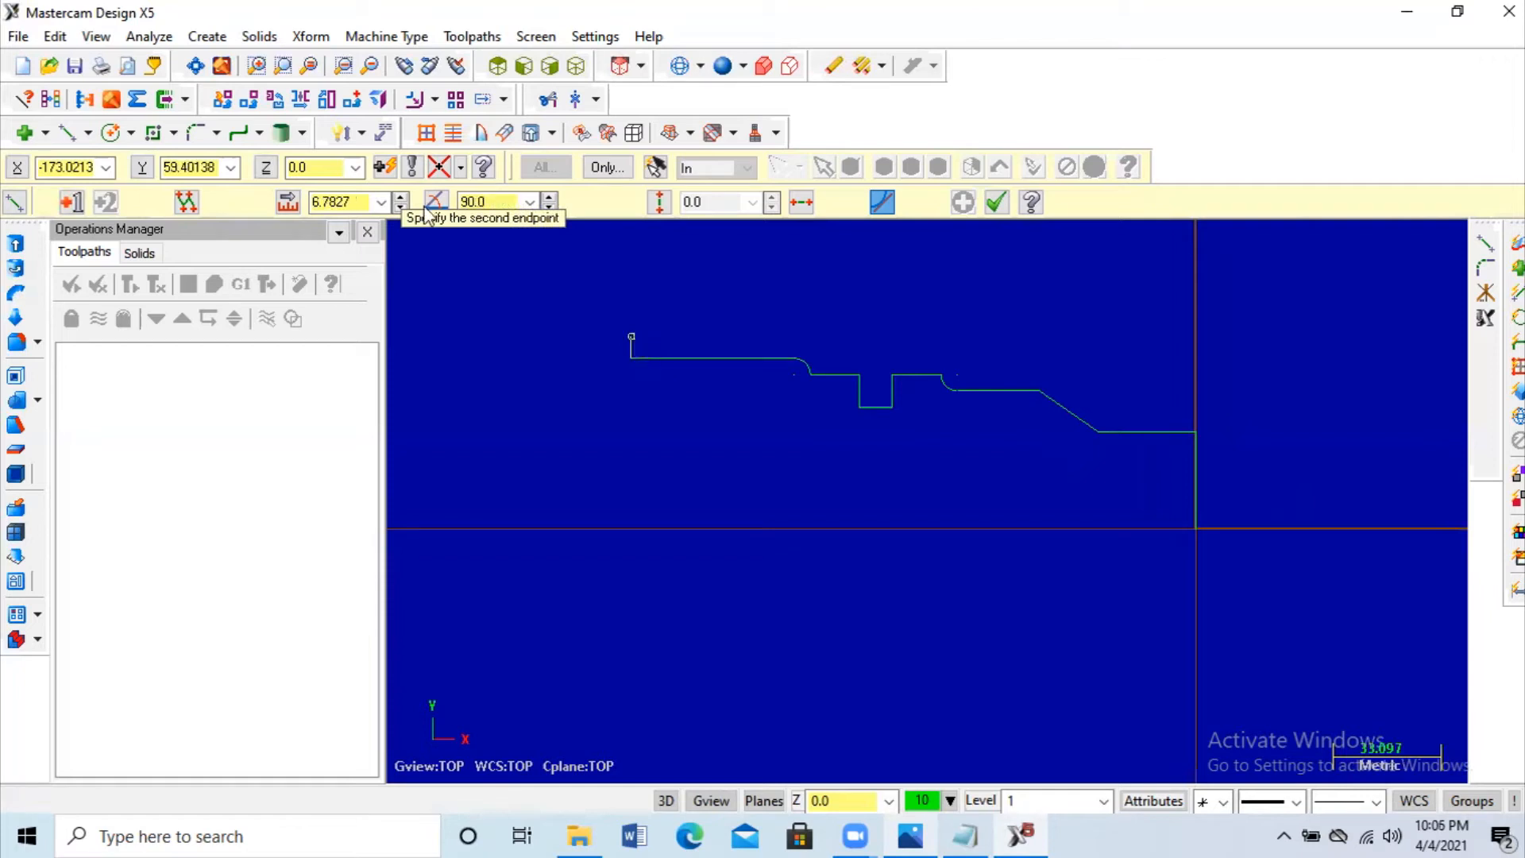
{"action": "left_click", "coordinate": [317, 201]}
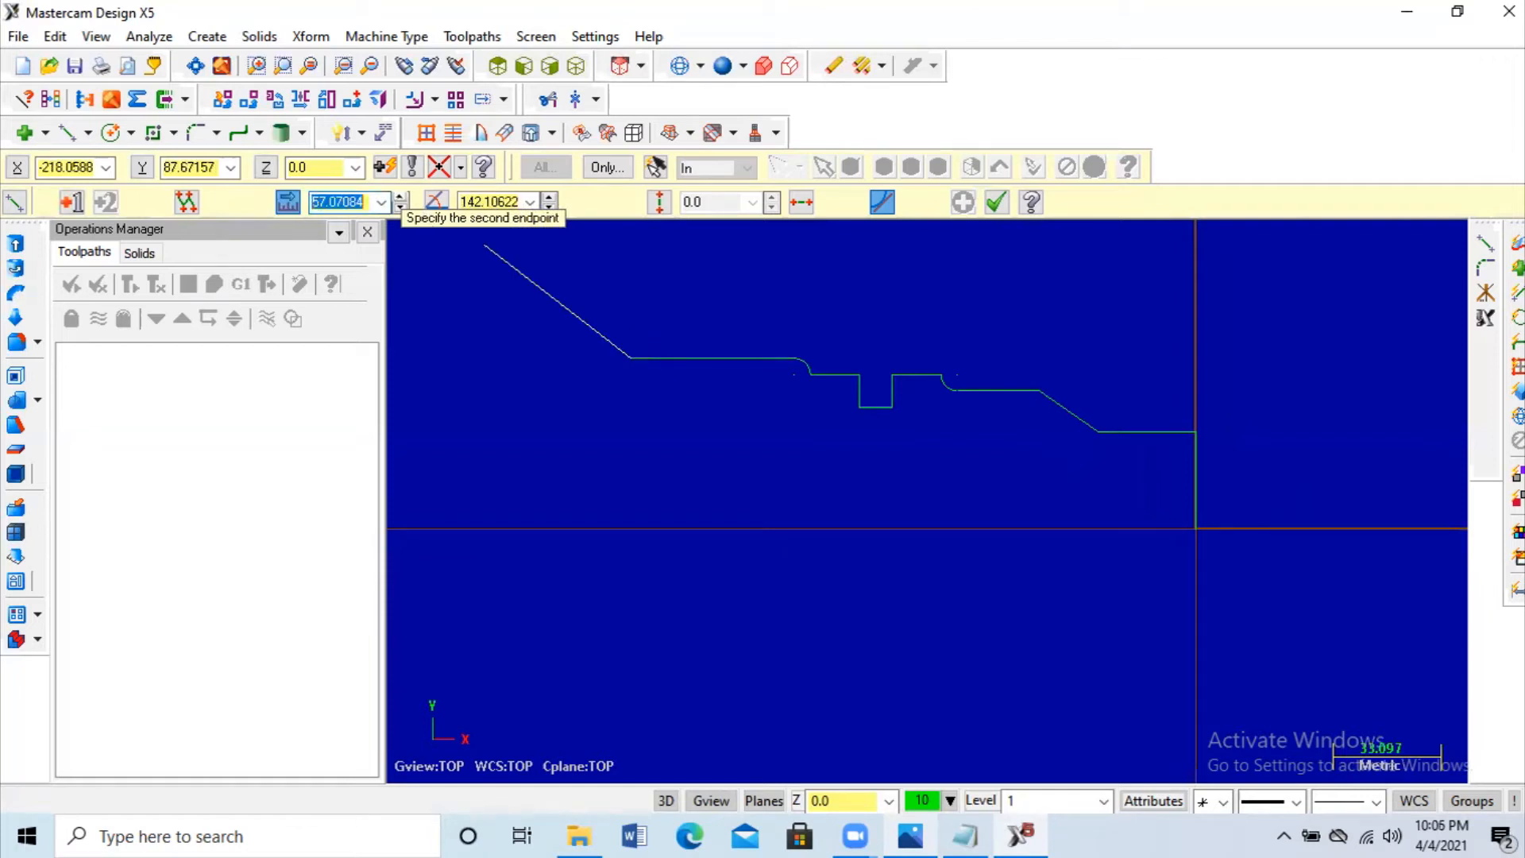
{"action": "type", "text": "5"}
{"action": "key", "text": "Return"}
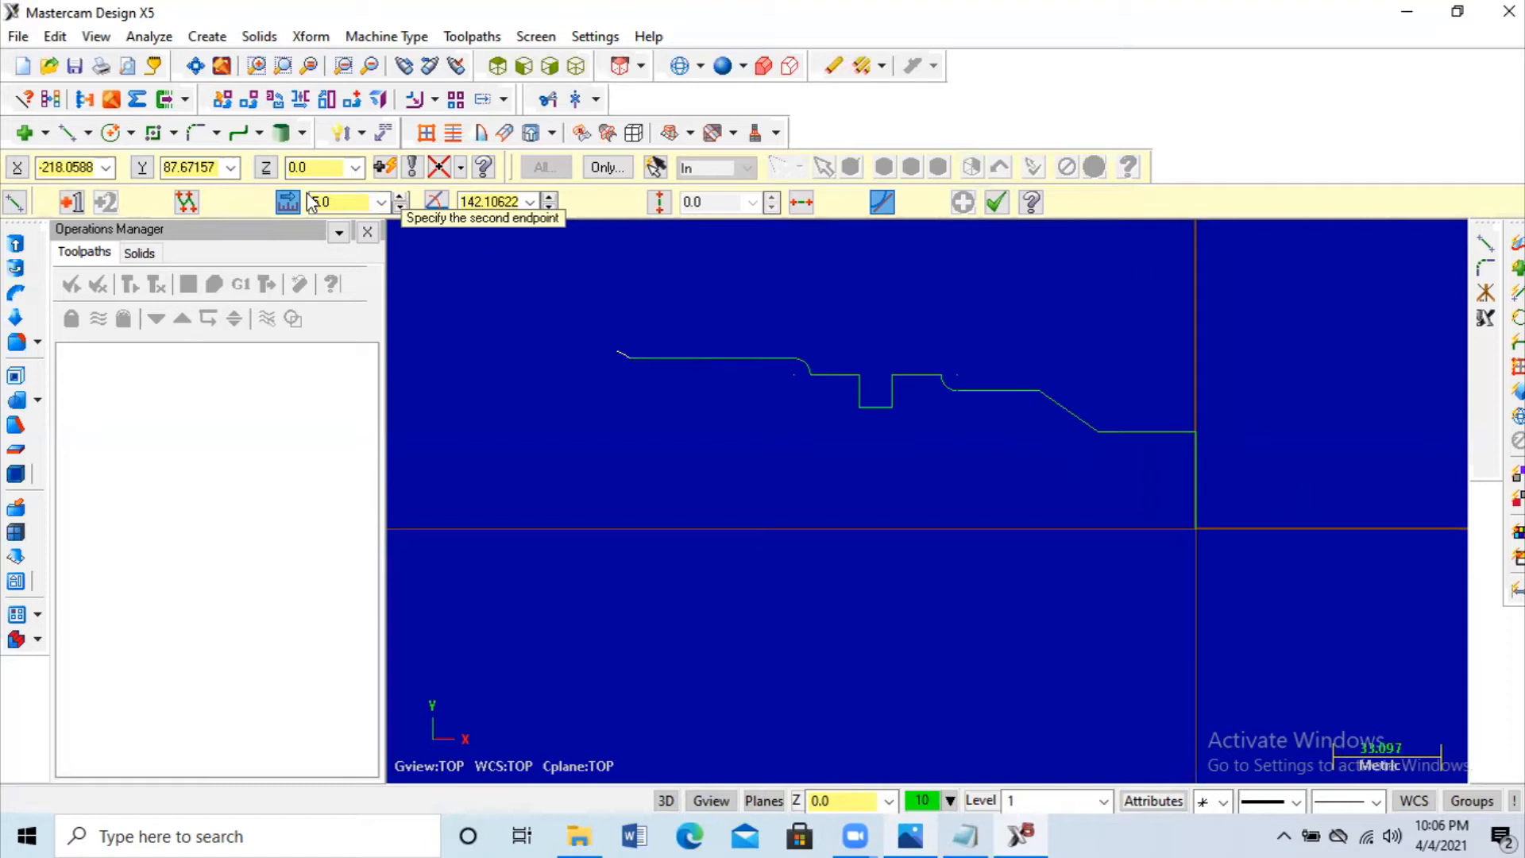
{"action": "left_click", "coordinate": [636, 324]}
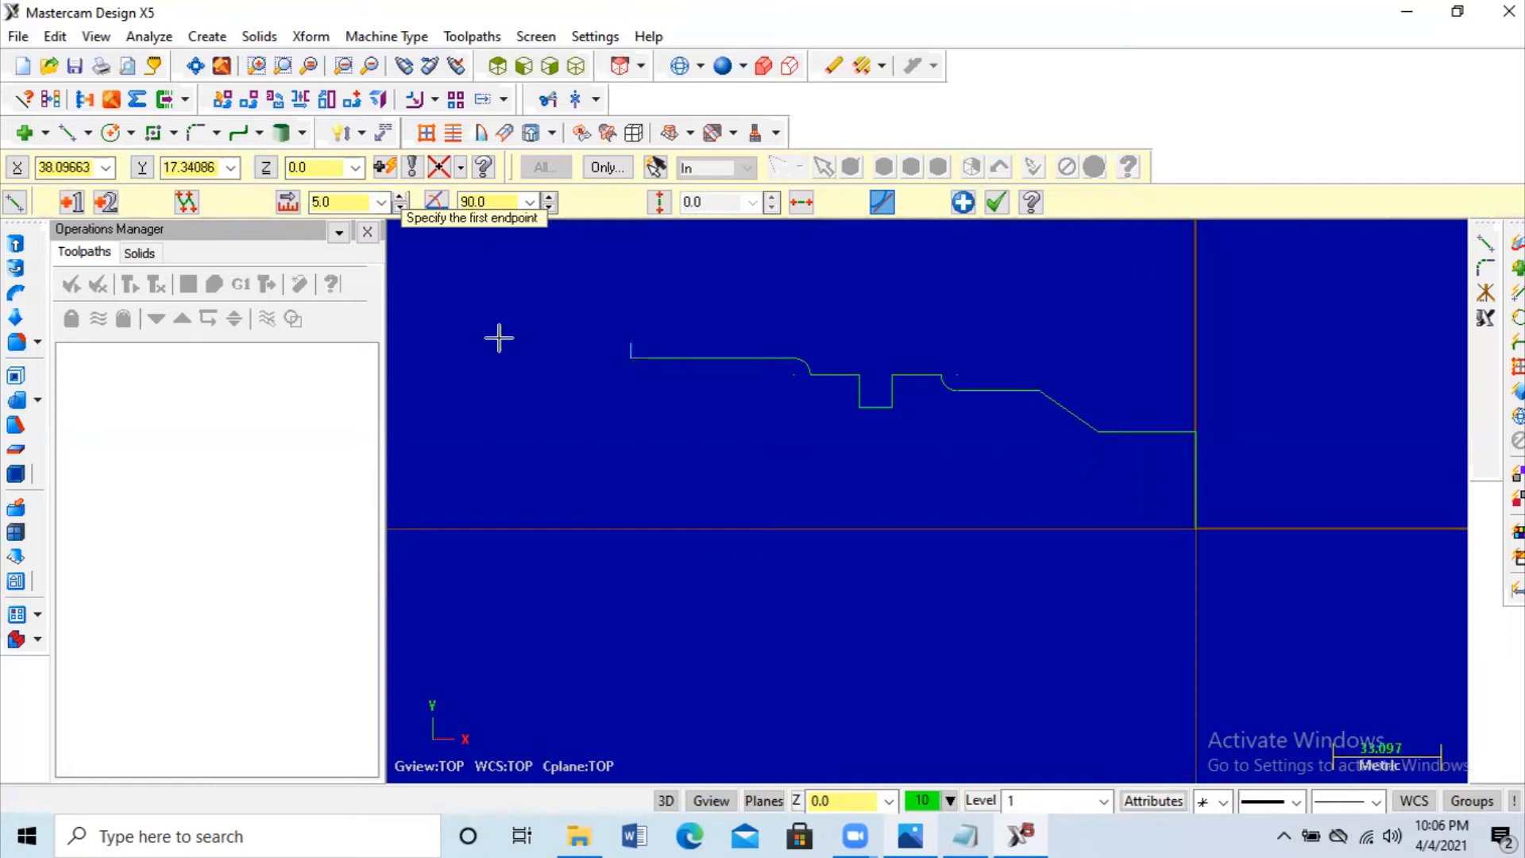
{"action": "scroll", "coordinate": [640, 293], "scroll_direction": "up", "scroll_amount": 1}
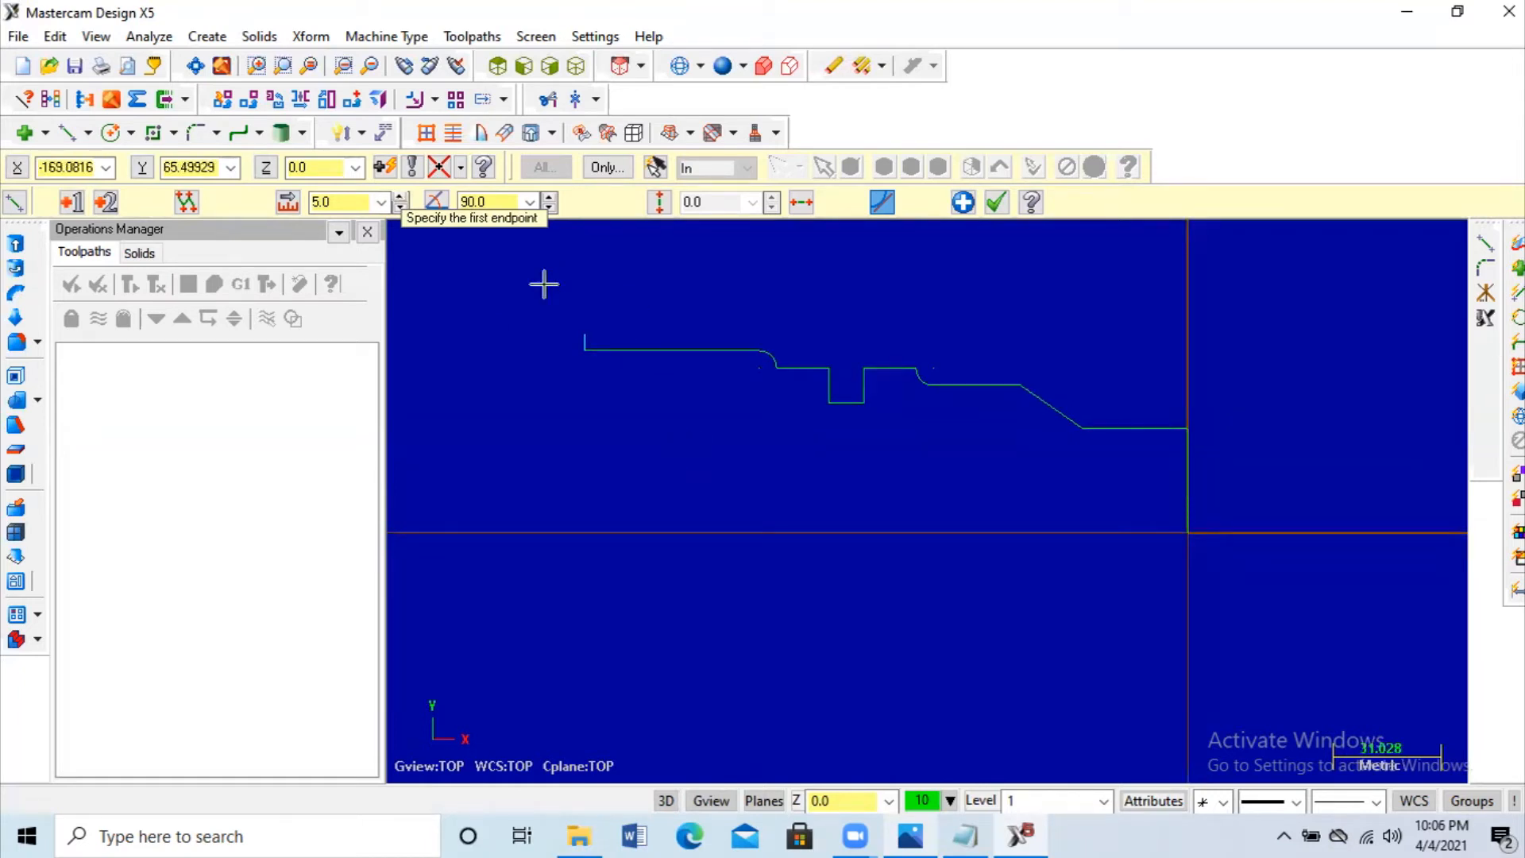
{"action": "key", "text": "Escape"}
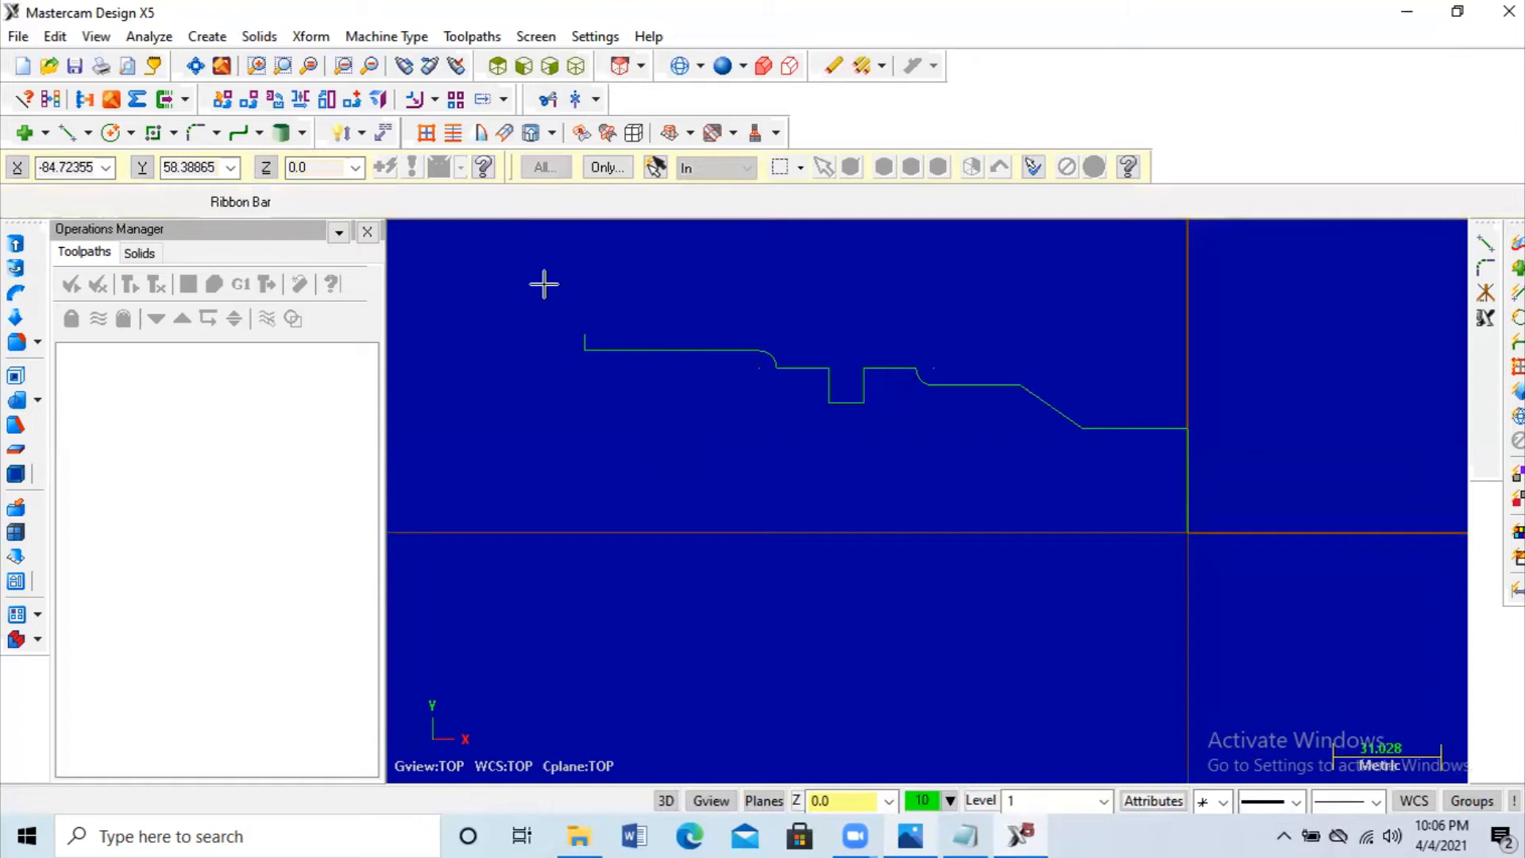
Step: Check the finished profile against the reference drawing and set the machine type to the default lathe
{"action": "left_click", "coordinate": [926, 826]}
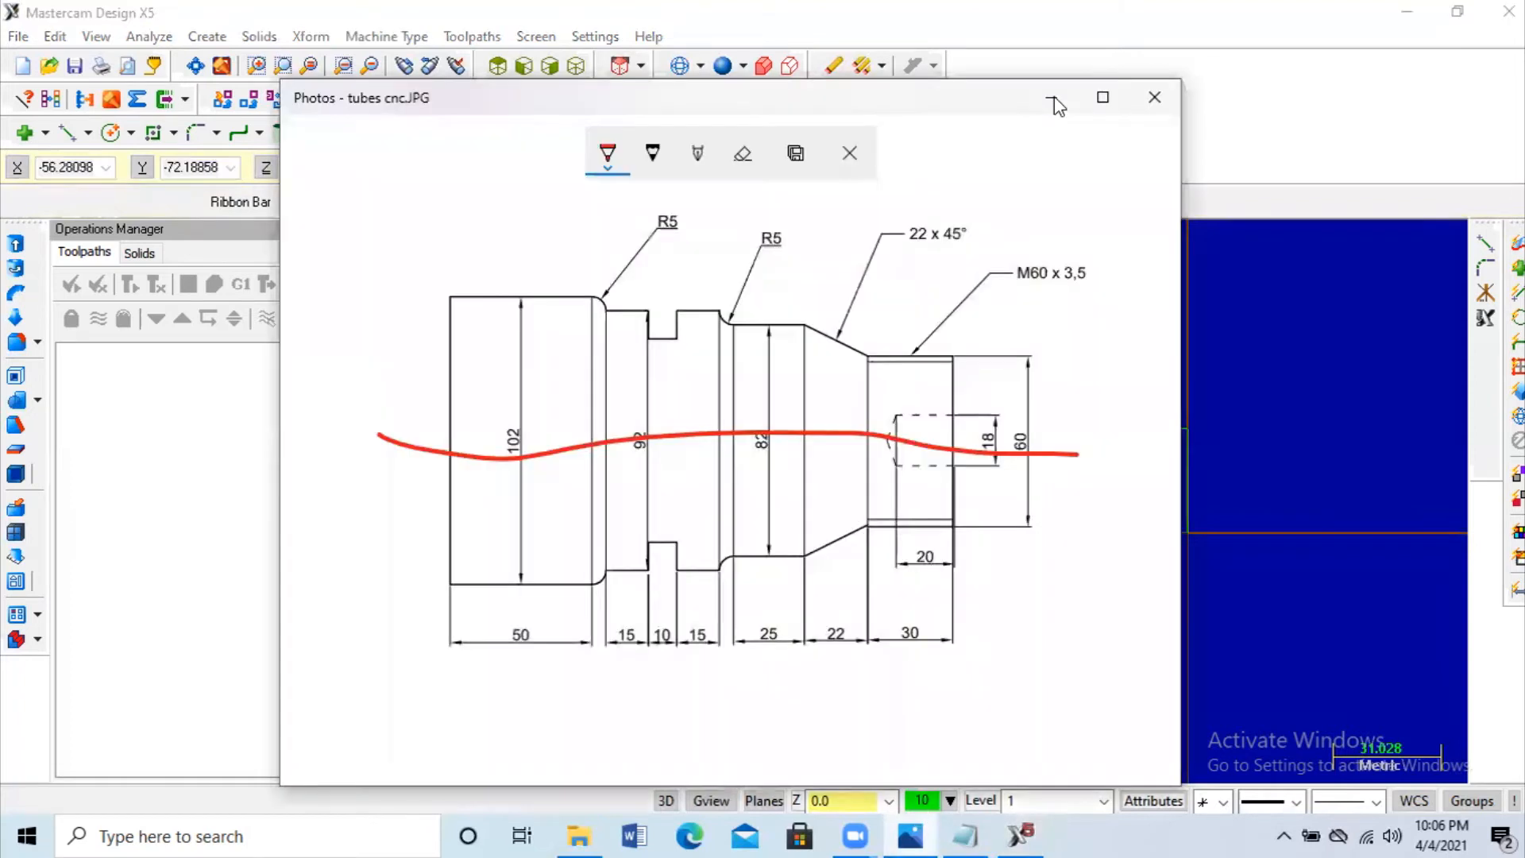
{"action": "left_click", "coordinate": [1054, 100]}
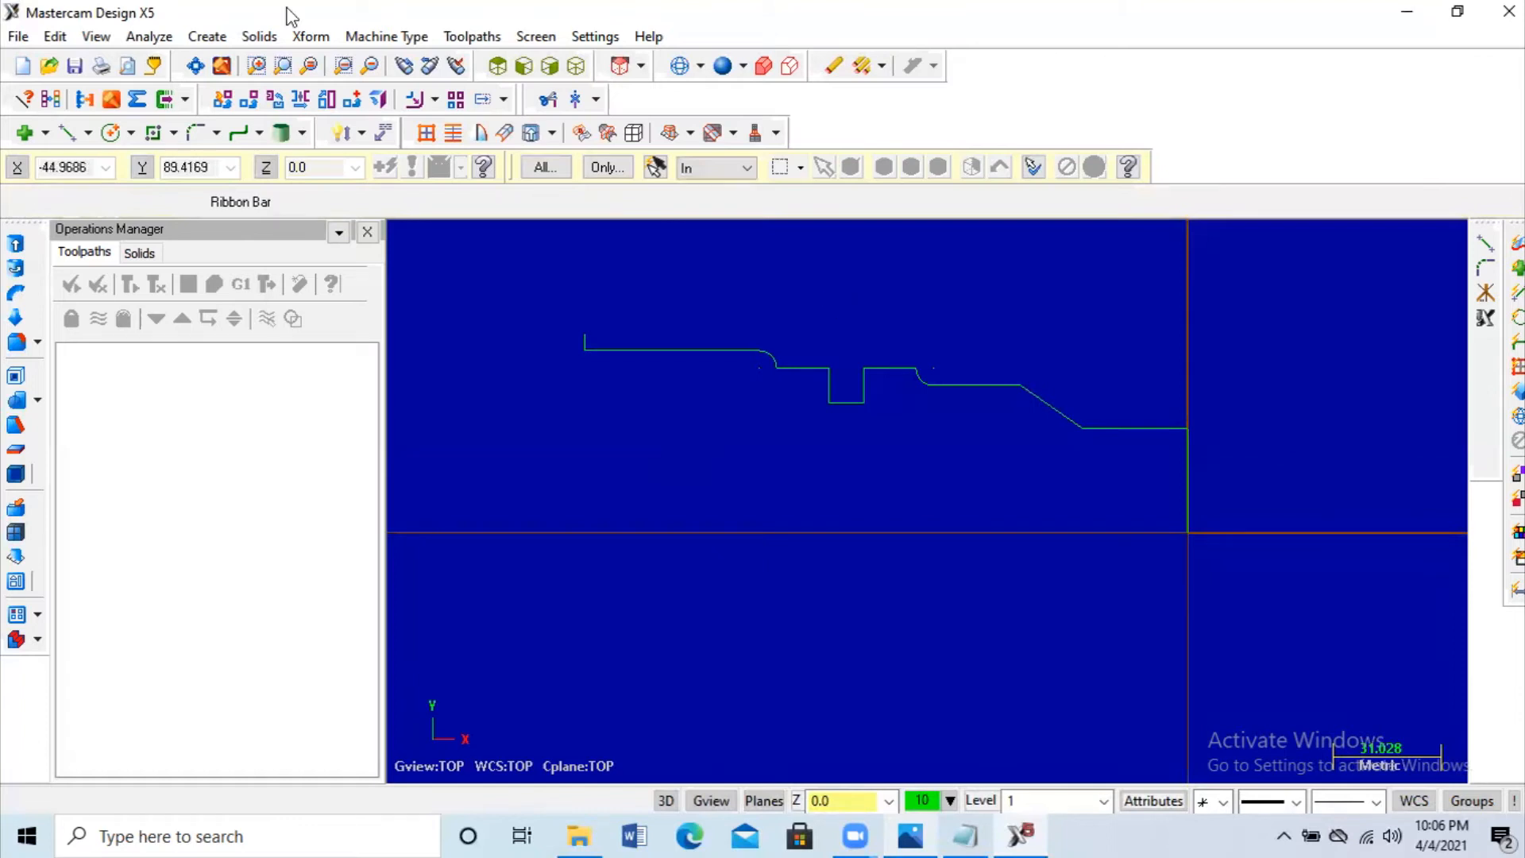
{"action": "left_click", "coordinate": [387, 37]}
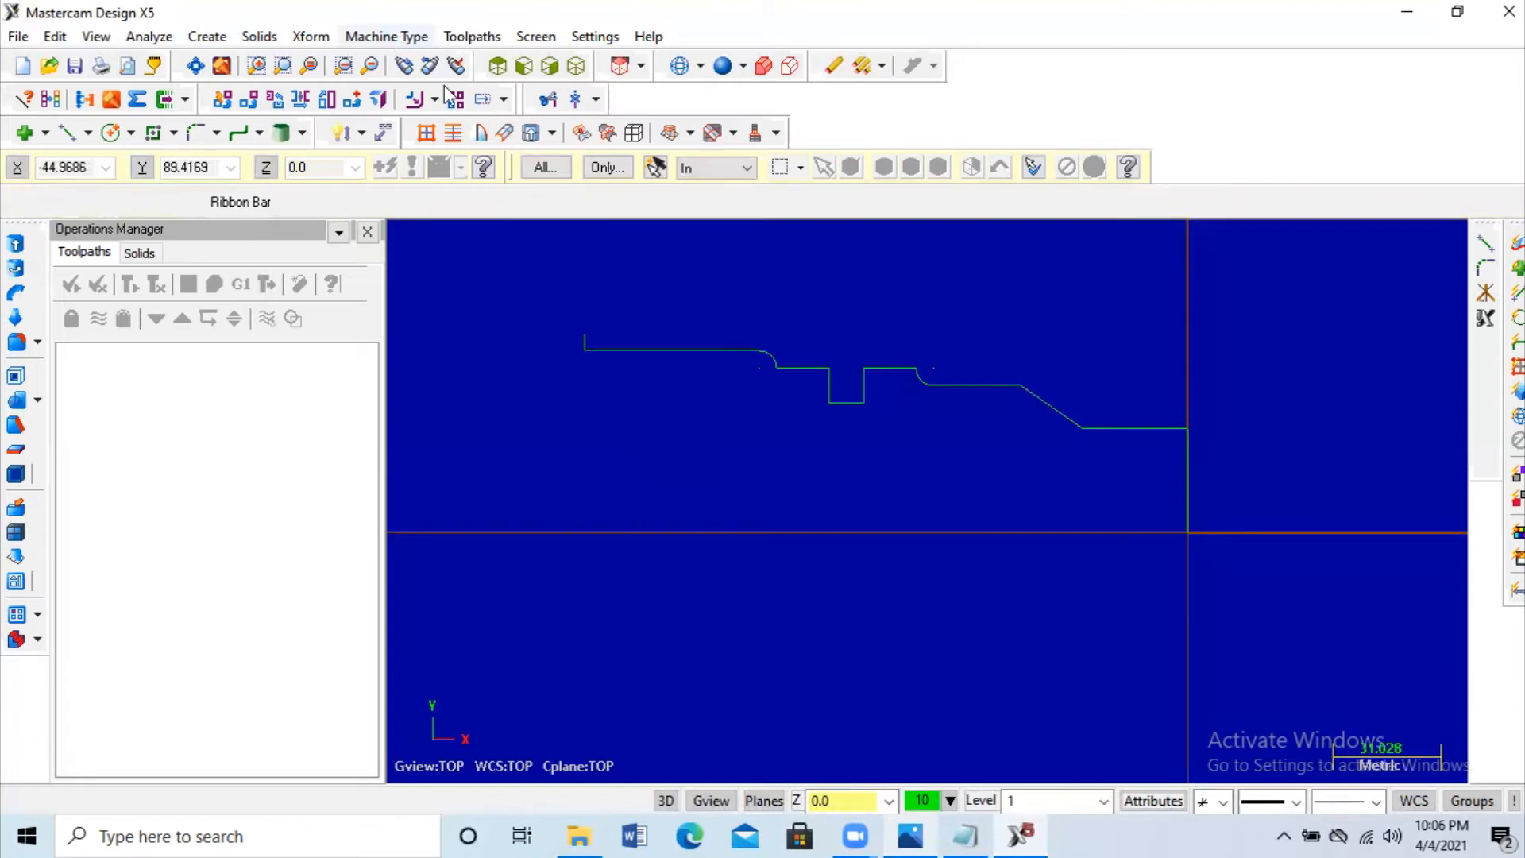
{"action": "mouse_move", "coordinate": [445, 84]}
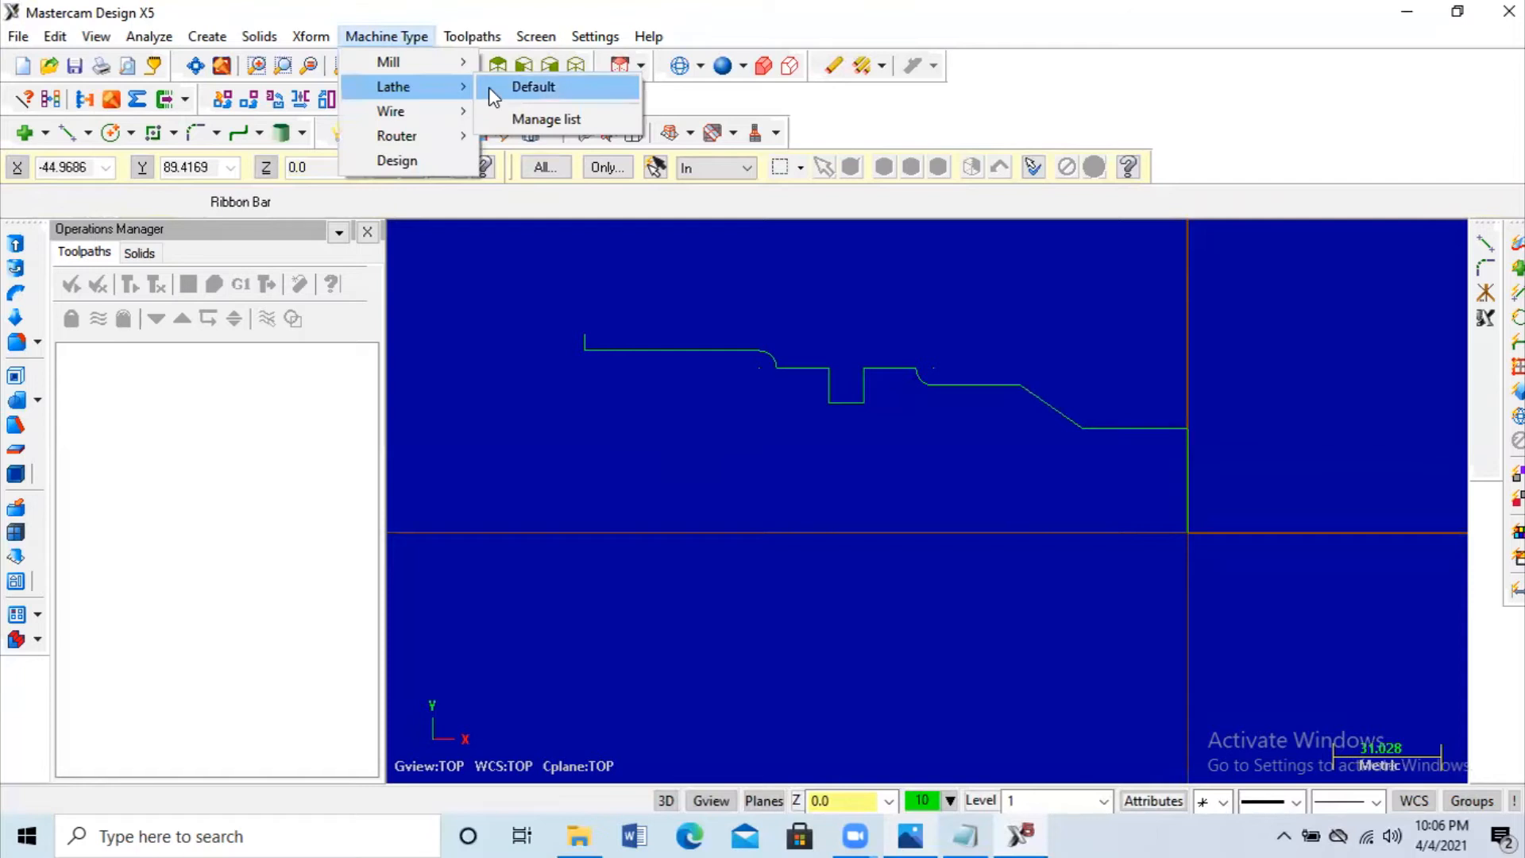
{"action": "left_click", "coordinate": [532, 87]}
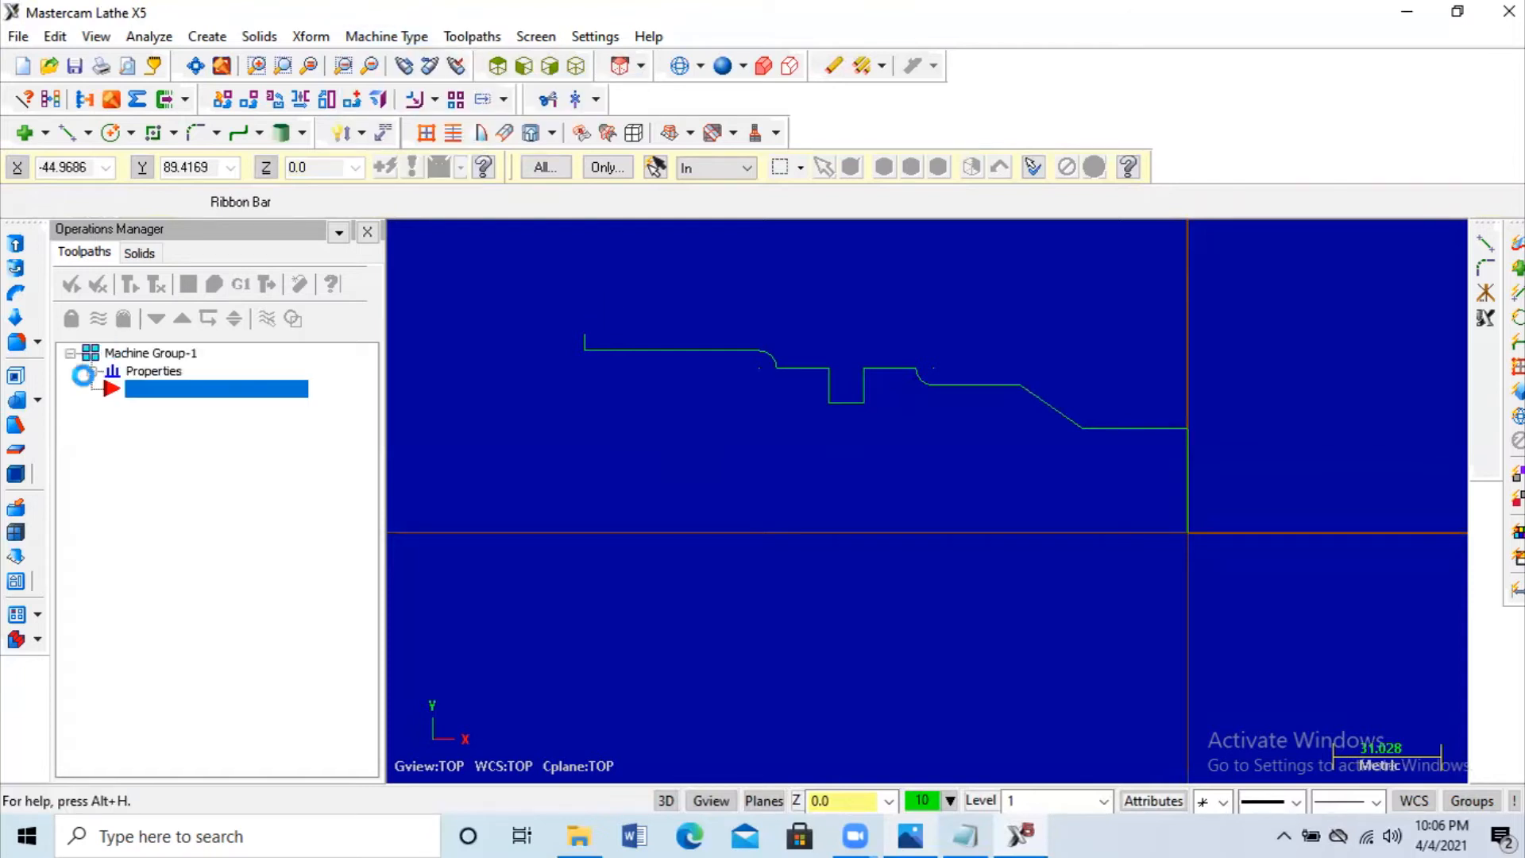
Step: Define the left-spindle cylinder stock from two points: the origin and the upper end of the profile's leftmost vertical line
{"action": "left_click", "coordinate": [96, 375]}
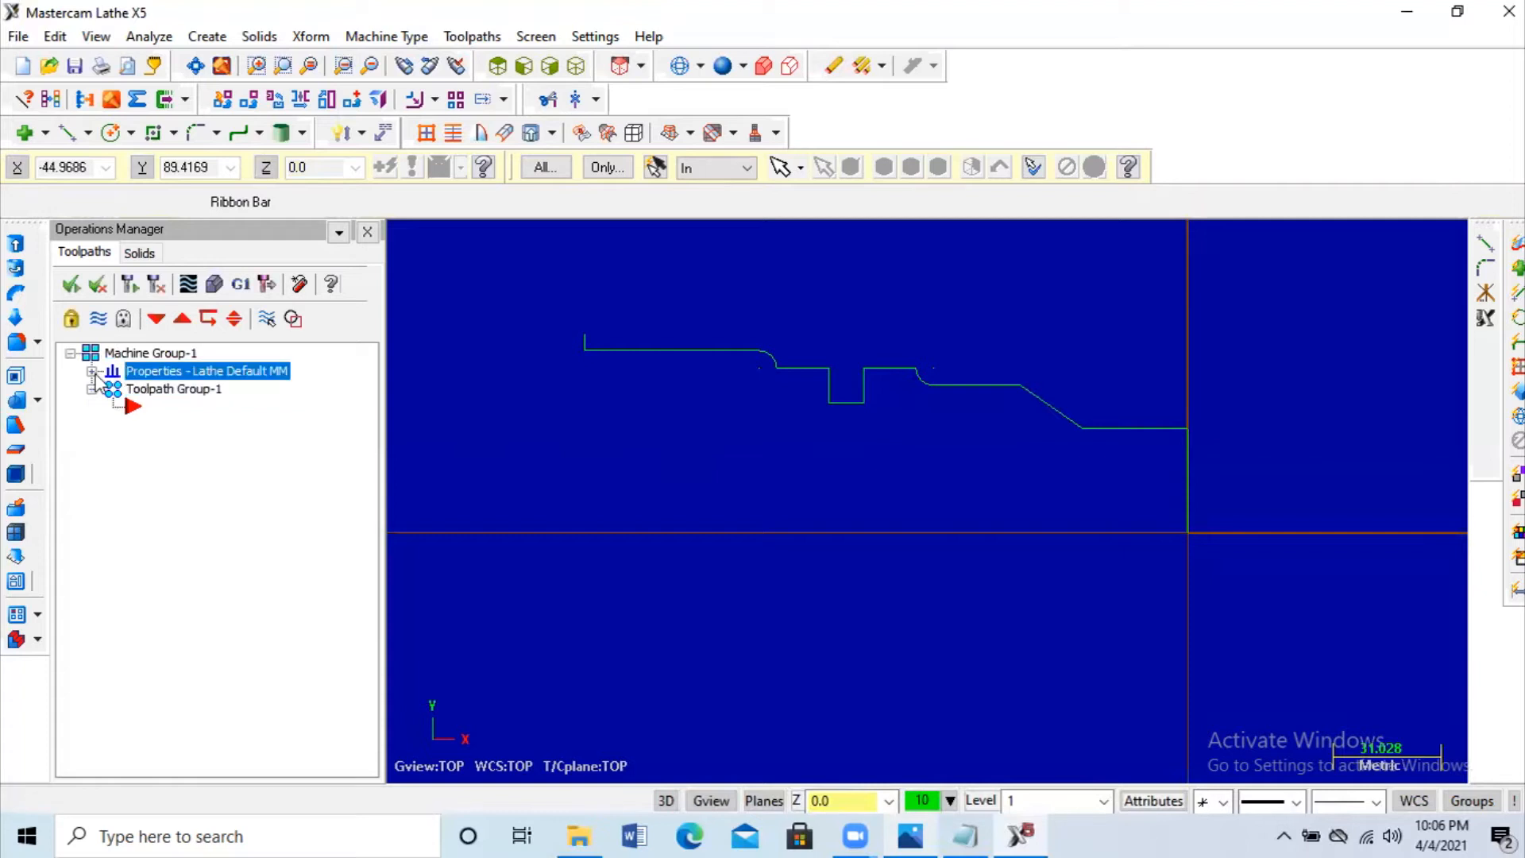
{"action": "left_click", "coordinate": [92, 371]}
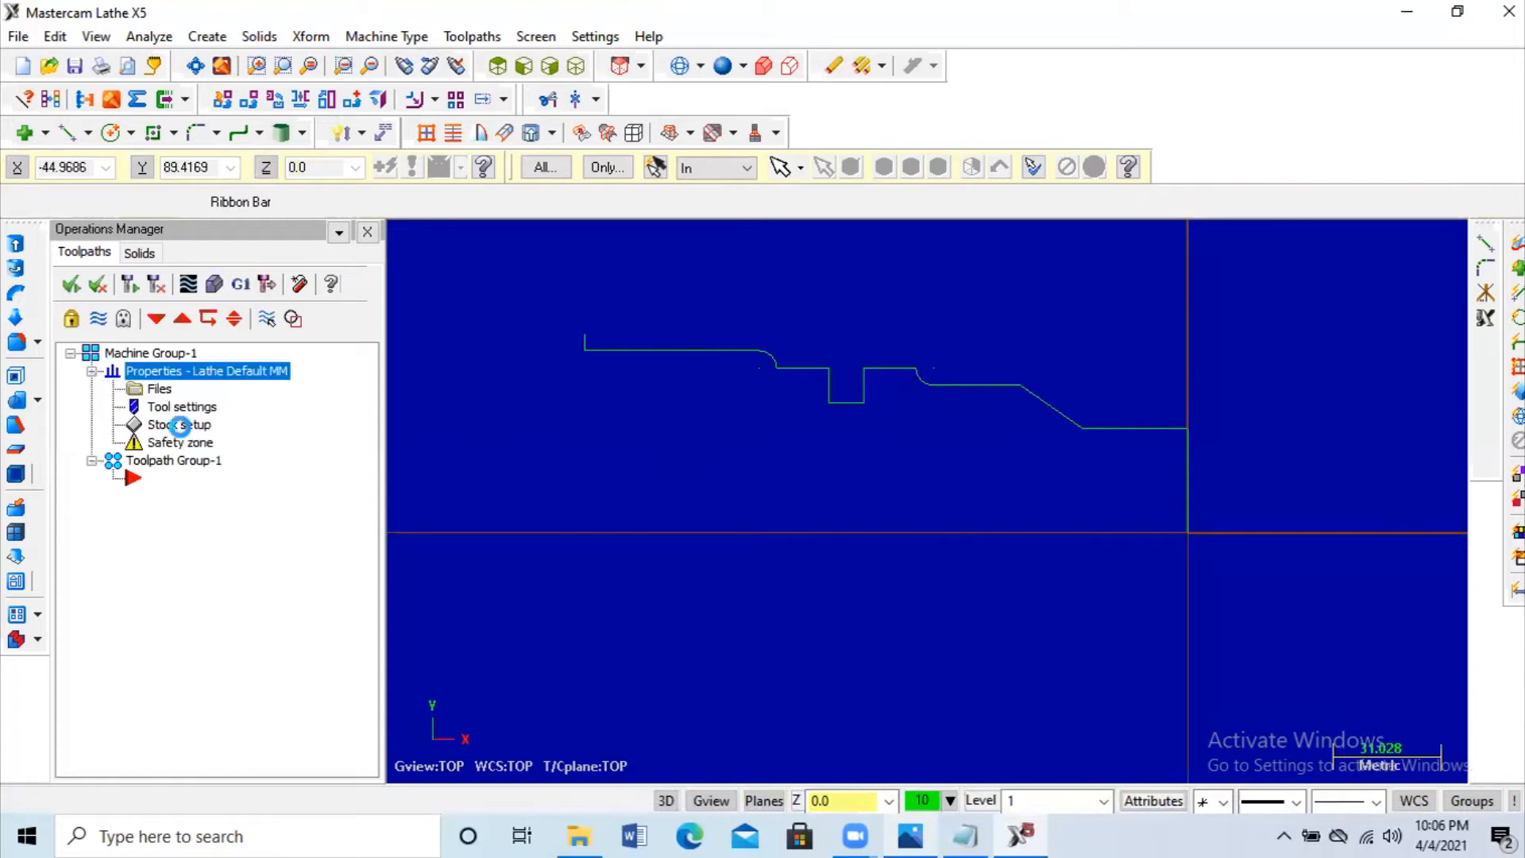
{"action": "left_click", "coordinate": [180, 425]}
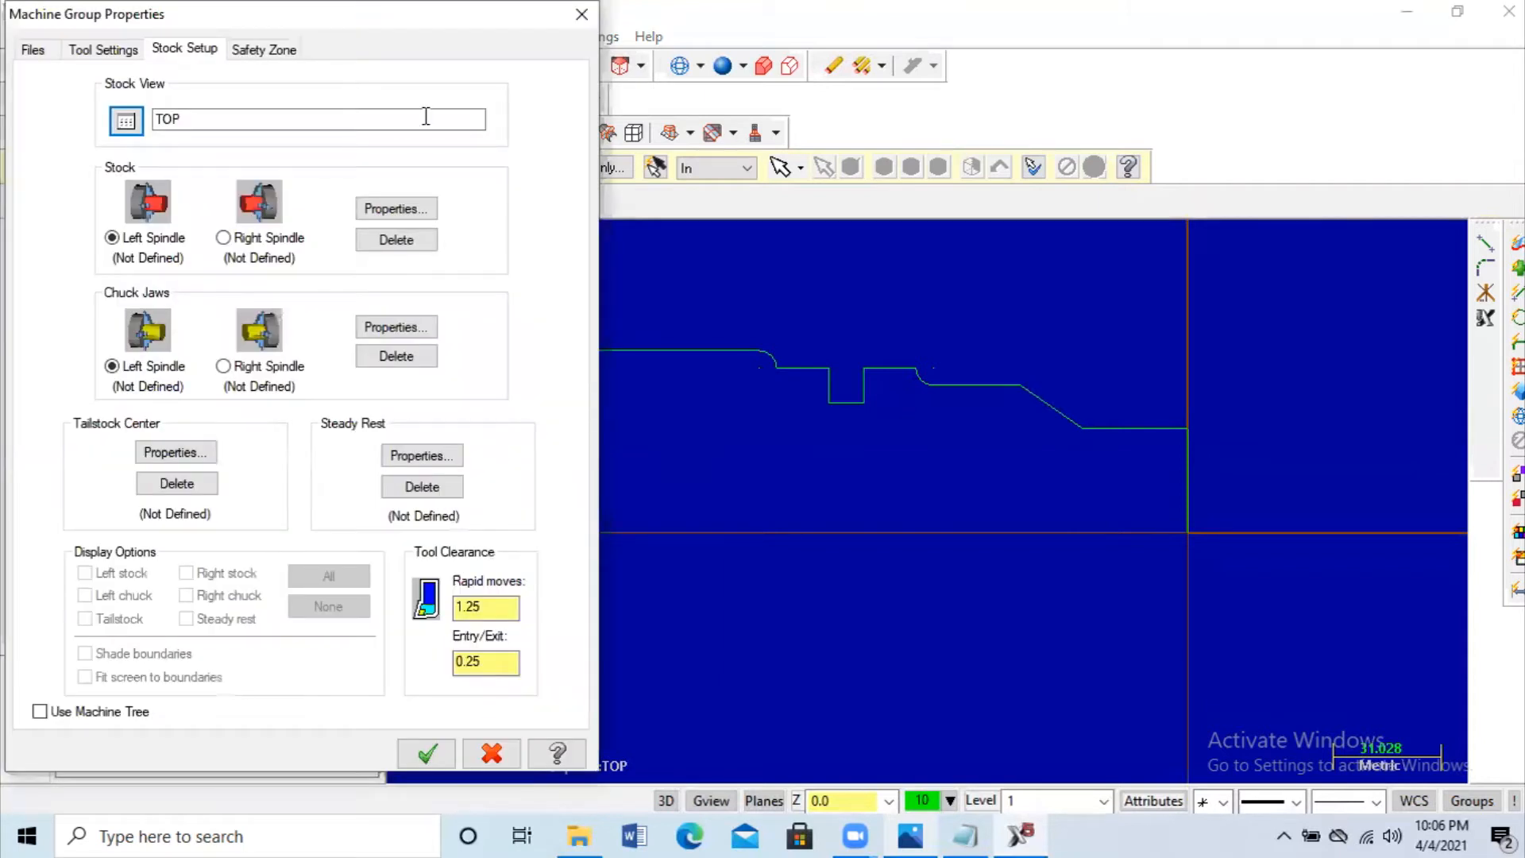
{"action": "left_click", "coordinate": [396, 211]}
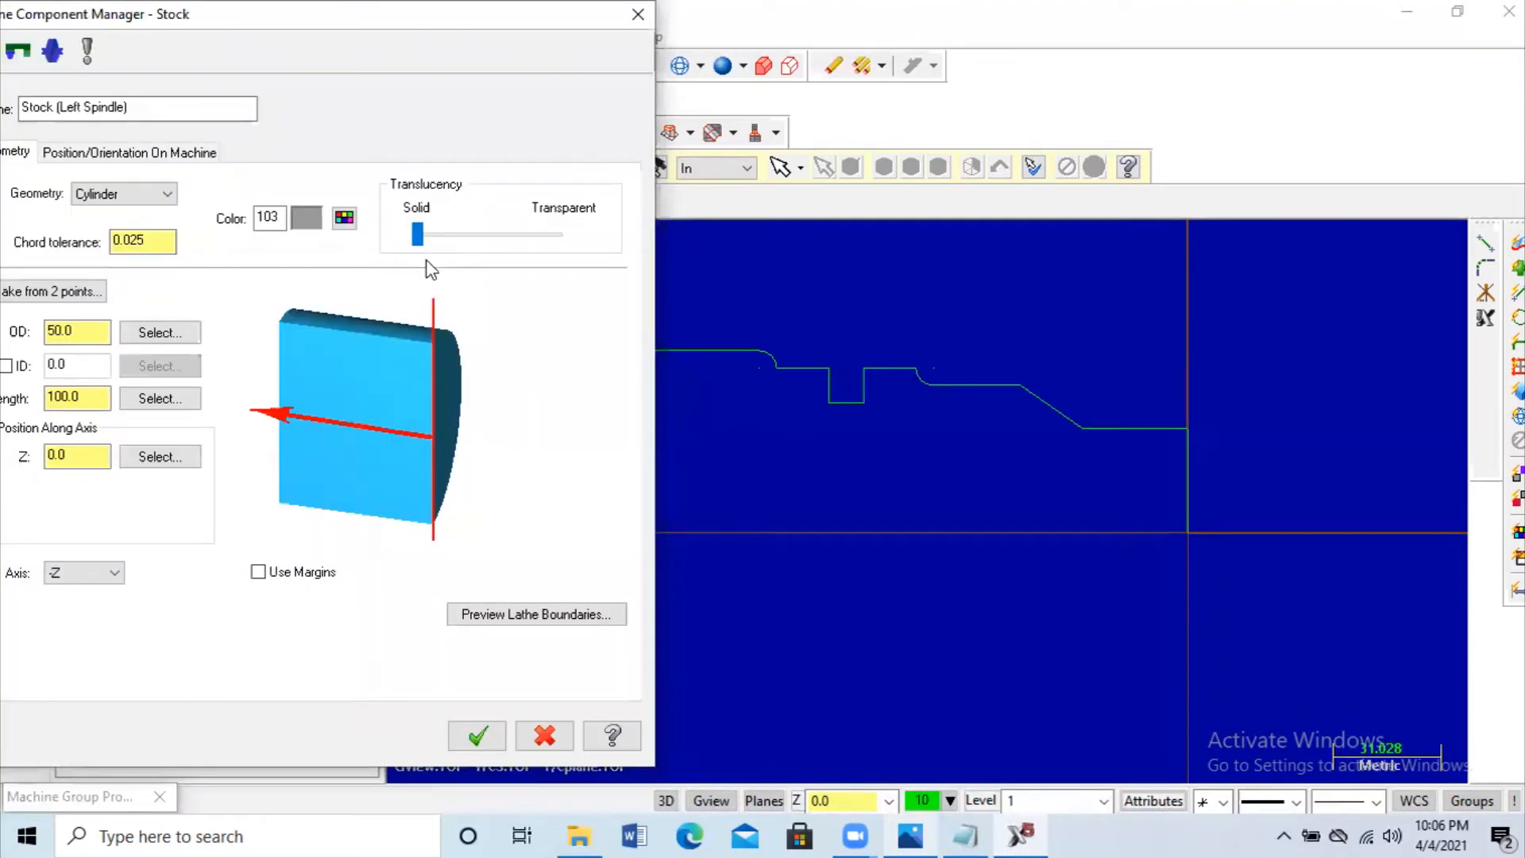
{"action": "left_click_drag", "start_coordinate": [291, 32], "coordinate": [356, 37]}
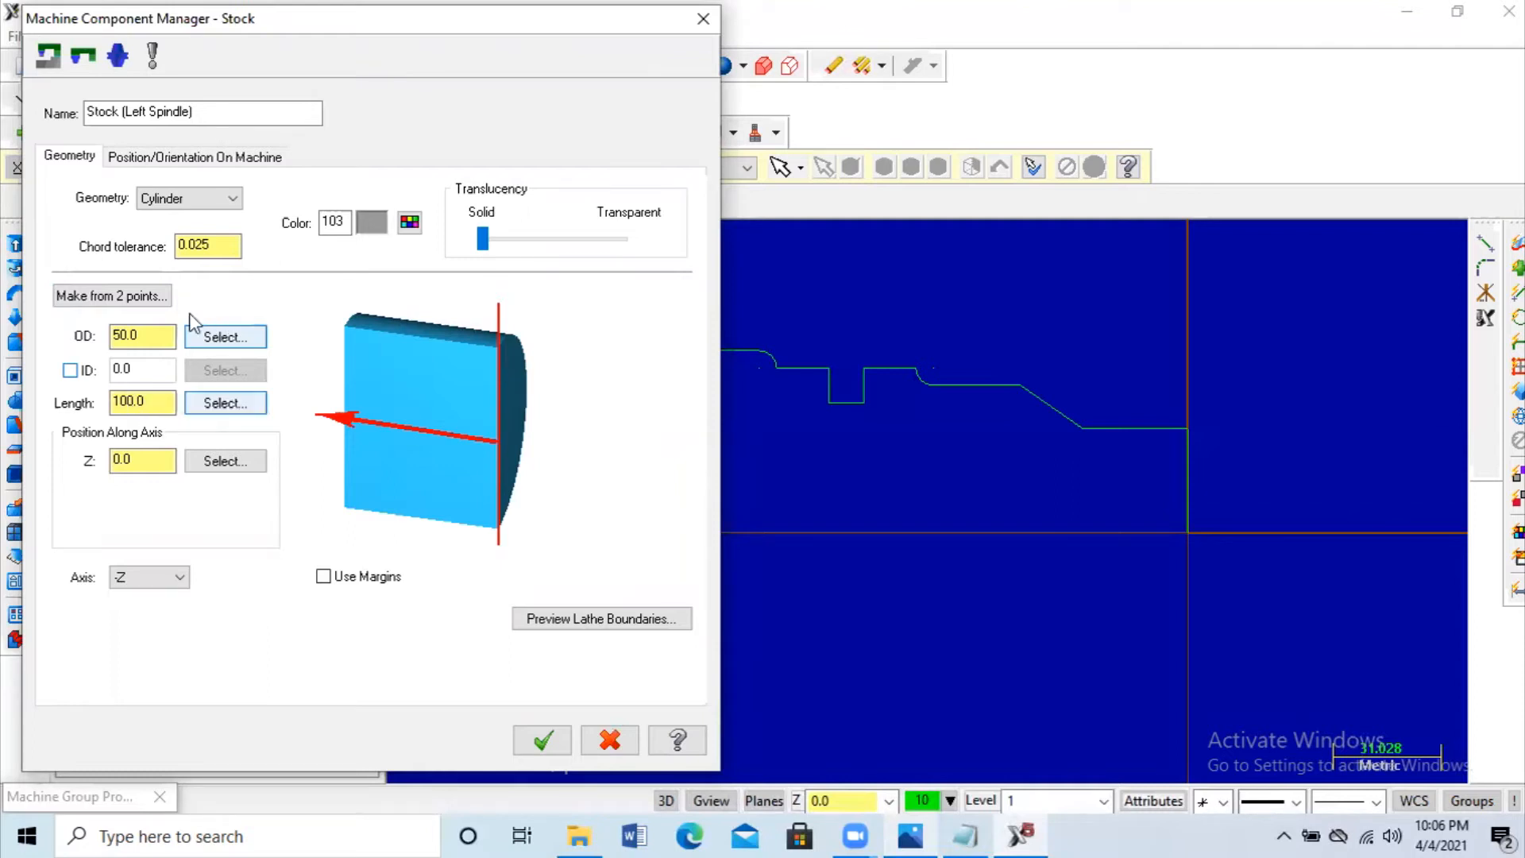
{"action": "left_click", "coordinate": [140, 300]}
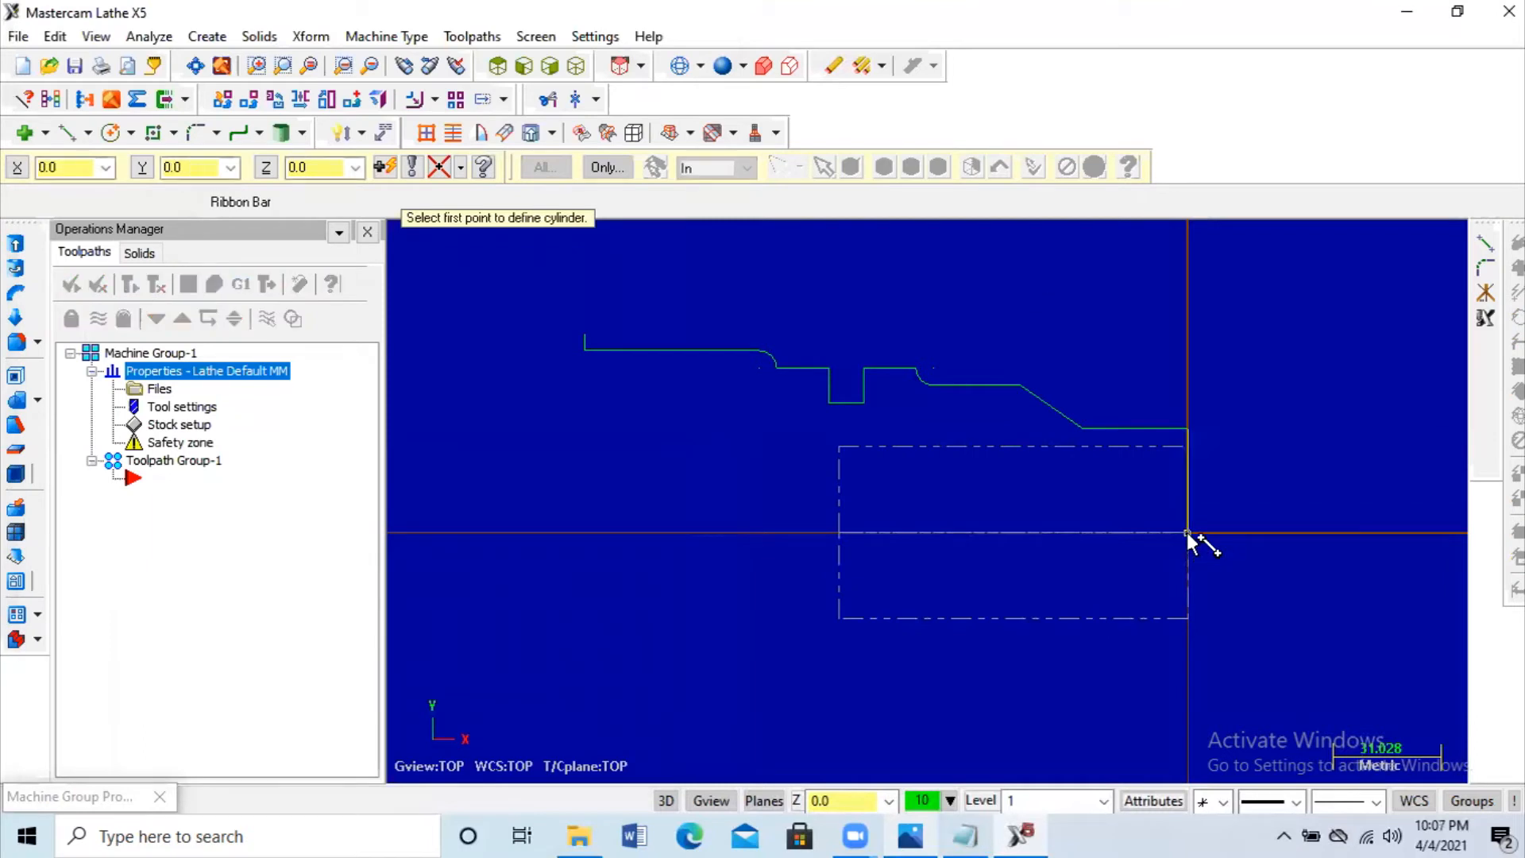
{"action": "left_click", "coordinate": [1187, 532]}
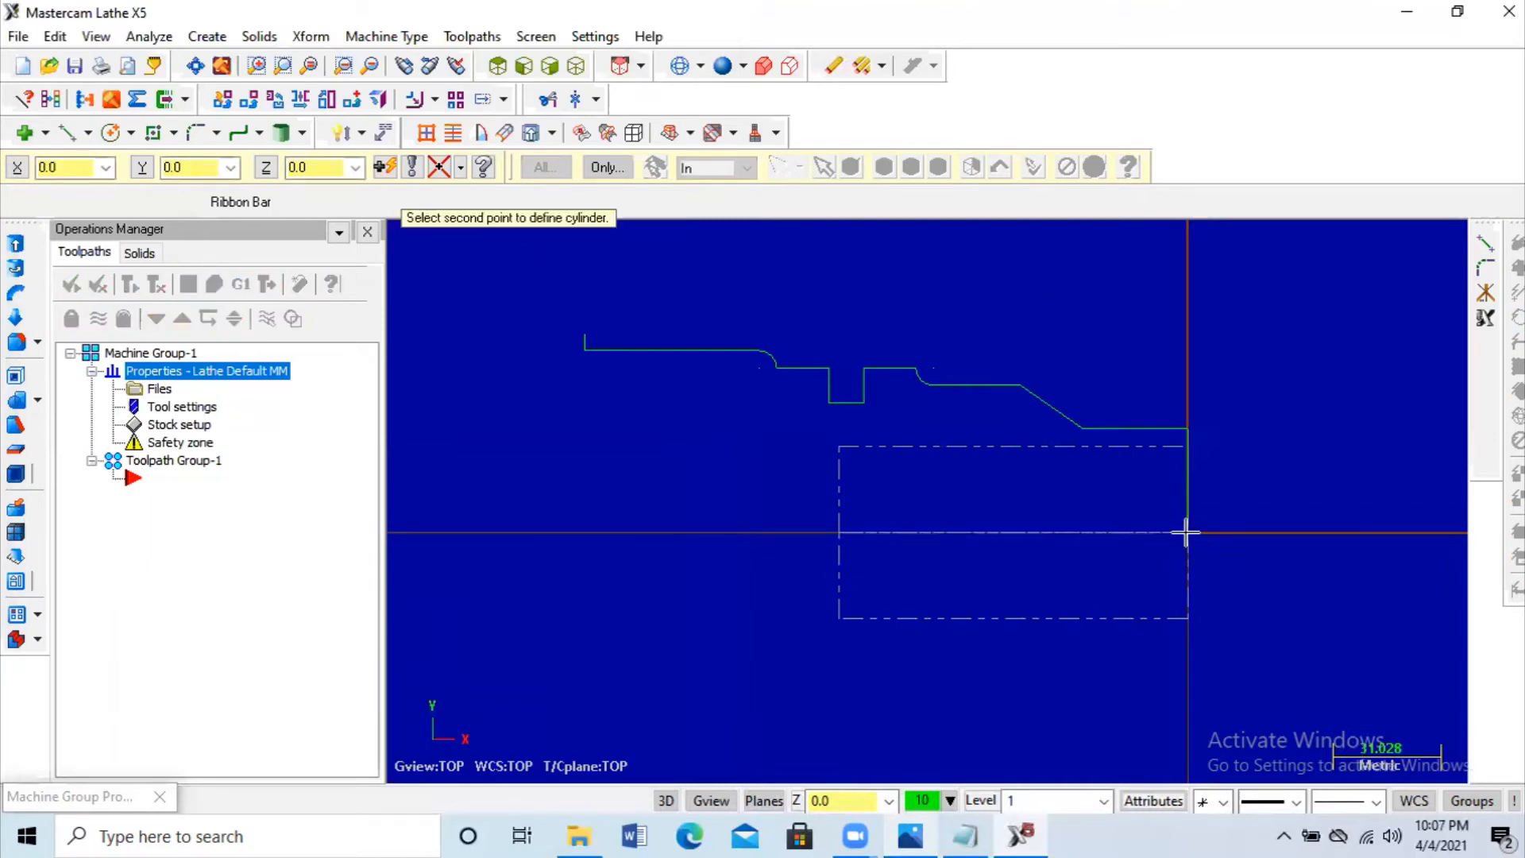
{"action": "left_click", "coordinate": [586, 337]}
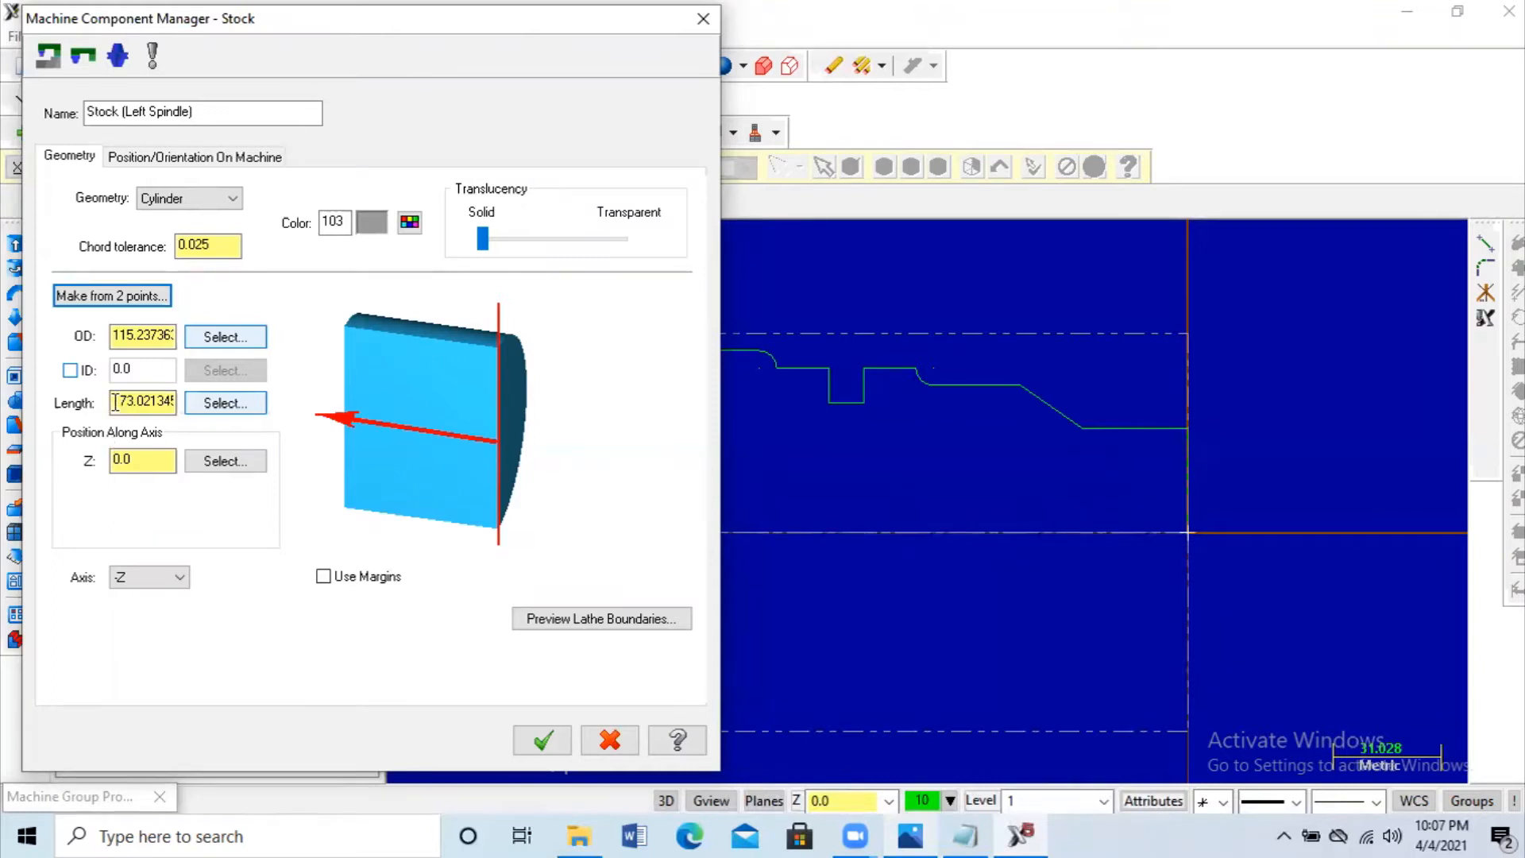
Step: Set the stock length to 220 mm, preview the lathe boundaries and accept the stock definition
{"action": "left_click_drag", "start_coordinate": [115, 402], "coordinate": [309, 409]}
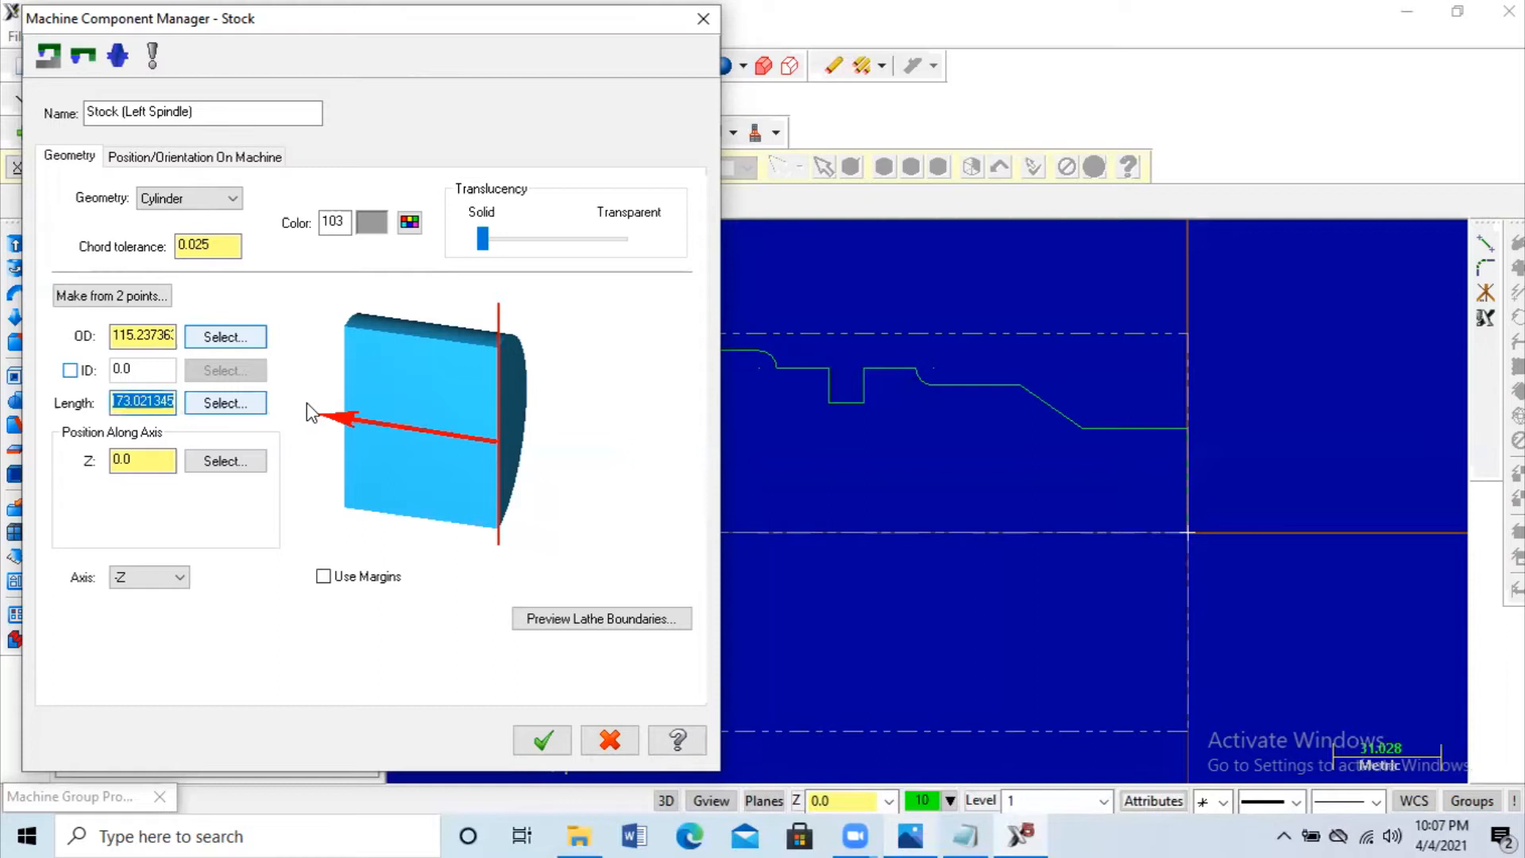
{"action": "key", "text": "BackSpace"}
{"action": "type", "text": "220"}
{"action": "left_click", "coordinate": [569, 618]}
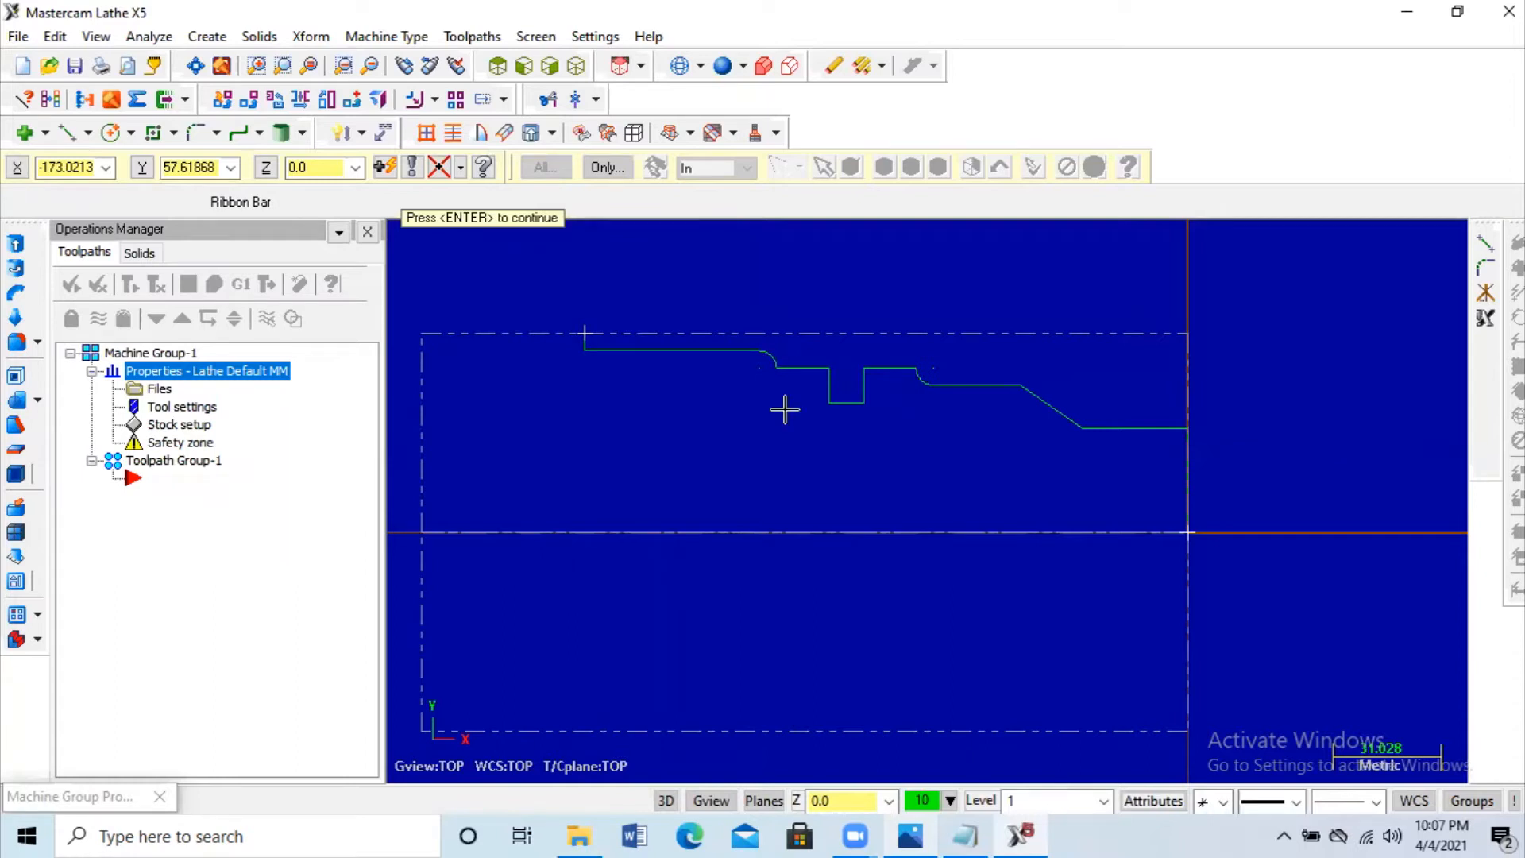
{"action": "key", "text": "Return"}
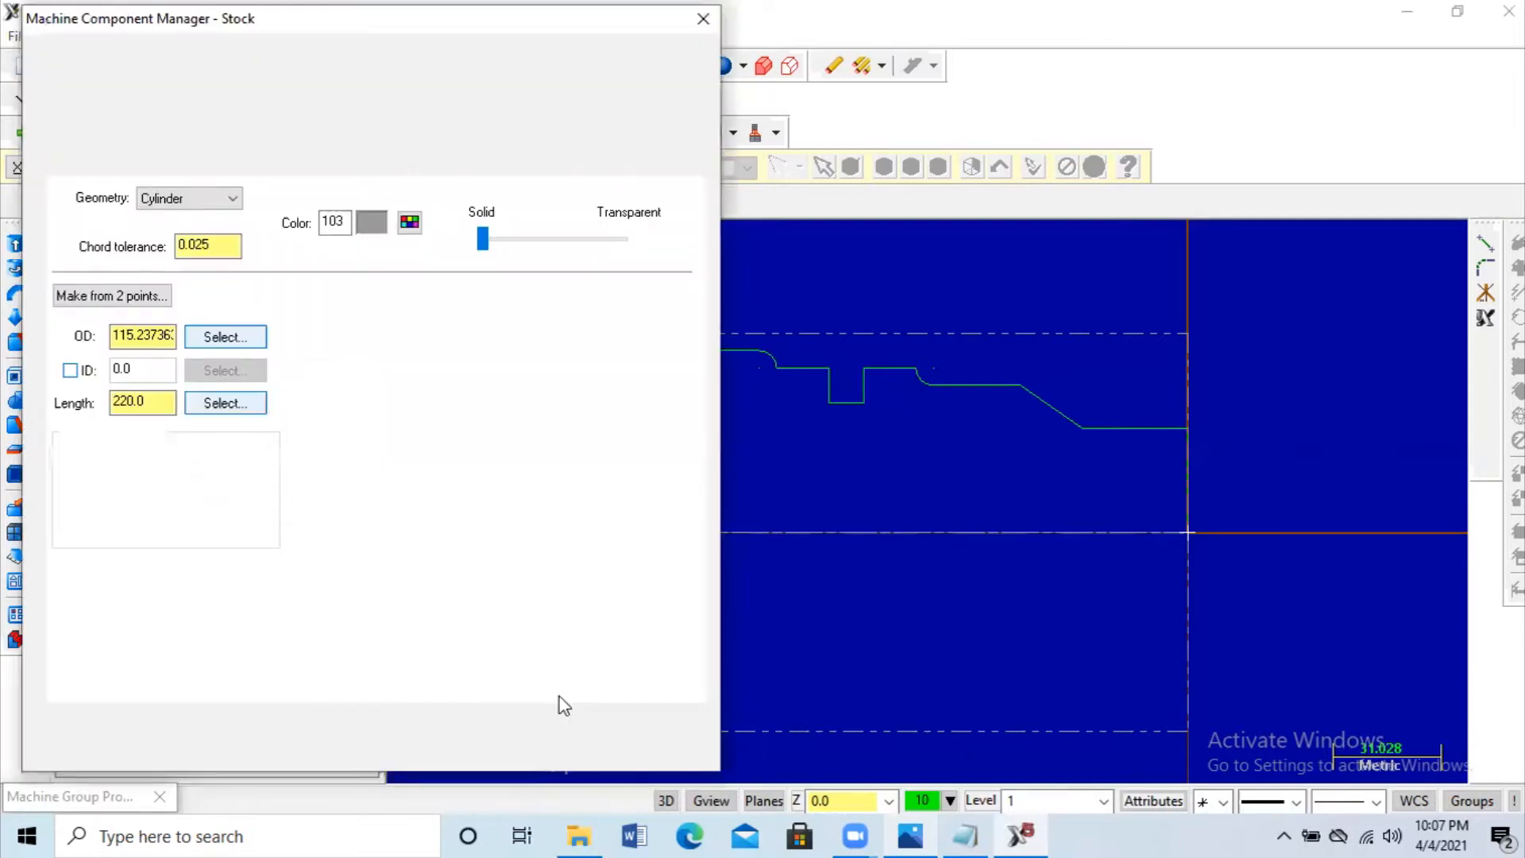
{"action": "left_click", "coordinate": [548, 739]}
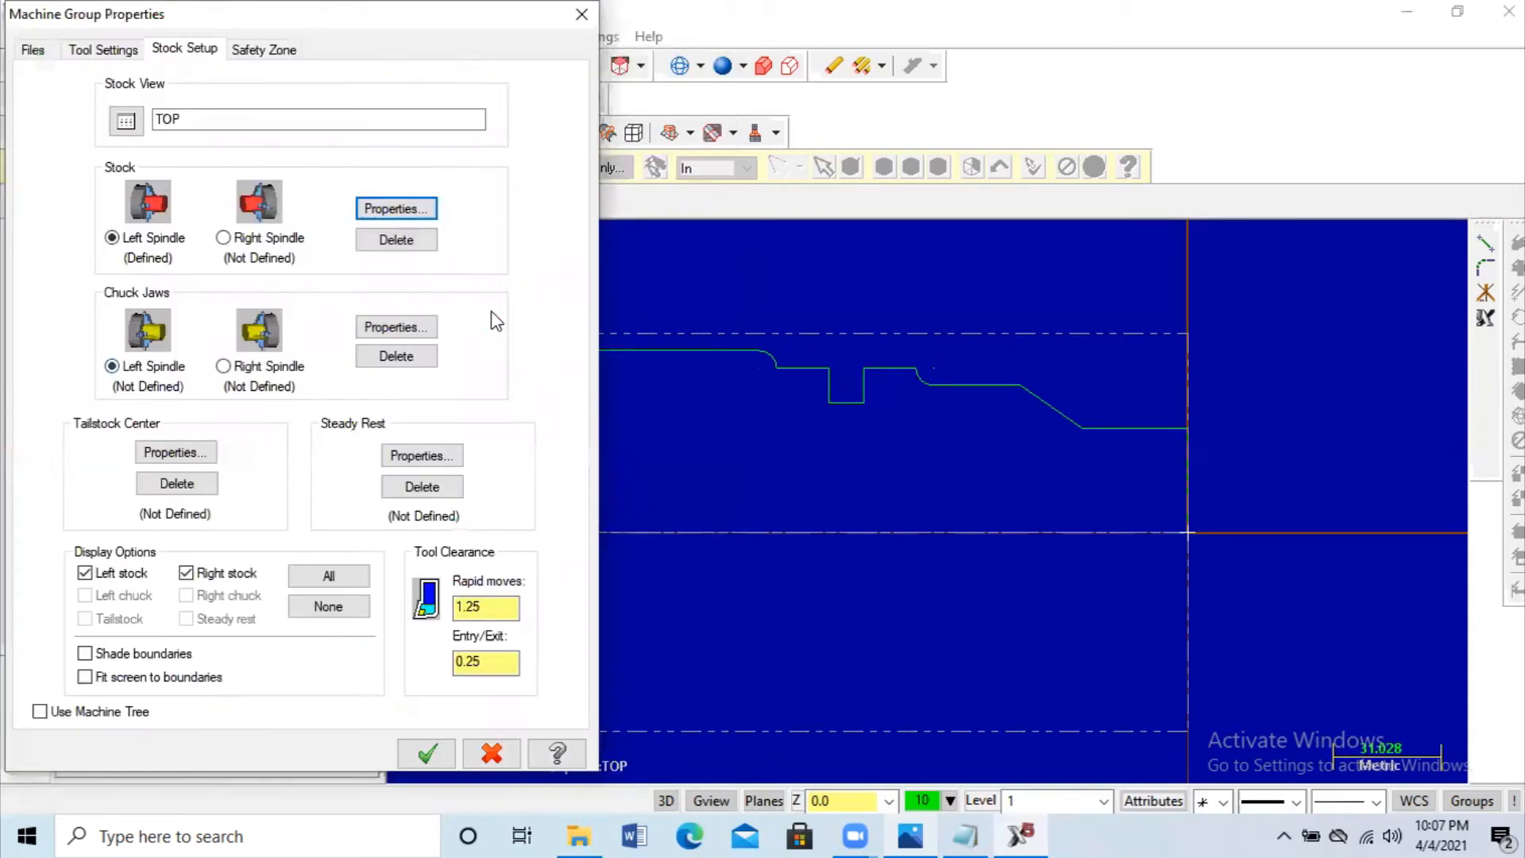
Step: Position the left-spindle chuck jaws from the stock and preview the lathe boundaries
{"action": "left_click", "coordinate": [382, 327]}
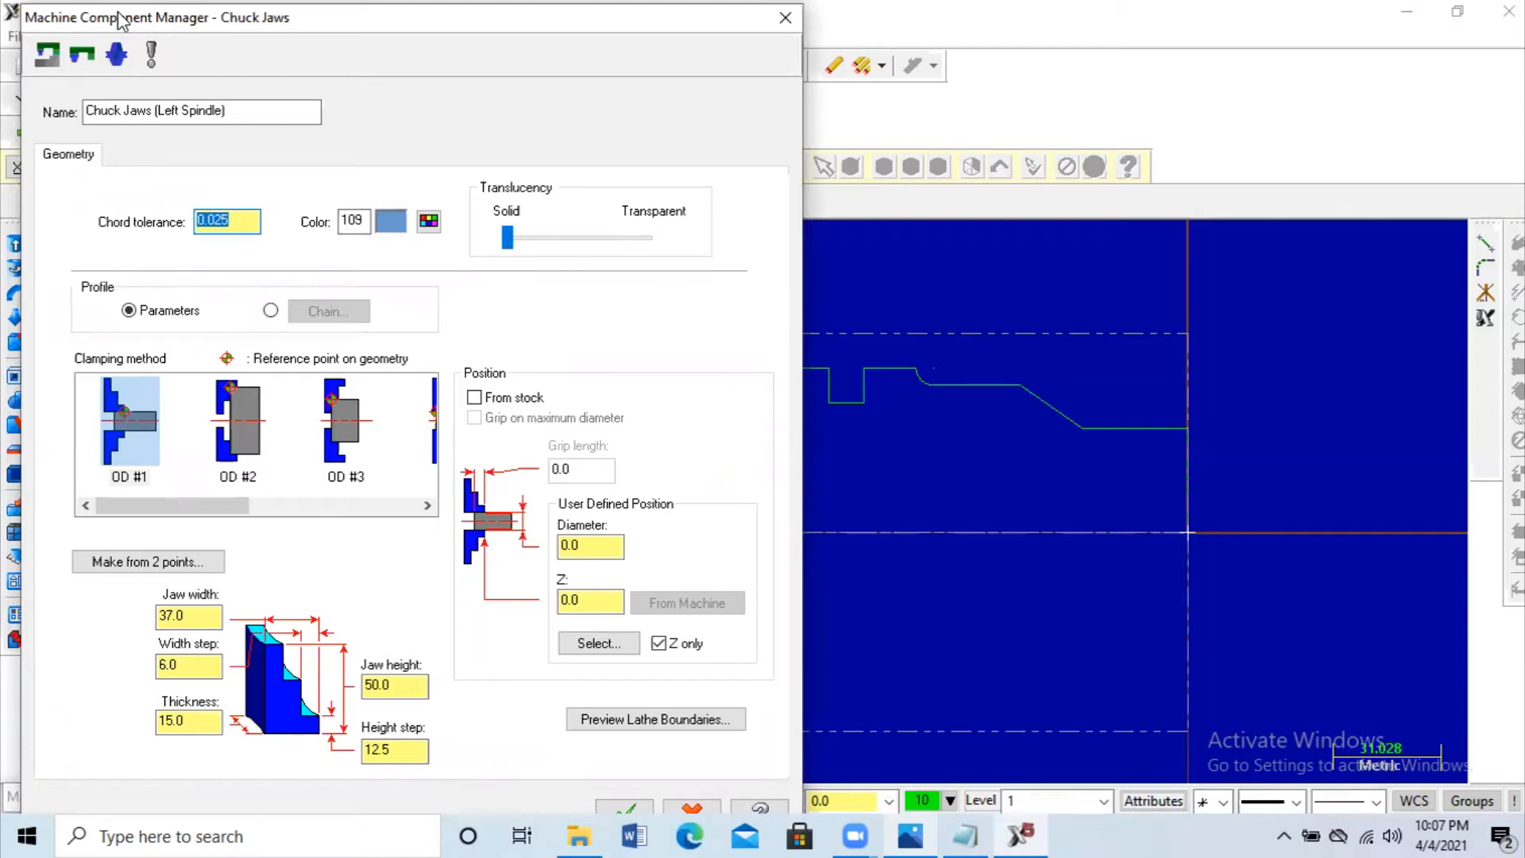
{"action": "left_click_drag", "start_coordinate": [119, 17], "coordinate": [114, 14]}
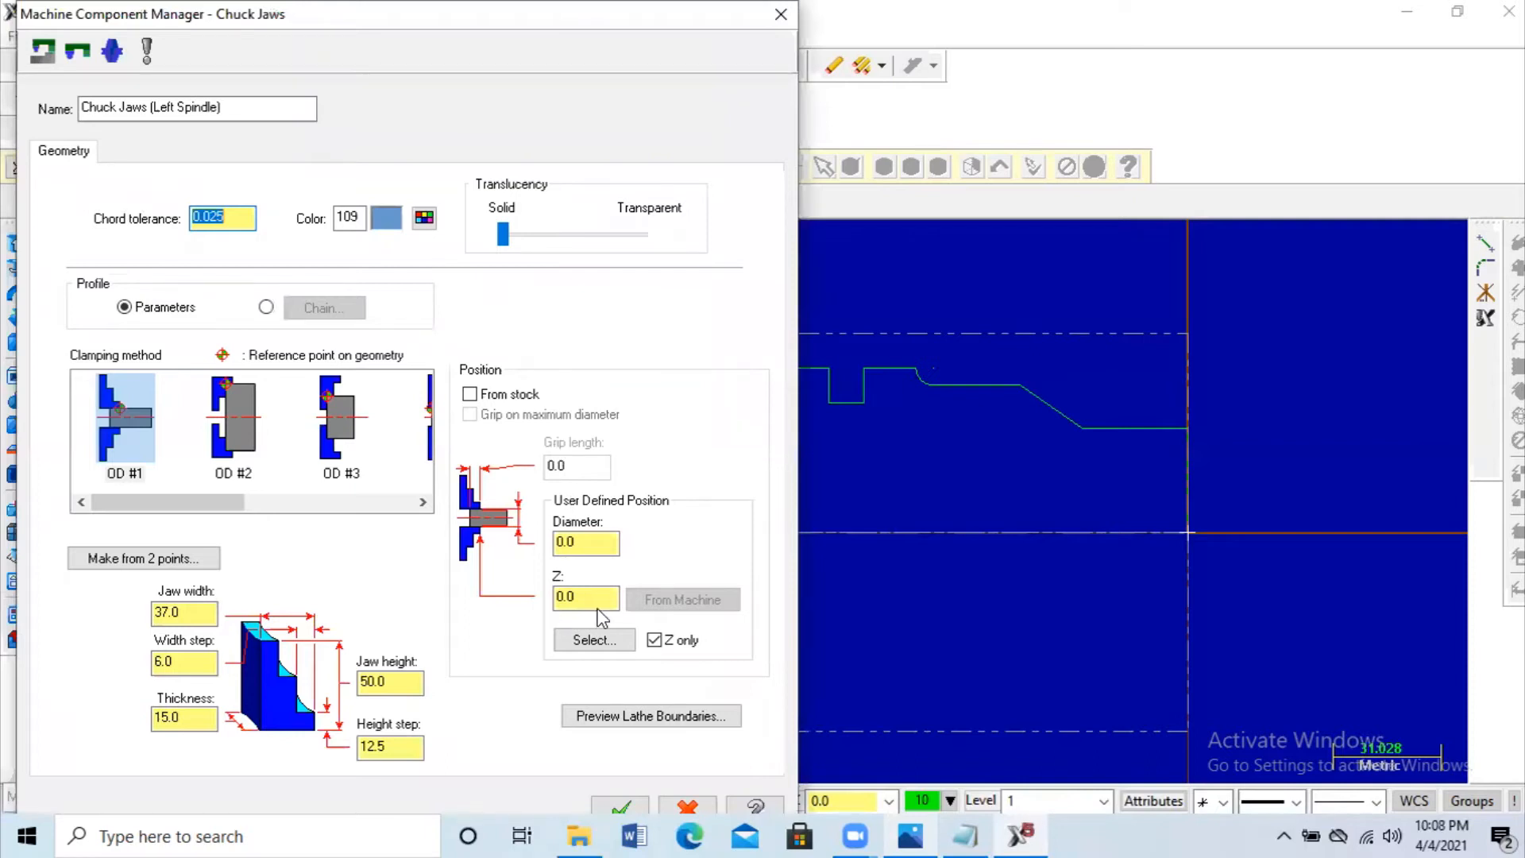
{"action": "left_click", "coordinate": [470, 394]}
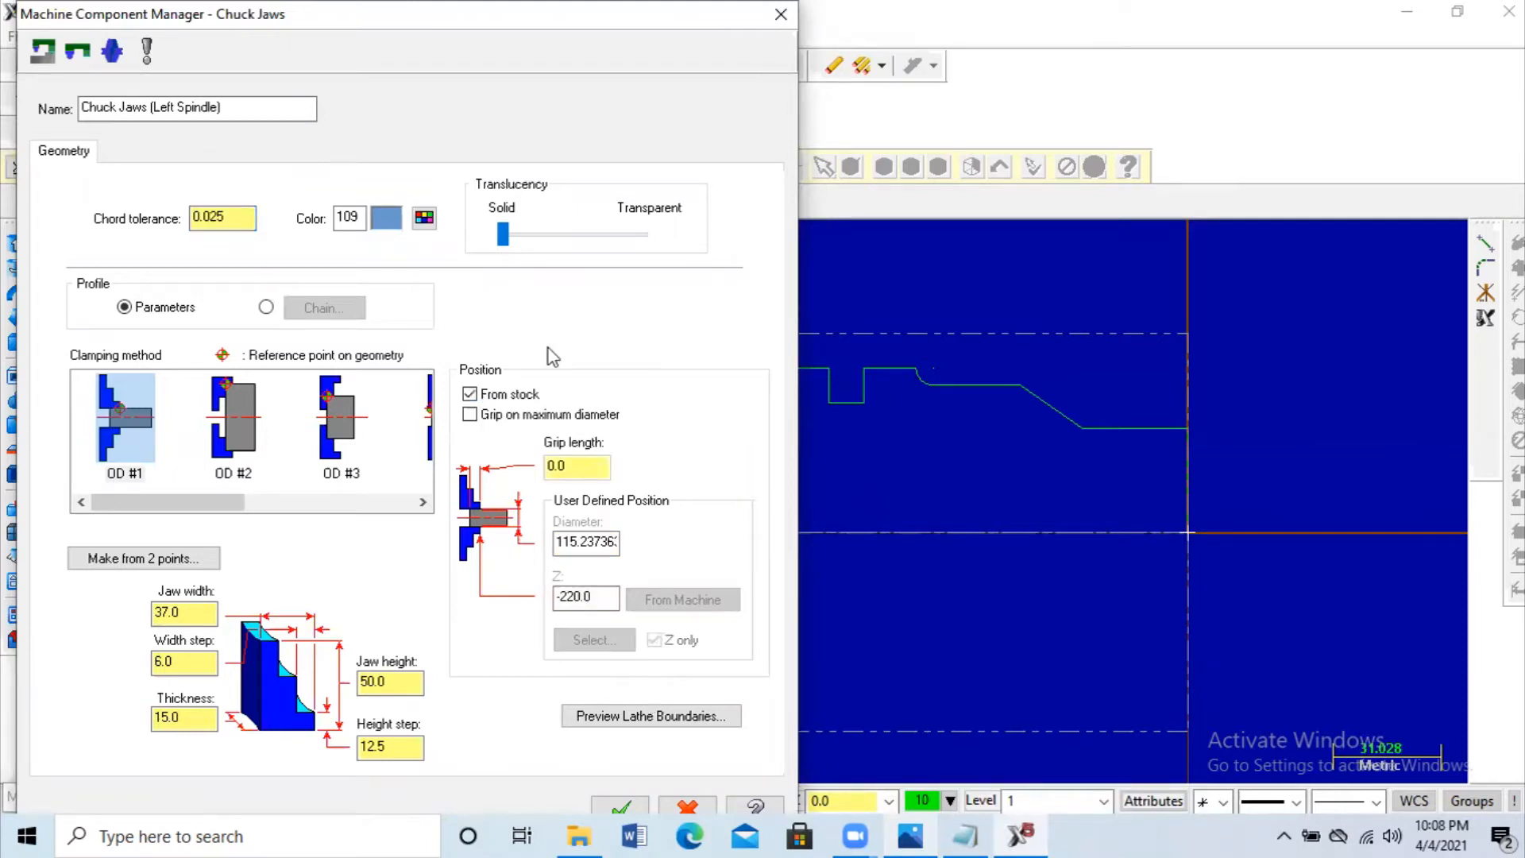
{"action": "left_click", "coordinate": [686, 714]}
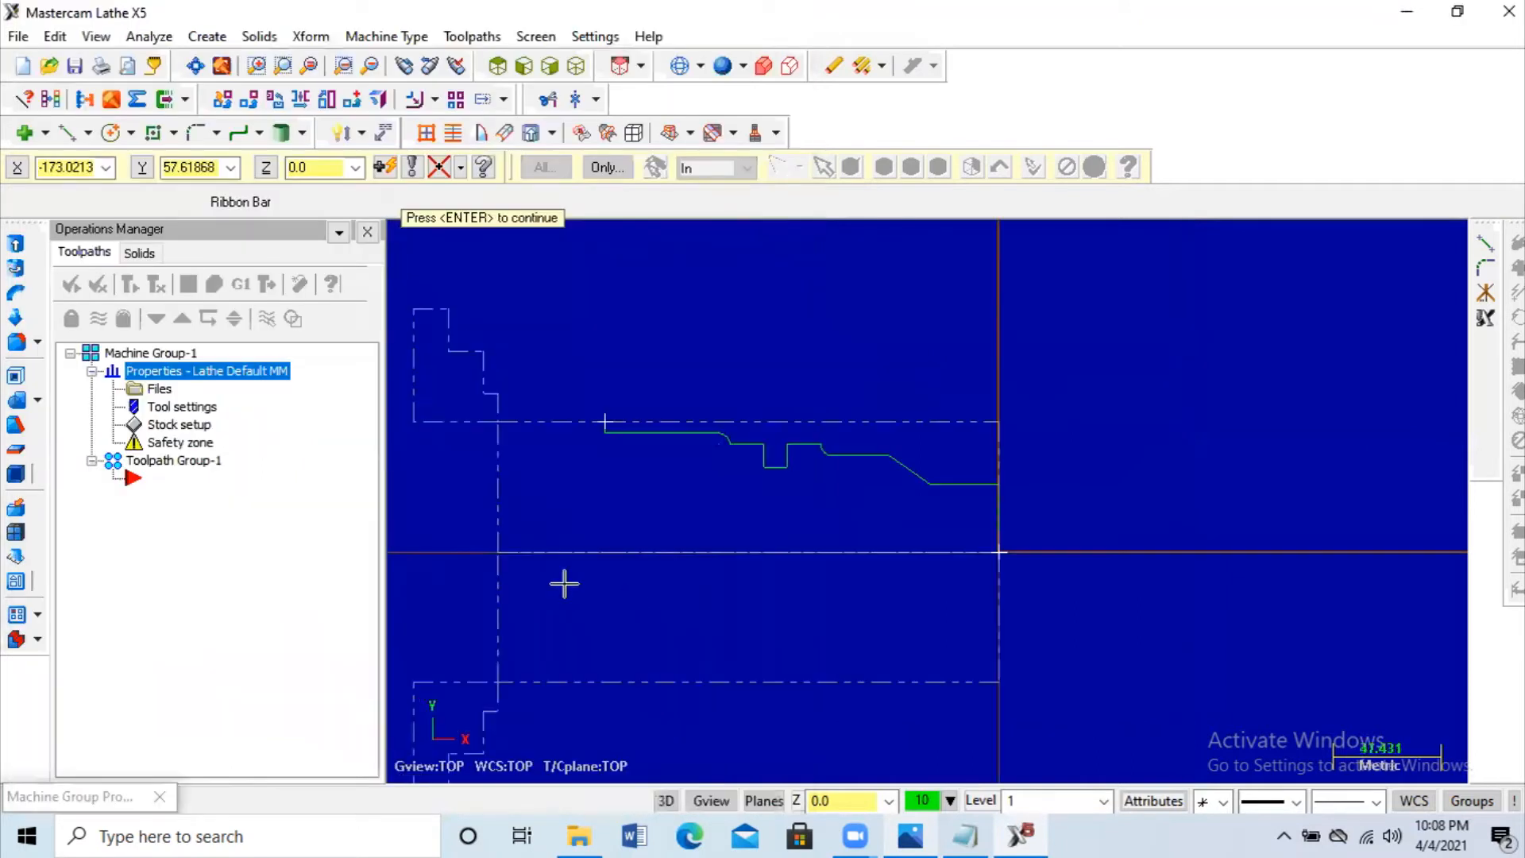
{"action": "scroll", "coordinate": [618, 628], "scroll_direction": "down", "scroll_amount": 1}
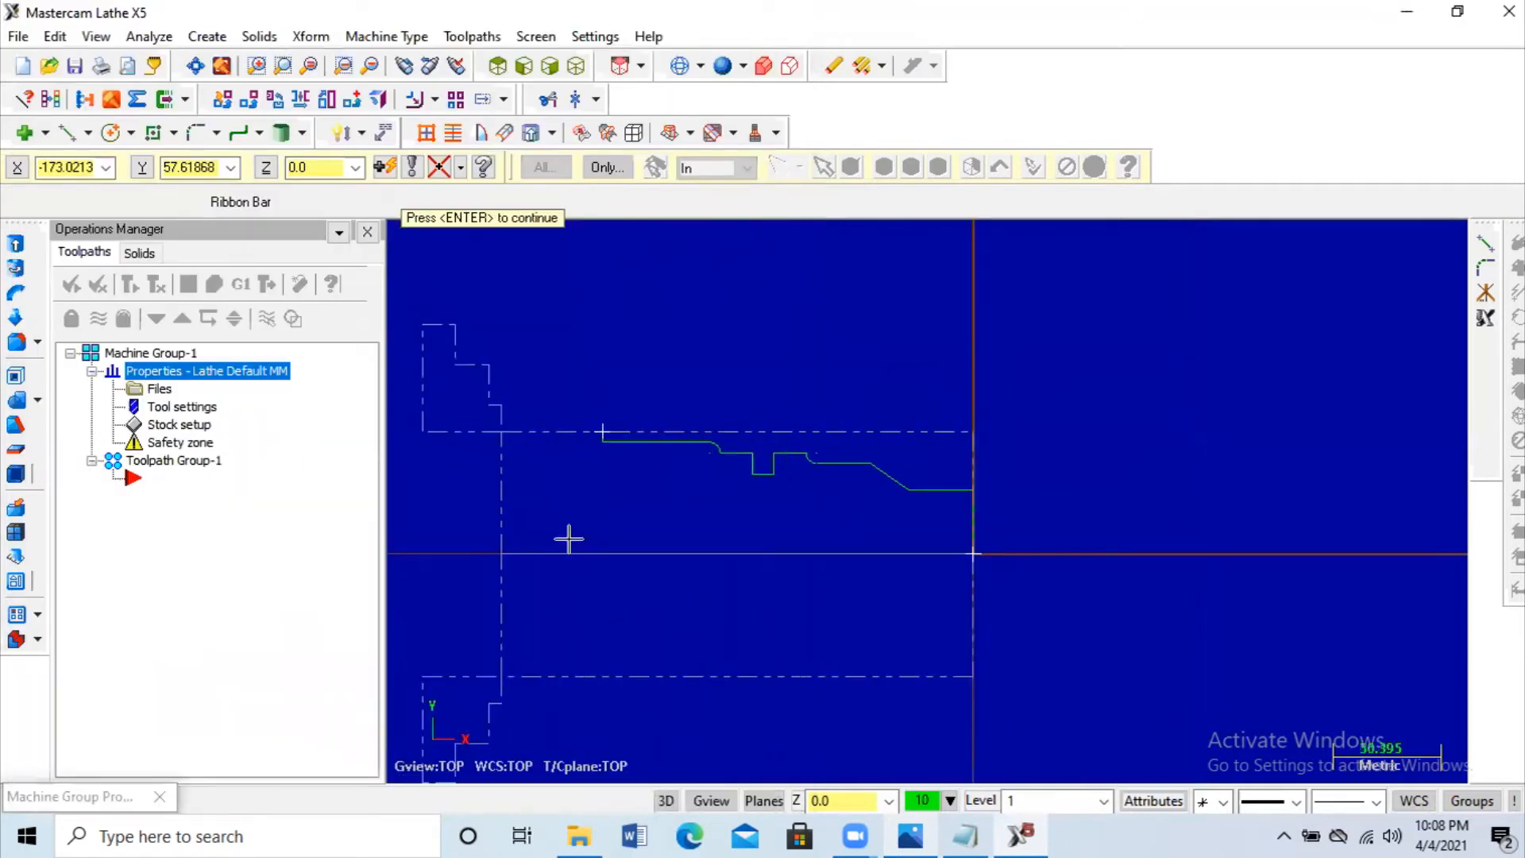
{"action": "key", "text": "Return"}
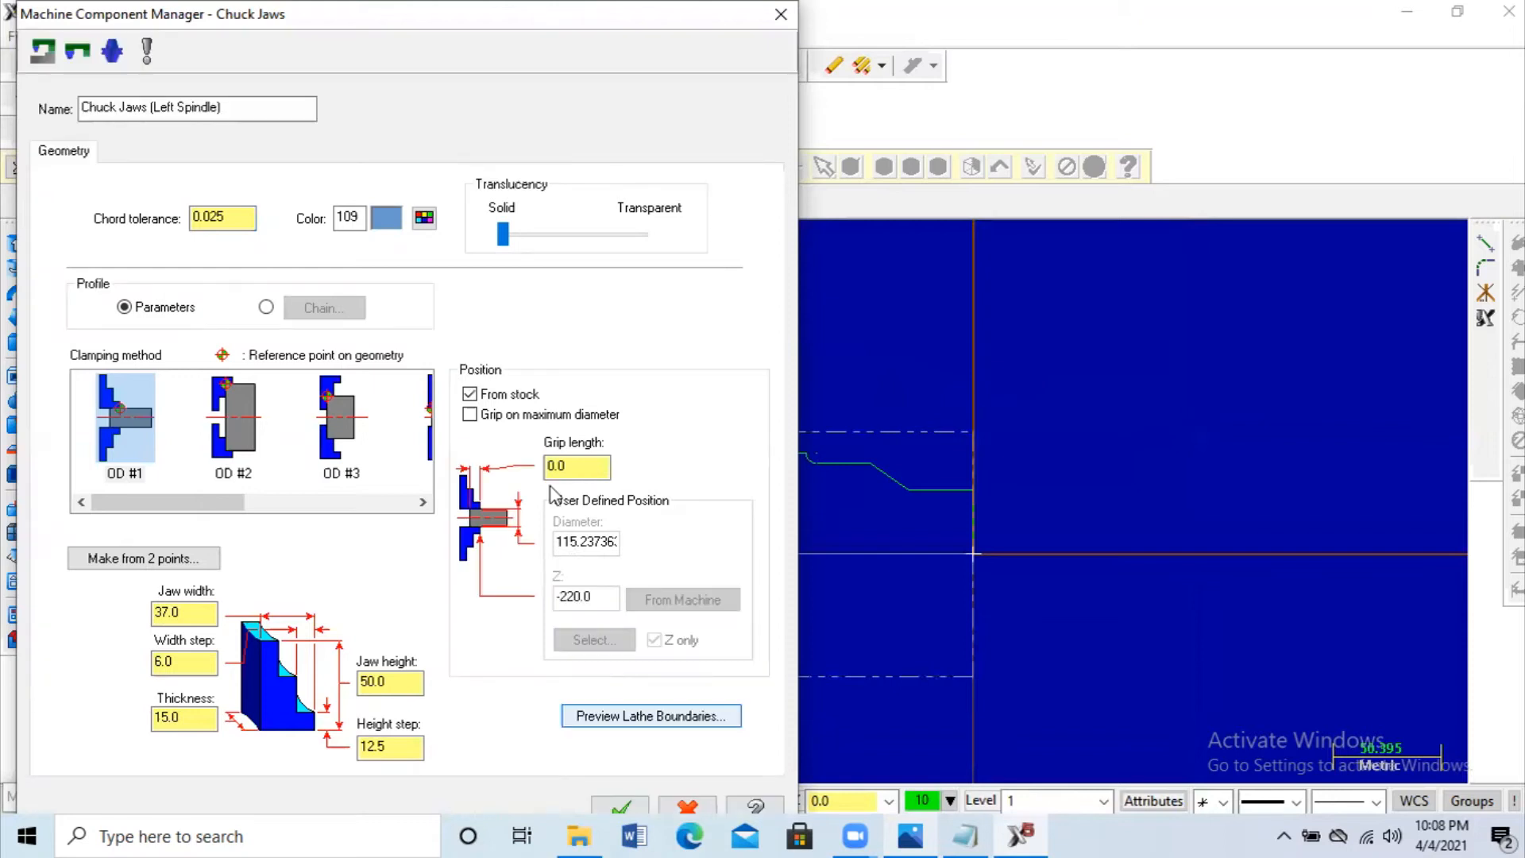
Step: Set the chuck jaws' grip length to 25 mm, preview the boundaries and accept the jaws and the machine group properties
{"action": "left_click_drag", "start_coordinate": [583, 473], "coordinate": [466, 445]}
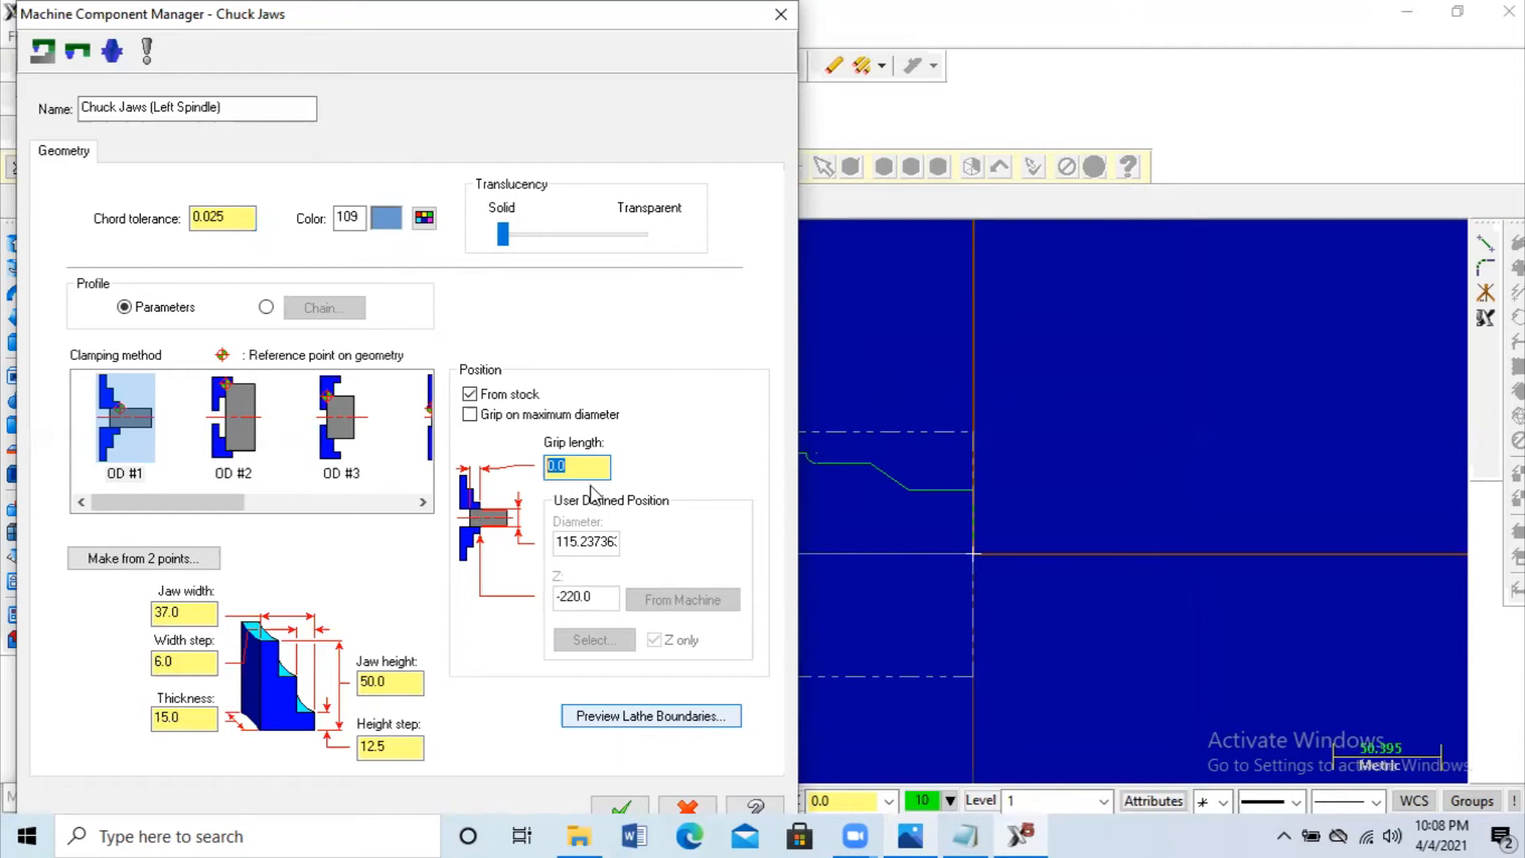
{"action": "type", "text": "25"}
{"action": "left_click", "coordinate": [673, 718]}
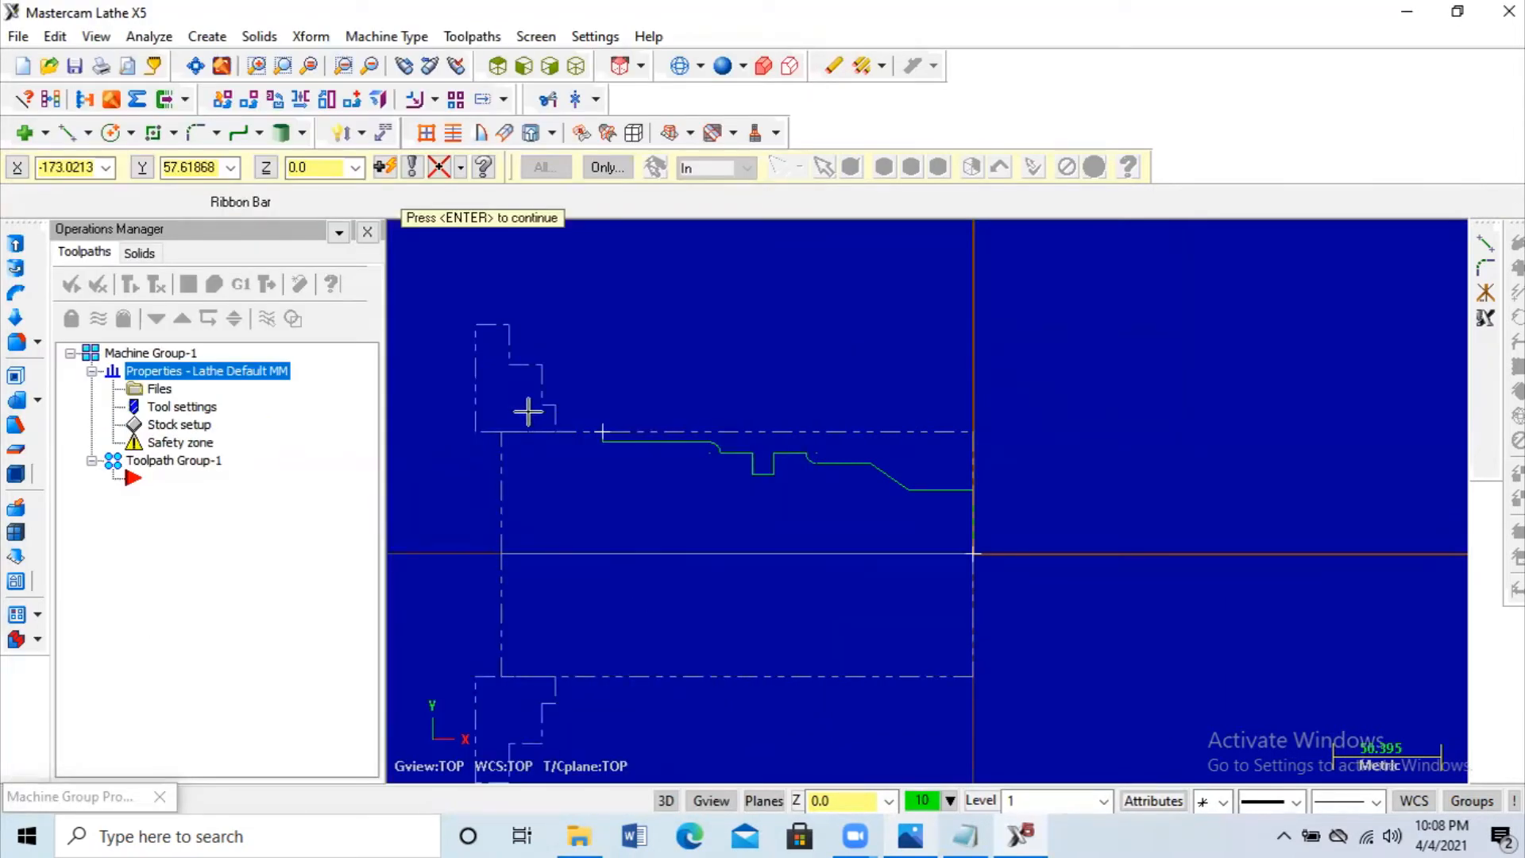
{"action": "key", "text": "Return"}
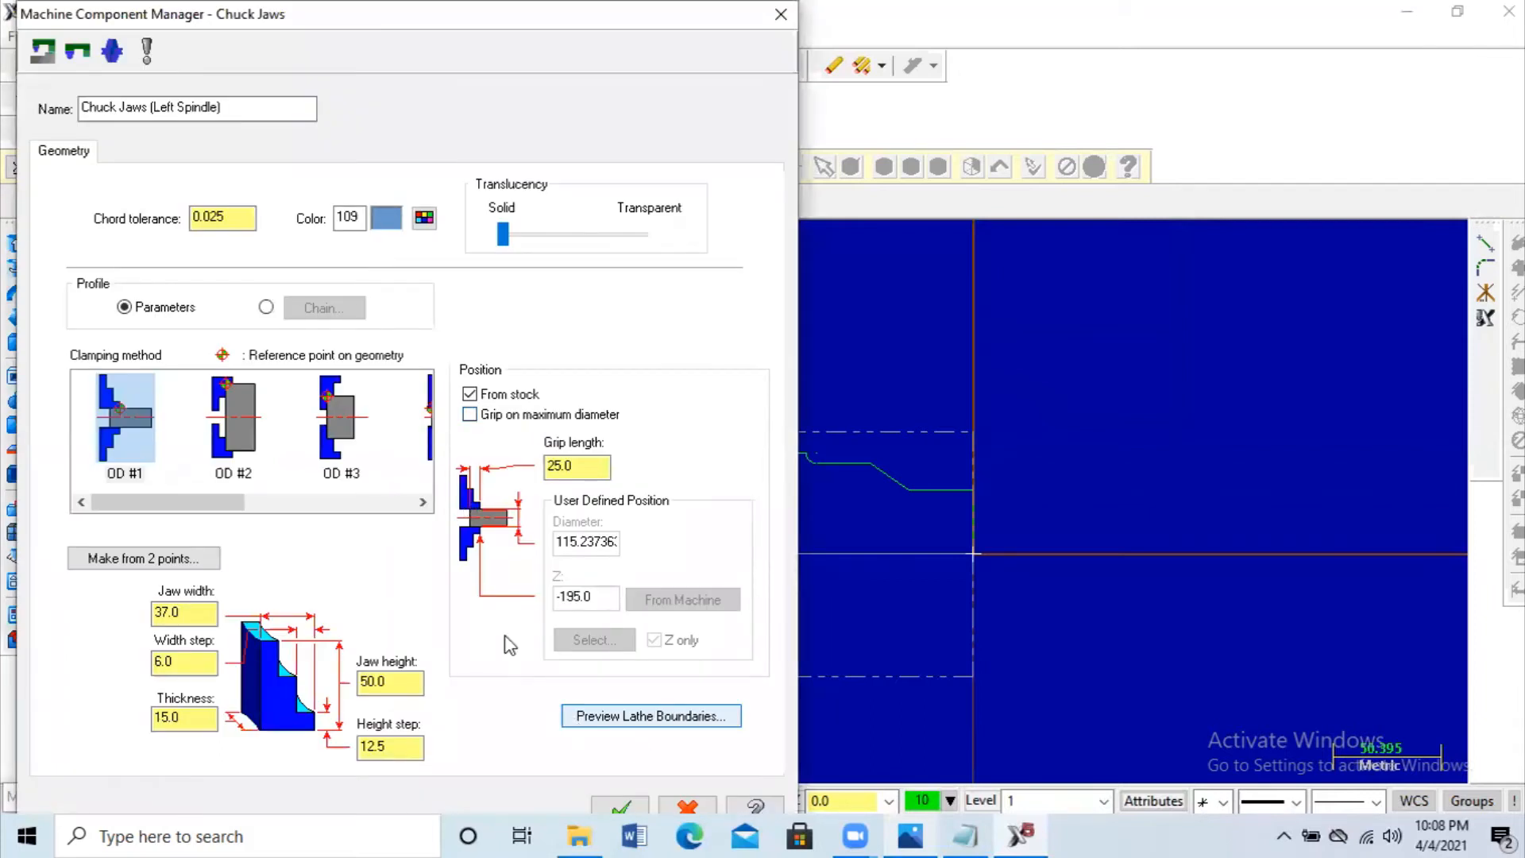
{"action": "left_click_drag", "start_coordinate": [413, 18], "coordinate": [378, 17]}
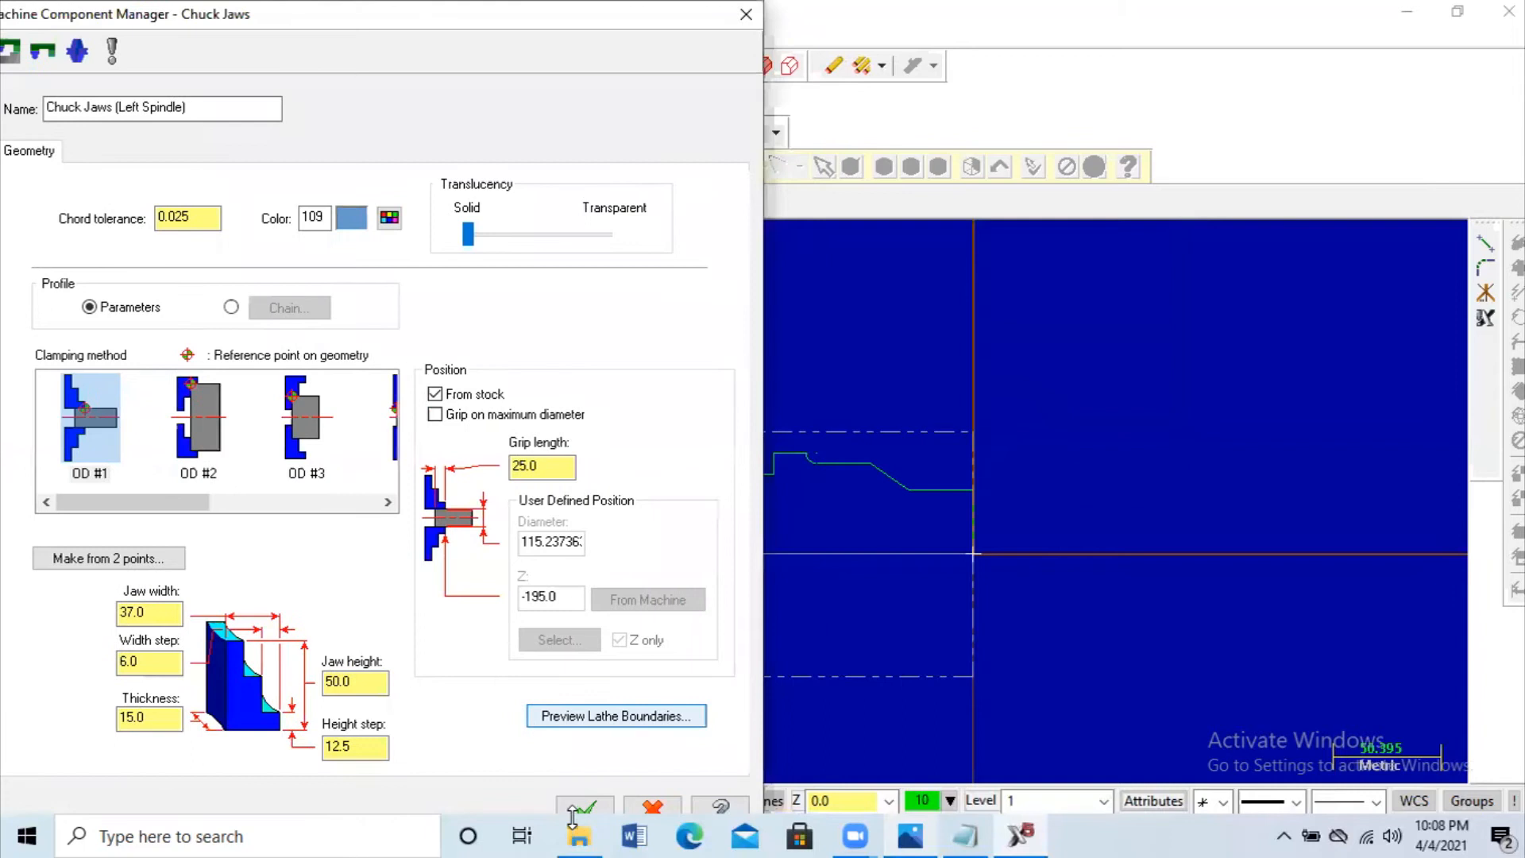
{"action": "left_click", "coordinate": [572, 810]}
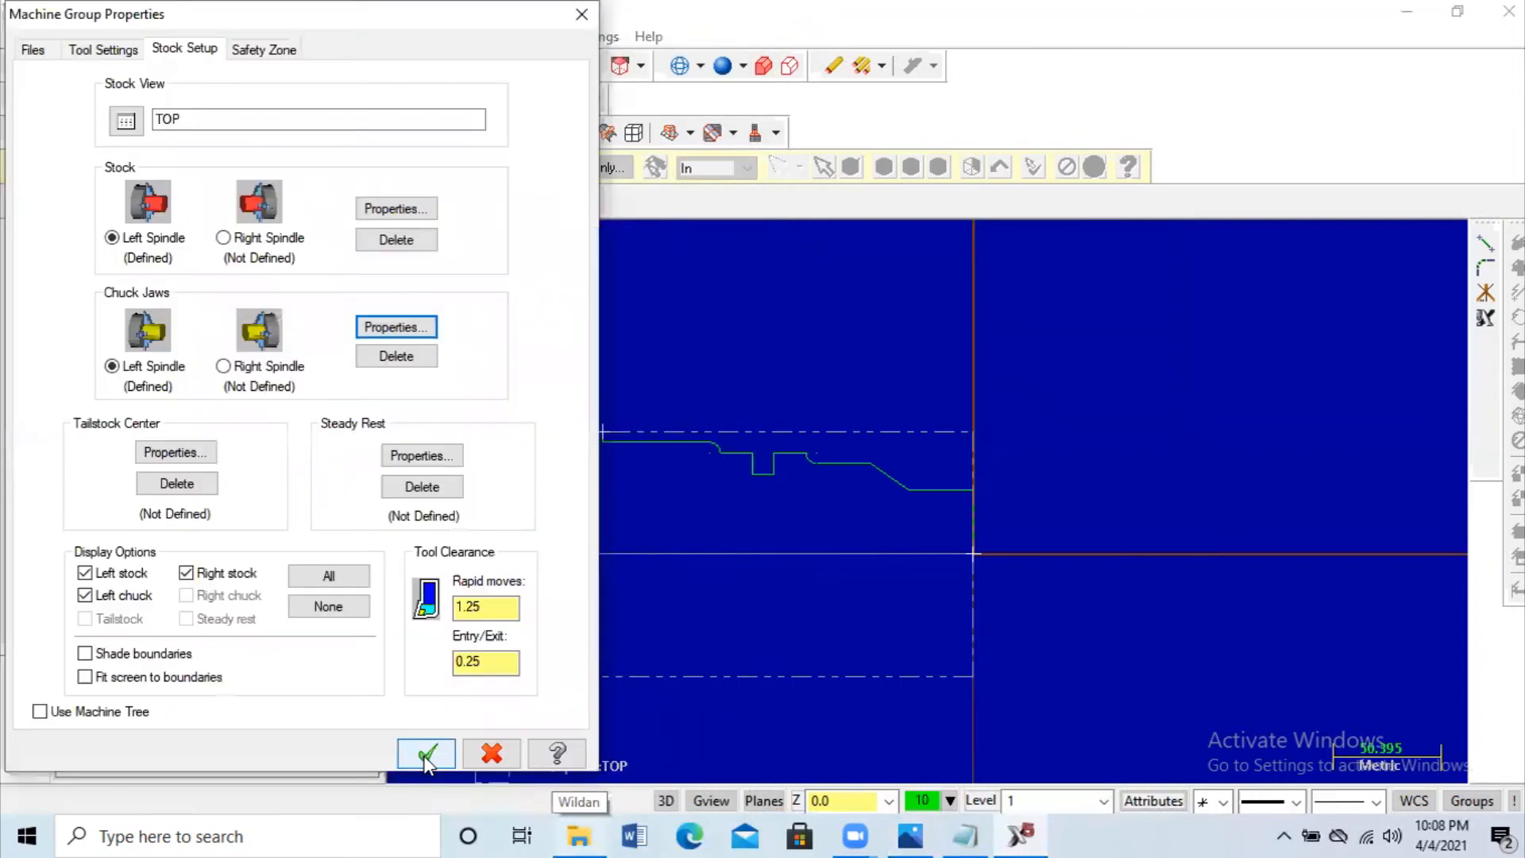
{"action": "left_click", "coordinate": [426, 755]}
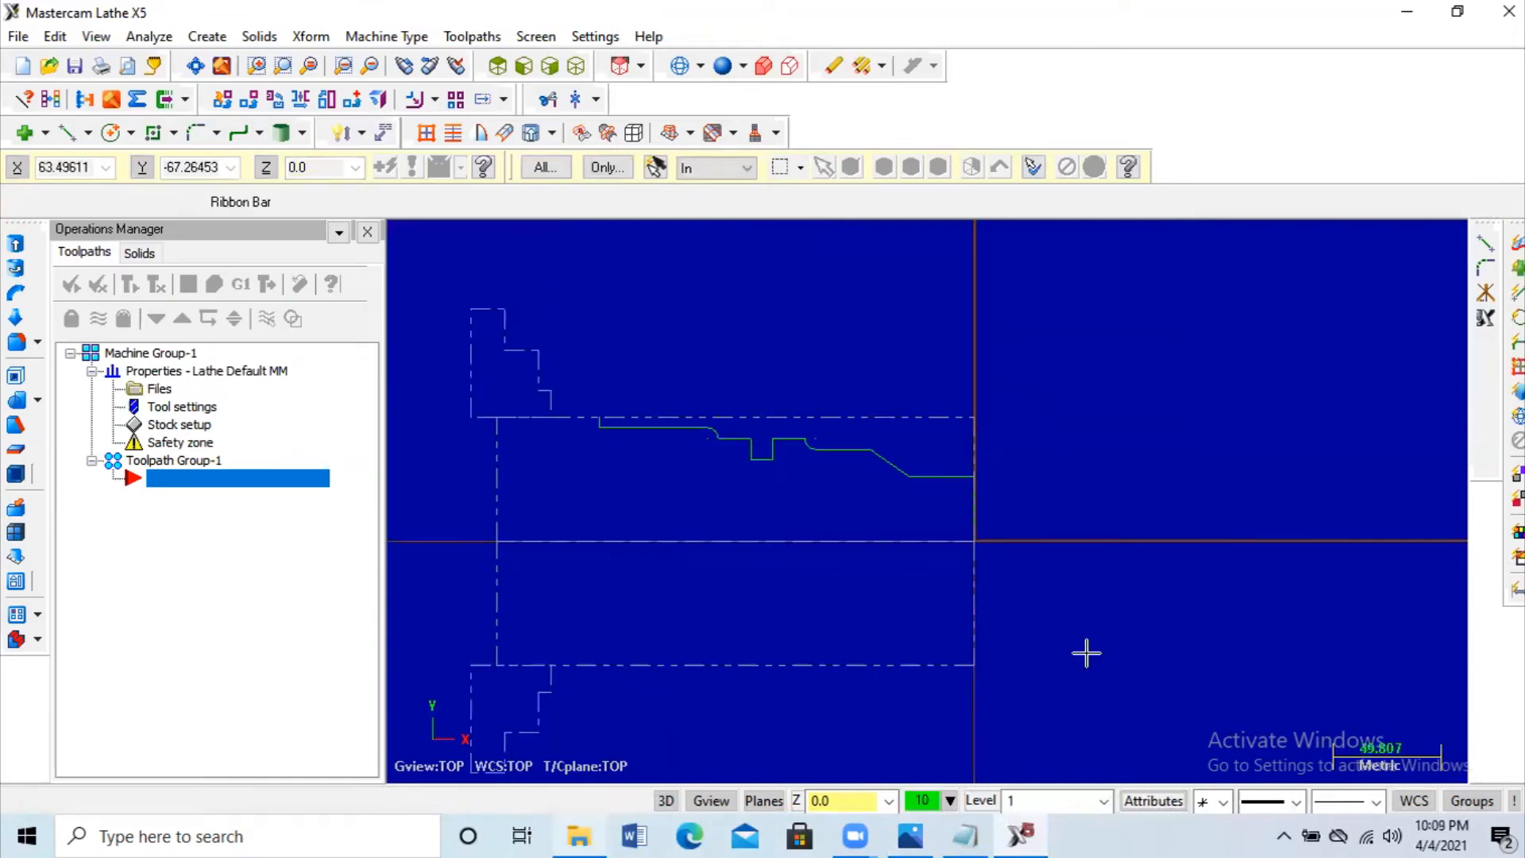
Step: Create a lathe Face toolpath with T as the NC name
{"action": "scroll", "coordinate": [425, 662], "scroll_direction": "up", "scroll_amount": 1}
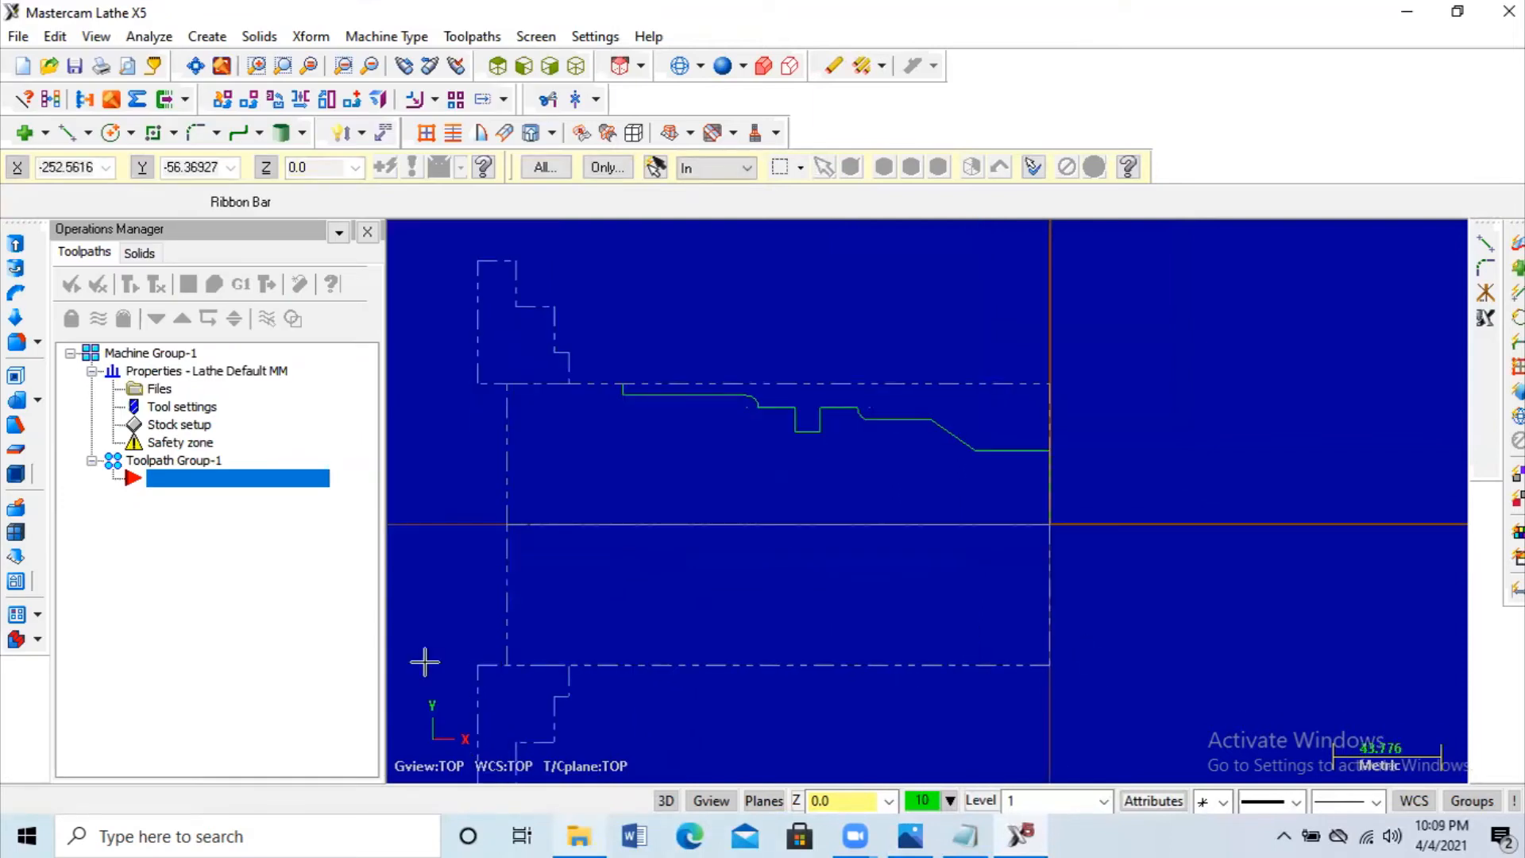
{"action": "scroll", "coordinate": [817, 488], "scroll_direction": "down", "scroll_amount": 1}
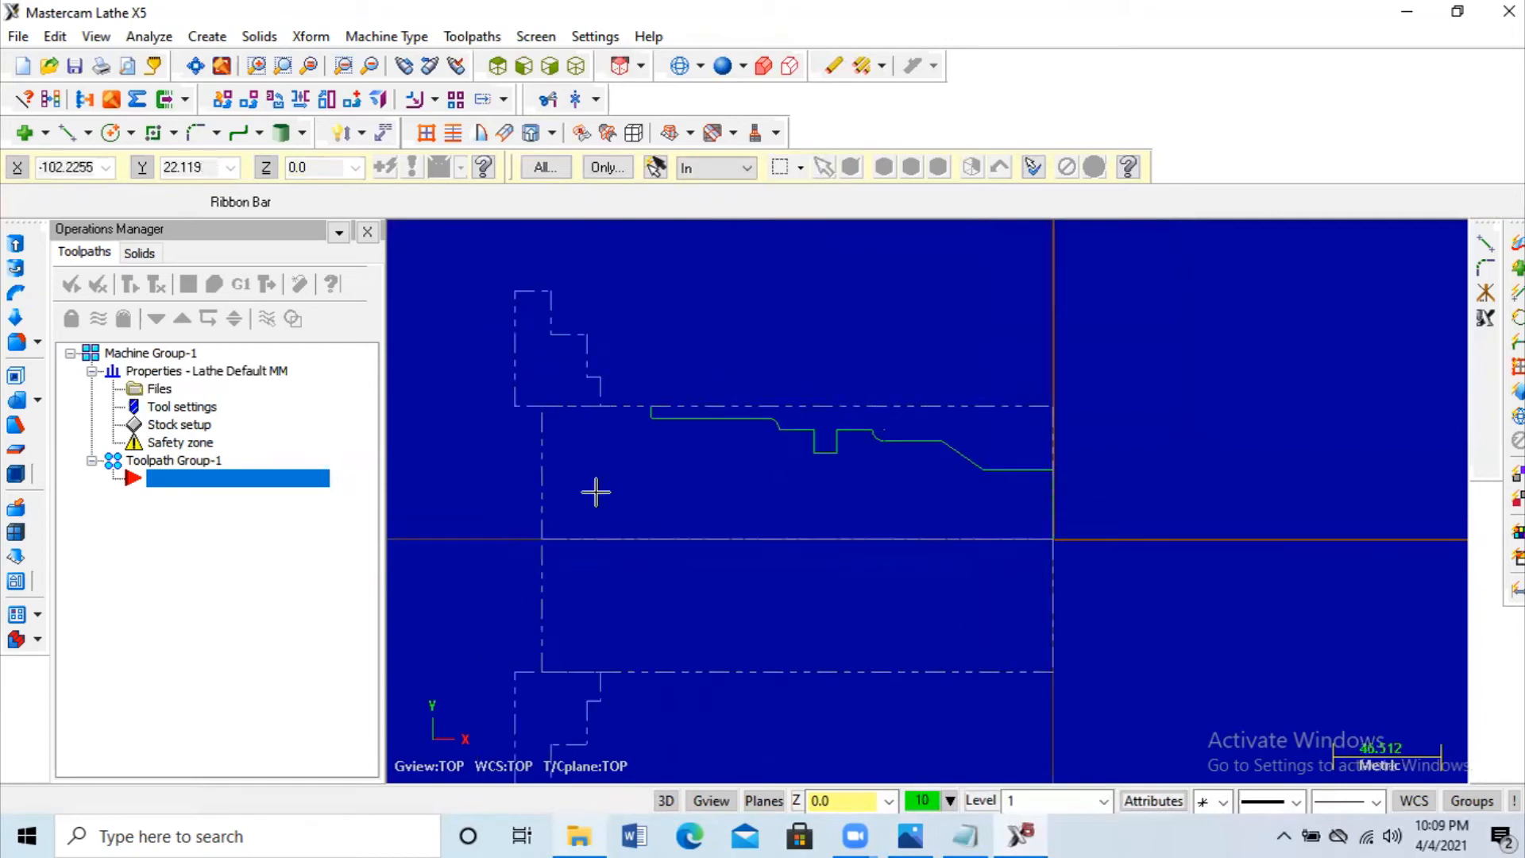
{"action": "scroll", "coordinate": [455, 553], "scroll_direction": "up", "scroll_amount": 1}
{"action": "scroll", "coordinate": [461, 557], "scroll_direction": "down", "scroll_amount": 1}
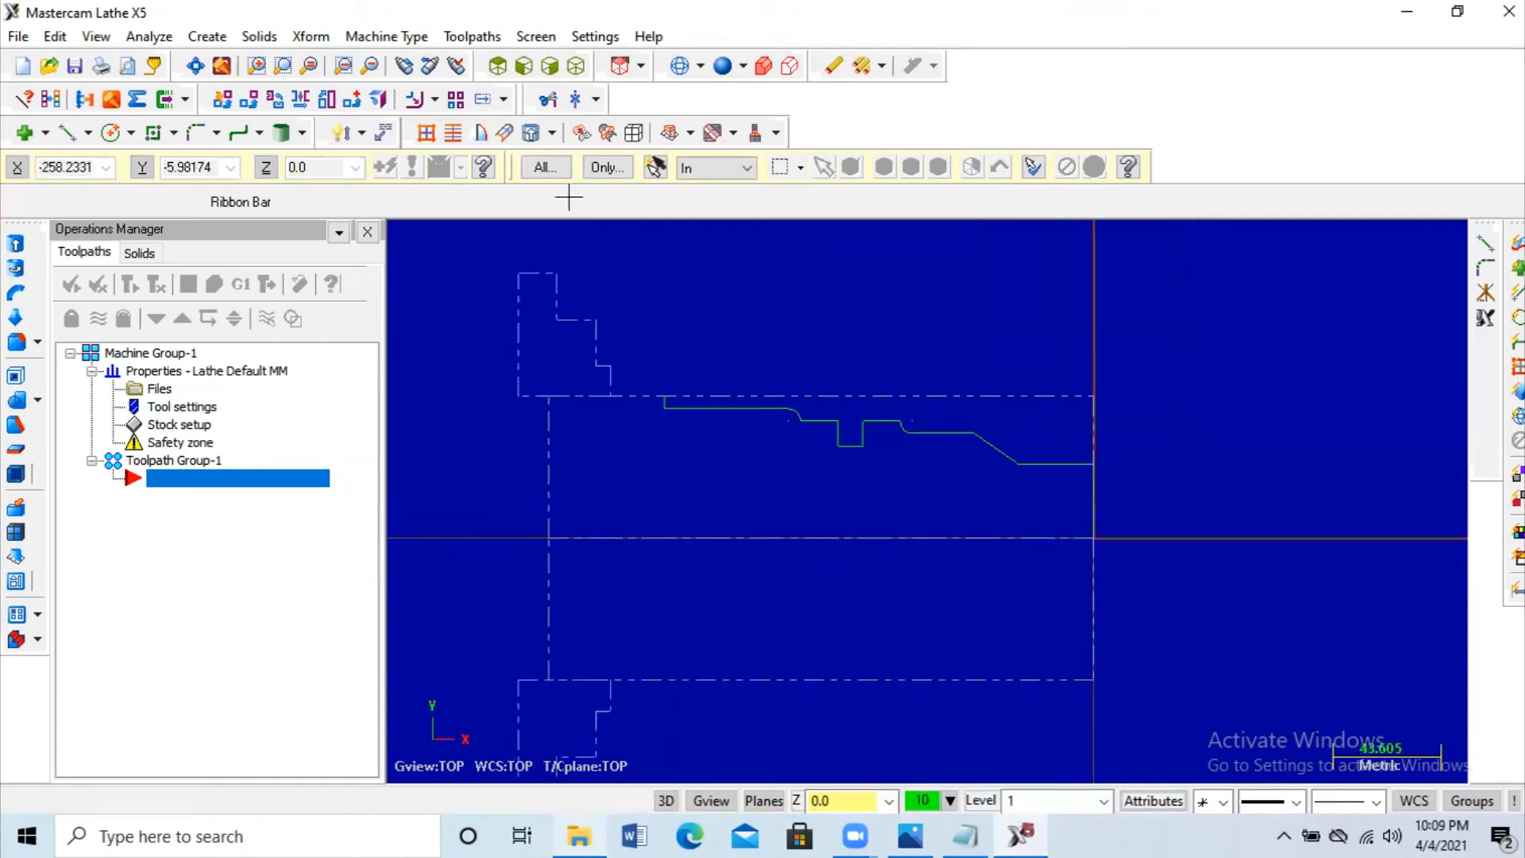
{"action": "left_click", "coordinate": [485, 37]}
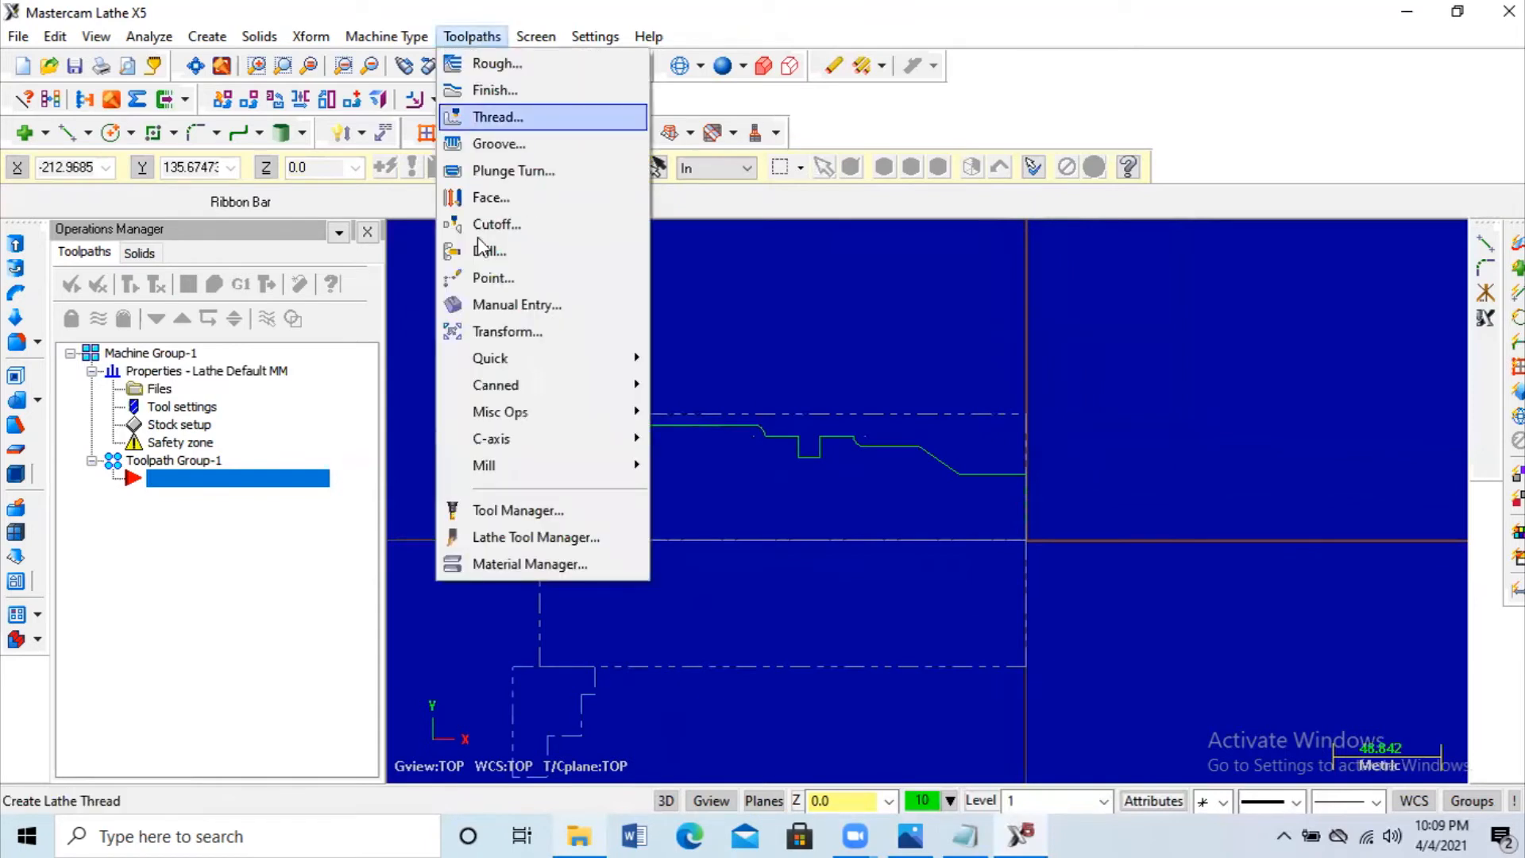
{"action": "left_click", "coordinate": [485, 197]}
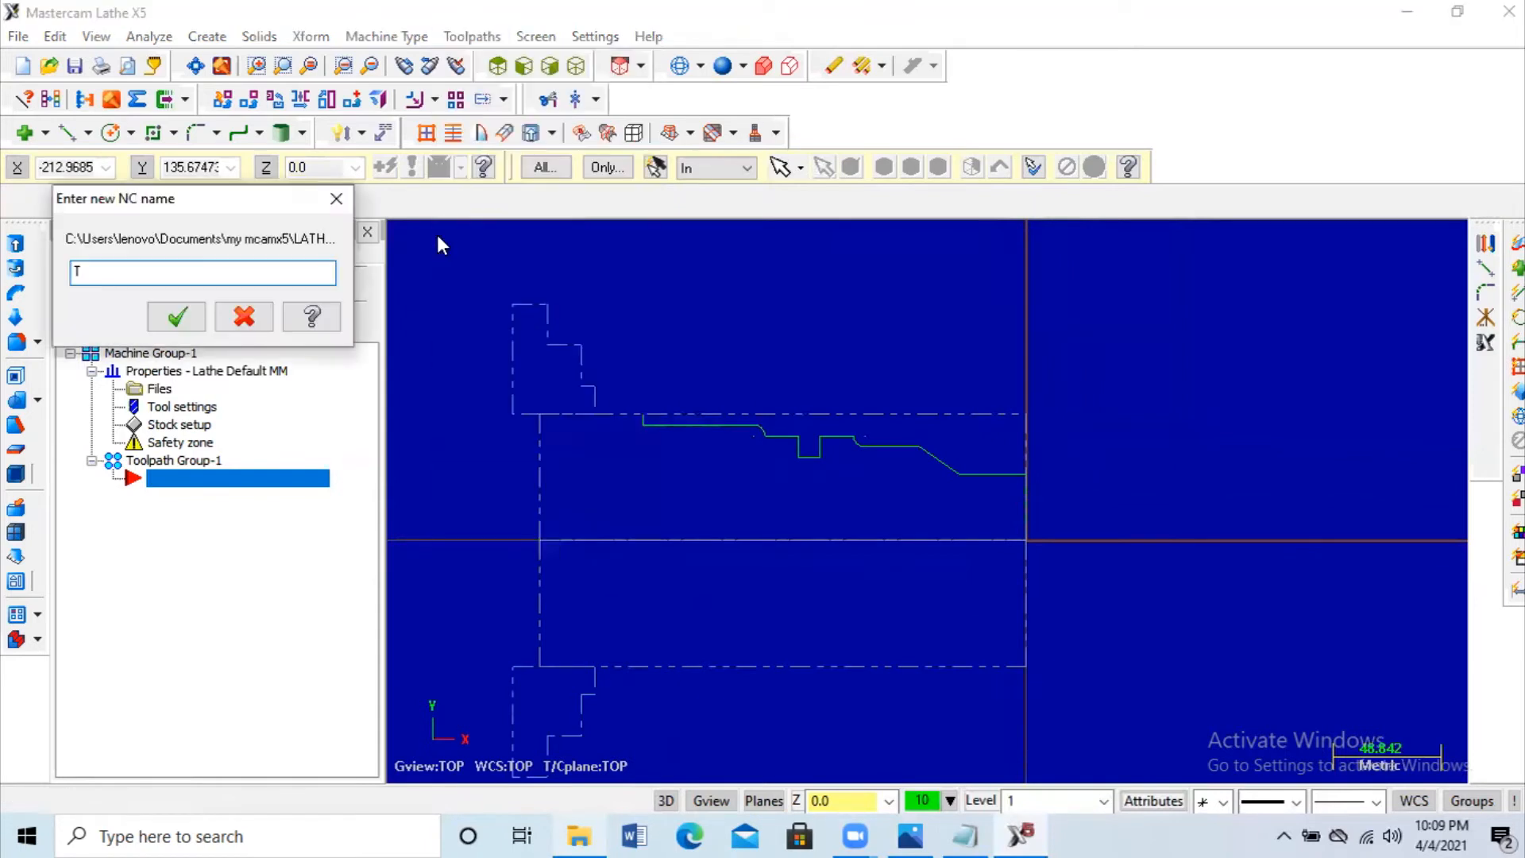
{"action": "type", "text": "T"}
{"action": "left_click_drag", "start_coordinate": [49, 268], "coordinate": [98, 279]}
{"action": "left_click", "coordinate": [104, 279]}
{"action": "left_click", "coordinate": [169, 318]}
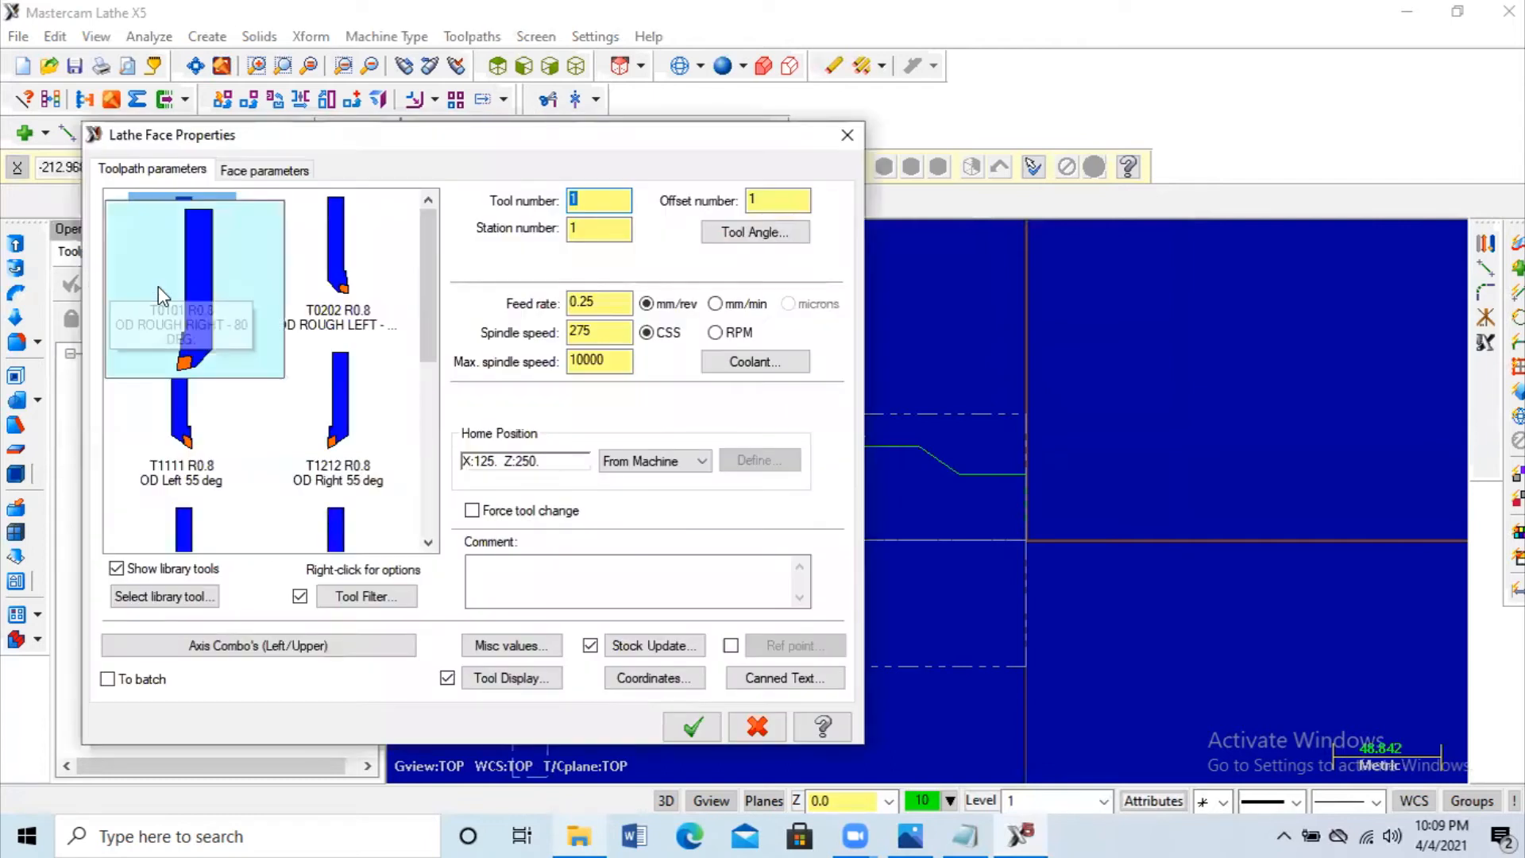
Step: Choose the T3131 R0.8 ROUGH FACE RIGHT - 80 DEG. tool for the facing operation
{"action": "left_click_drag", "start_coordinate": [435, 291], "coordinate": [453, 361]}
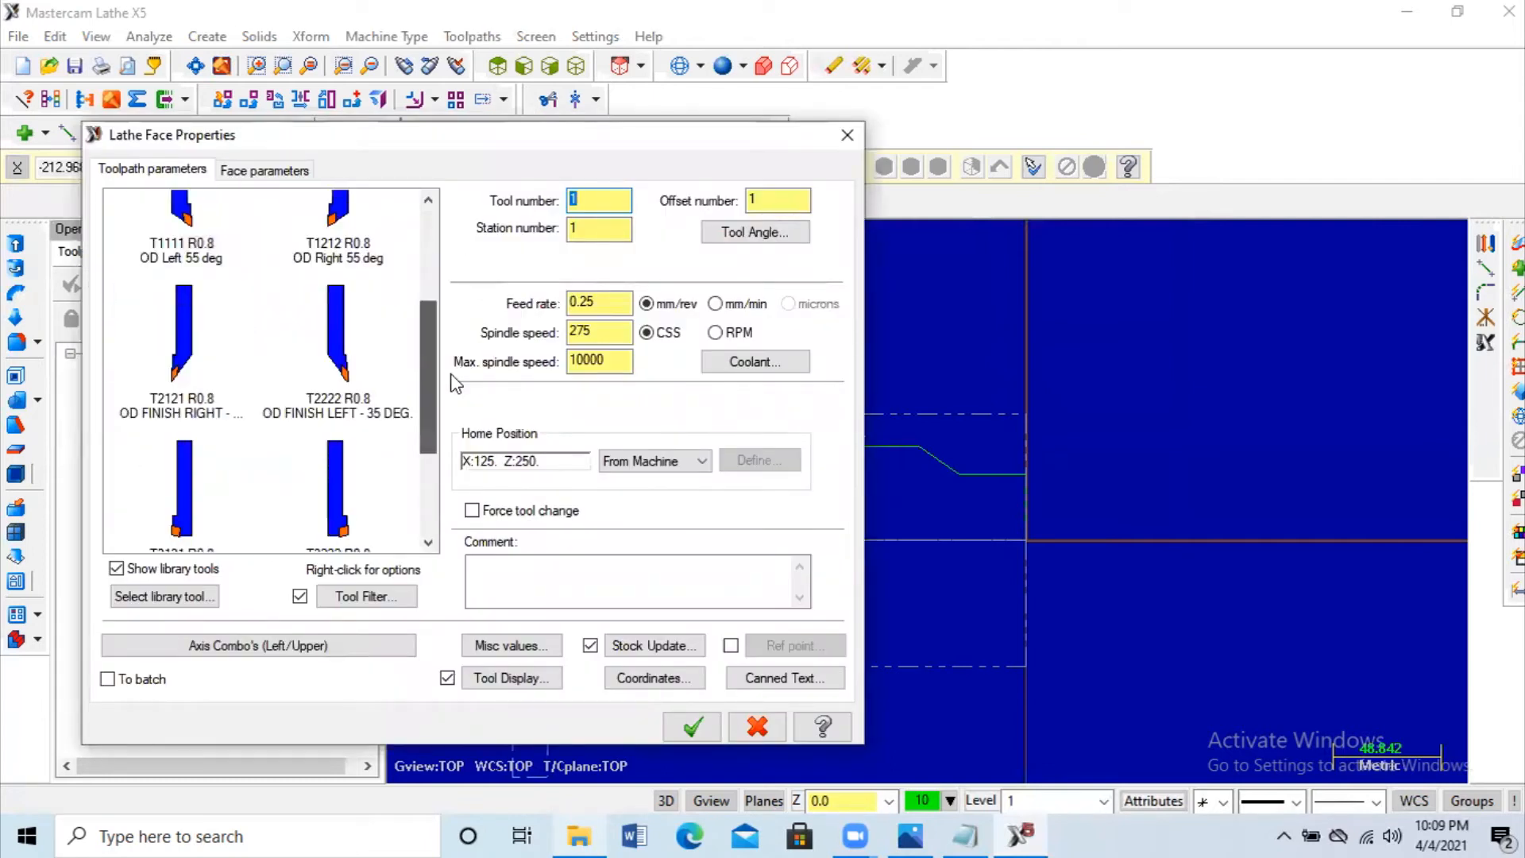
{"action": "scroll", "coordinate": [194, 383], "scroll_direction": "down", "scroll_amount": 1}
{"action": "left_click", "coordinate": [194, 383]}
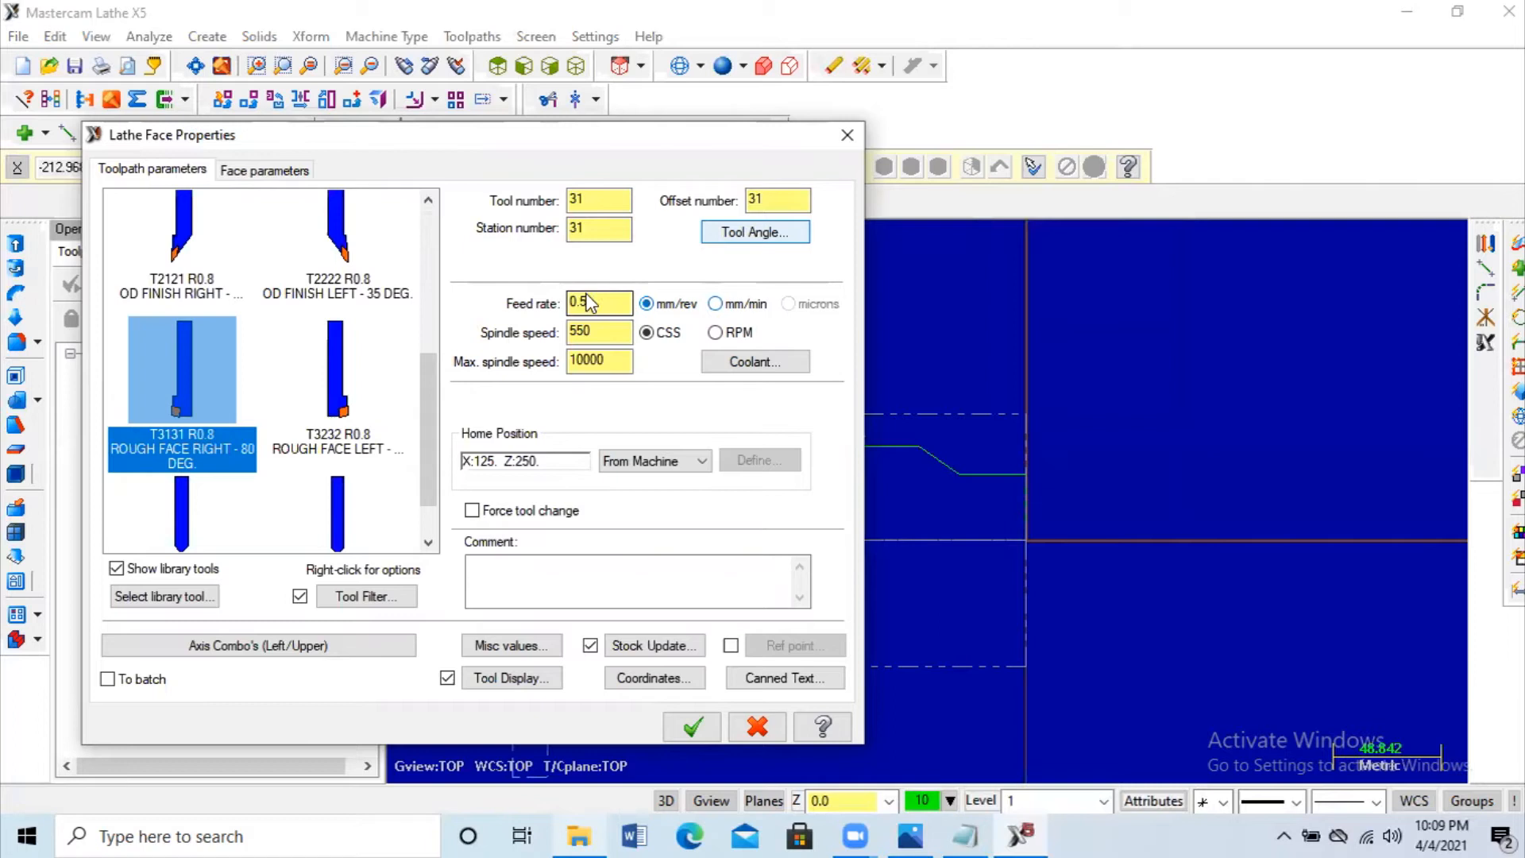
Step: Set the facing feed rate to 104 mm/min and the spindle speed to 530 RPM
{"action": "left_click", "coordinate": [713, 306]}
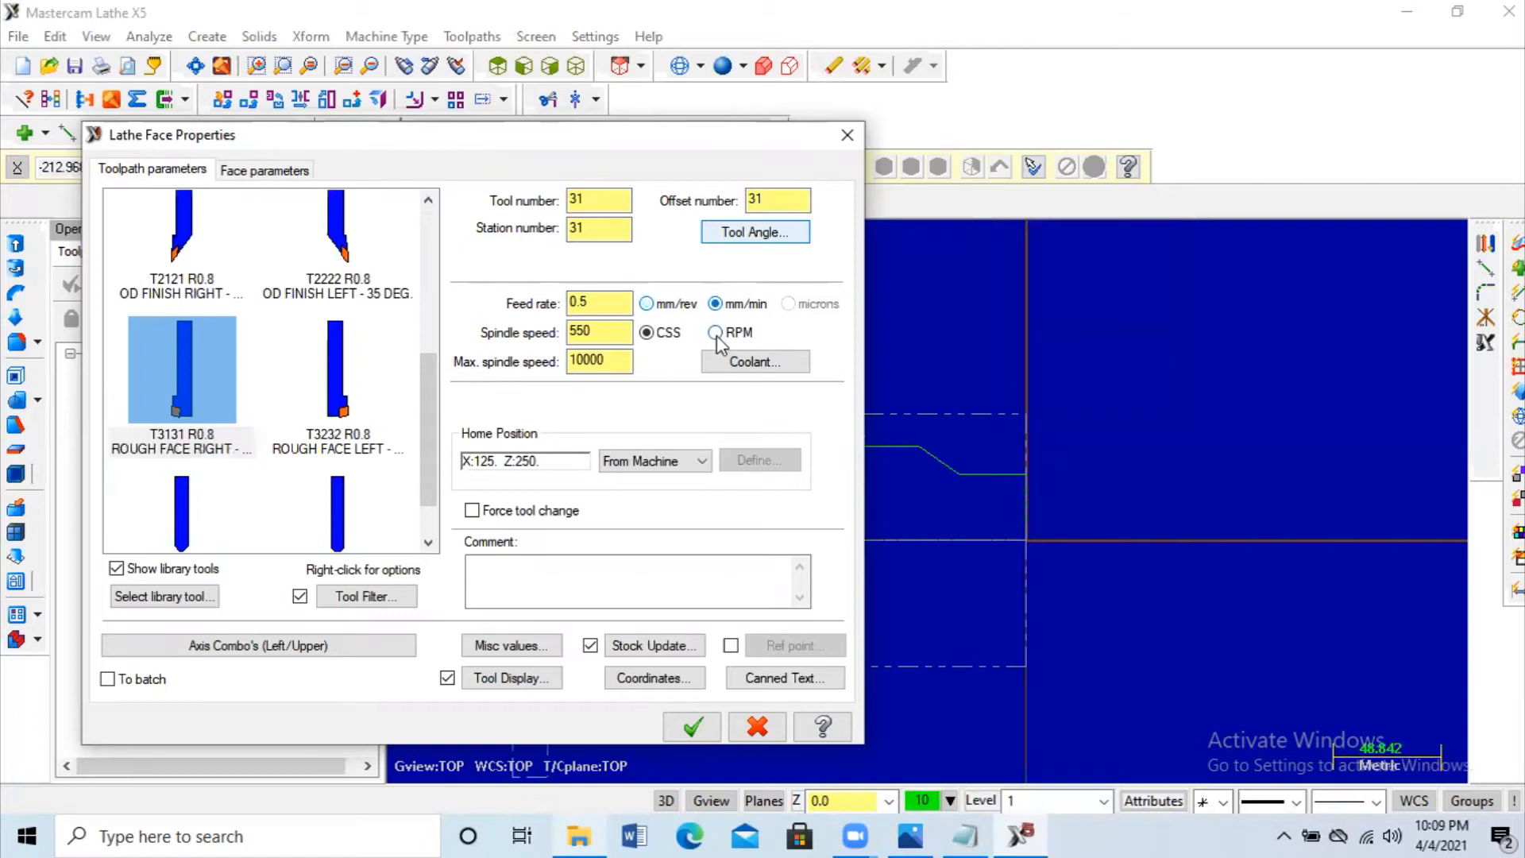
{"action": "left_click", "coordinate": [714, 332]}
{"action": "double_click", "coordinate": [601, 300]}
{"action": "type", "text": "104"}
{"action": "key", "text": "Tab"}
{"action": "type", "text": "530"}
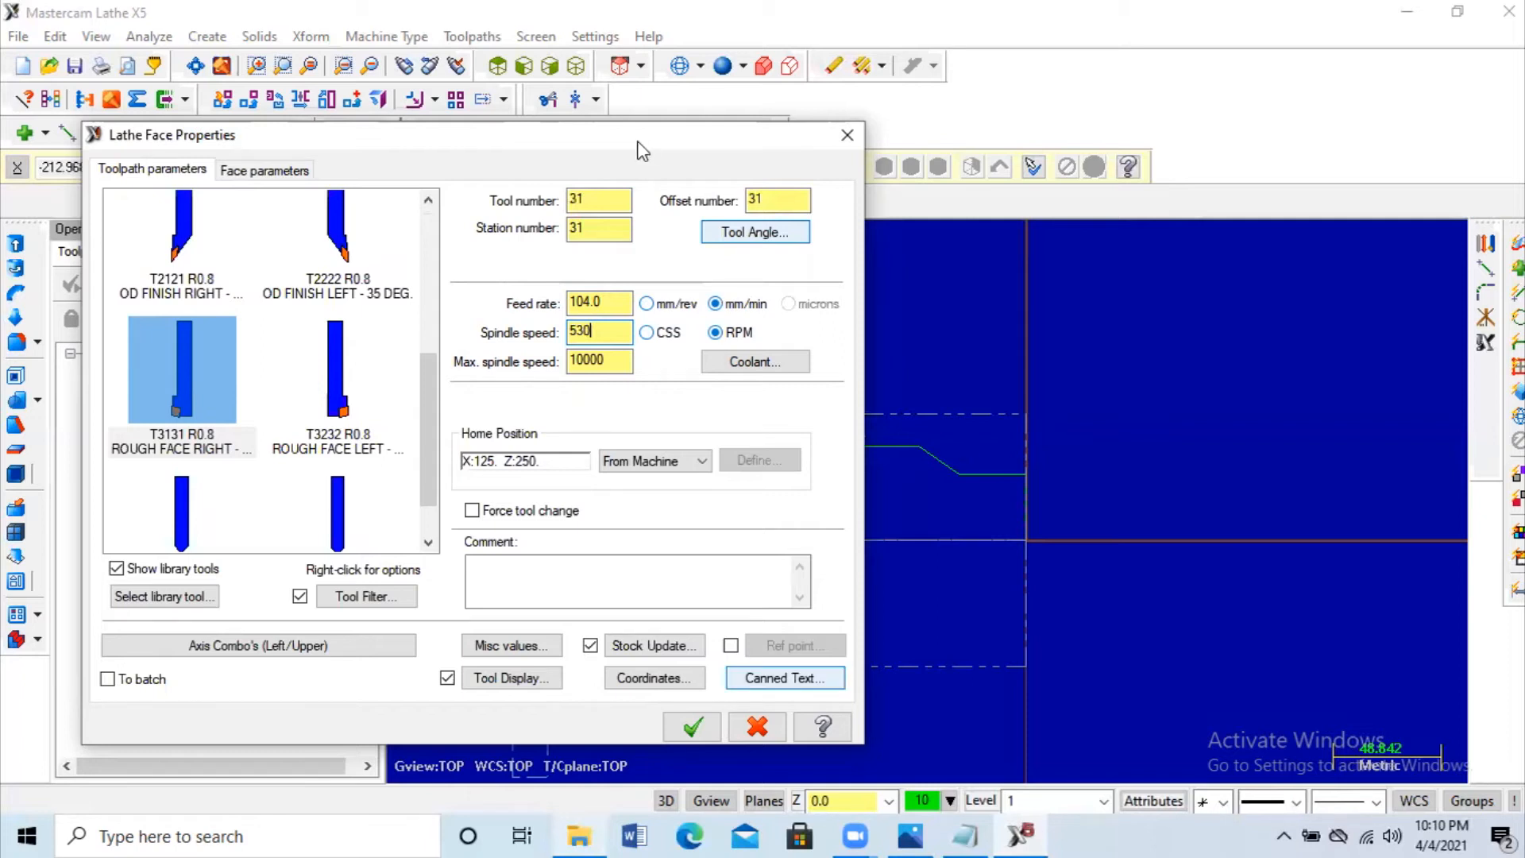
{"action": "left_click_drag", "start_coordinate": [602, 143], "coordinate": [570, 96]}
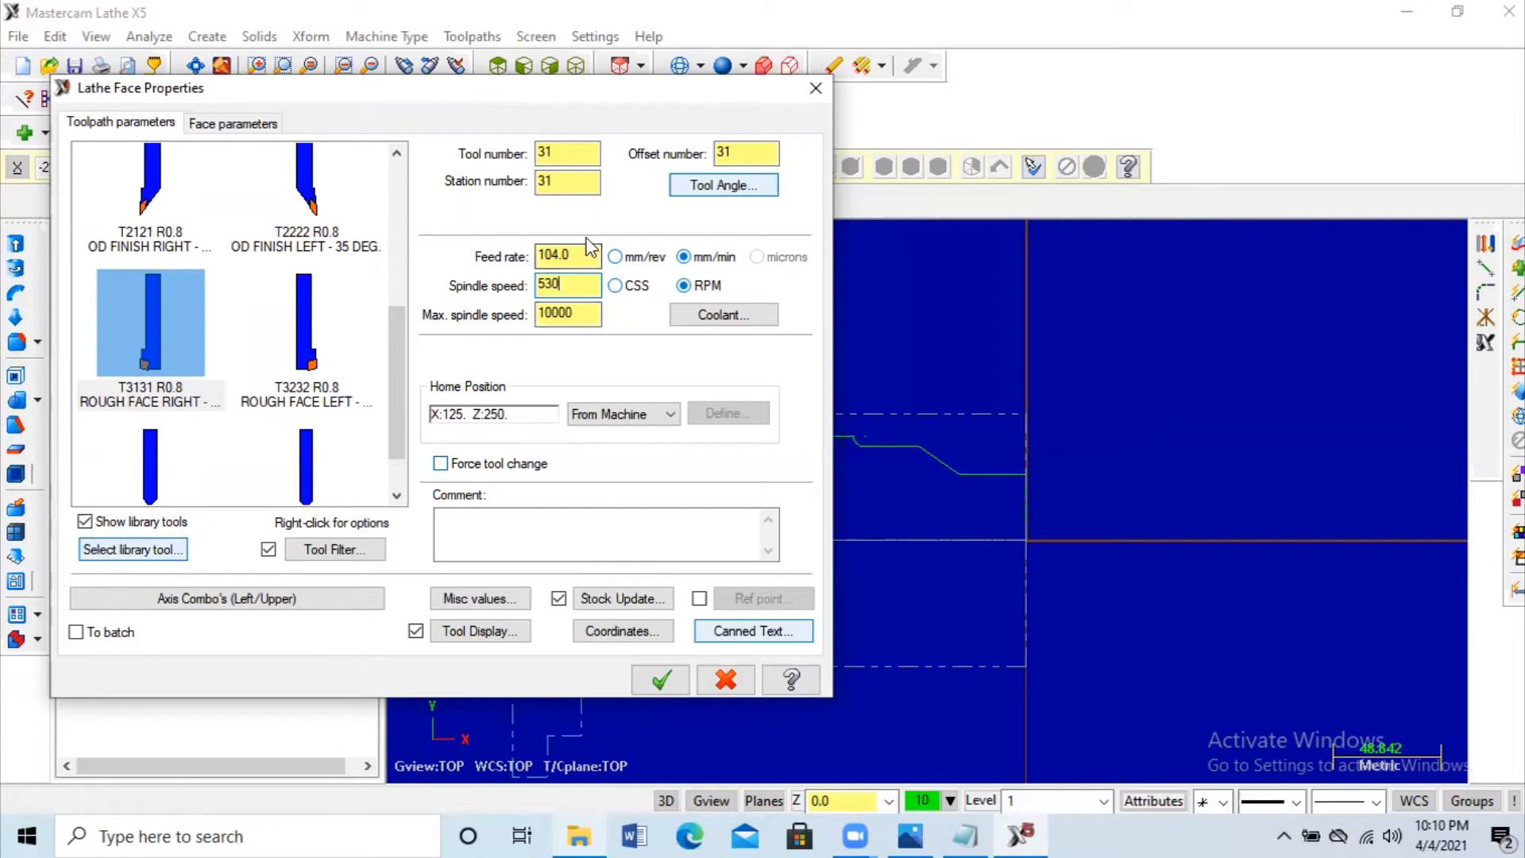
Step: Check the face parameters and accept the facing operation using the stock boundary and default amounts
{"action": "key", "text": "Tab"}
{"action": "key", "text": "Tab"}
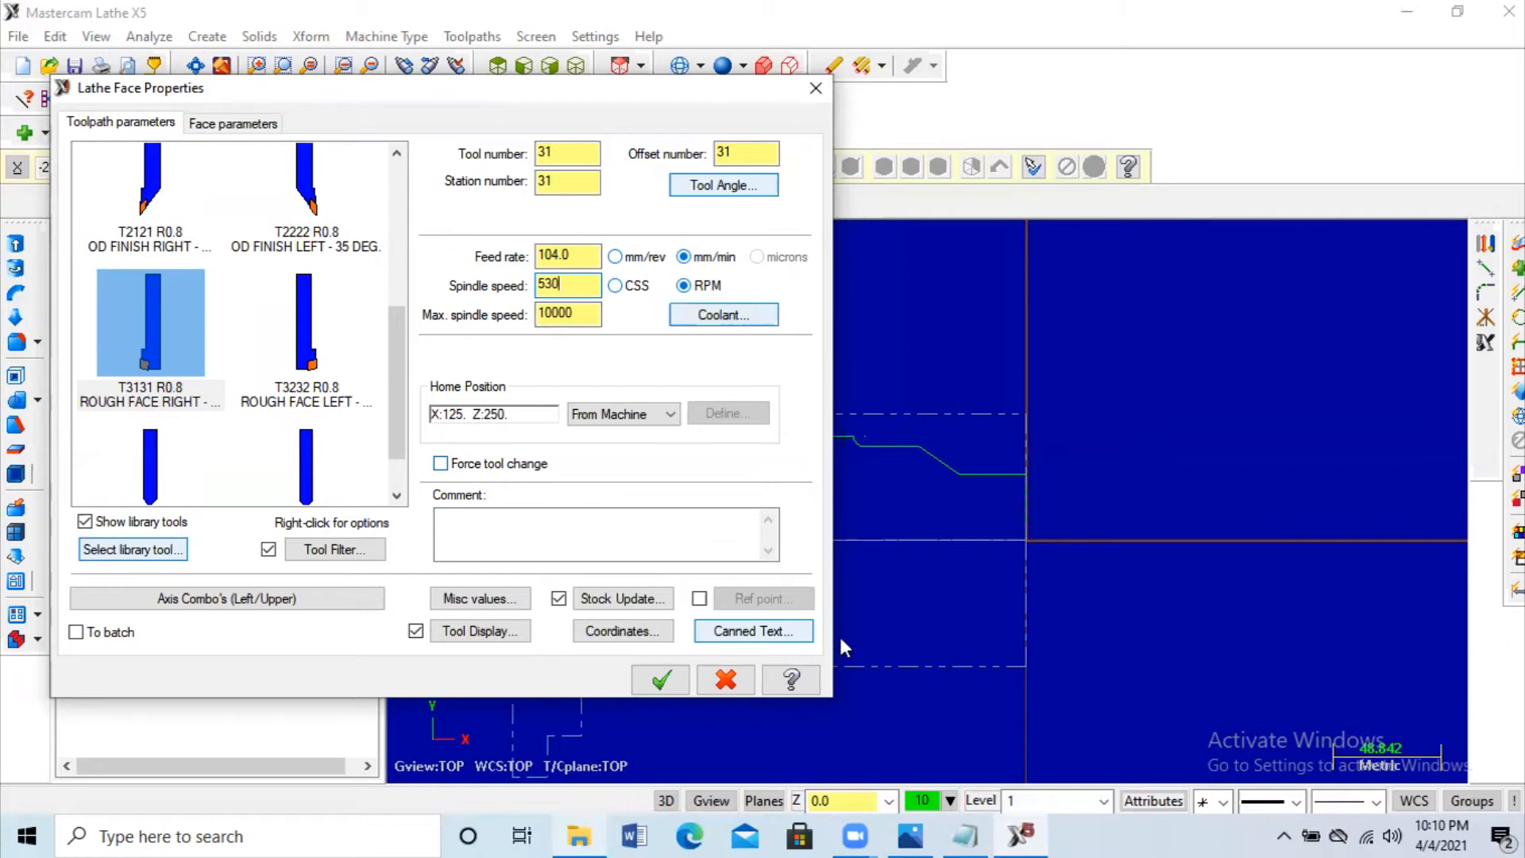
{"action": "left_click", "coordinate": [259, 127]}
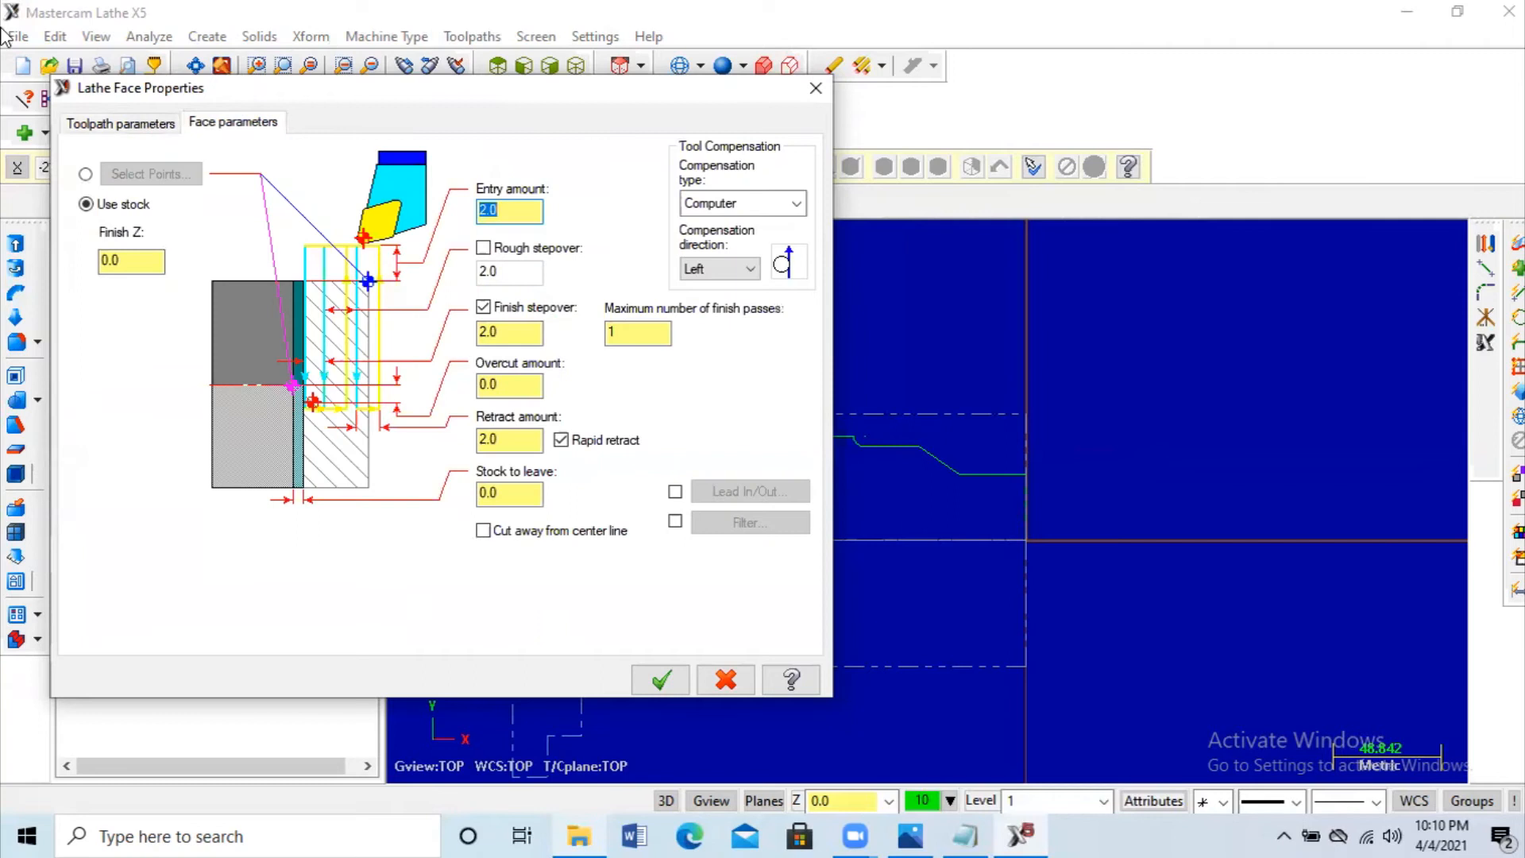
{"action": "left_click", "coordinate": [661, 681]}
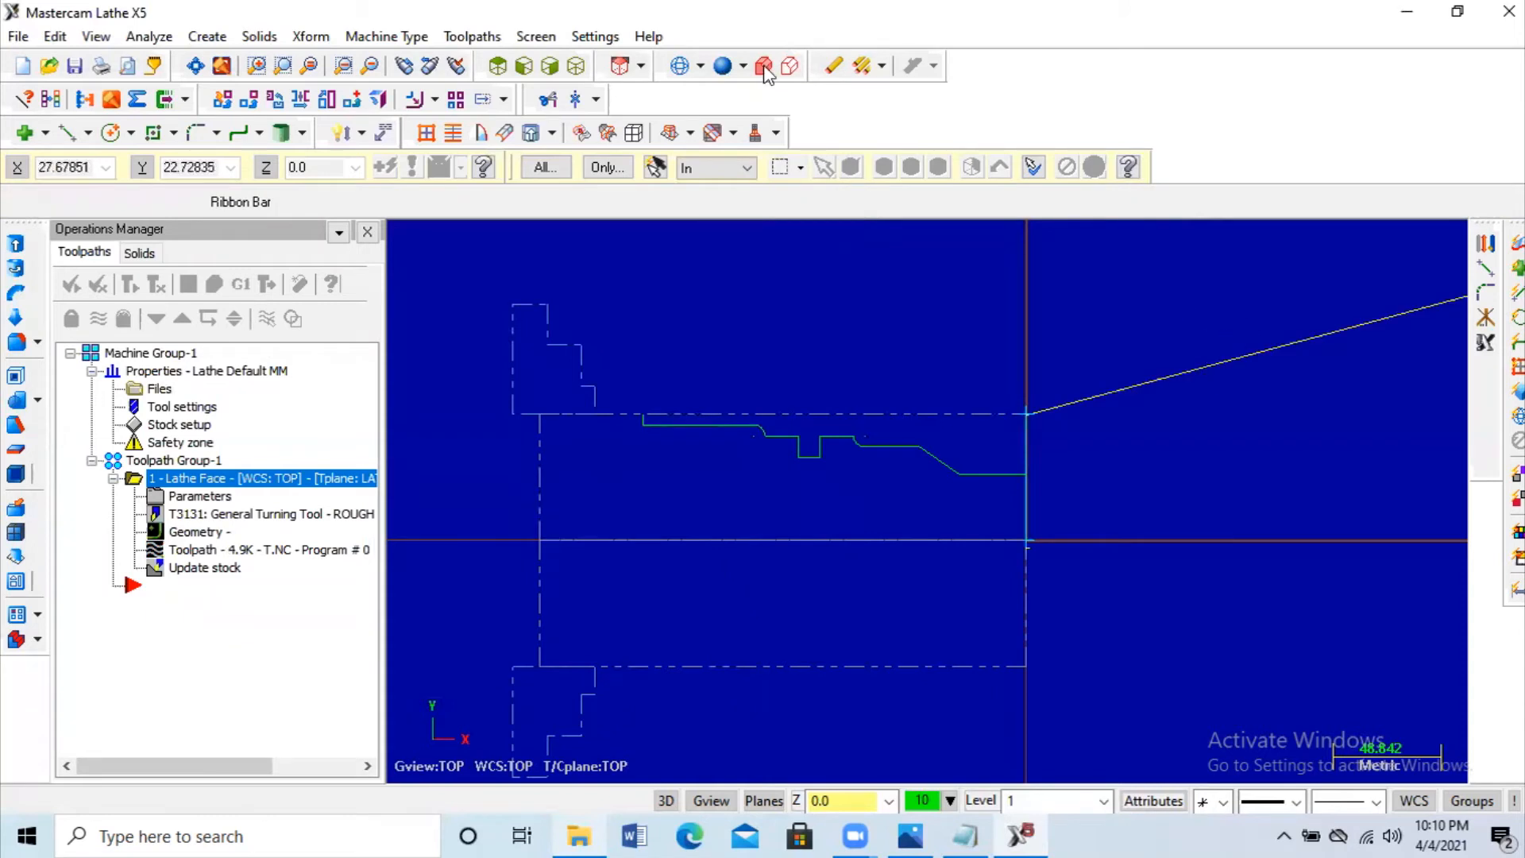
Step: Create a lathe Rough toolpath on a partial chain from the front face line at the centreline to the vertical line at the profile's chuck end
{"action": "left_click", "coordinate": [472, 38]}
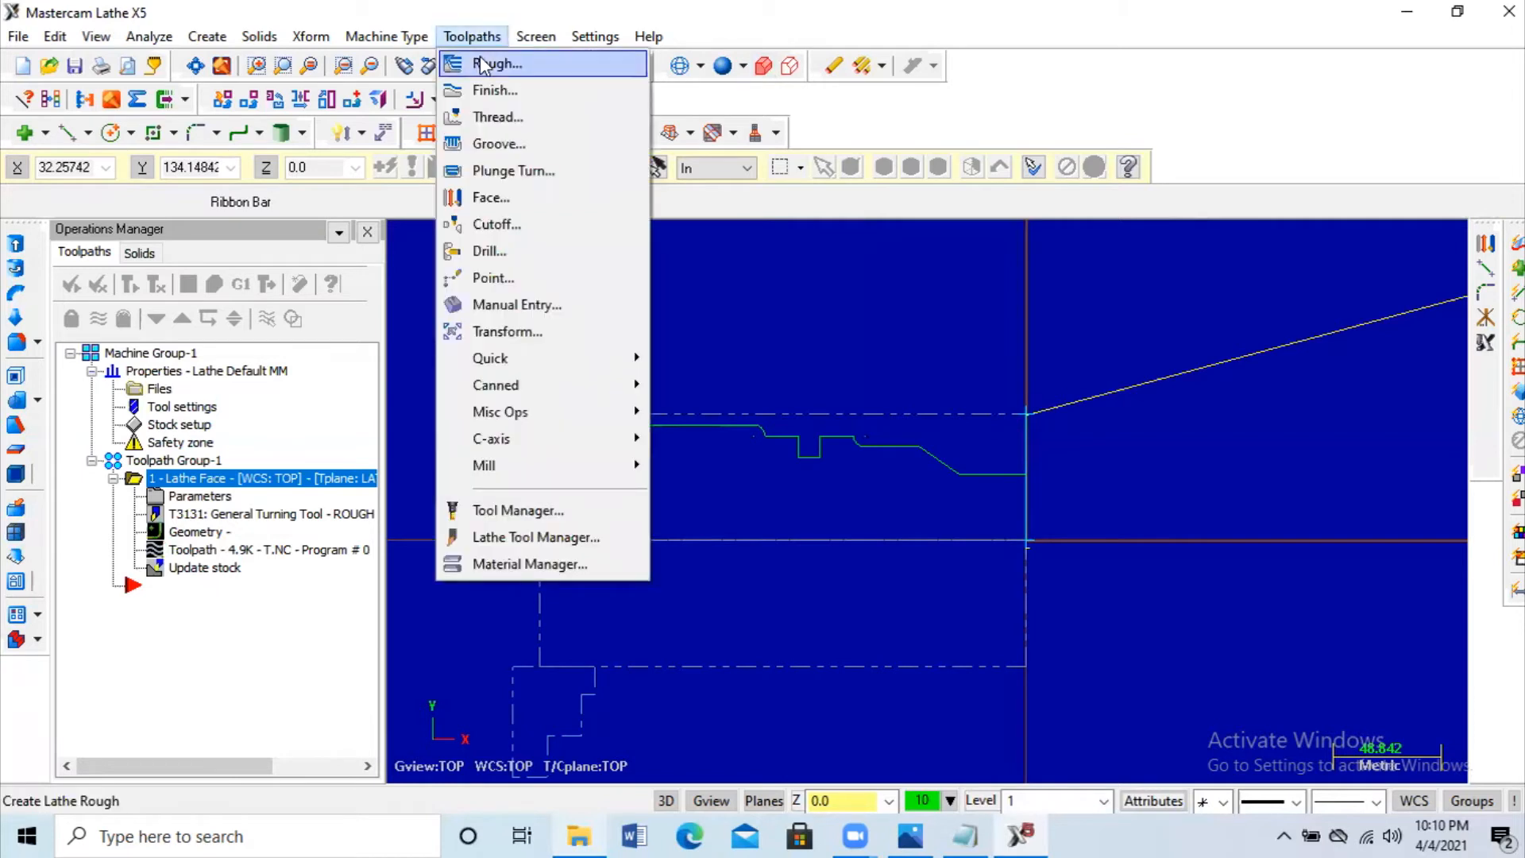
{"action": "left_click", "coordinate": [492, 64]}
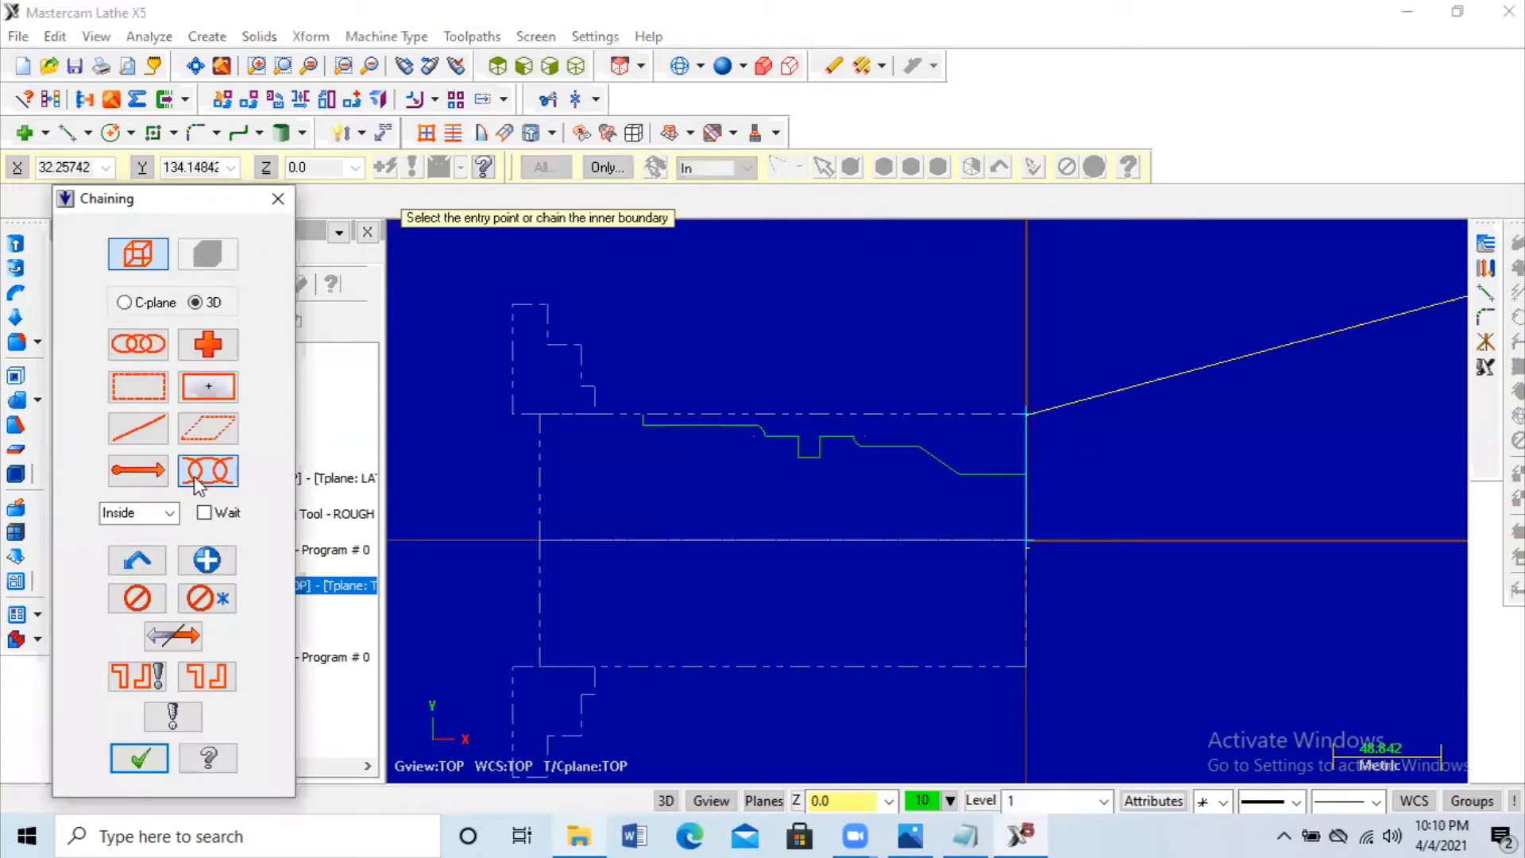
{"action": "left_click", "coordinate": [196, 479]}
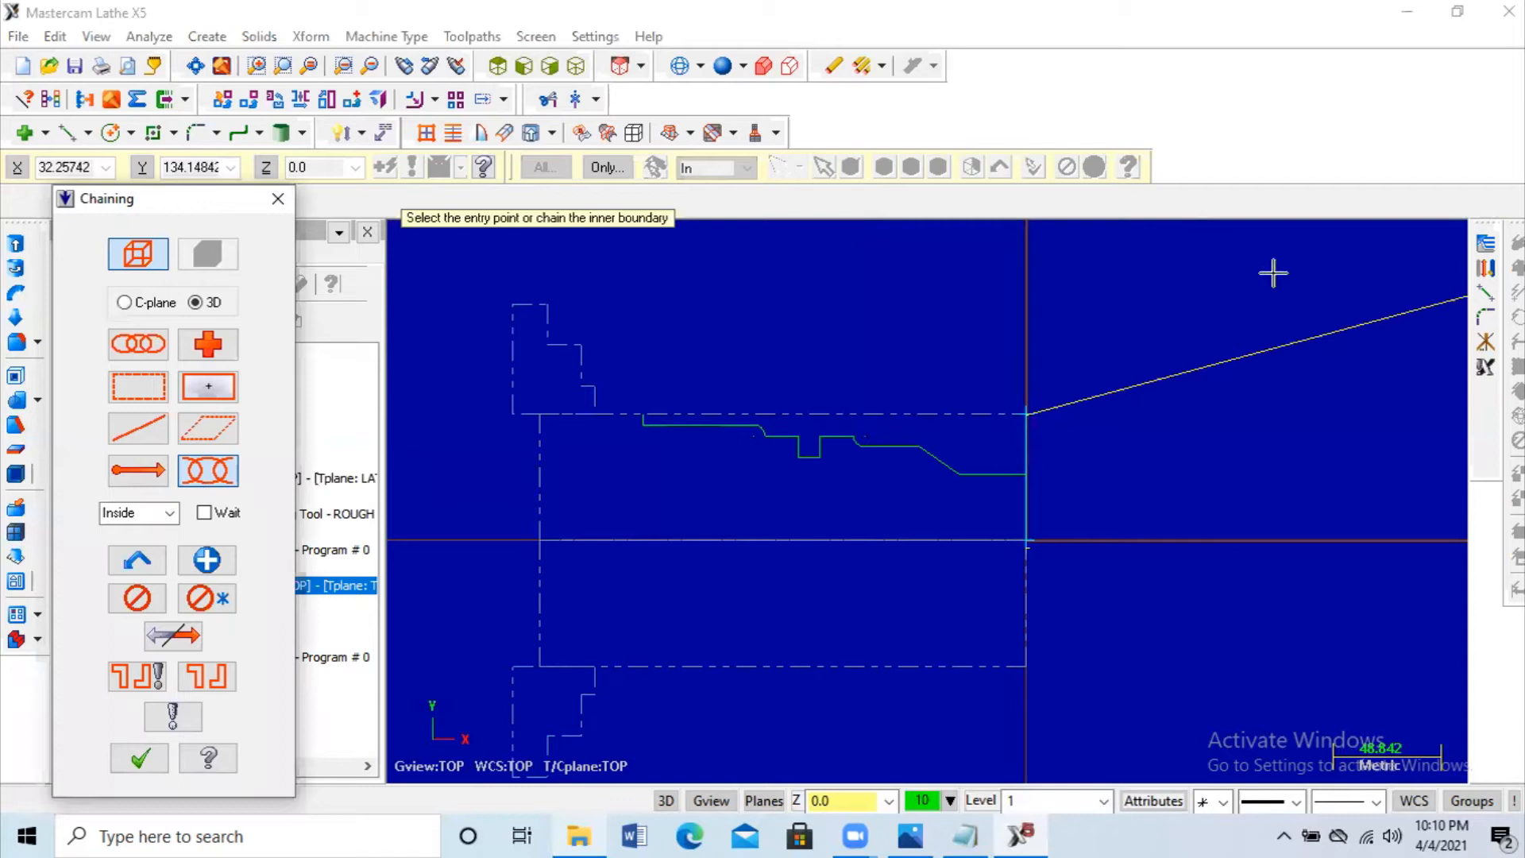
{"action": "left_click", "coordinate": [1025, 539]}
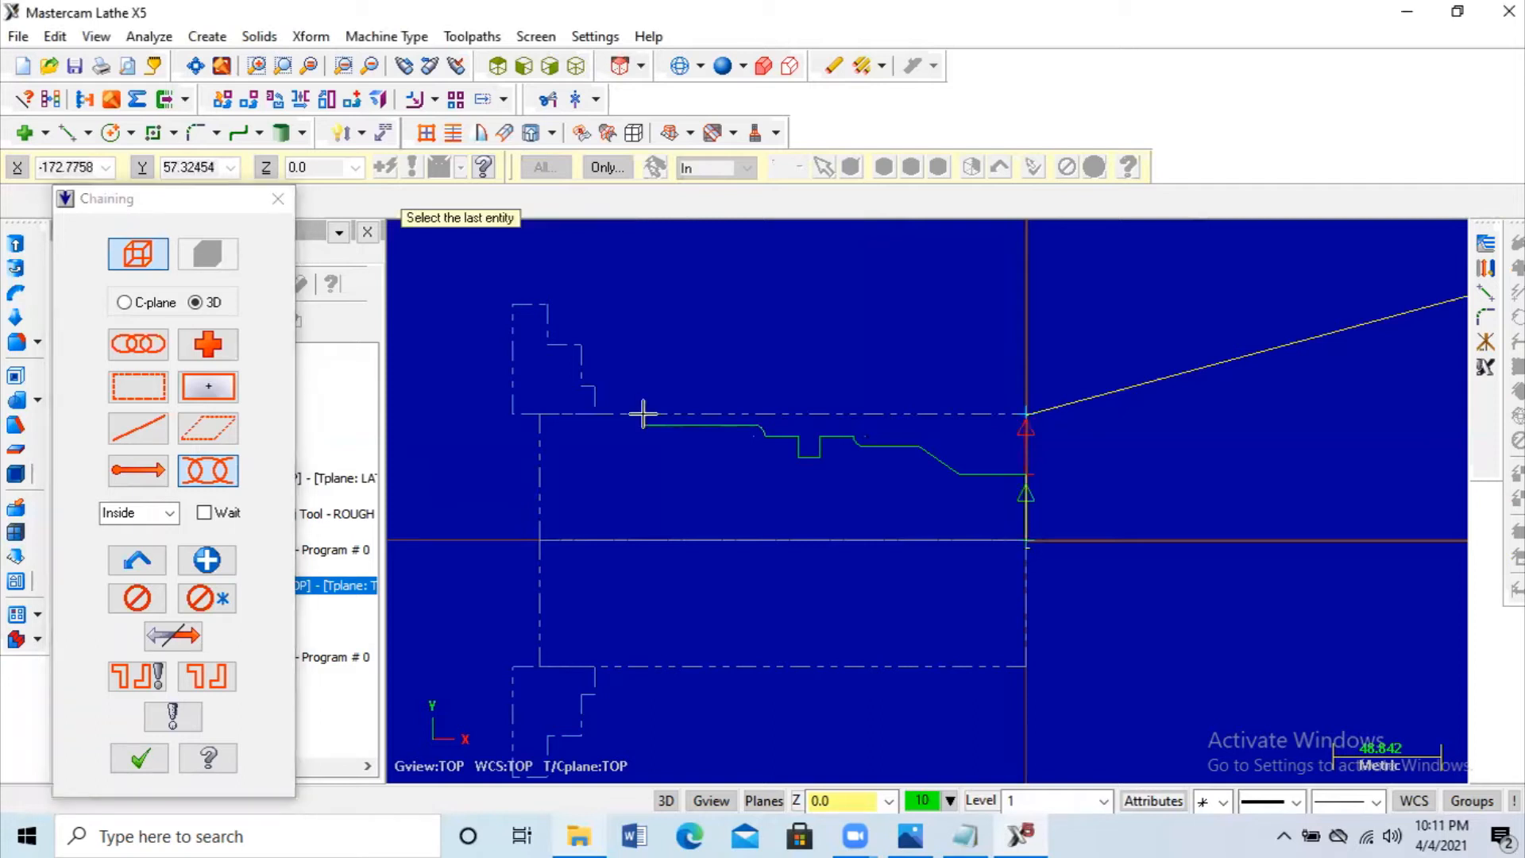
{"action": "left_click", "coordinate": [642, 414]}
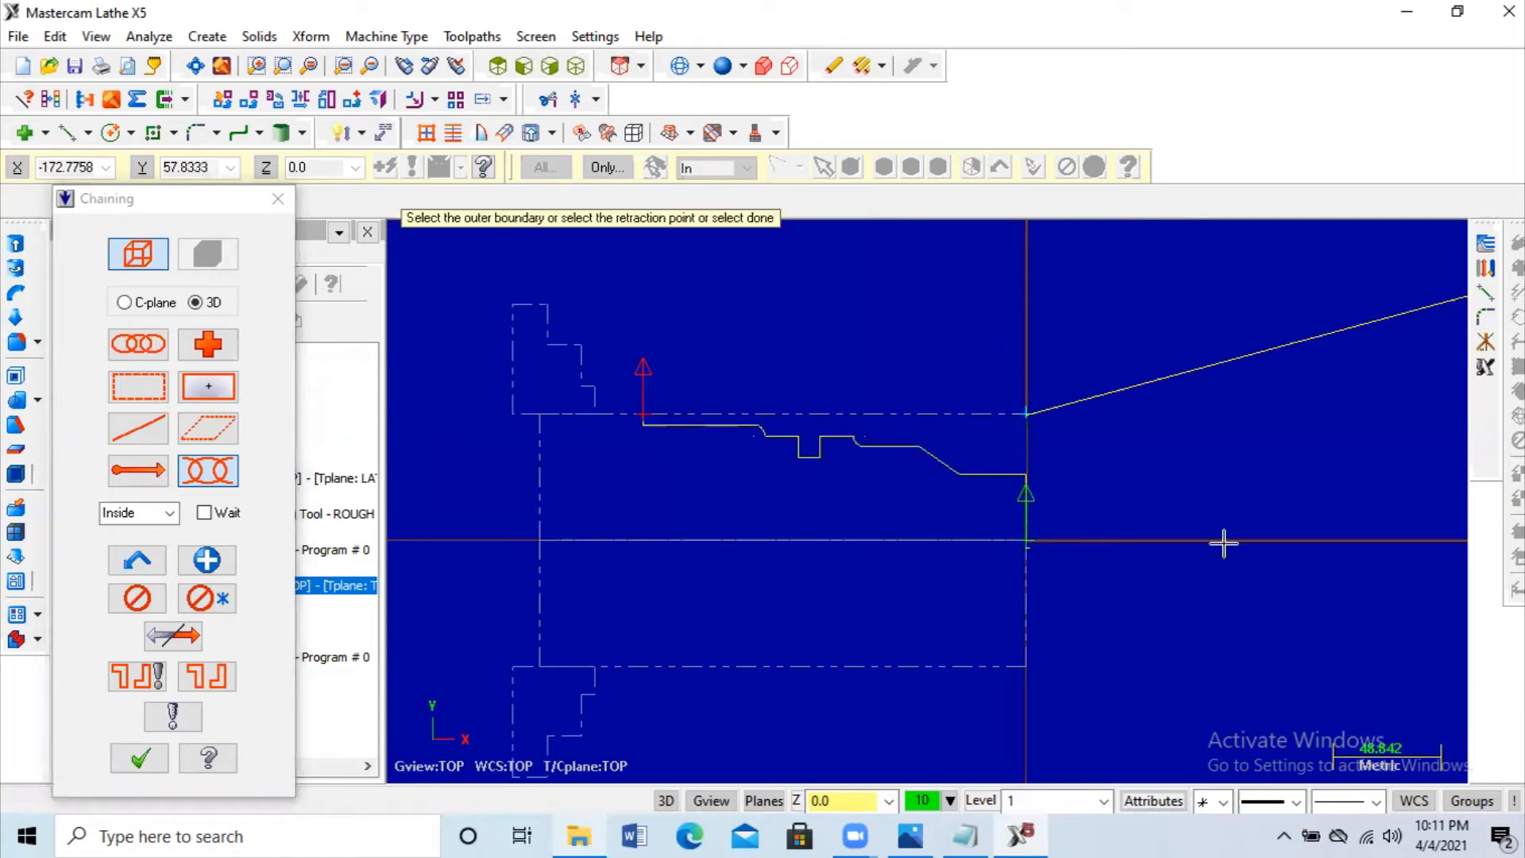
{"action": "left_click", "coordinate": [121, 764]}
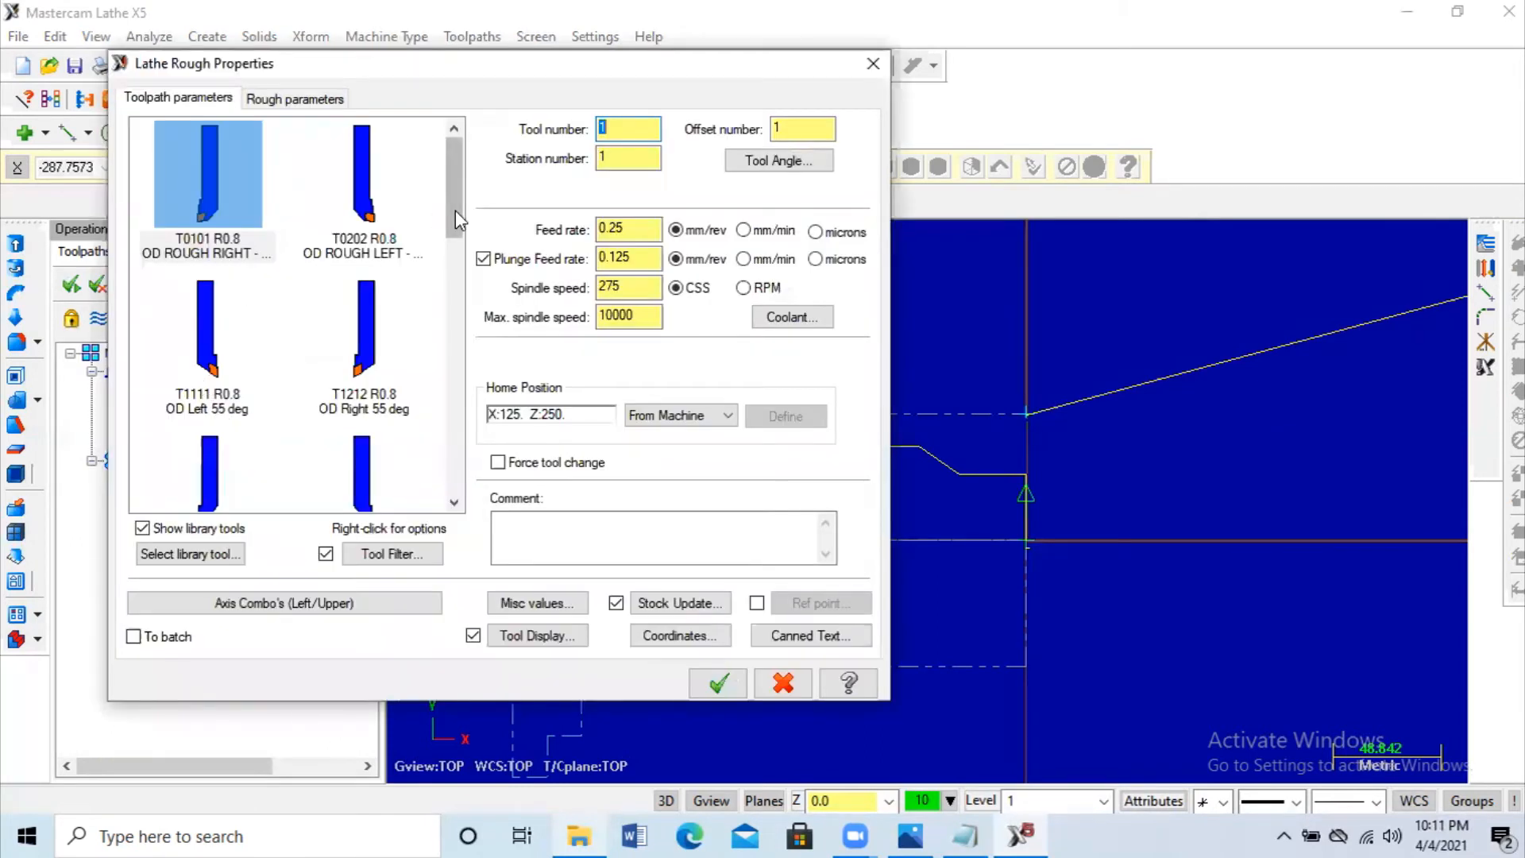
Step: Keep the T0101 R0.8 OD ROUGH RIGHT tool for roughing, disable the plunge feed rate and use mm/min and RPM units
{"action": "scroll", "coordinate": [469, 258], "scroll_direction": "down", "scroll_amount": 2}
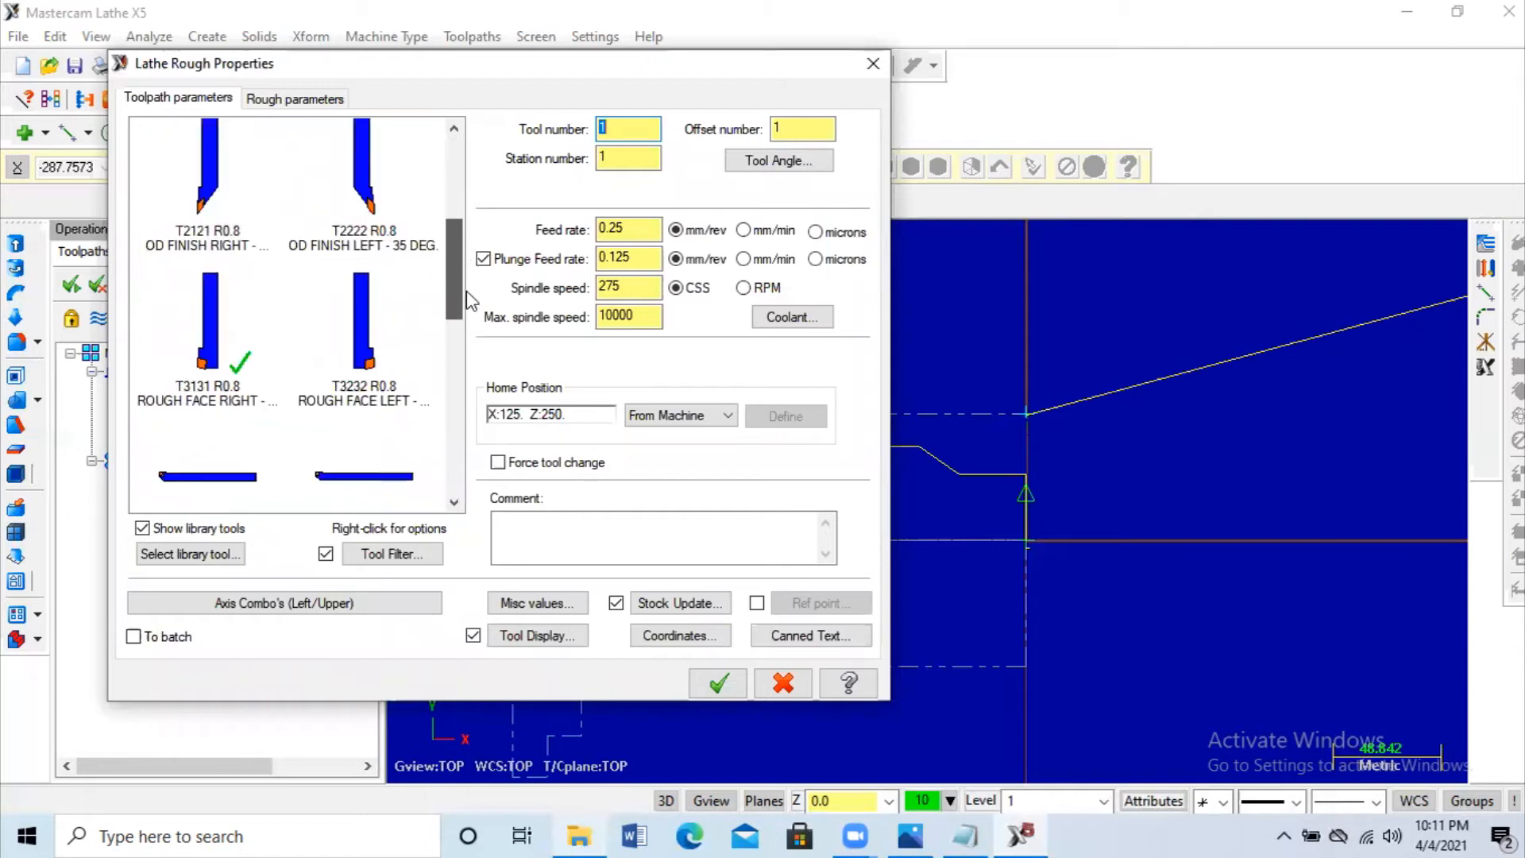
{"action": "scroll", "coordinate": [464, 258], "scroll_direction": "up", "scroll_amount": 2}
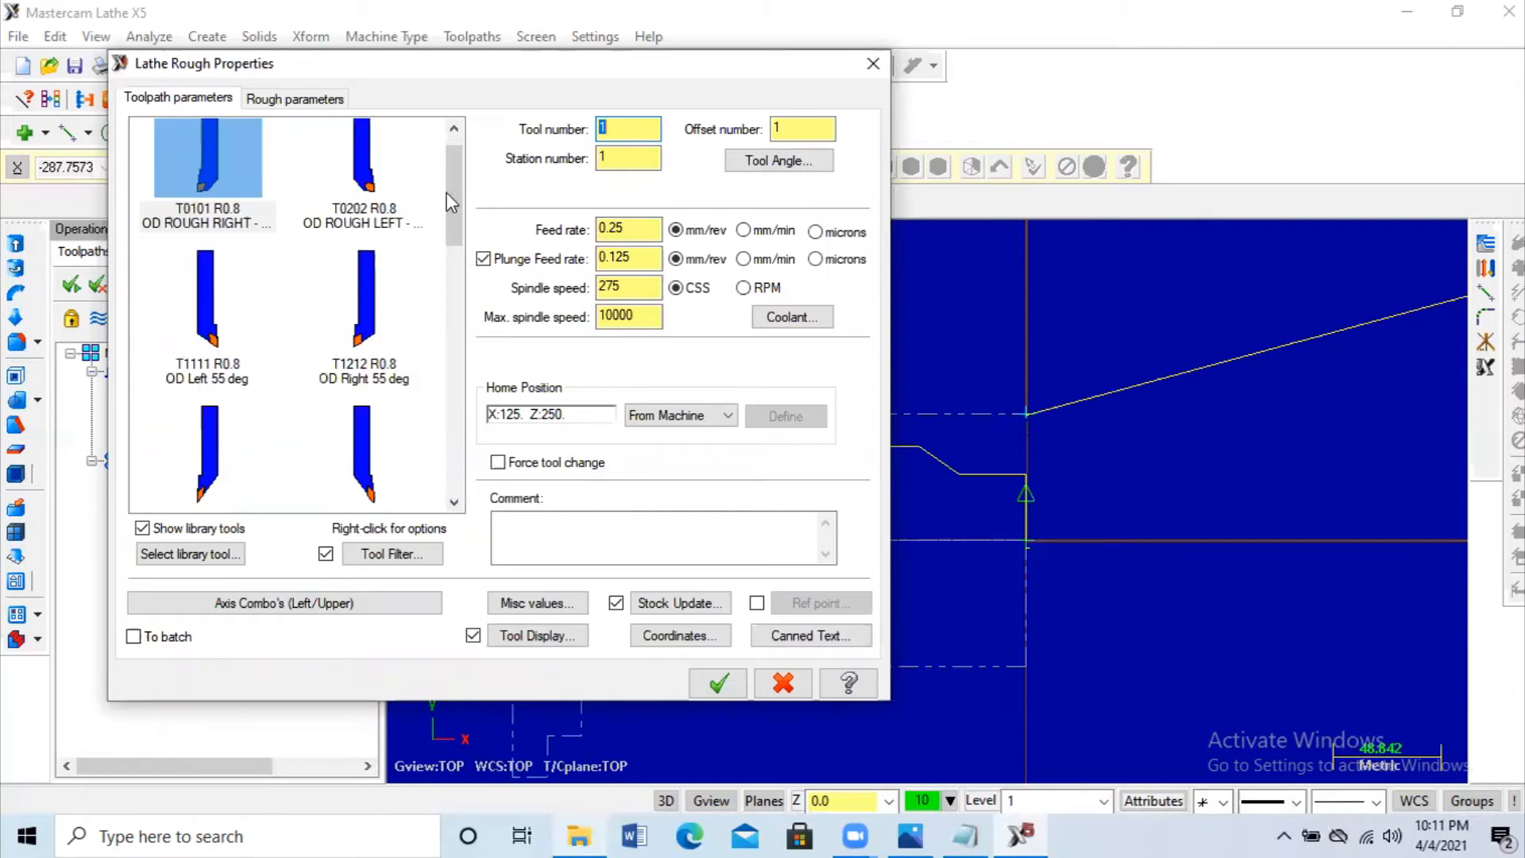
{"action": "scroll", "coordinate": [465, 143], "scroll_direction": "up", "scroll_amount": 1}
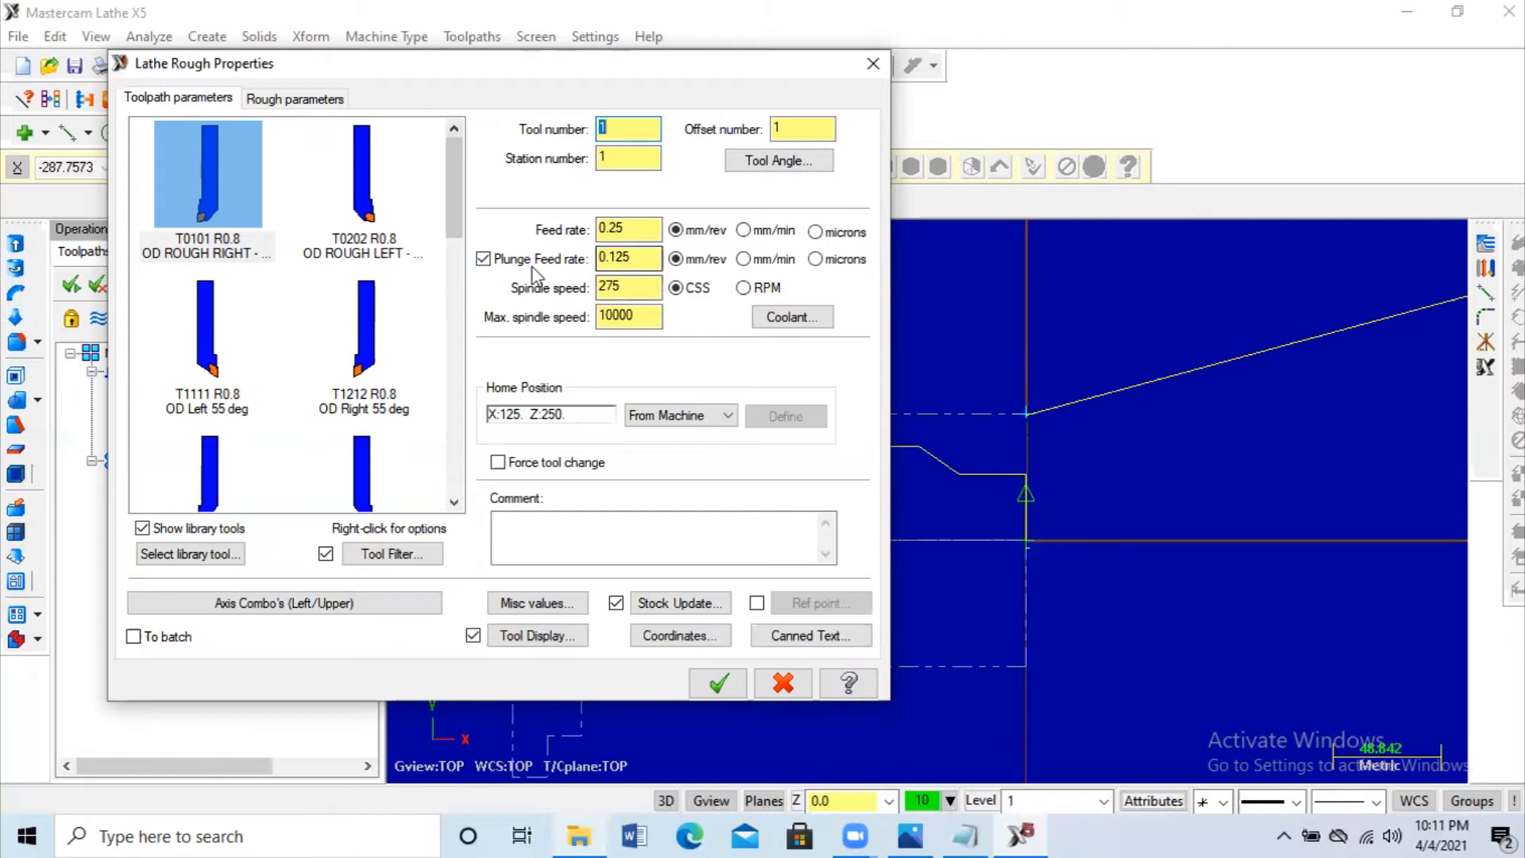
{"action": "left_click", "coordinate": [483, 259]}
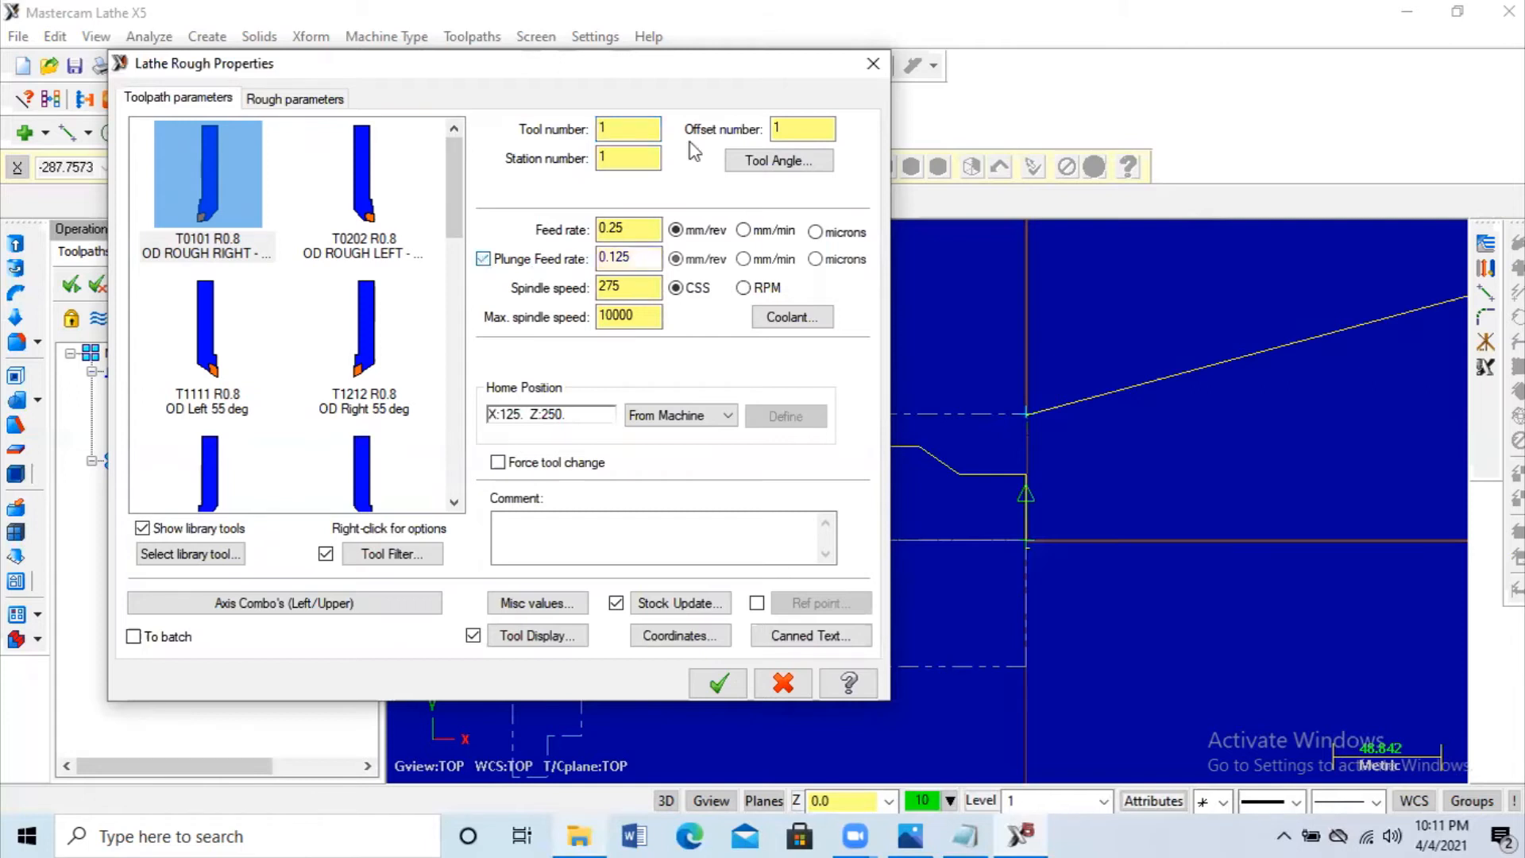
{"action": "left_click", "coordinate": [742, 230]}
{"action": "left_click", "coordinate": [743, 288]}
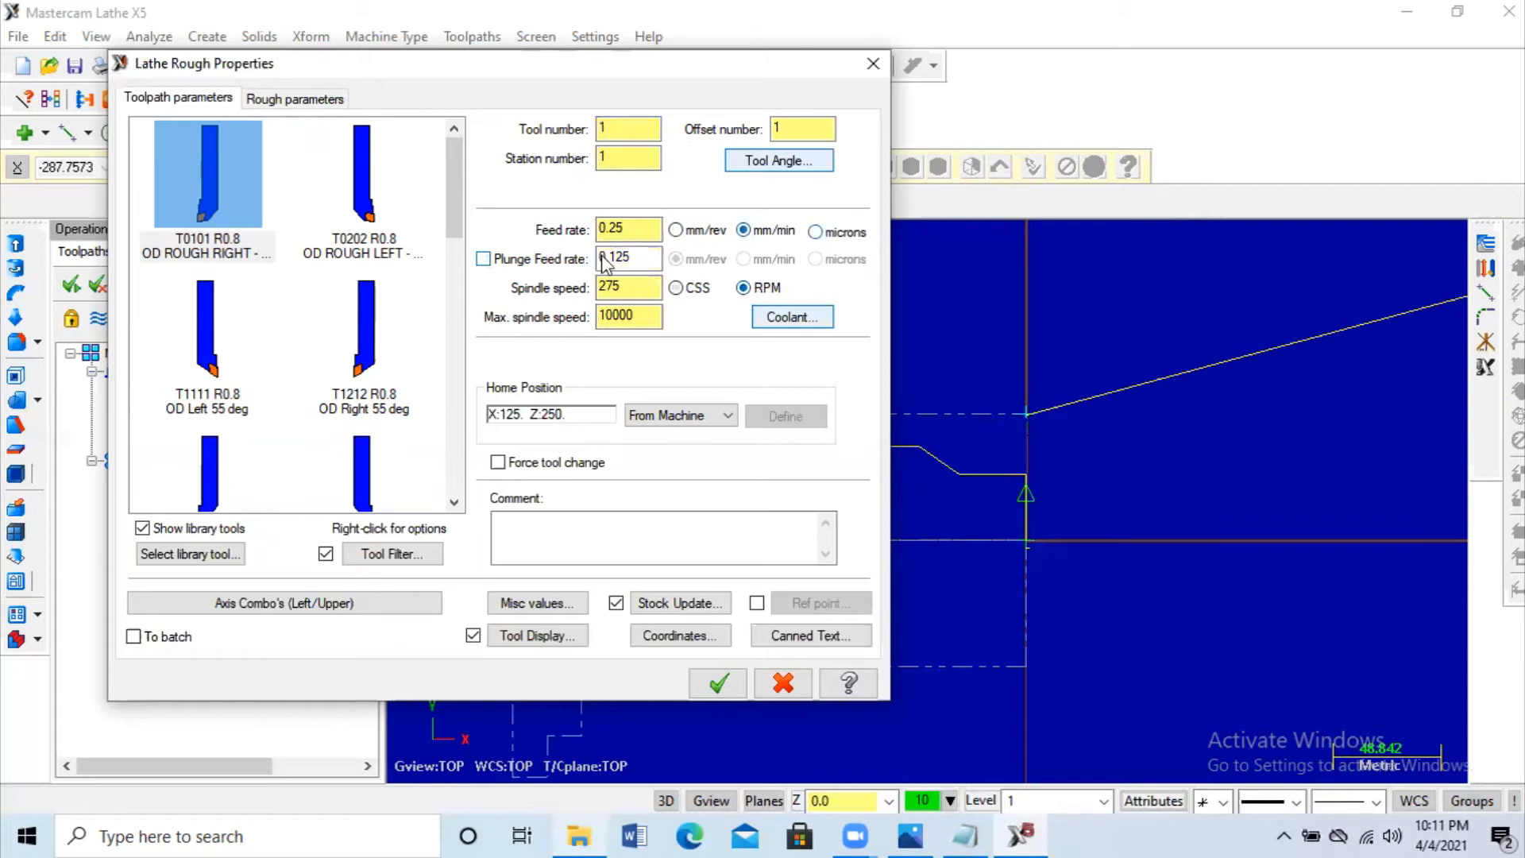
Step: Set the roughing feed rate to 104 mm/min, spindle speed to 530 RPM and depth of cut to 1.5 mm, and accept the operation
{"action": "left_click_drag", "start_coordinate": [639, 224], "coordinate": [522, 215]}
{"action": "type", "text": "104"}
{"action": "key", "text": "Tab"}
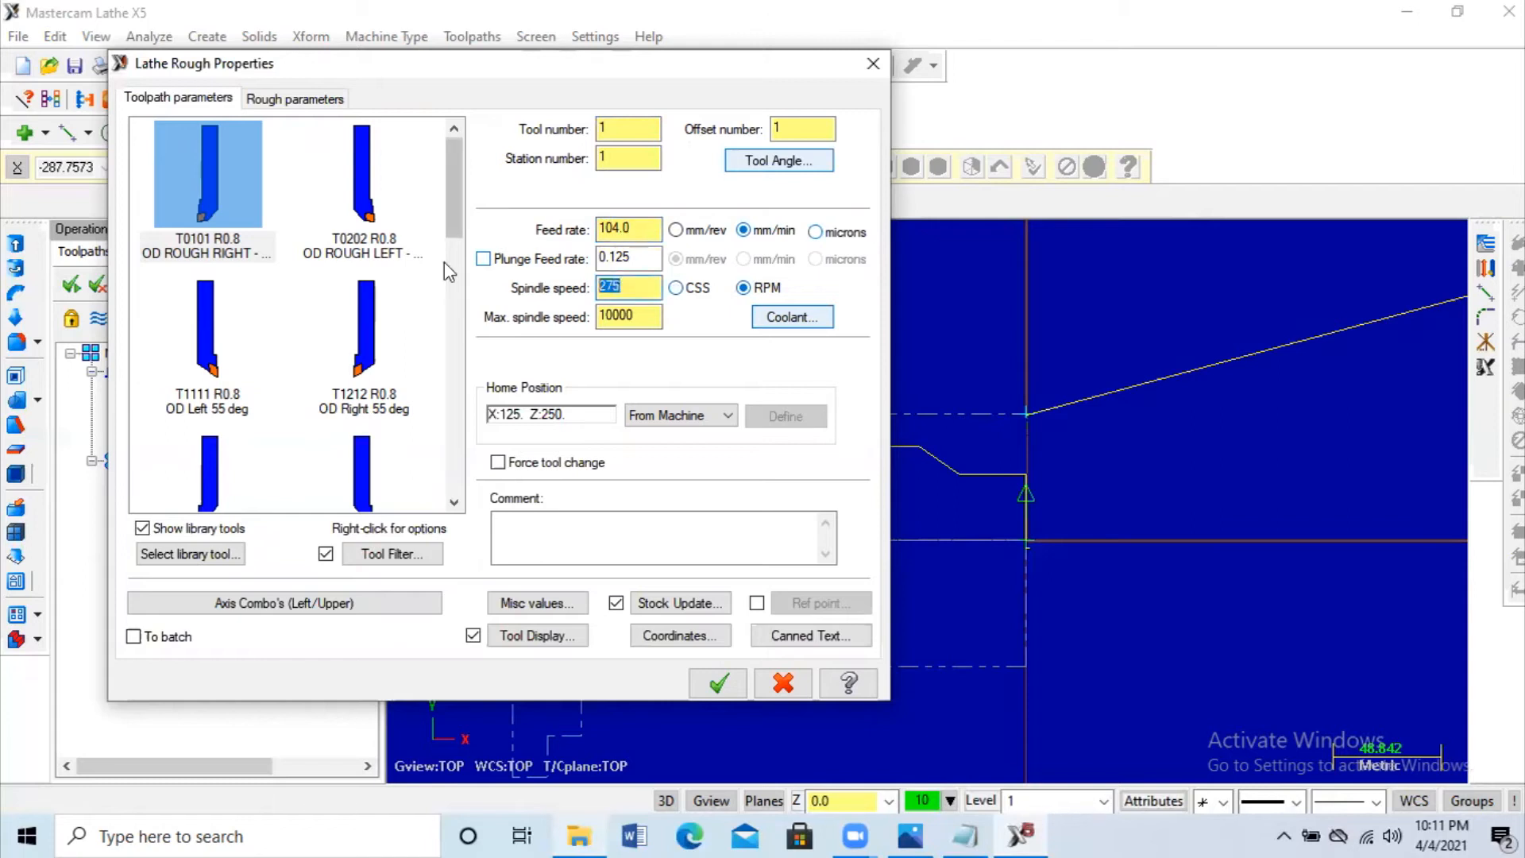
{"action": "type", "text": "530"}
{"action": "left_click", "coordinate": [326, 101]}
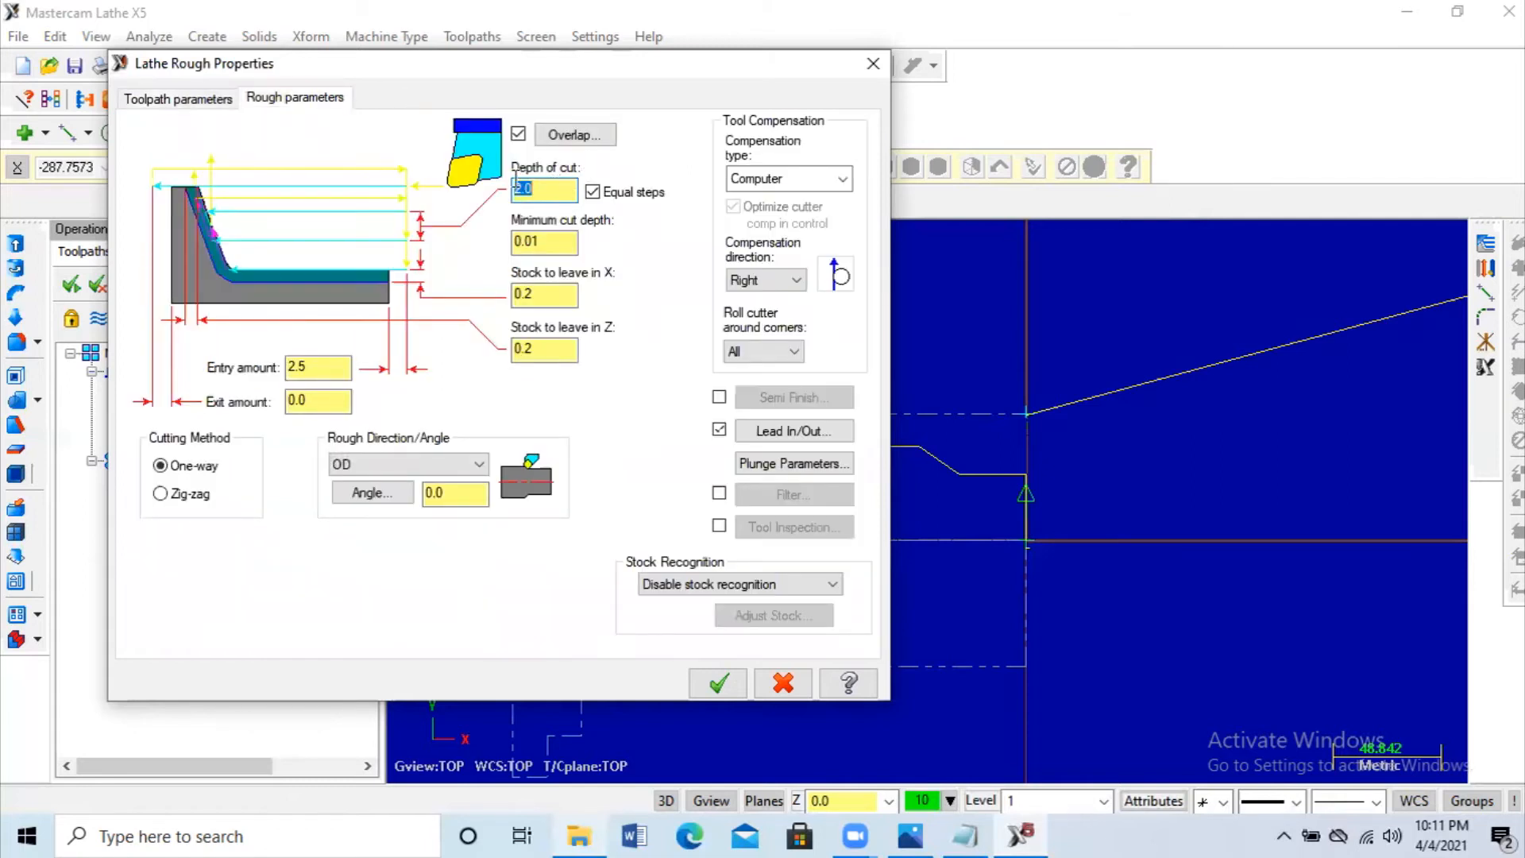
{"action": "type", "text": "1.5"}
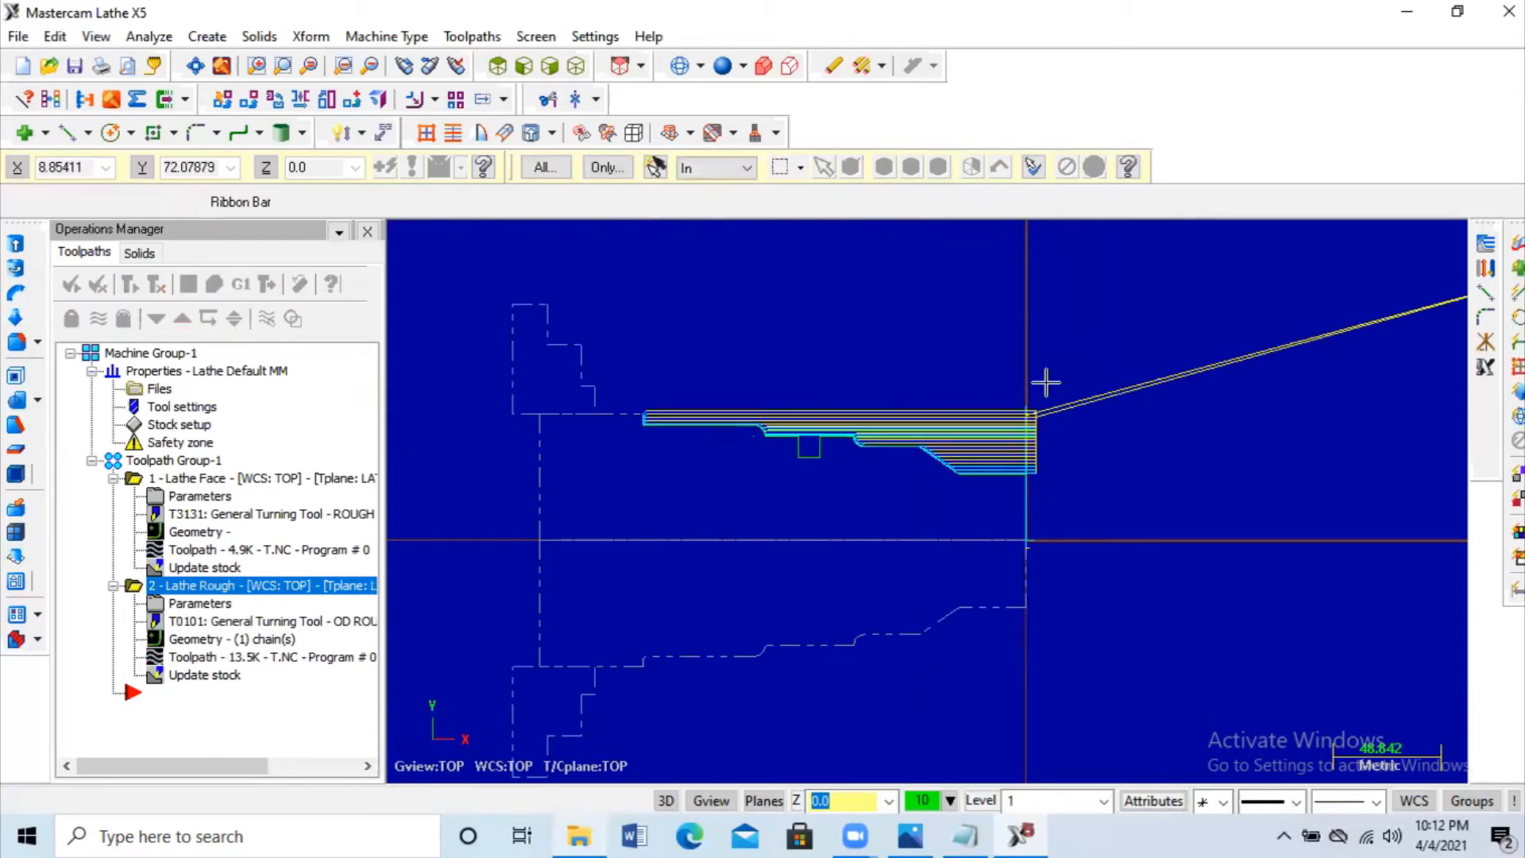
Step: Create a lathe Finish toolpath on the same partial chain, from the front face line to the vertical line at the chuck end
{"action": "left_click", "coordinate": [472, 36]}
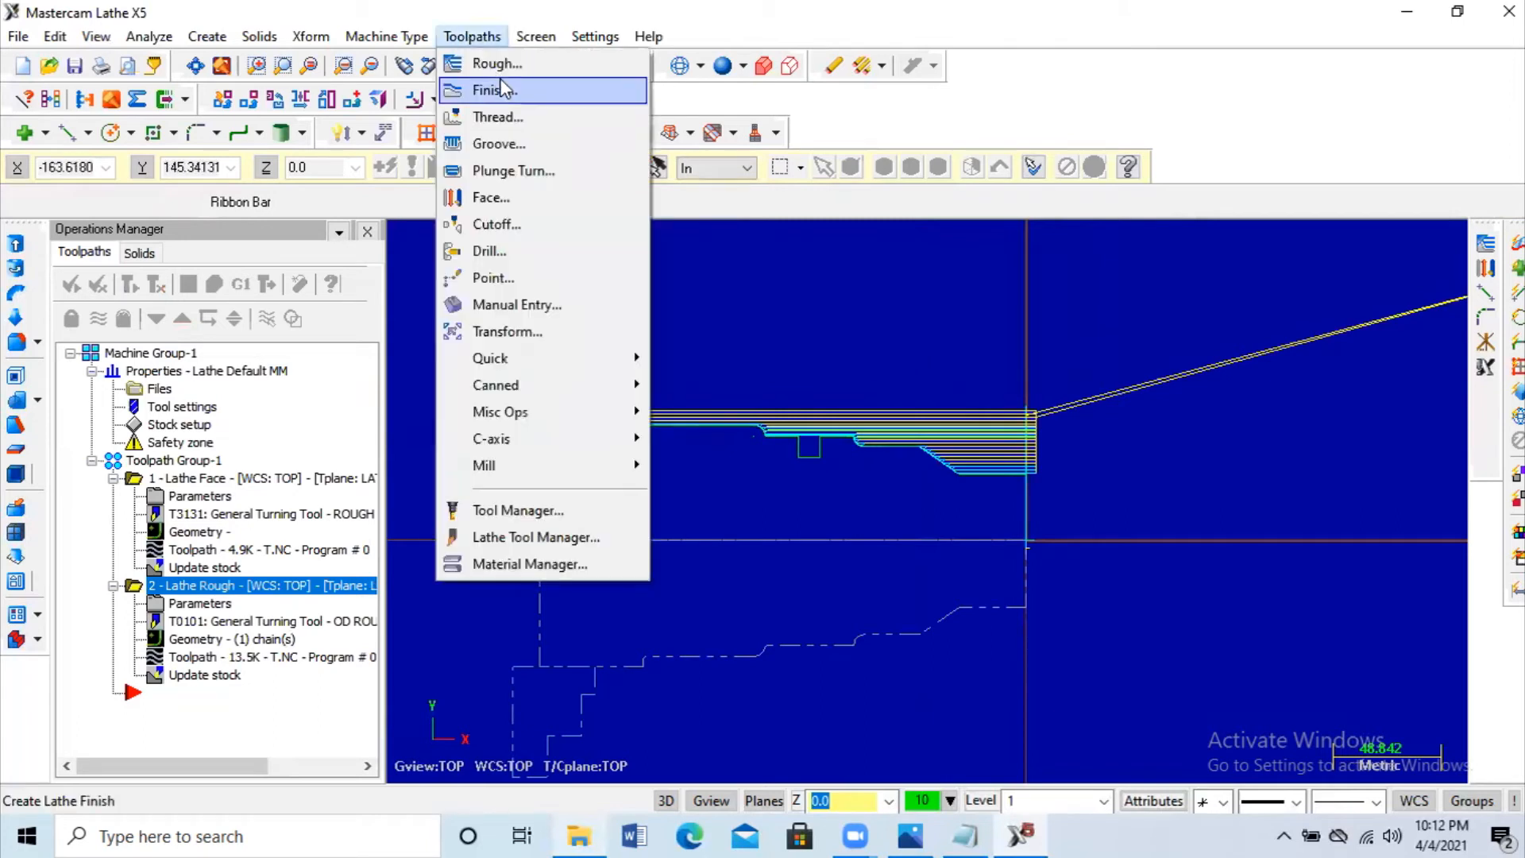
{"action": "left_click", "coordinate": [501, 86]}
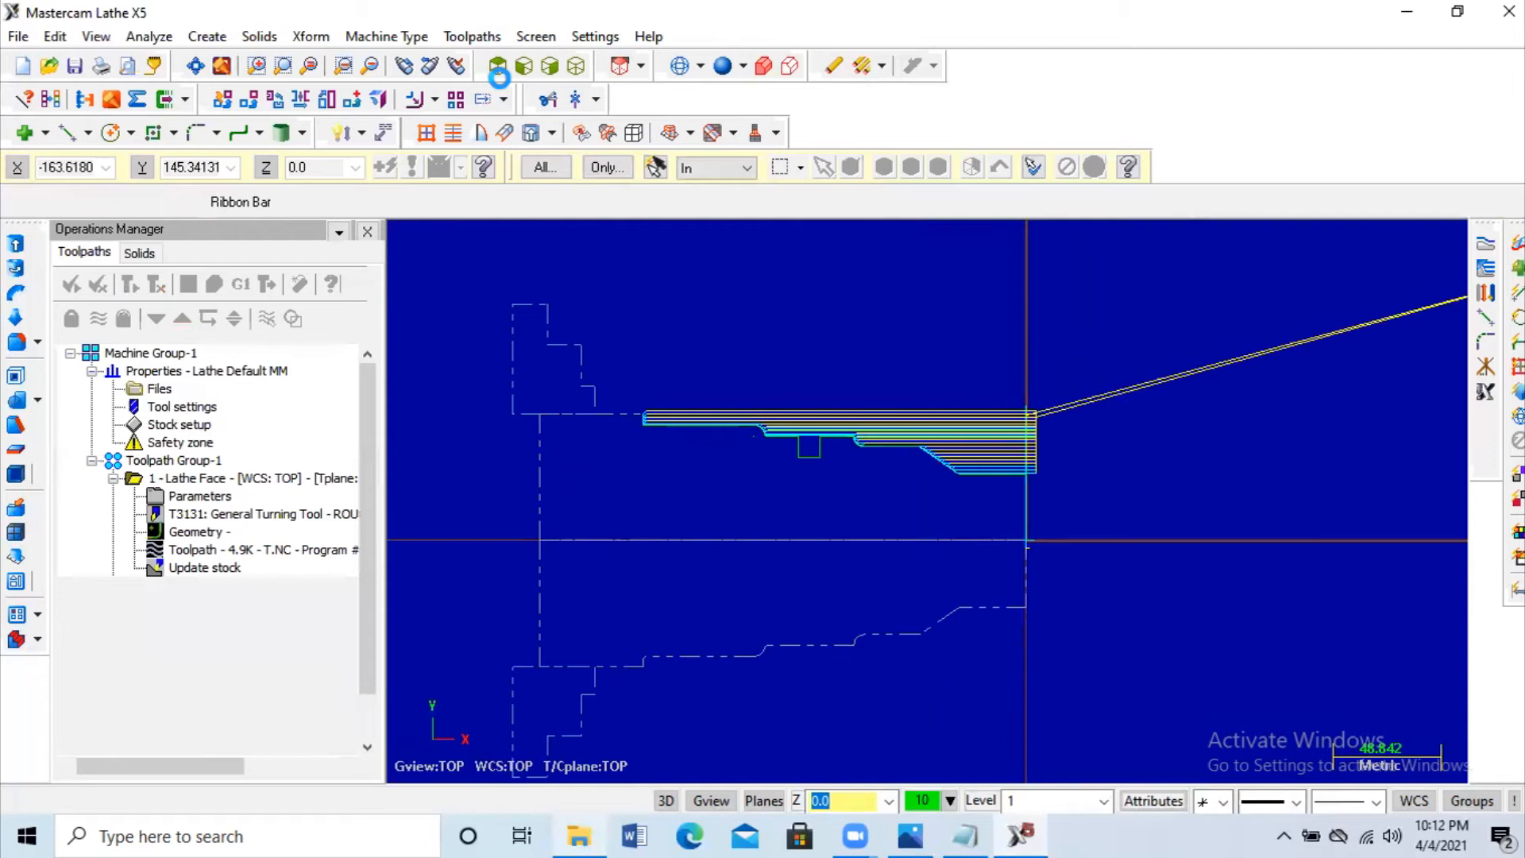
{"action": "left_click", "coordinate": [1025, 540]}
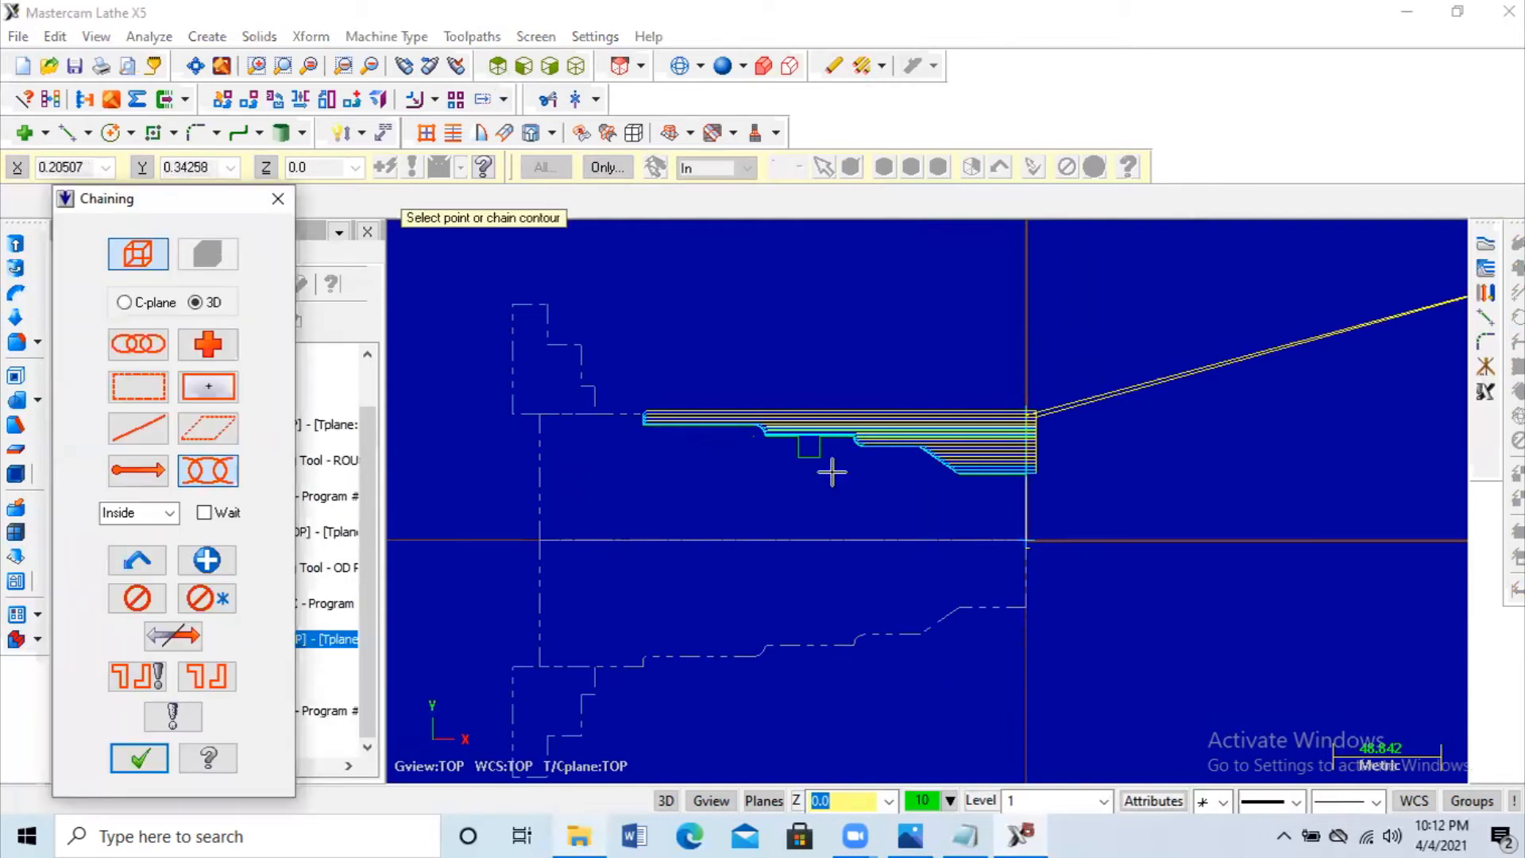
{"action": "left_click", "coordinate": [642, 412]}
{"action": "left_click", "coordinate": [148, 759]}
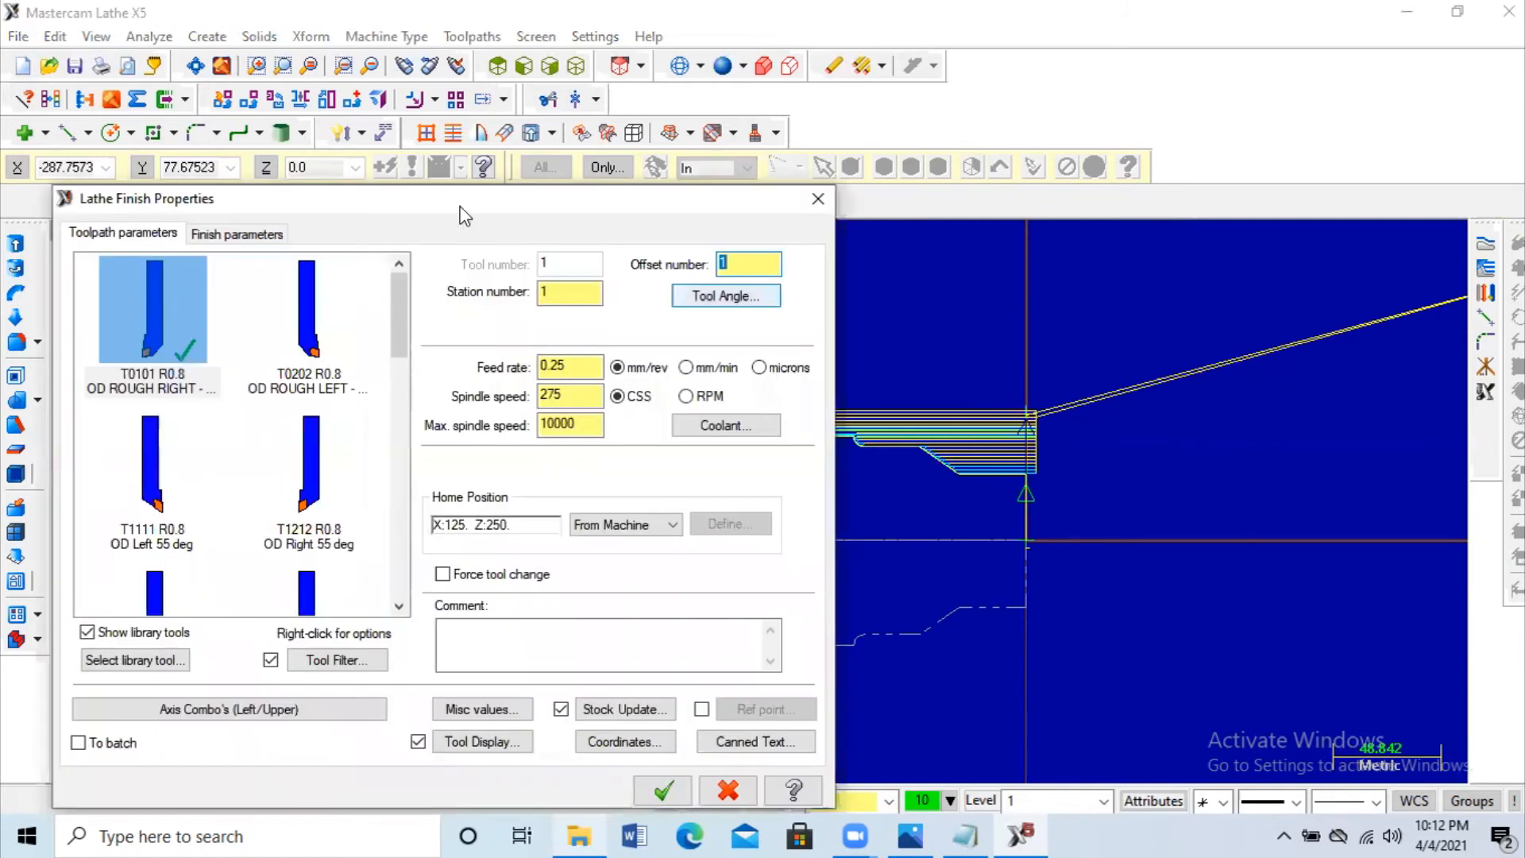
Step: Choose the T2121 R0.8 OD FINISH RIGHT - 35 DEG. tool for the finishing operation
{"action": "scroll", "coordinate": [371, 280], "scroll_direction": "down", "scroll_amount": 1}
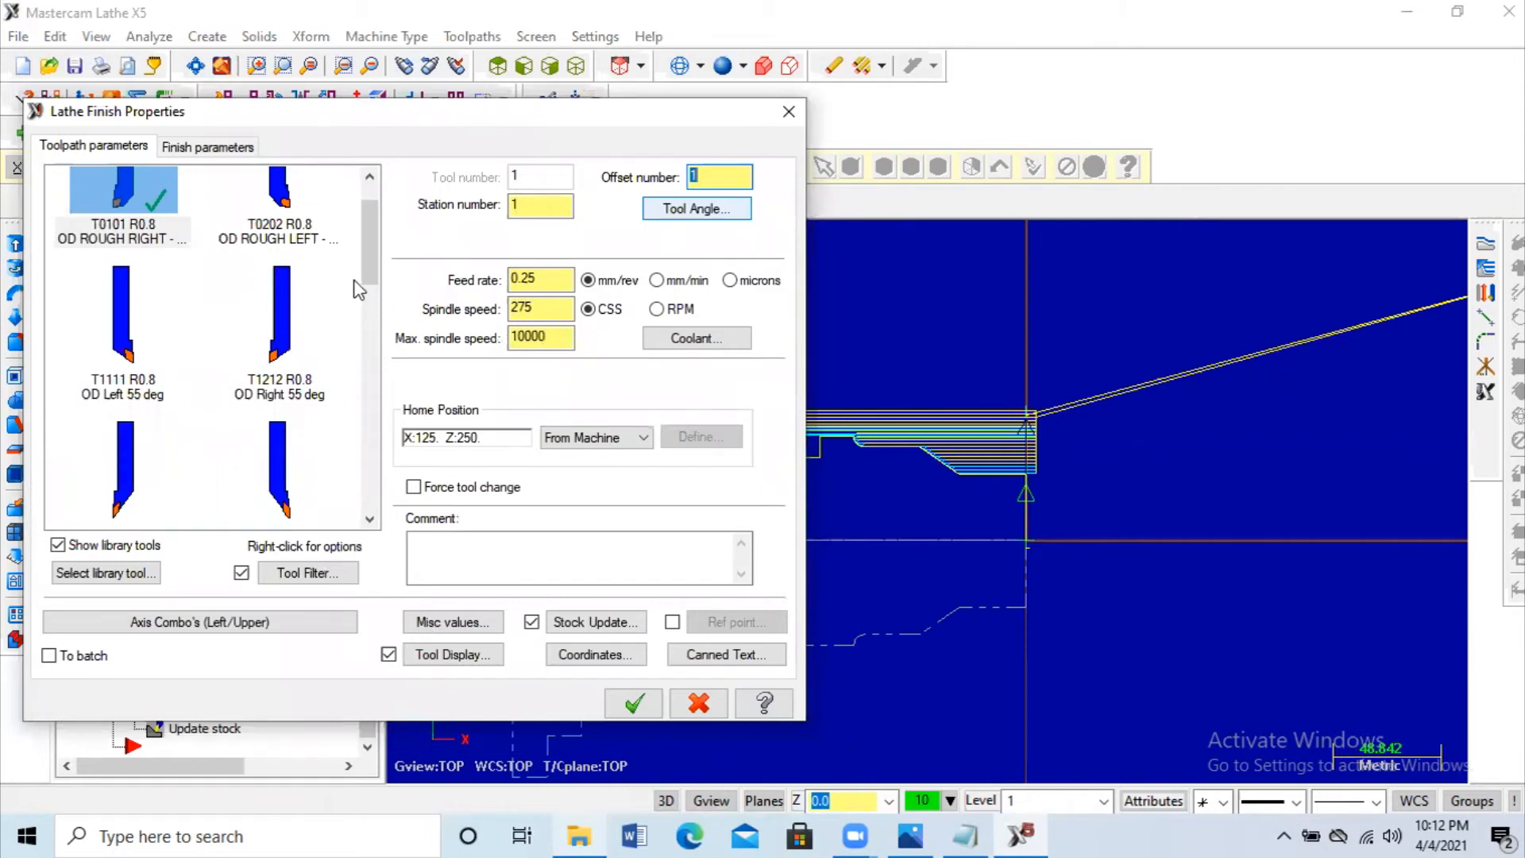
{"action": "scroll", "coordinate": [373, 280], "scroll_direction": "down", "scroll_amount": 1}
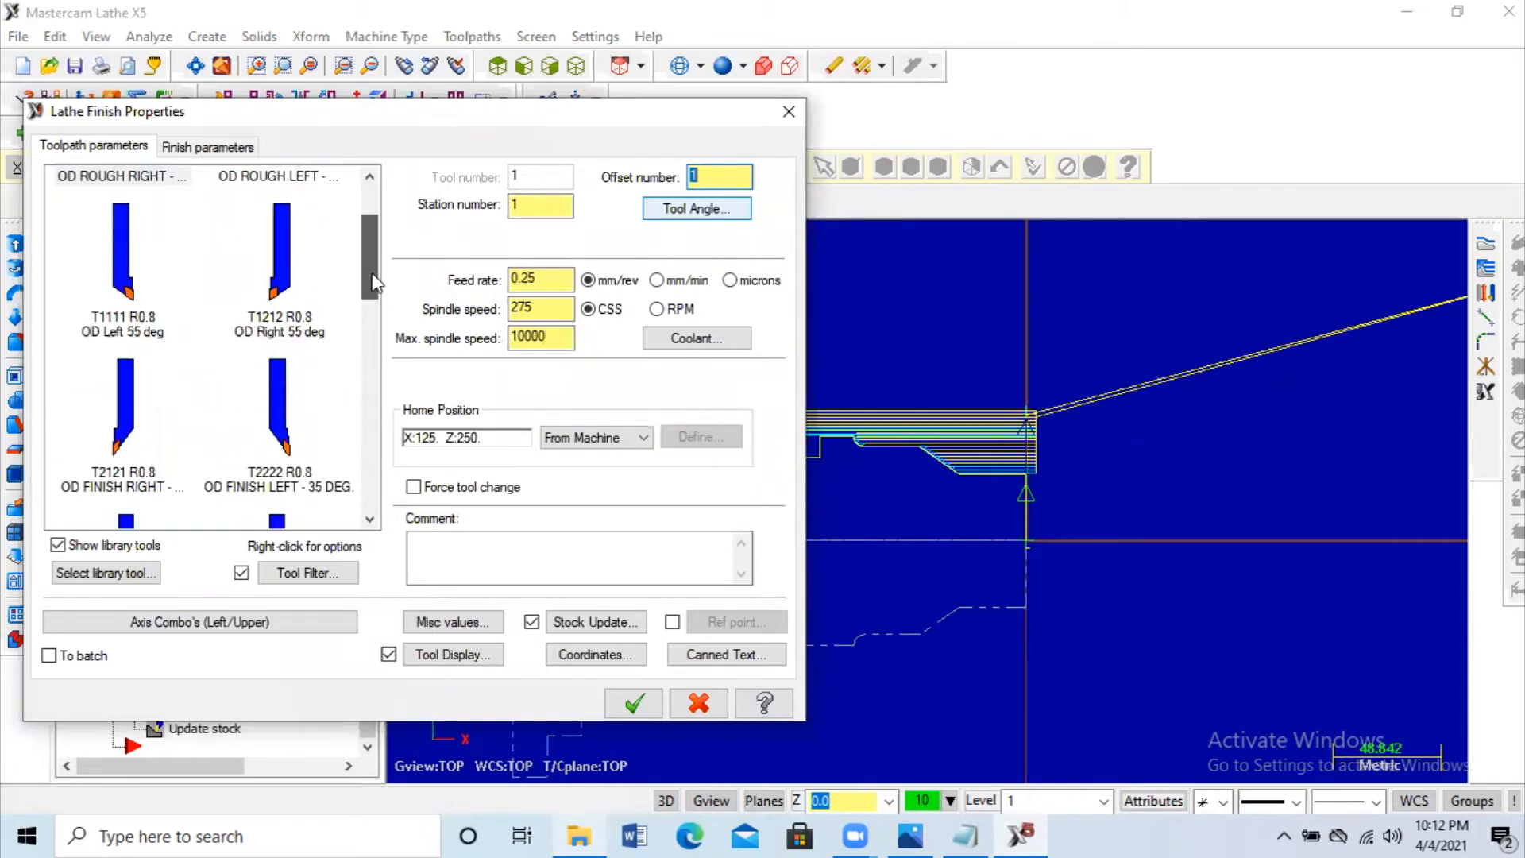
{"action": "left_click", "coordinate": [143, 405]}
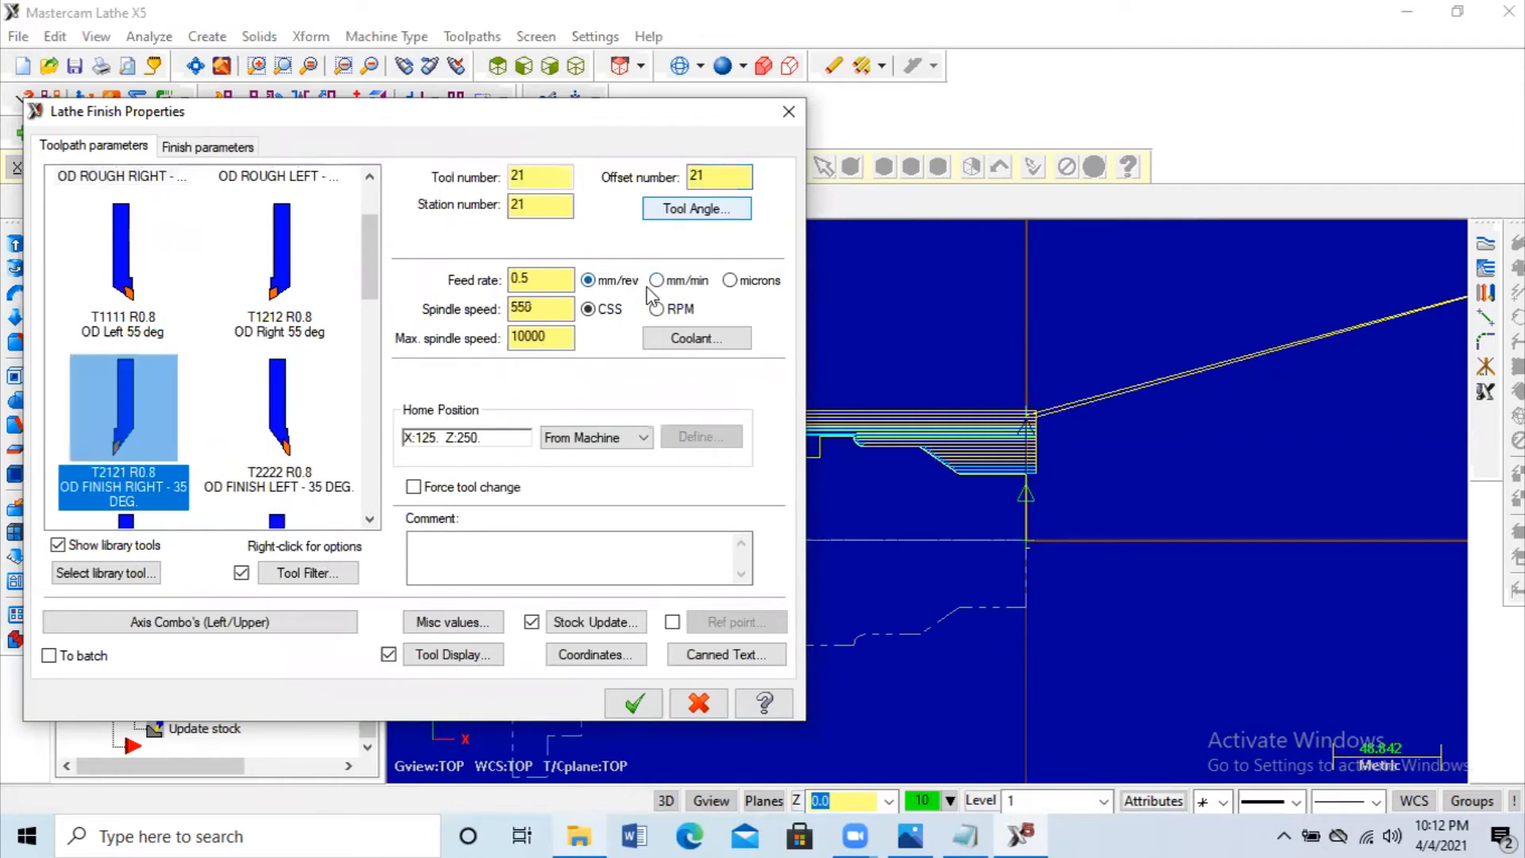
Step: Set the finishing feed rate to 104 mm/min and the spindle speed to 530 RPM
{"action": "left_click", "coordinate": [656, 309]}
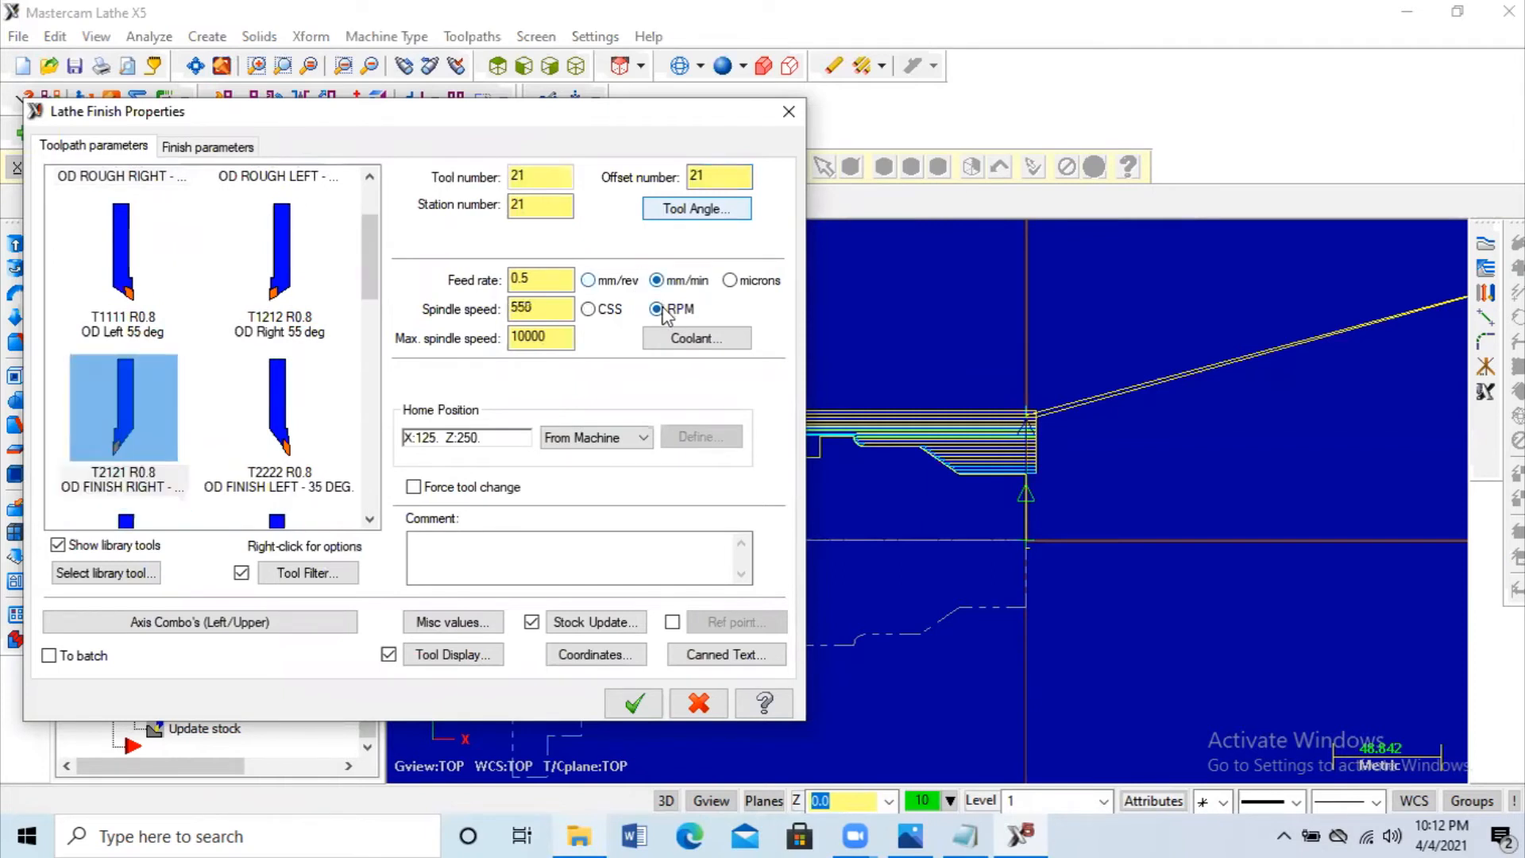
{"action": "left_click_drag", "start_coordinate": [556, 278], "coordinate": [416, 274]}
{"action": "type", "text": "109"}
{"action": "key", "text": "BackSpace"}
{"action": "type", "text": "4"}
{"action": "key", "text": "Tab"}
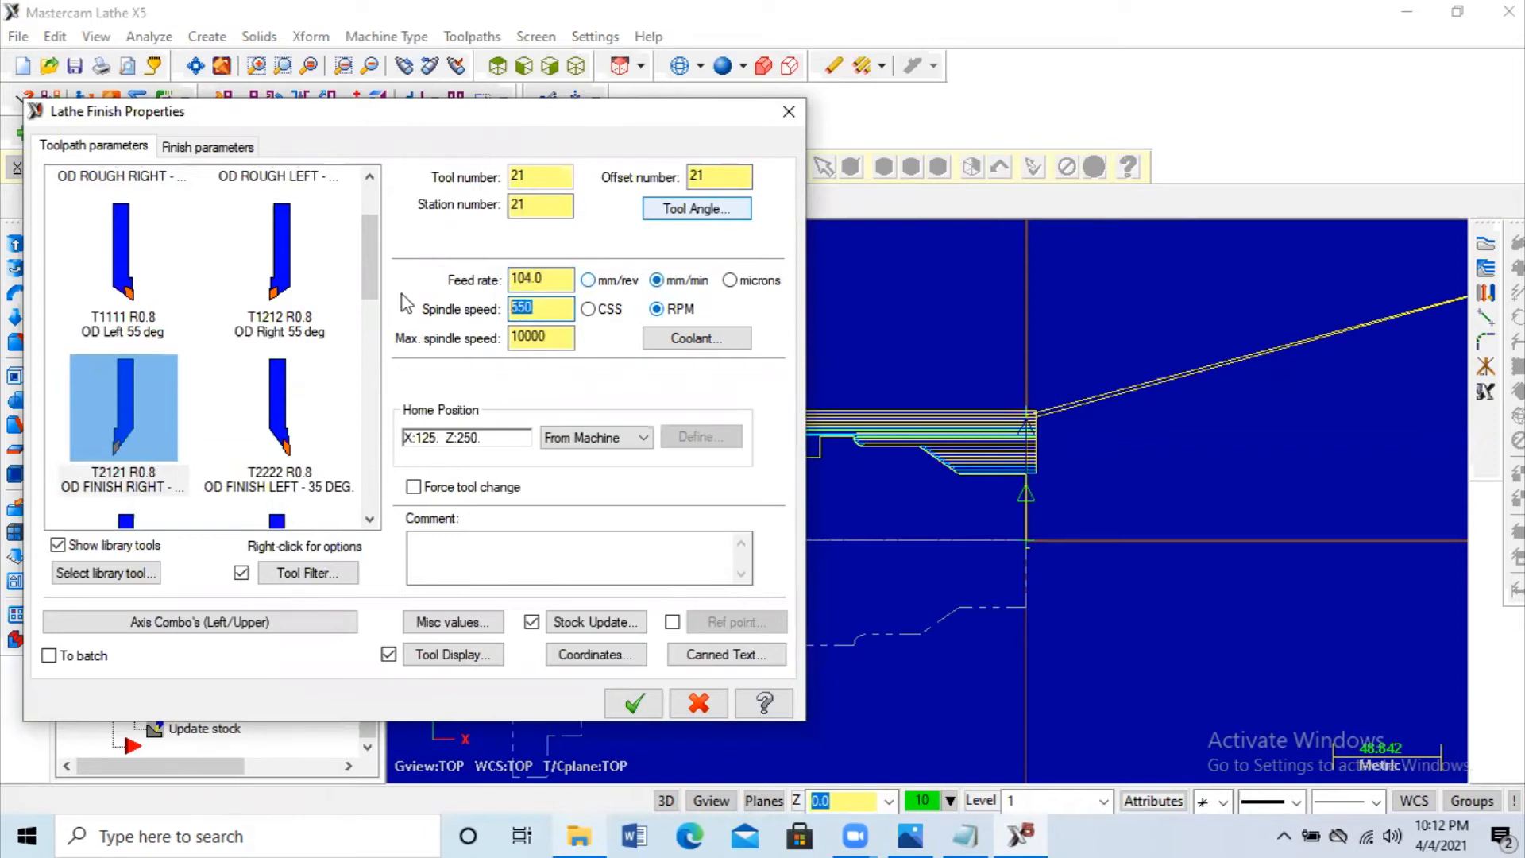
{"action": "type", "text": "530"}
Step: Check the finish parameters and accept the finishing operation with its default stepover and single pass
{"action": "left_click", "coordinate": [208, 146]}
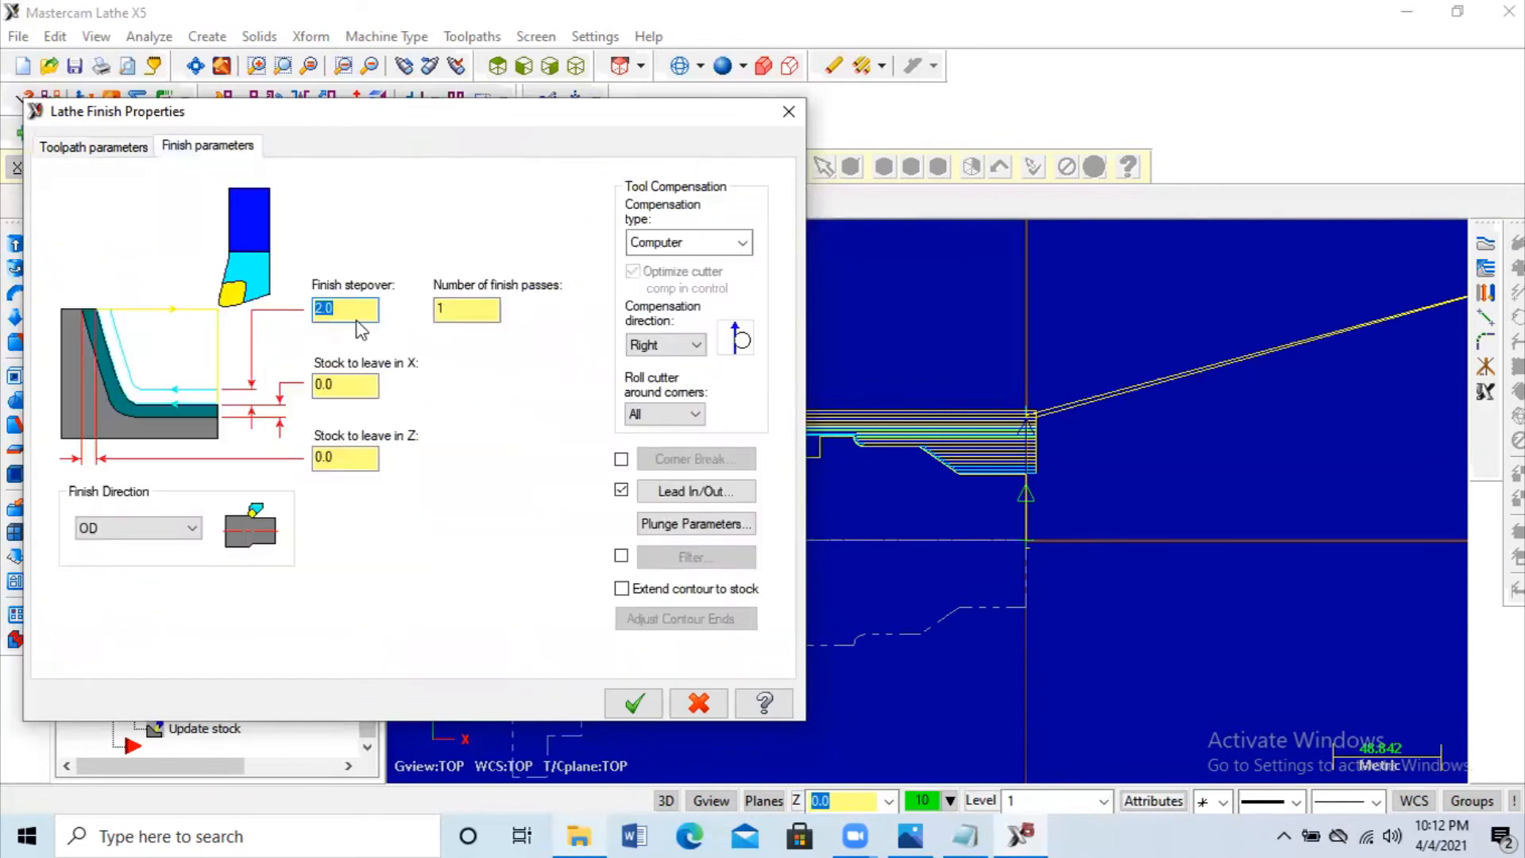
{"action": "left_click", "coordinate": [358, 319]}
{"action": "left_click", "coordinate": [96, 147]}
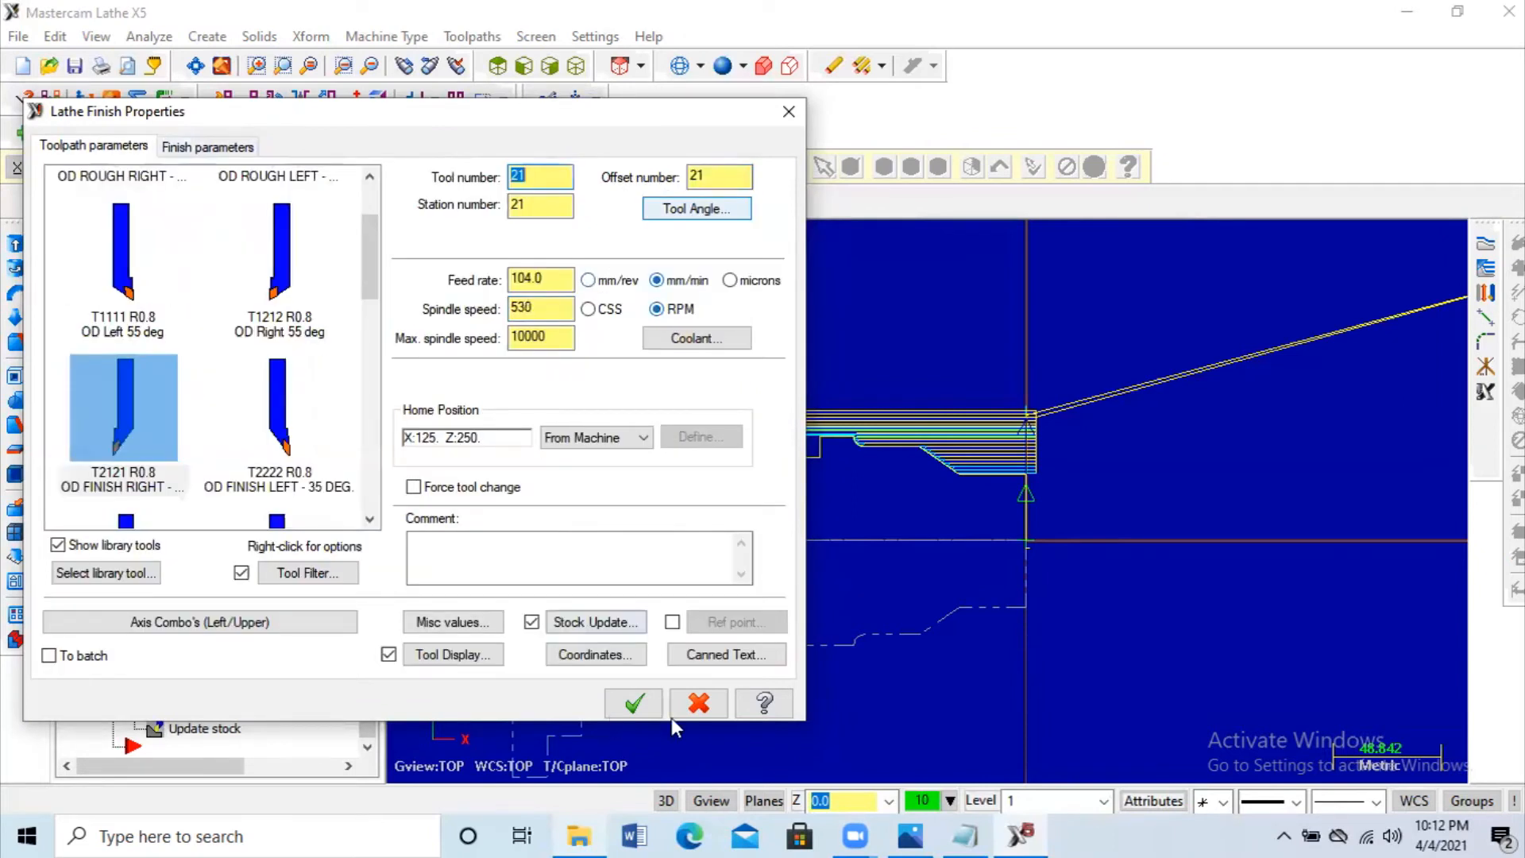
{"action": "left_click", "coordinate": [631, 704]}
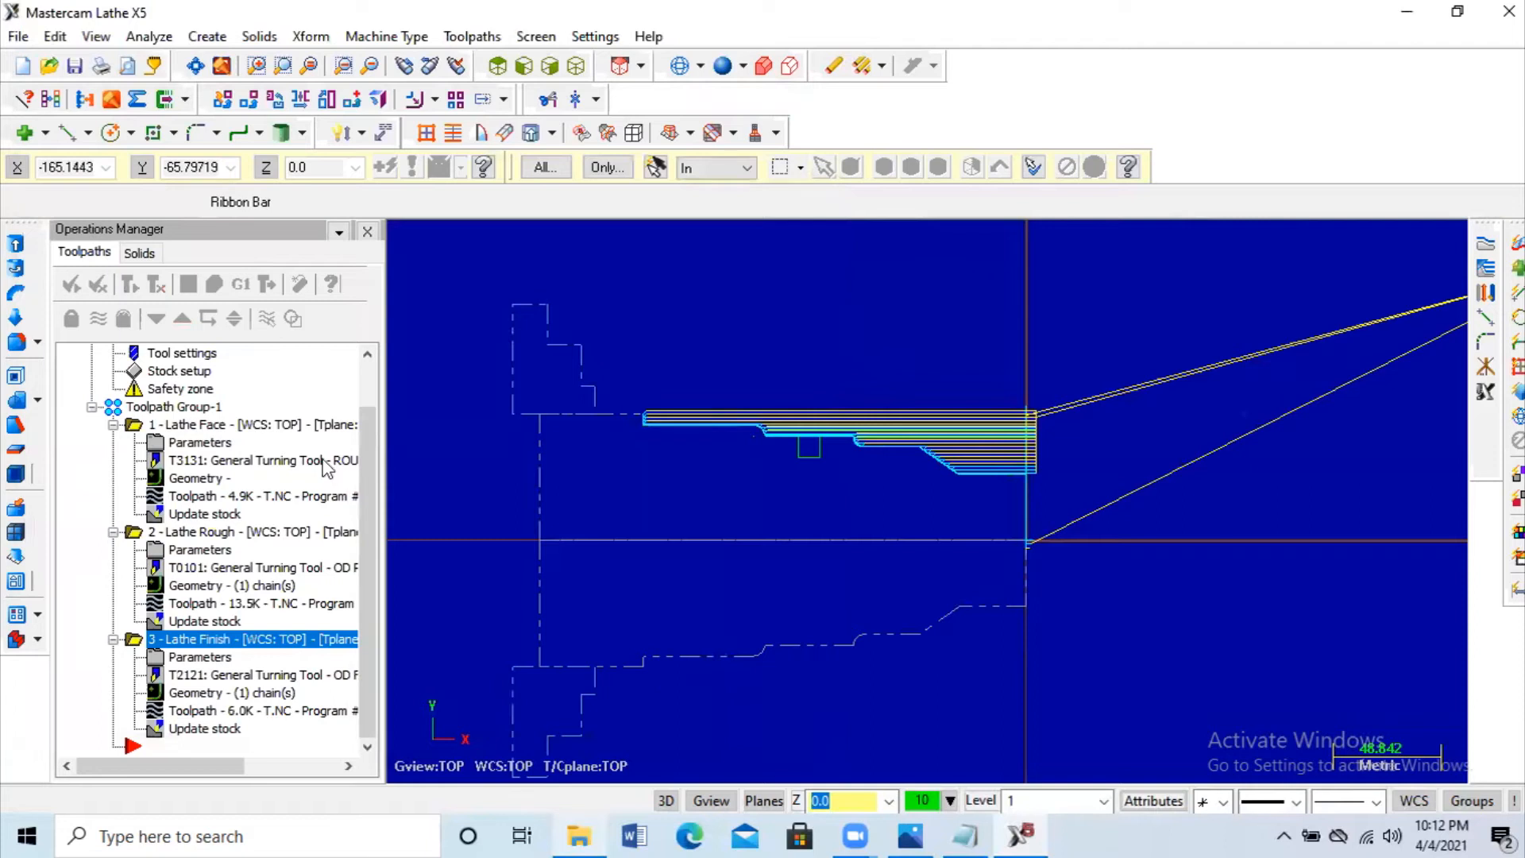
Step: Create a lathe Thread toolpath with the T9494 R0.072 OD THREAD RIGHT tool, keeping the feed rate in mm/min
{"action": "left_click", "coordinate": [472, 36]}
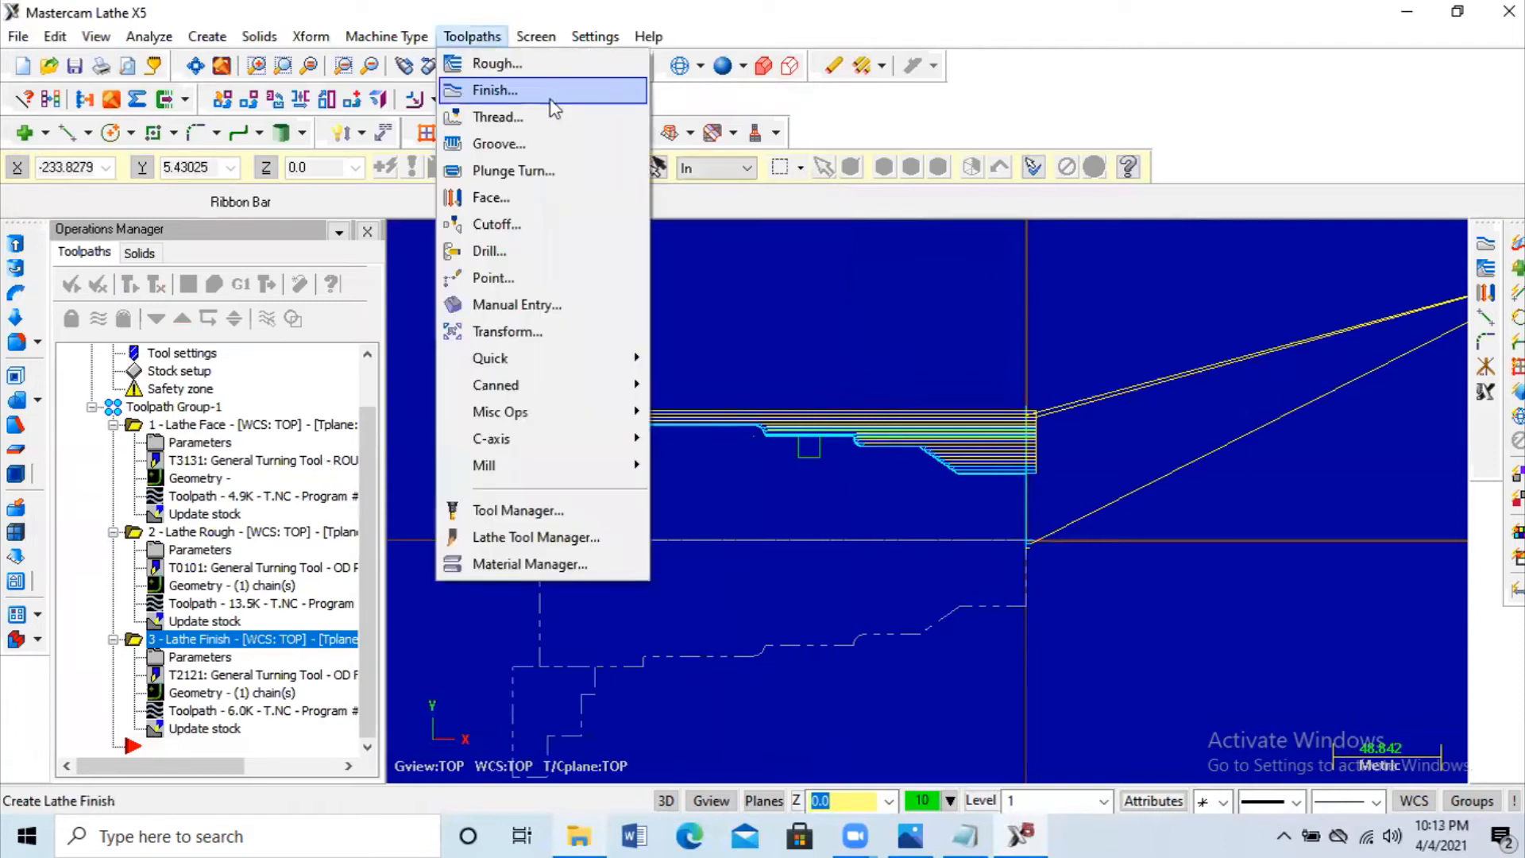
{"action": "left_click", "coordinate": [506, 117]}
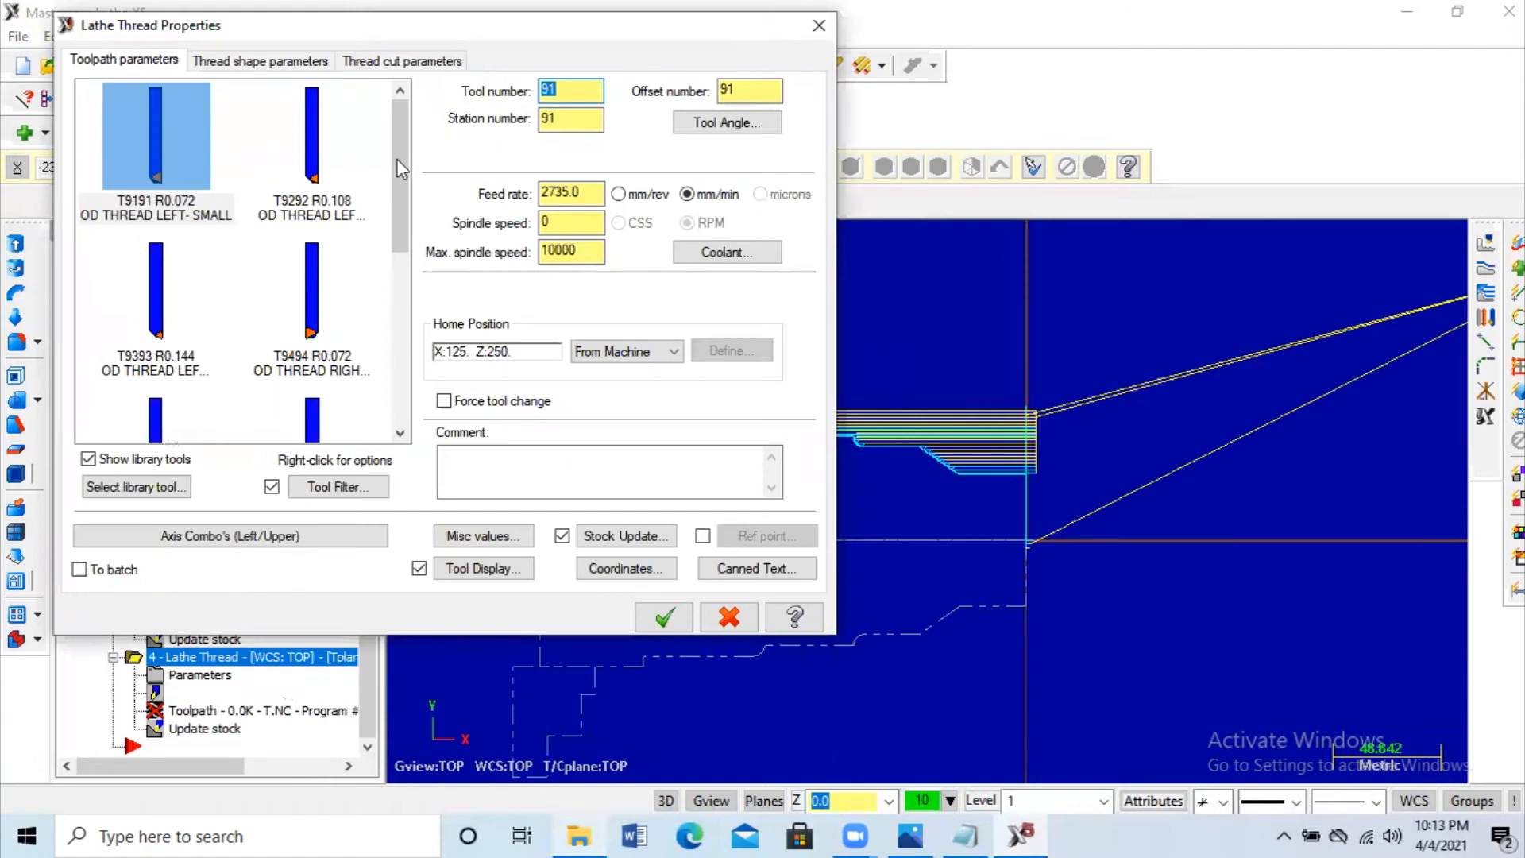
{"action": "scroll", "coordinate": [333, 274], "scroll_direction": "down", "scroll_amount": 1}
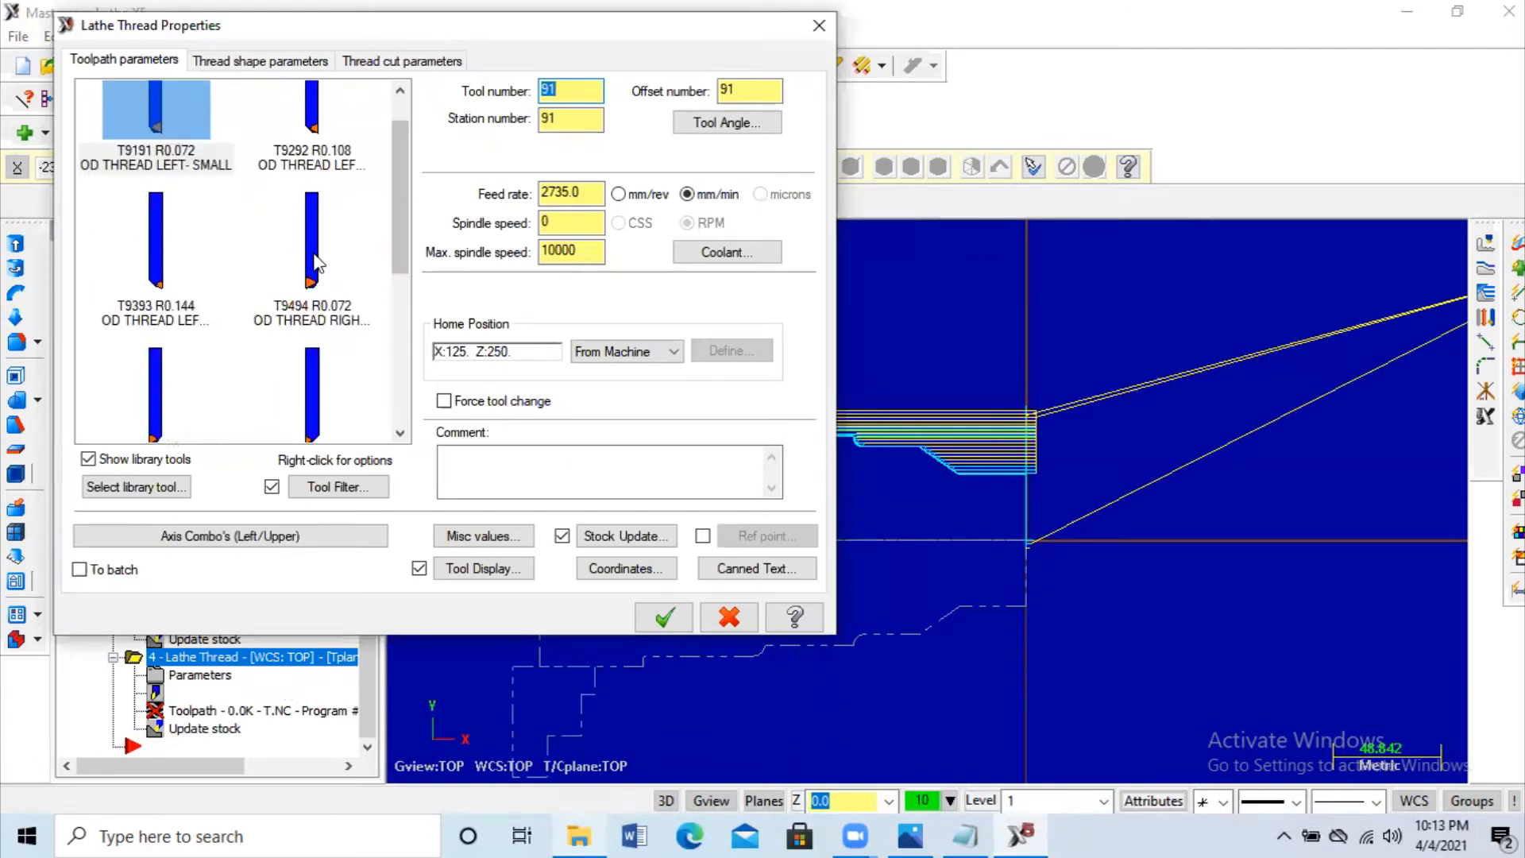
{"action": "left_click", "coordinate": [315, 255]}
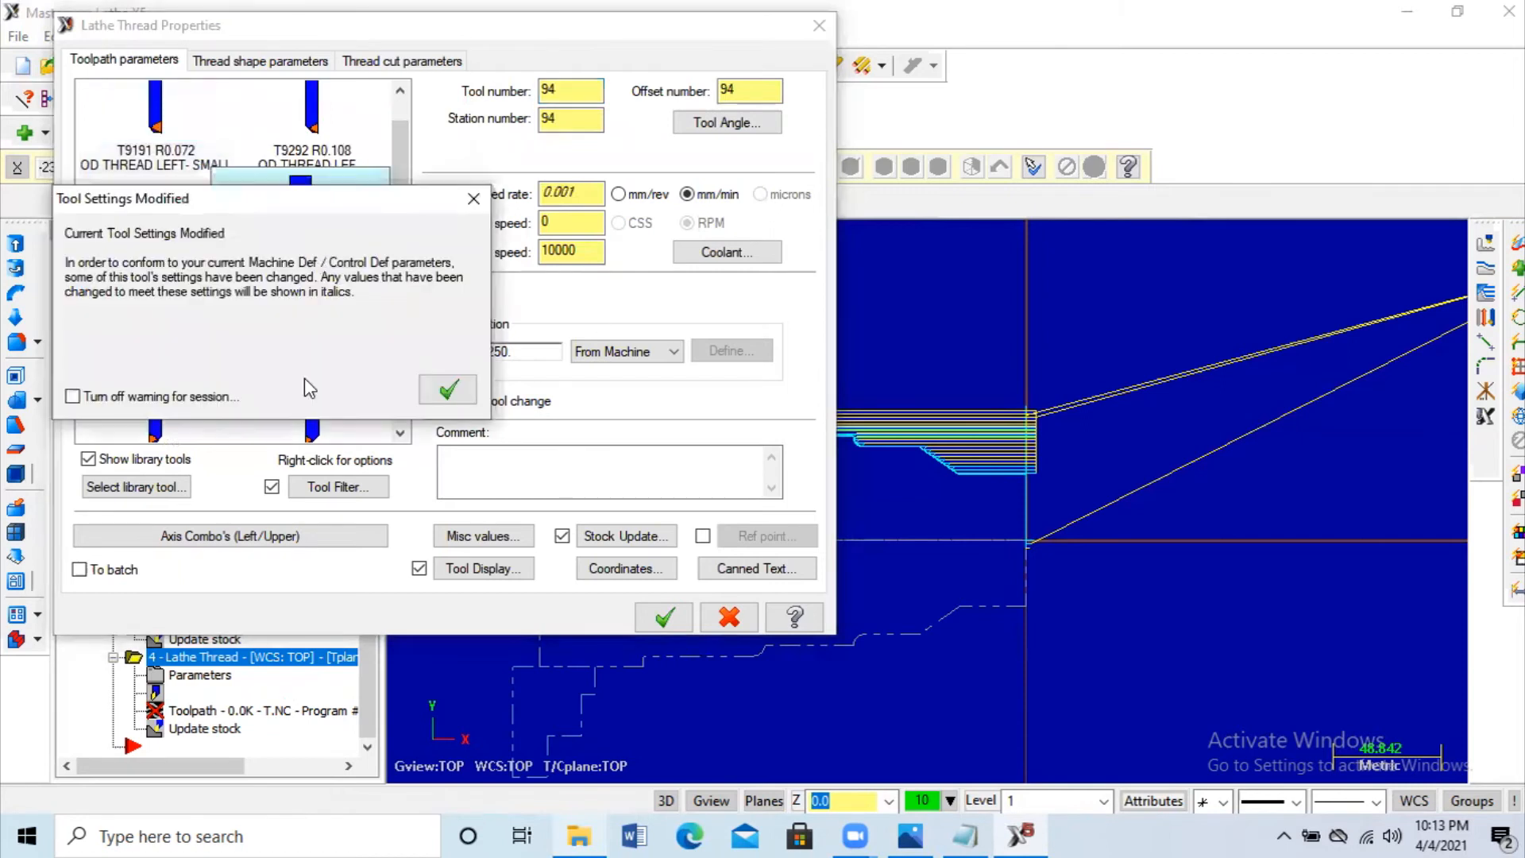
{"action": "key", "text": "Return"}
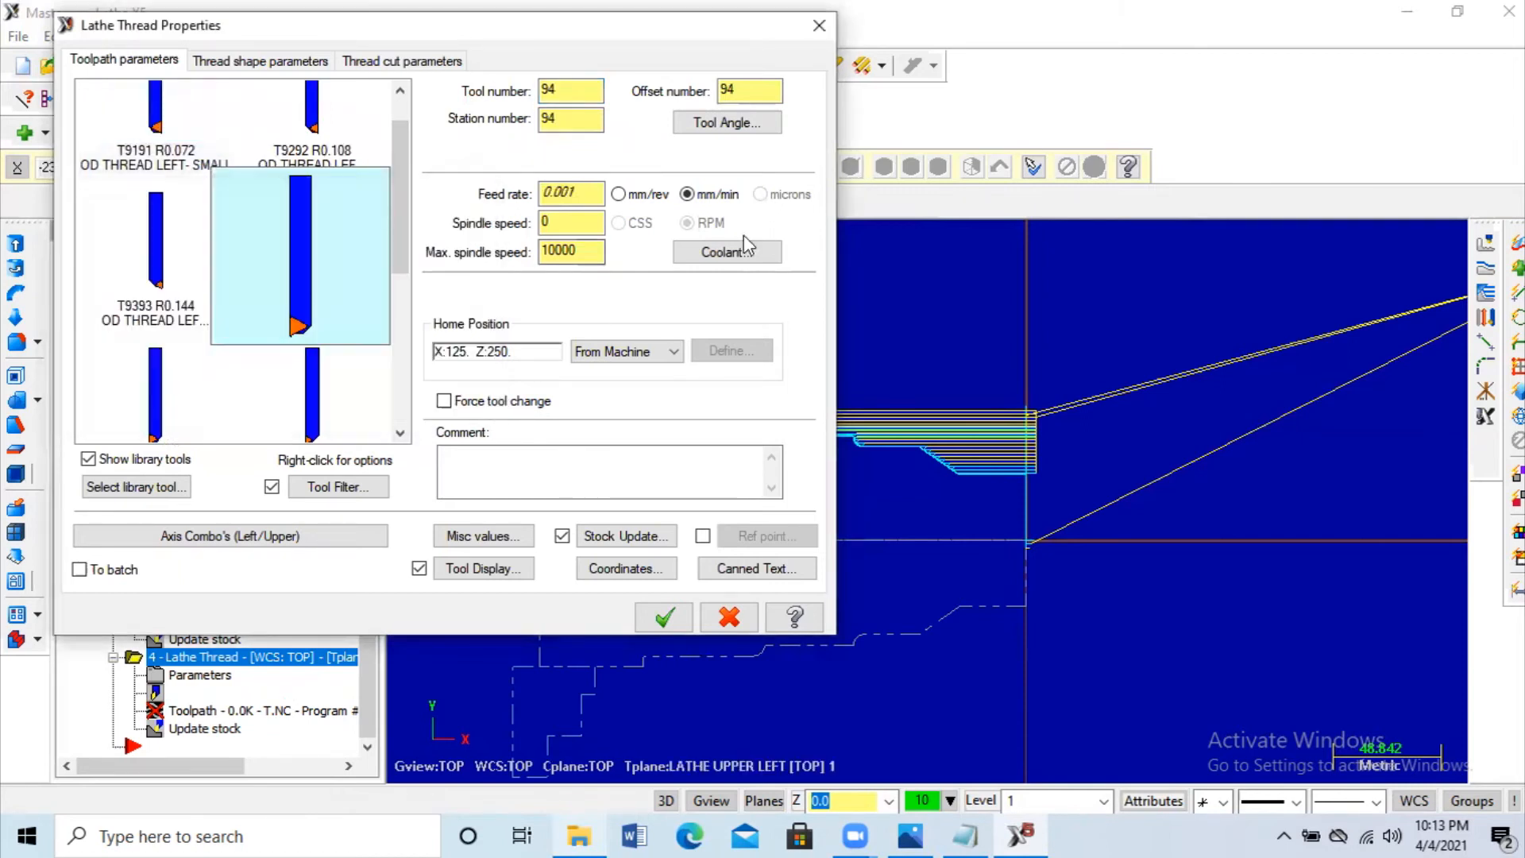
{"action": "left_click", "coordinate": [618, 194]}
{"action": "left_click", "coordinate": [687, 196]}
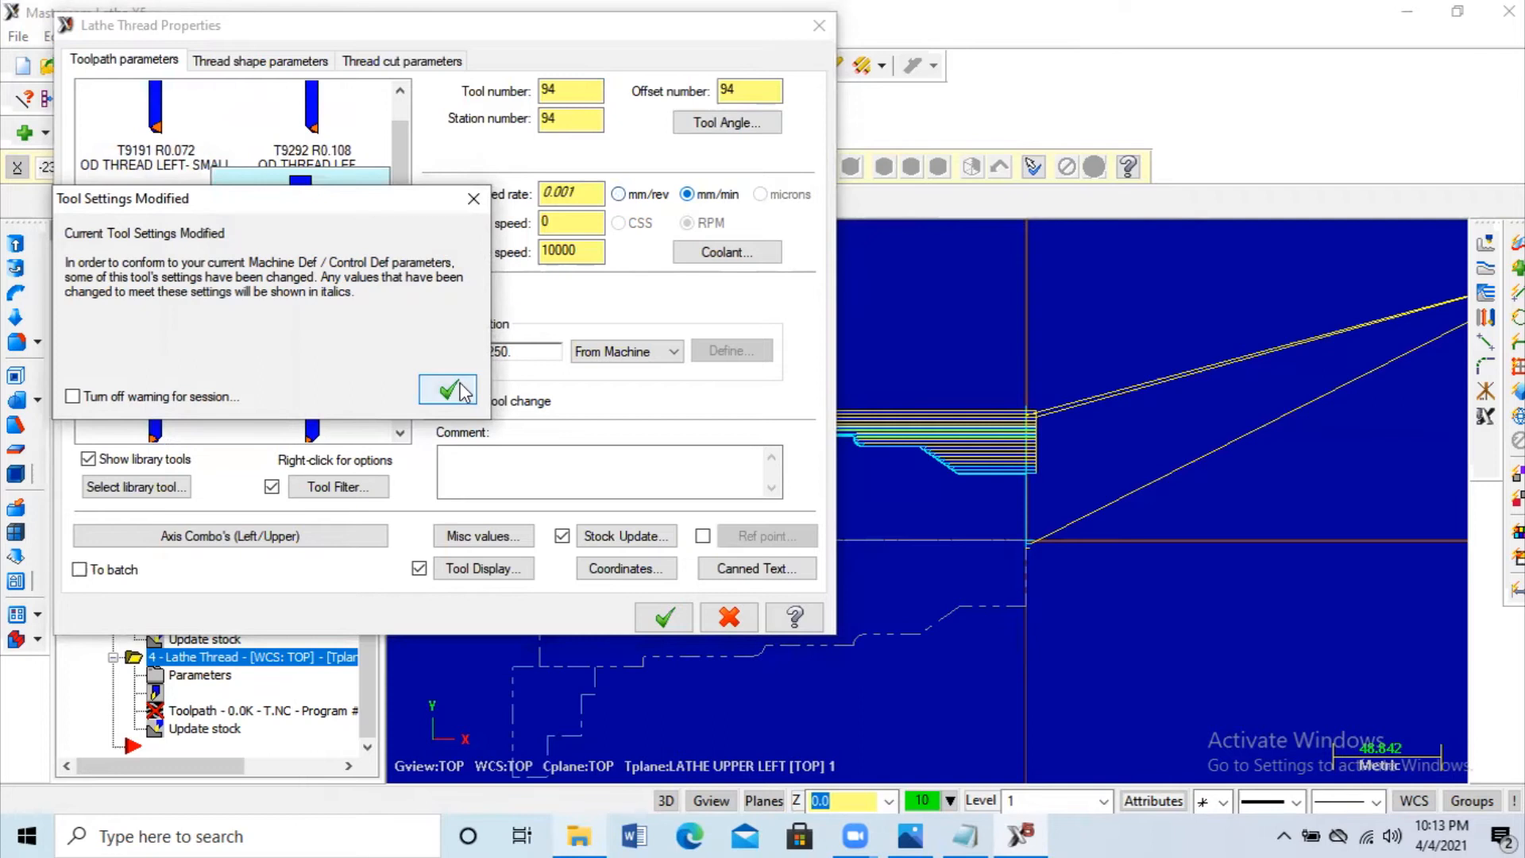
Step: Enter a feed rate of 104 mm/min and a spindle speed of 530 RPM for threading, and switch the feed rate unit to mm/rev
{"action": "left_click", "coordinate": [459, 390]}
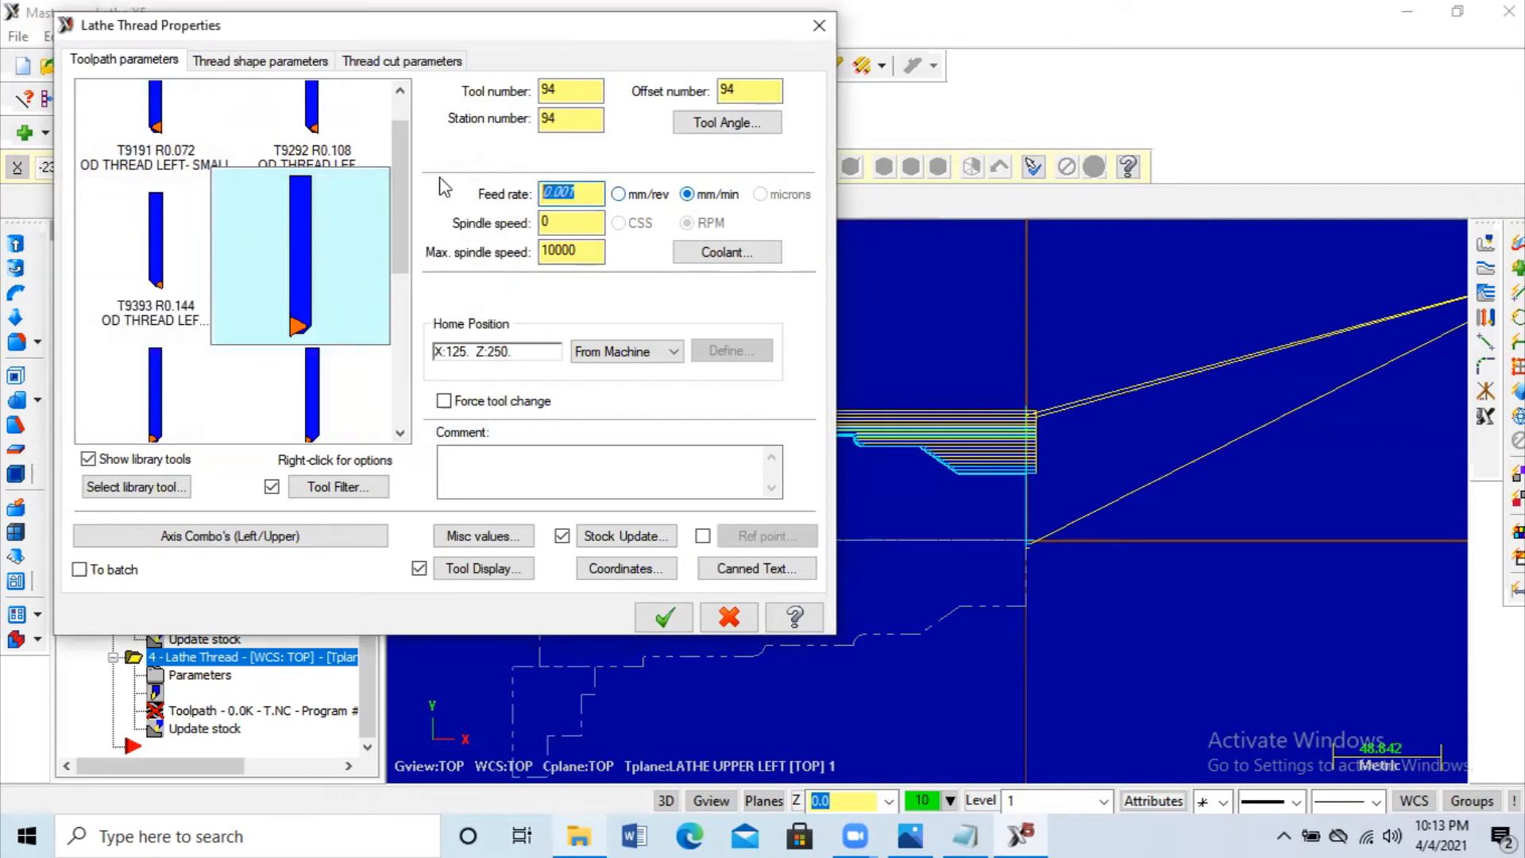
{"action": "type", "text": "104"}
{"action": "key", "text": "Tab"}
{"action": "type", "text": "530"}
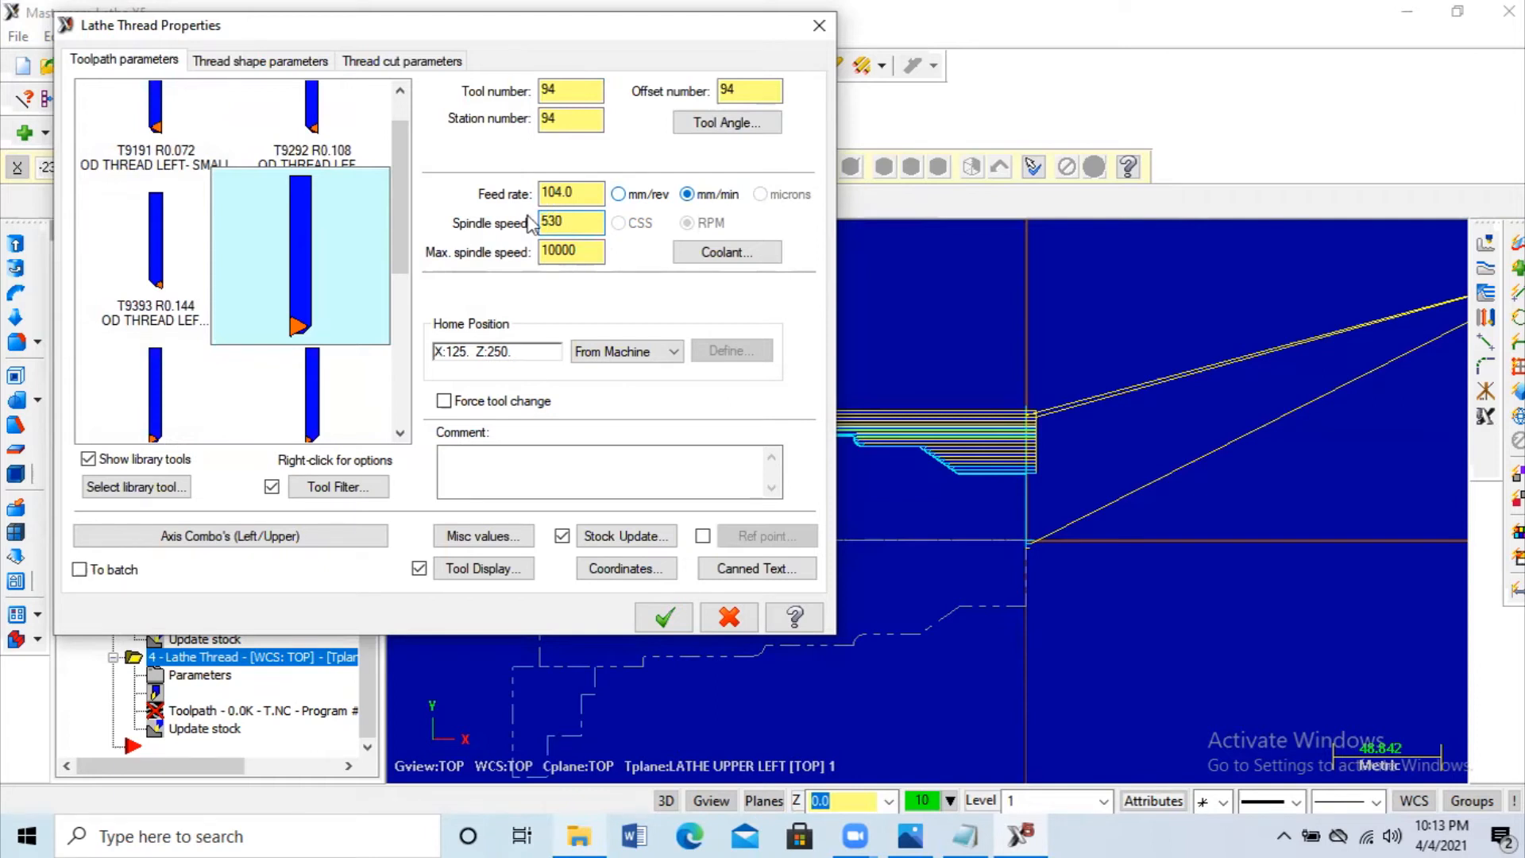
{"action": "left_click", "coordinate": [623, 193]}
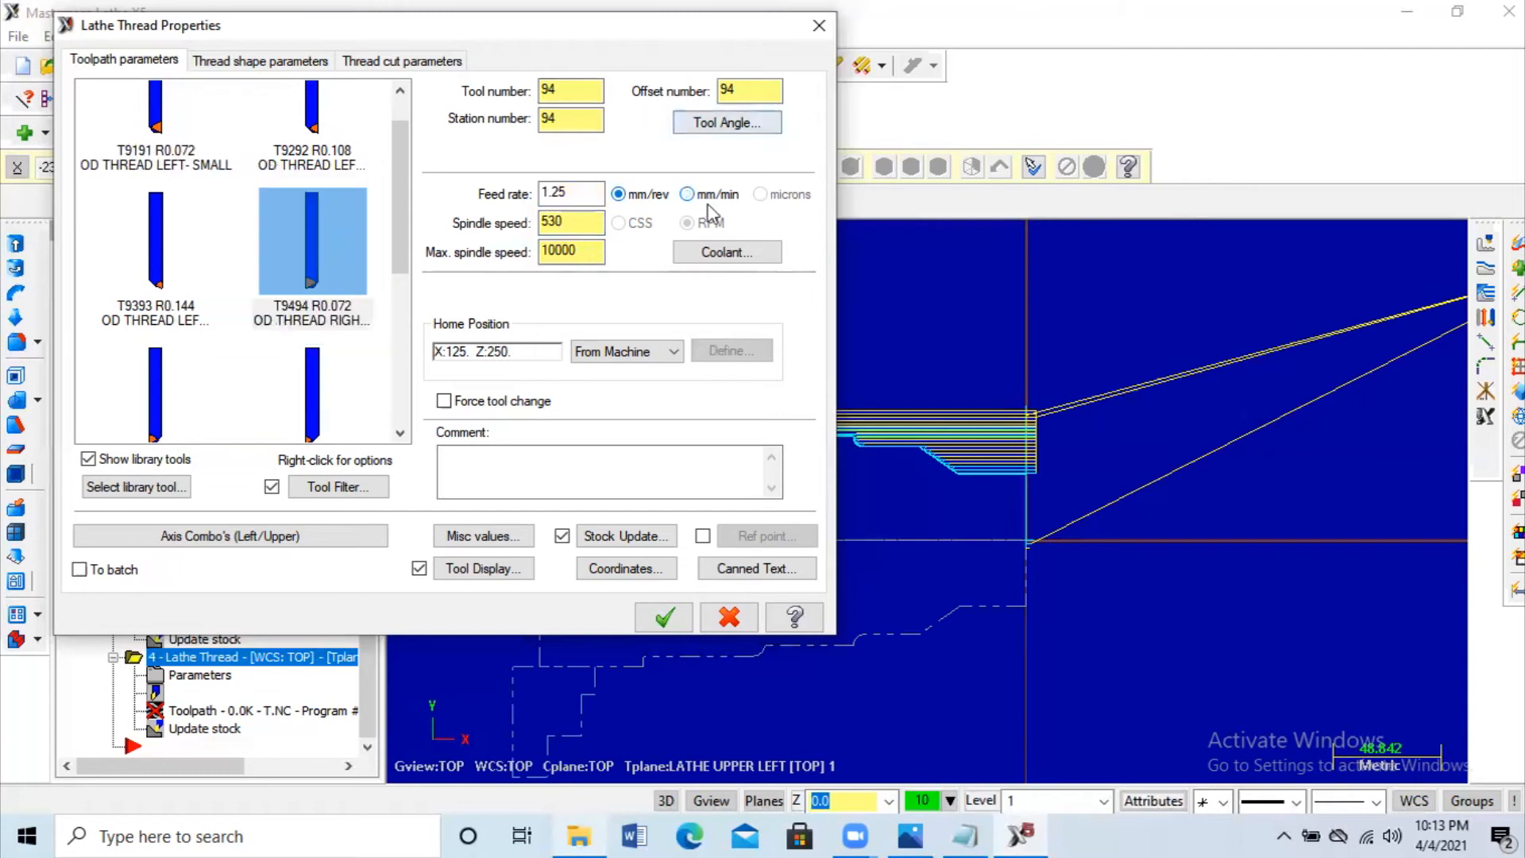
Step: Circle the M60 x 3,5 callout on the reference drawing and set the thread lead to 3.5 mm/thread
{"action": "left_click", "coordinate": [209, 64]}
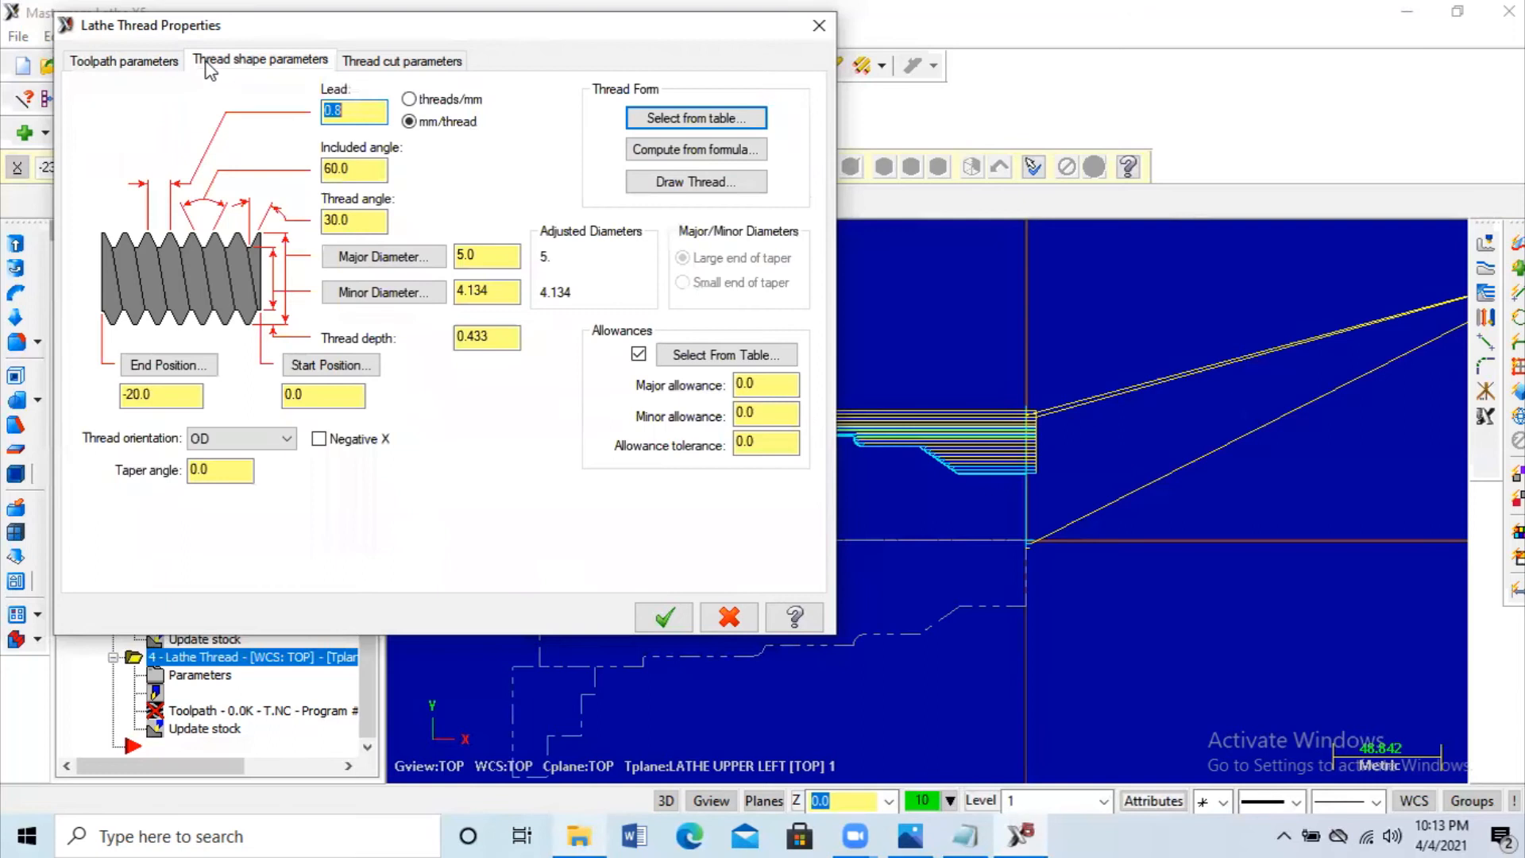
{"action": "left_click", "coordinate": [895, 834]}
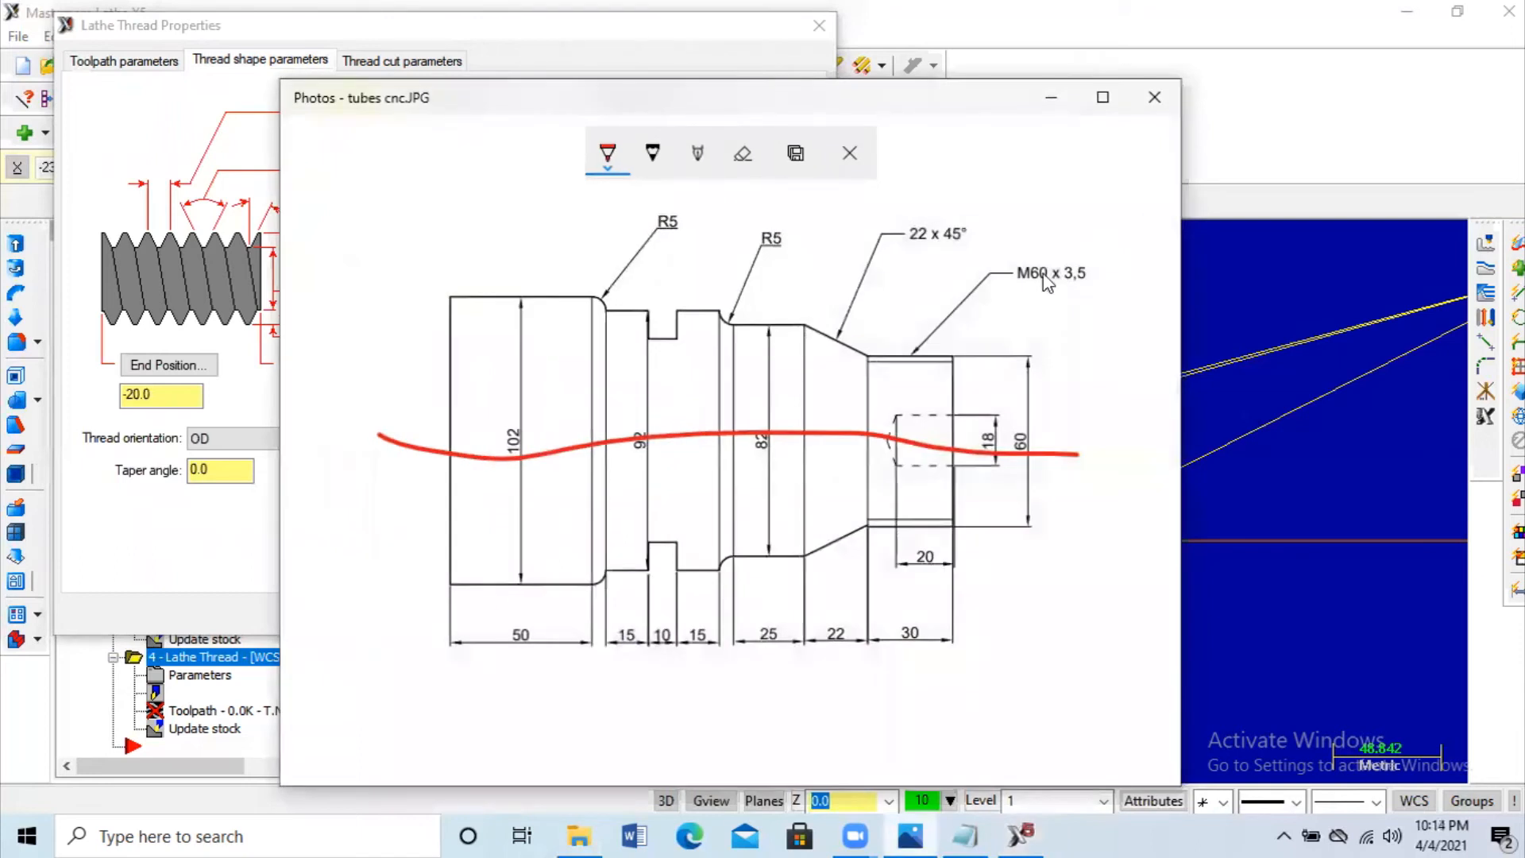
{"action": "left_click_drag", "start_coordinate": [1002, 262], "coordinate": [1048, 240]}
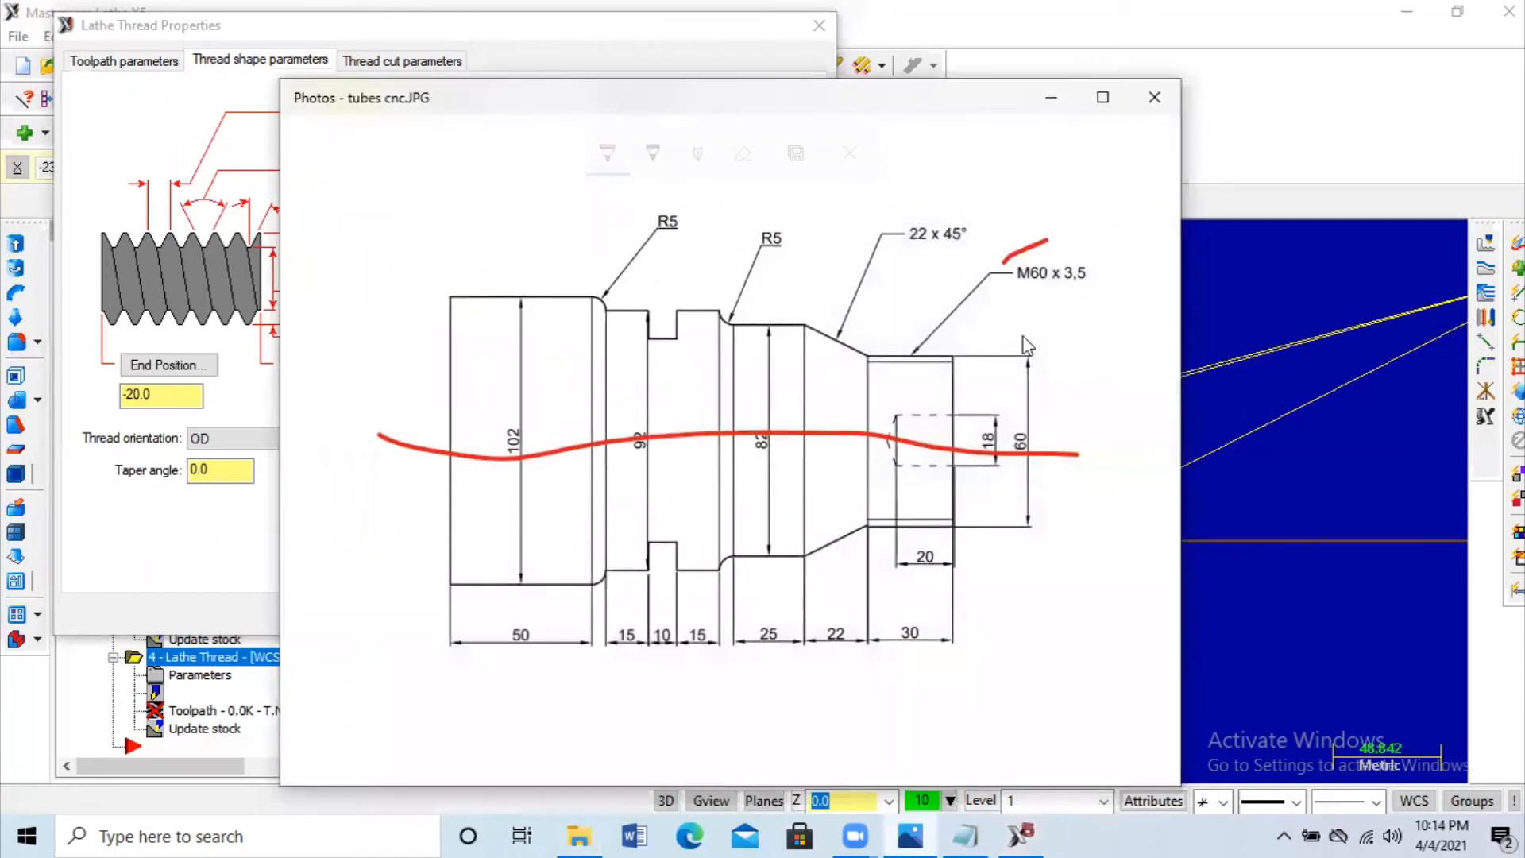
{"action": "left_click_drag", "start_coordinate": [1017, 218], "coordinate": [1003, 262]}
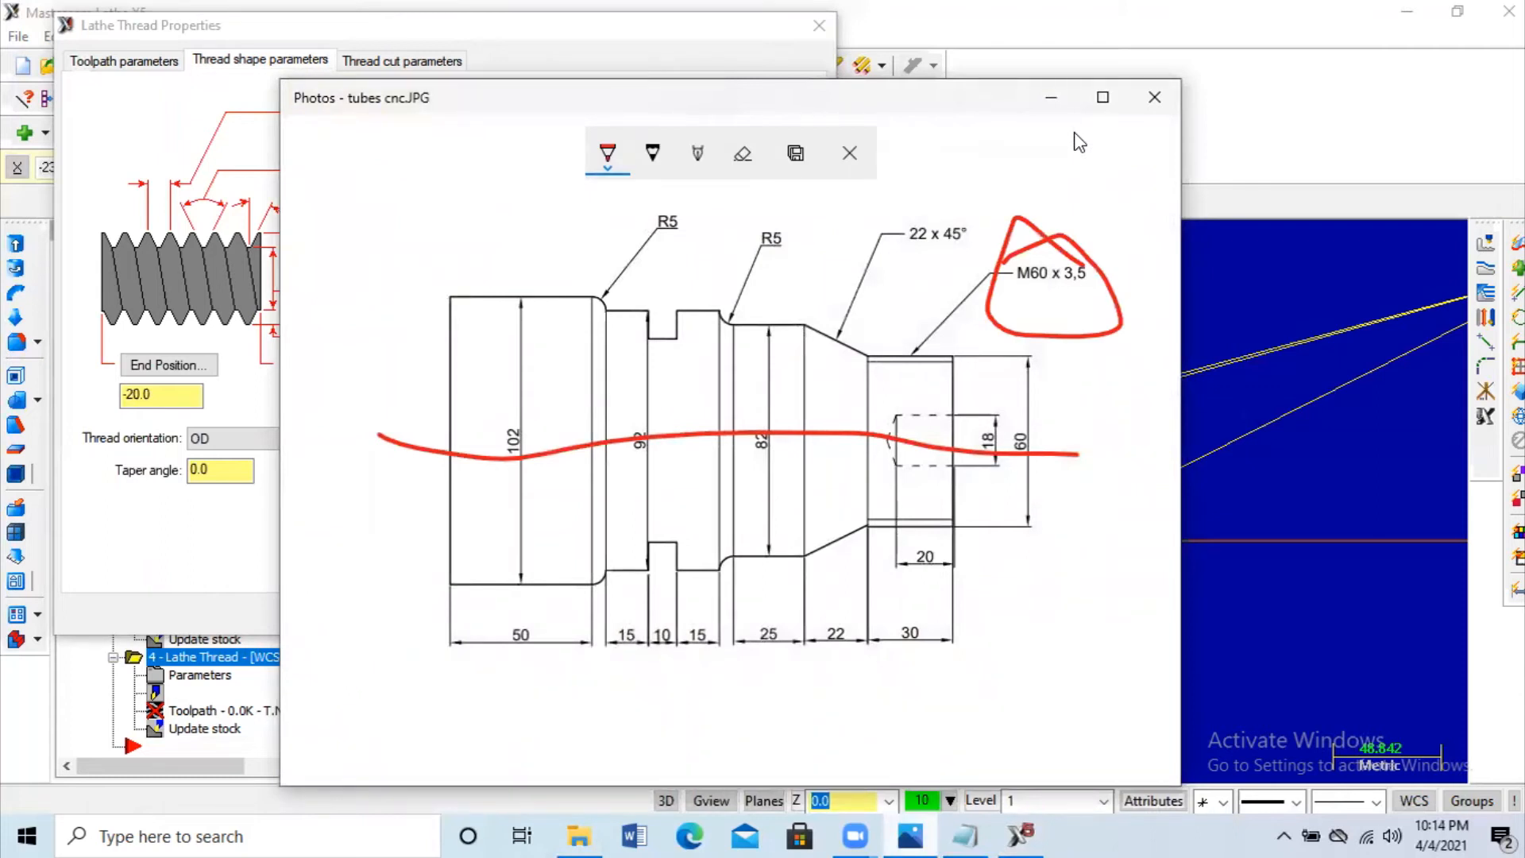
{"action": "left_click", "coordinate": [1050, 99]}
{"action": "left_click", "coordinate": [265, 97]}
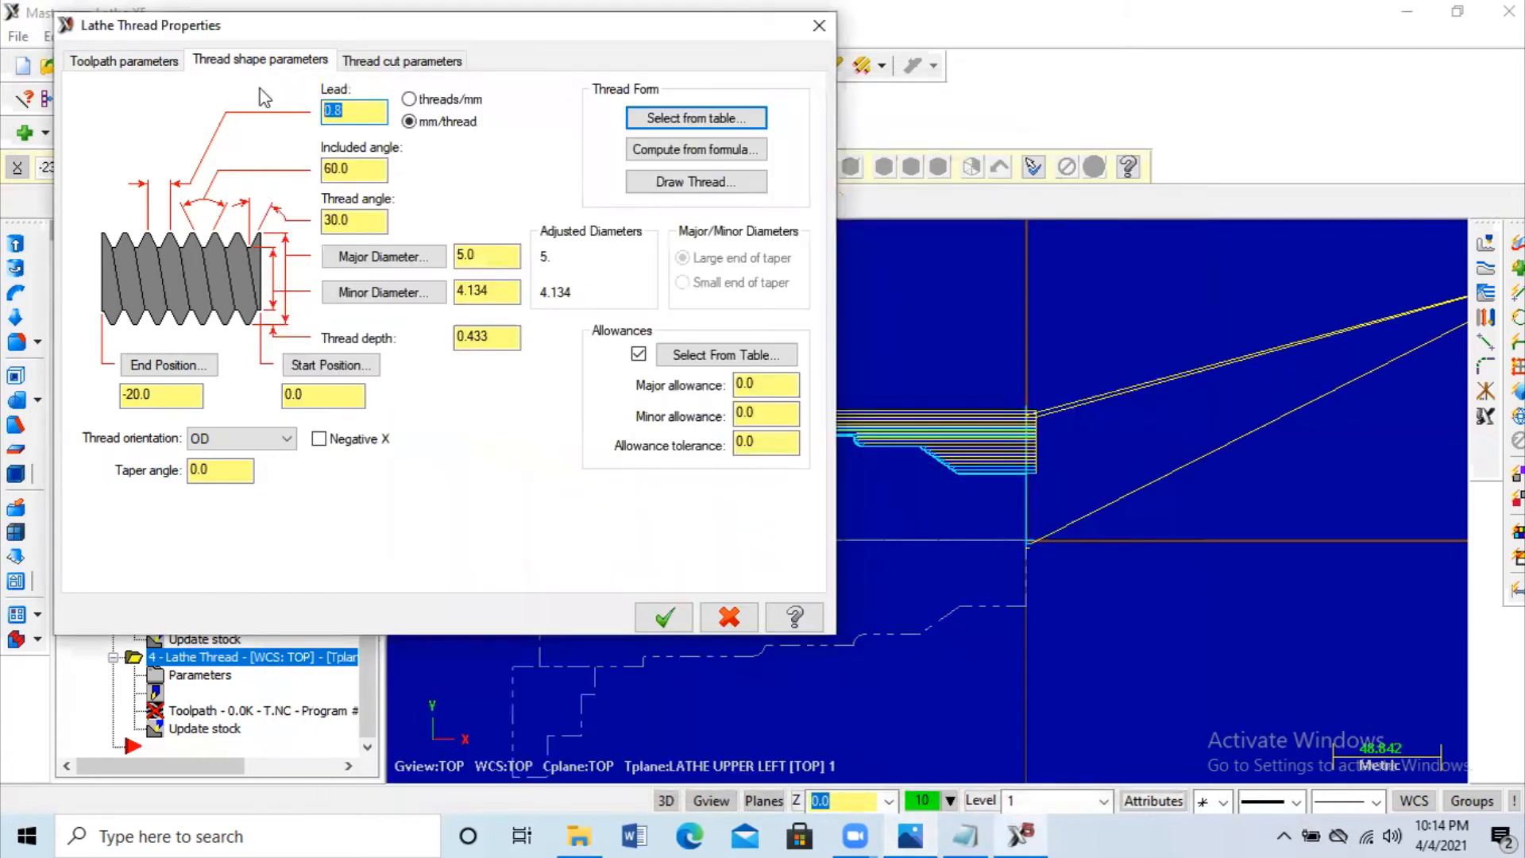
{"action": "type", "text": "3.5"}
Step: Set the thread's major diameter to 60 mm and compute its minor diameter with the Metric M Profile formula
{"action": "left_click", "coordinate": [498, 253]}
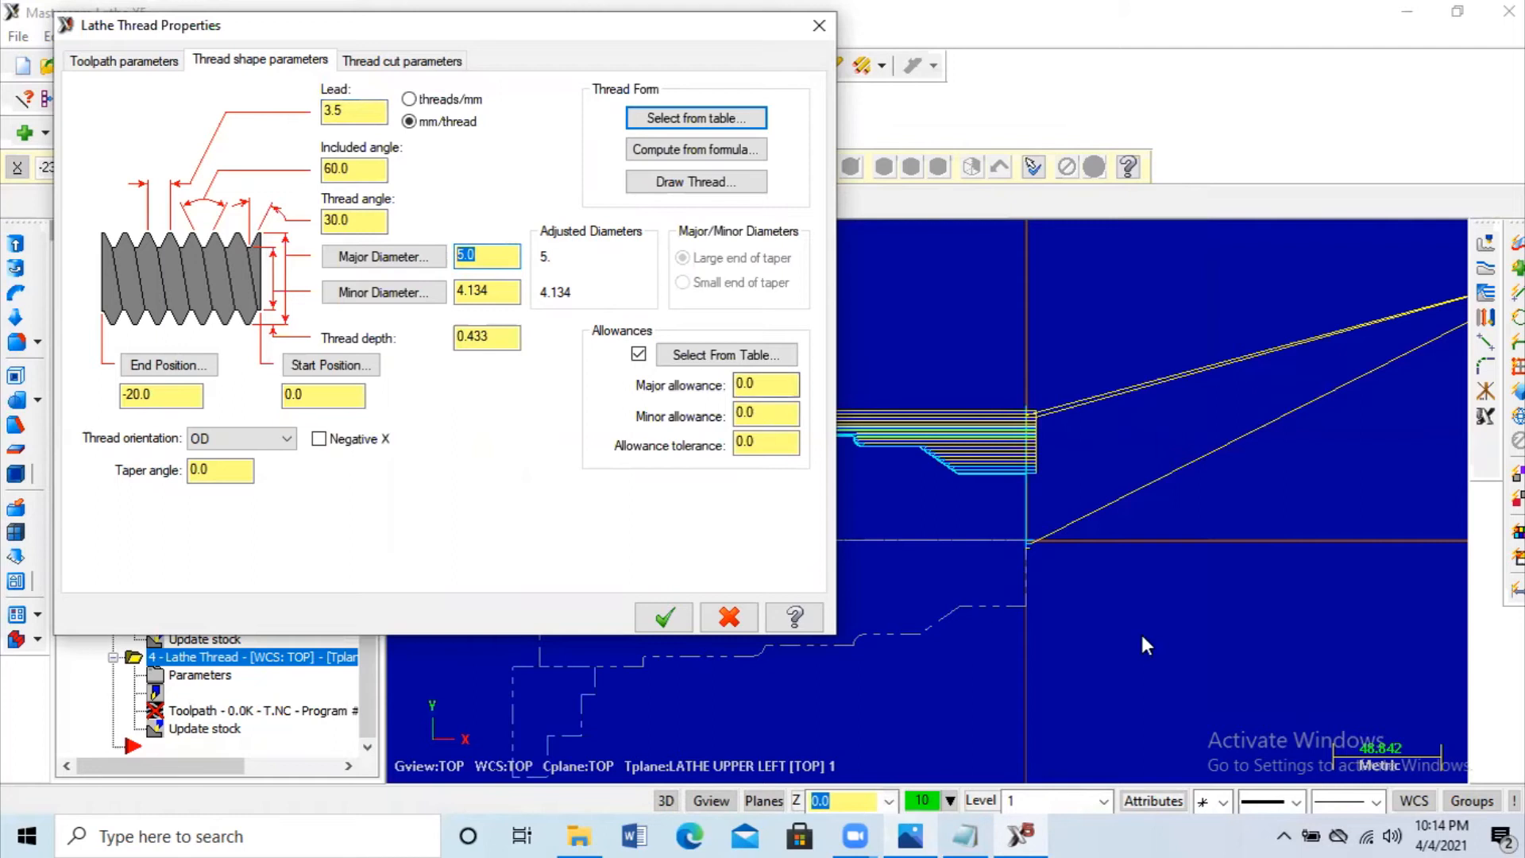
{"action": "left_click", "coordinate": [926, 834]}
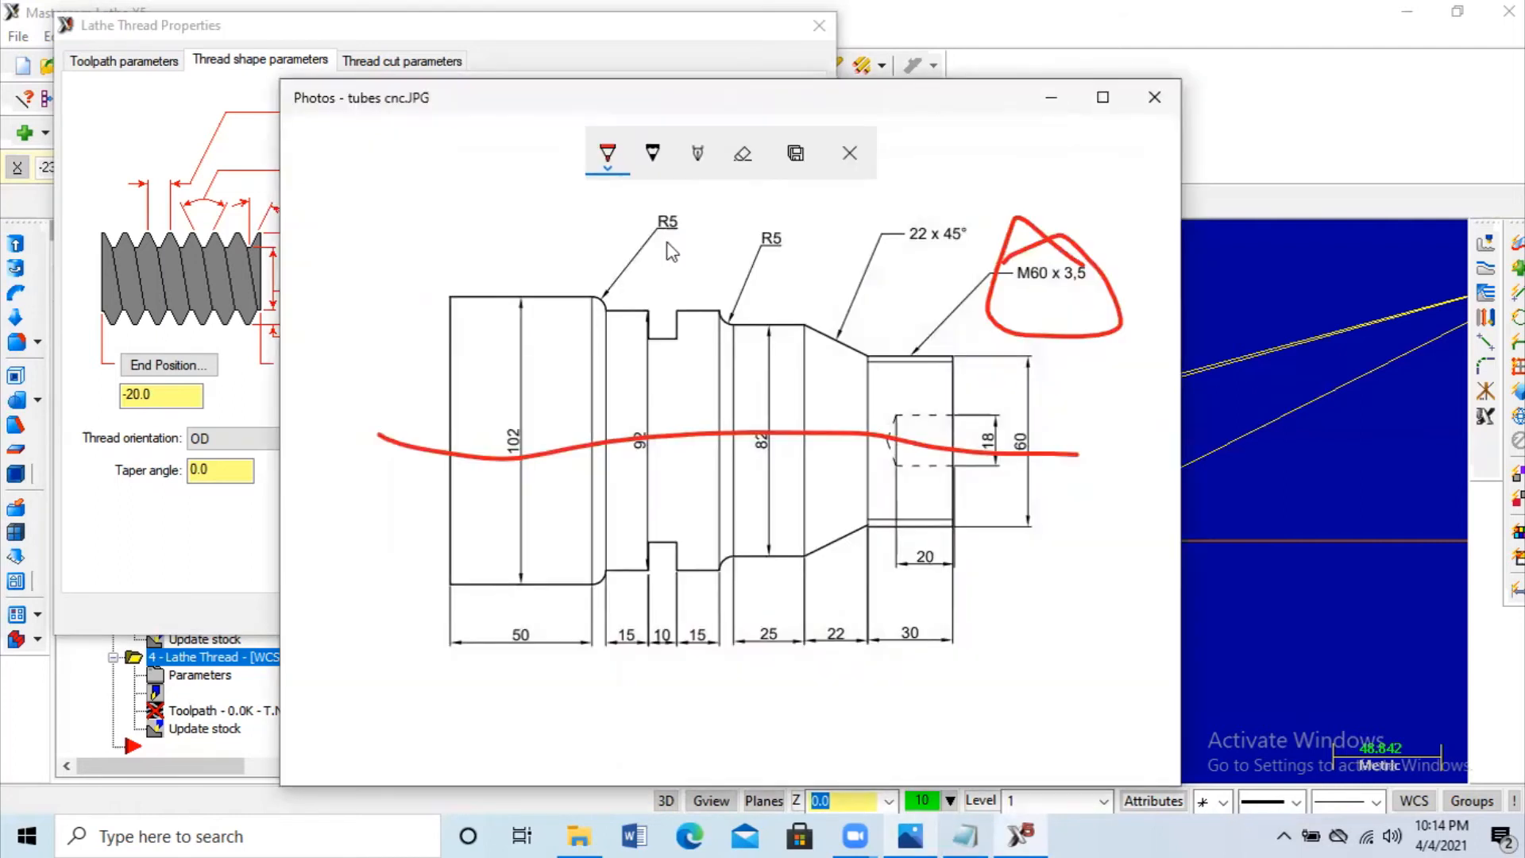
{"action": "key", "text": "alt+Tab"}
{"action": "double_click", "coordinate": [466, 255]}
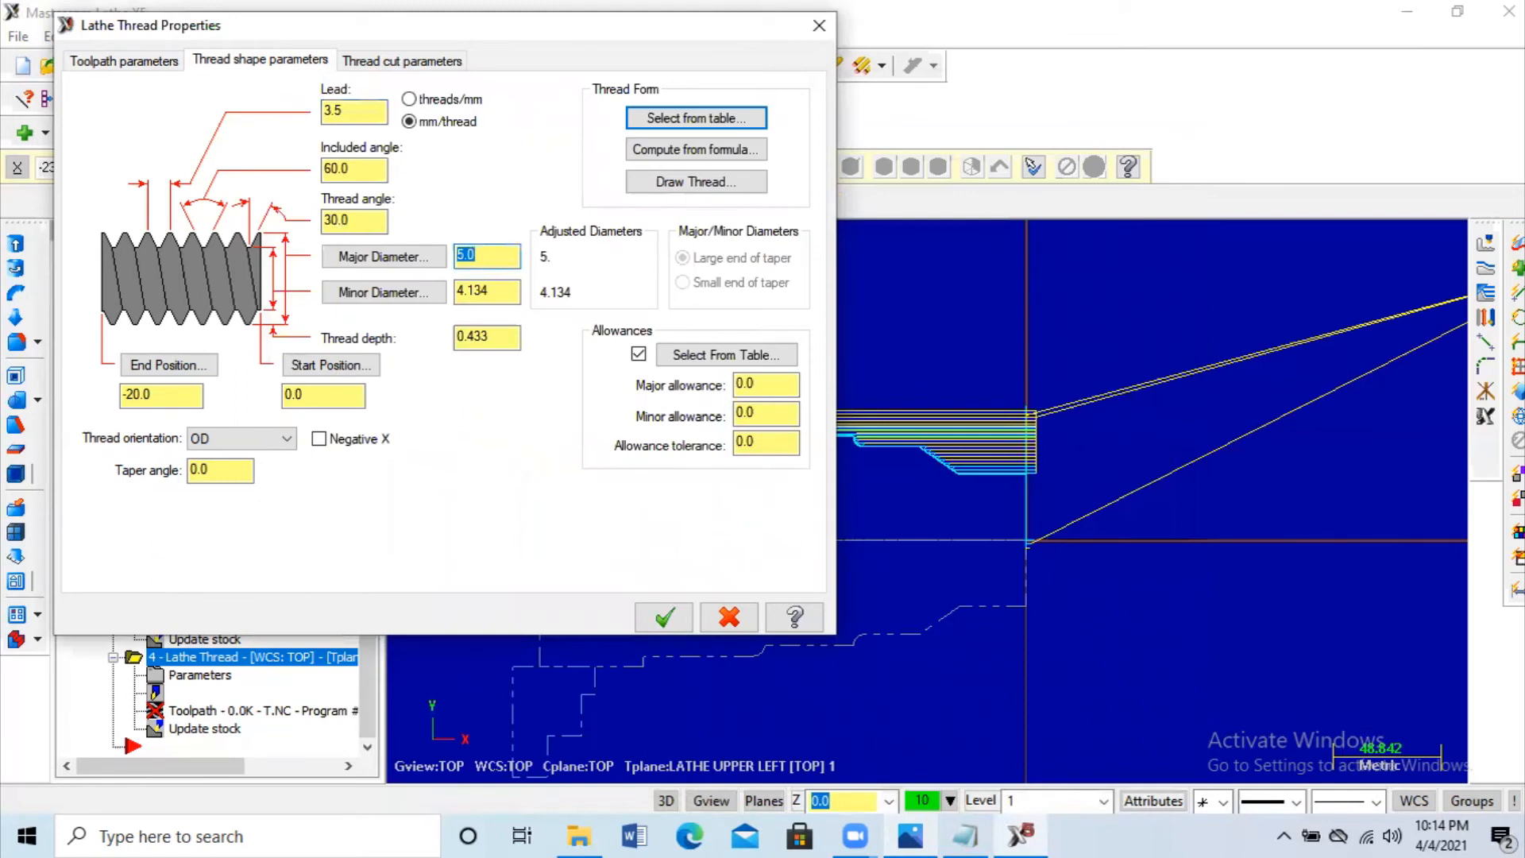
{"action": "type", "text": "60"}
{"action": "key", "text": "Tab"}
{"action": "key", "text": "Tab"}
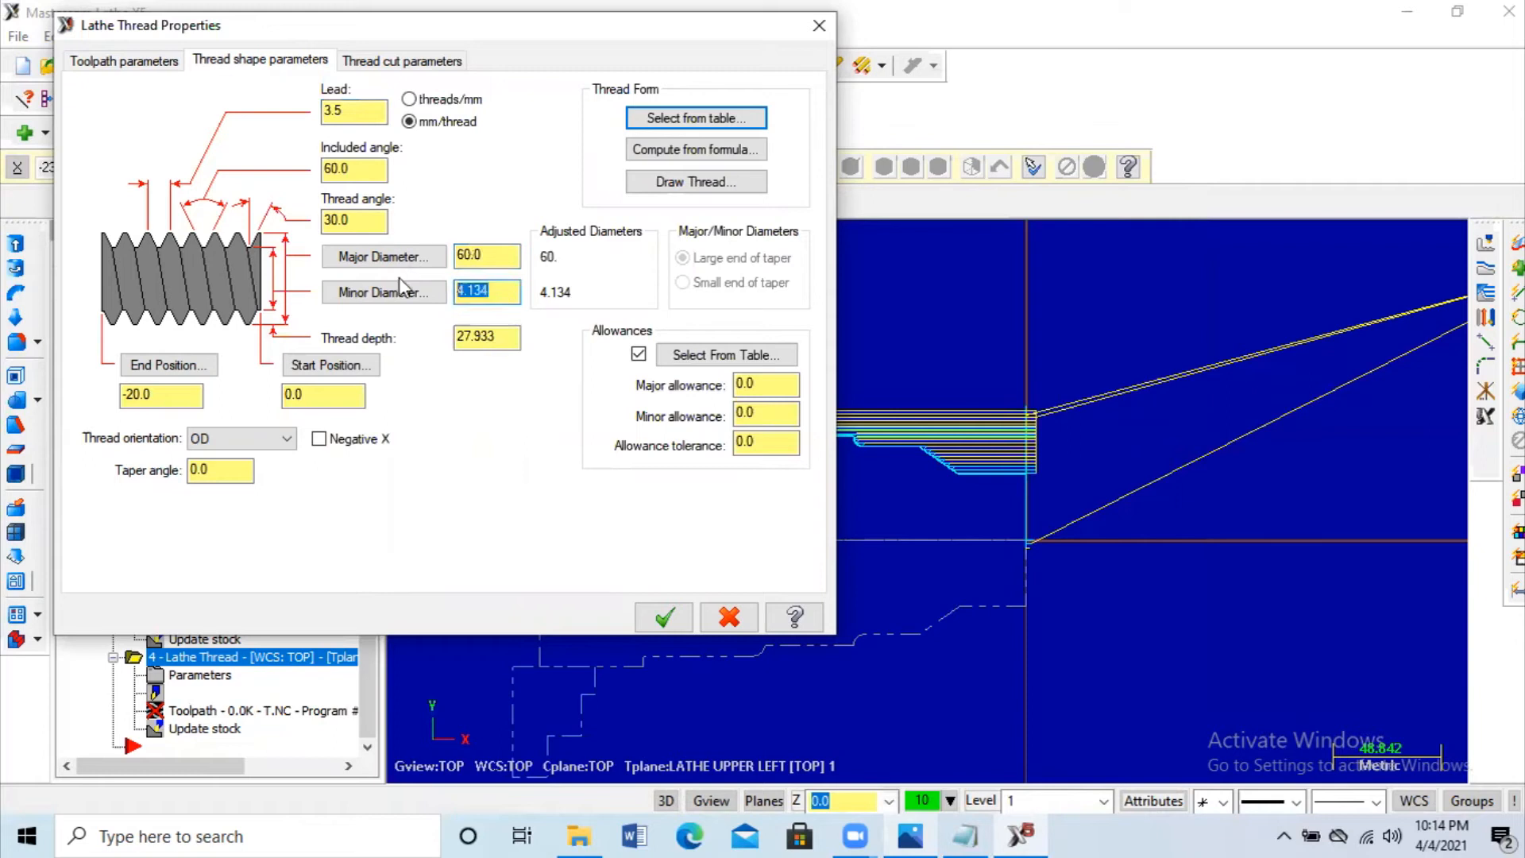
{"action": "left_click", "coordinate": [672, 151]}
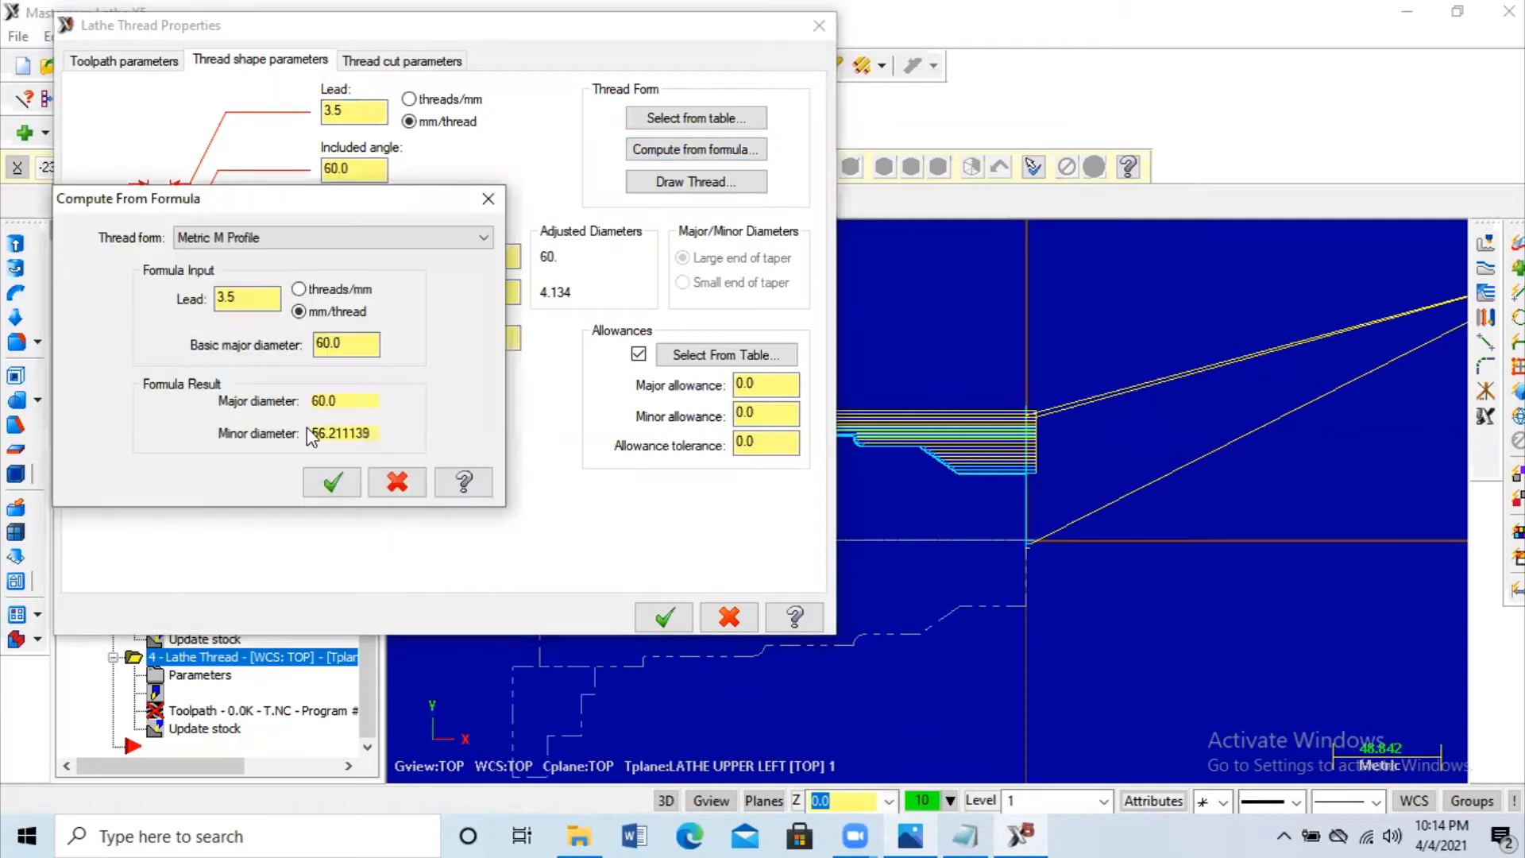
{"action": "left_click", "coordinate": [345, 490]}
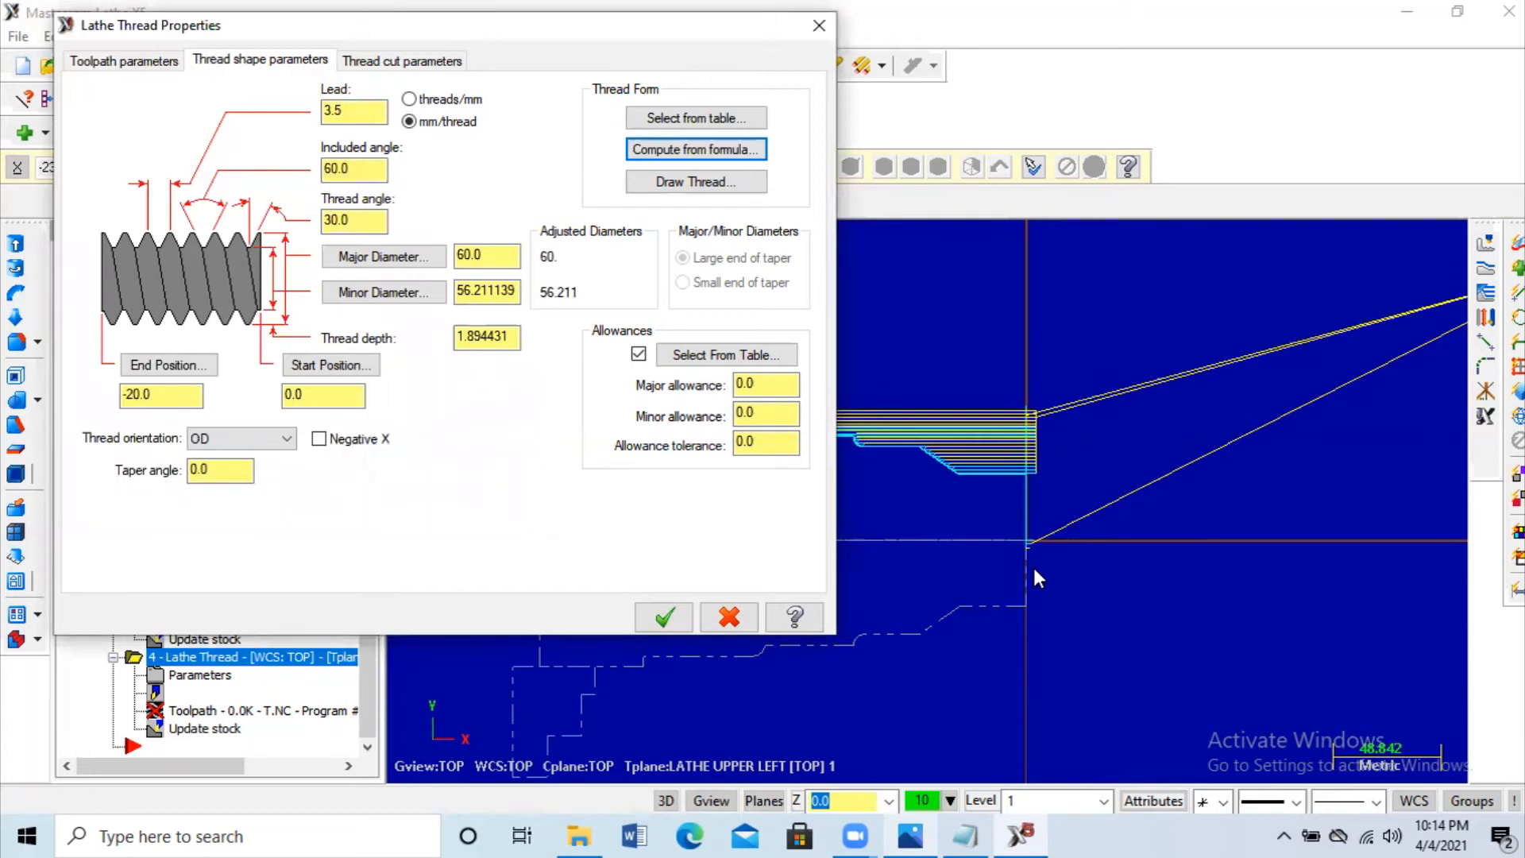
Step: Set the thread's end position to -30 mm and accept the threading operation
{"action": "key", "text": "alt+Tab"}
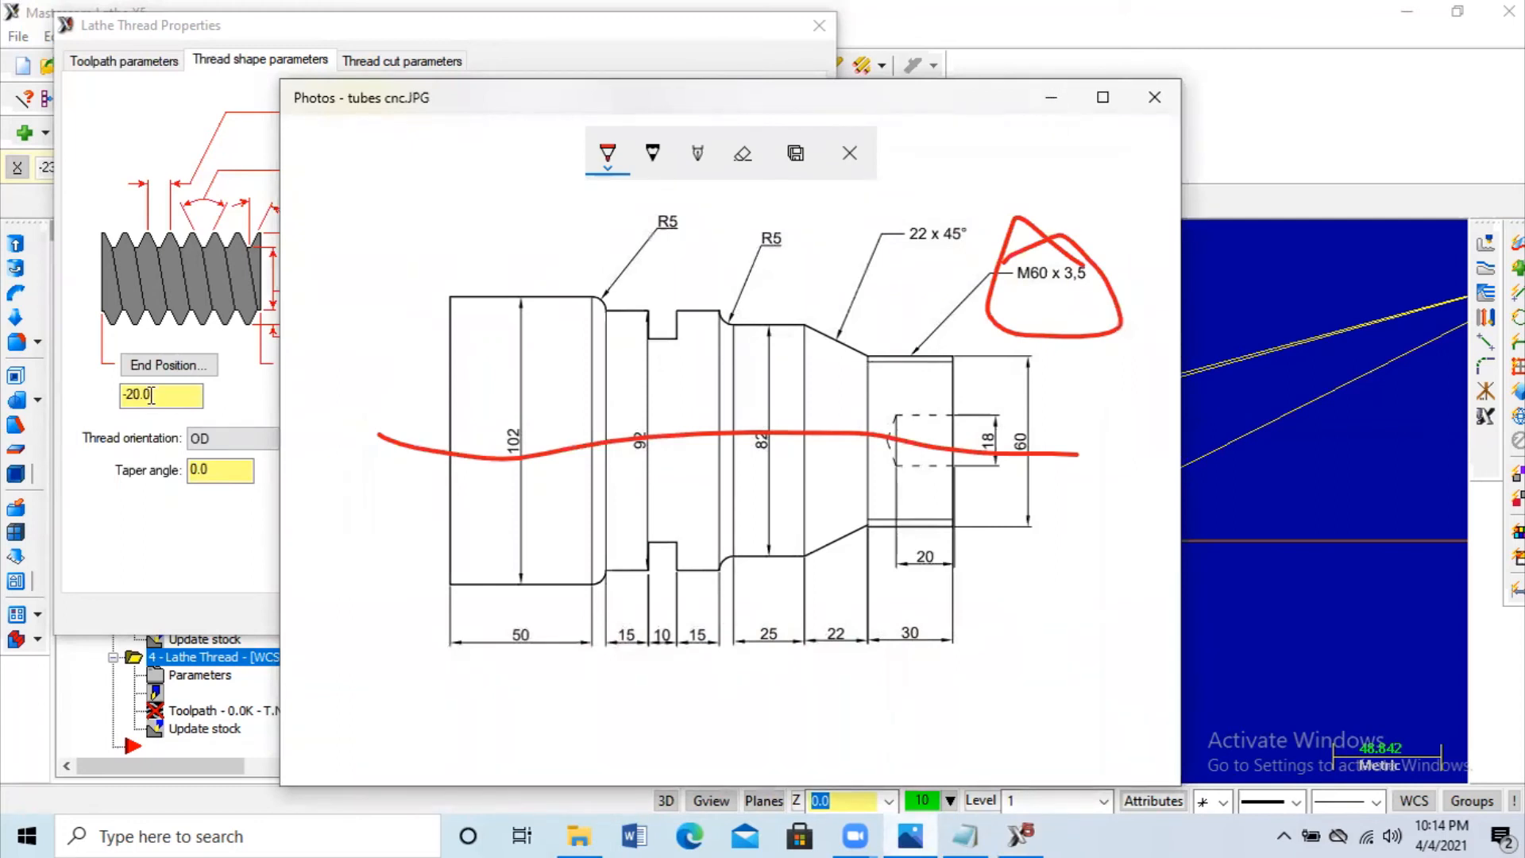
{"action": "left_click_drag", "start_coordinate": [154, 395], "coordinate": [23, 392]}
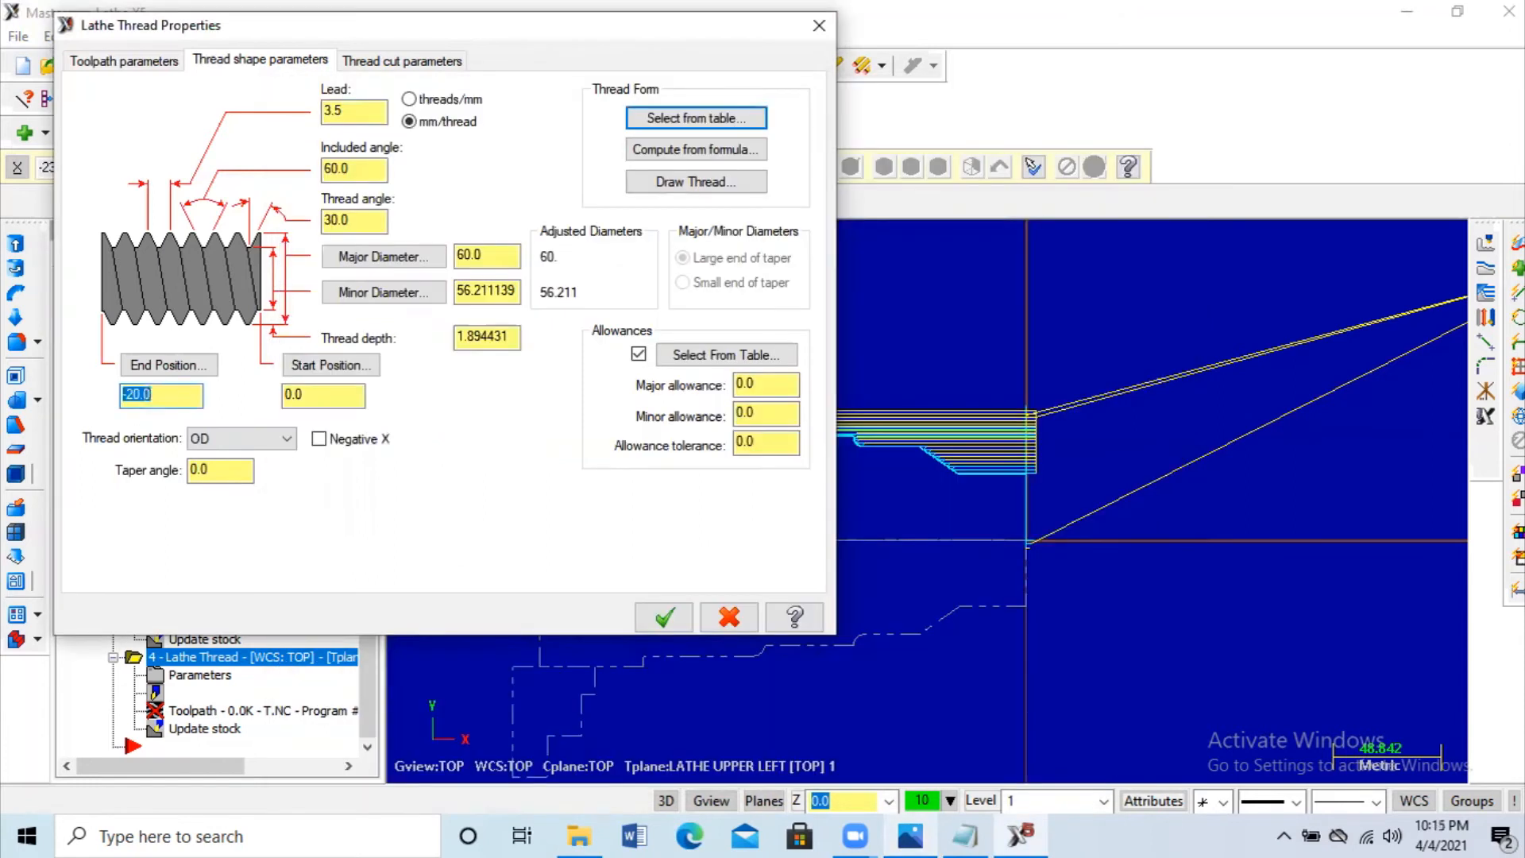
{"action": "type", "text": "-30"}
{"action": "left_click", "coordinate": [659, 617]}
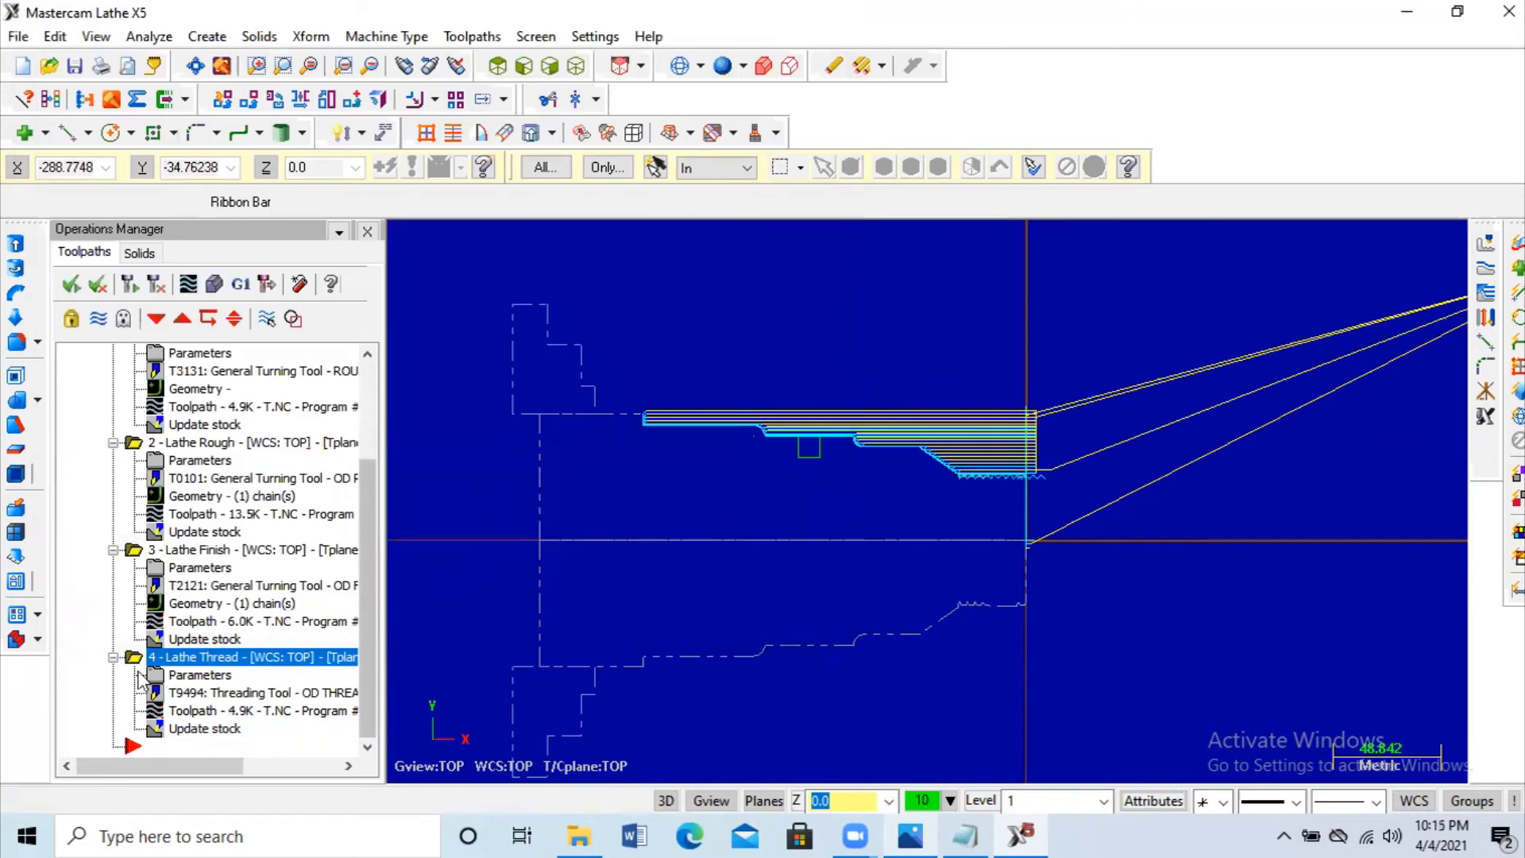
Step: Review the thread operation's shape and cut parameters and accept them without changes
{"action": "left_click", "coordinate": [182, 675]}
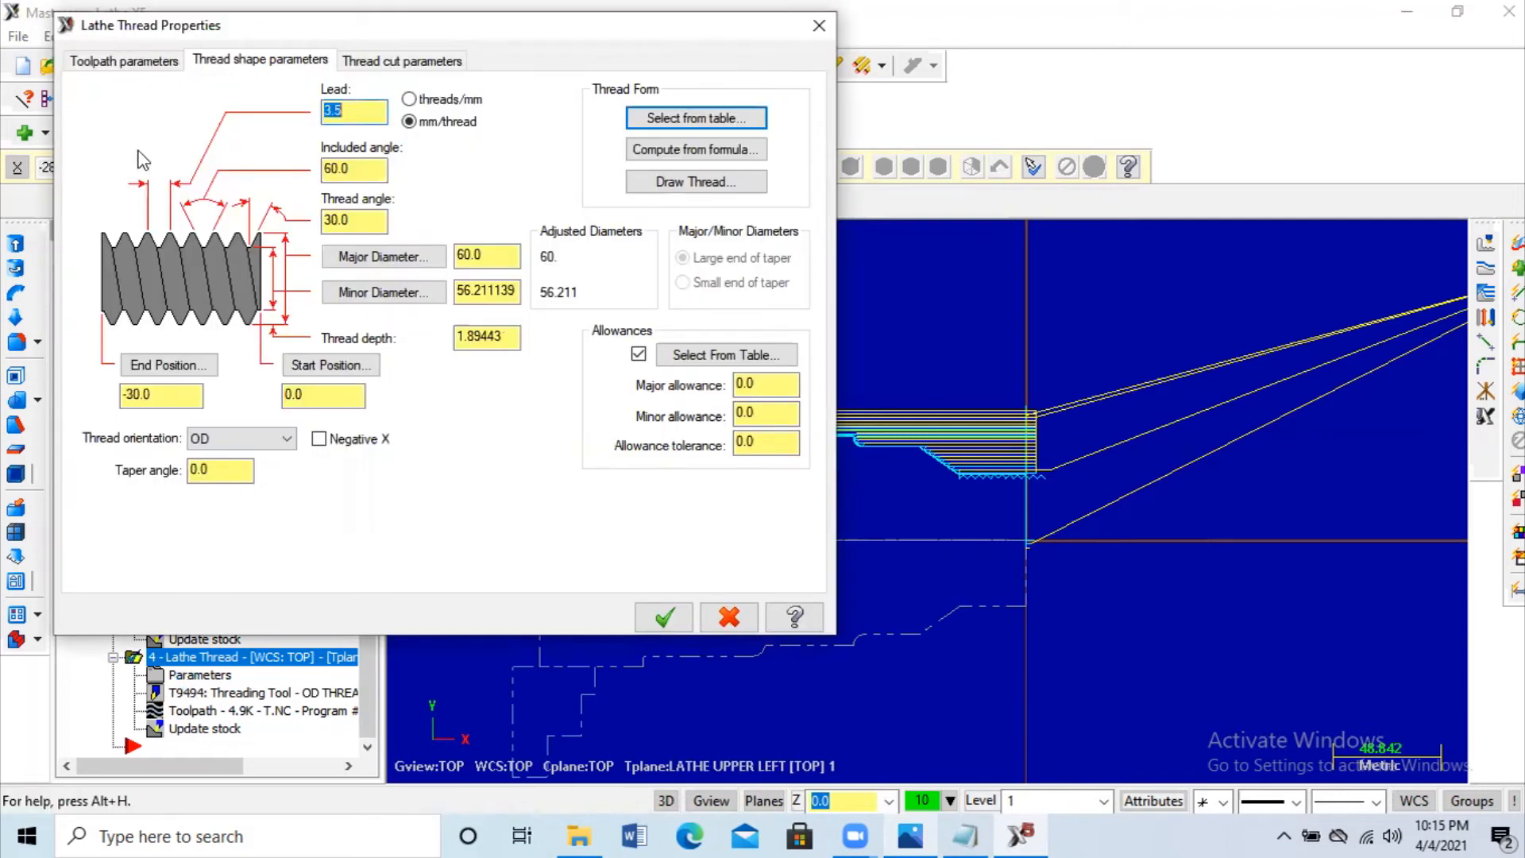
{"action": "left_click", "coordinate": [352, 65]}
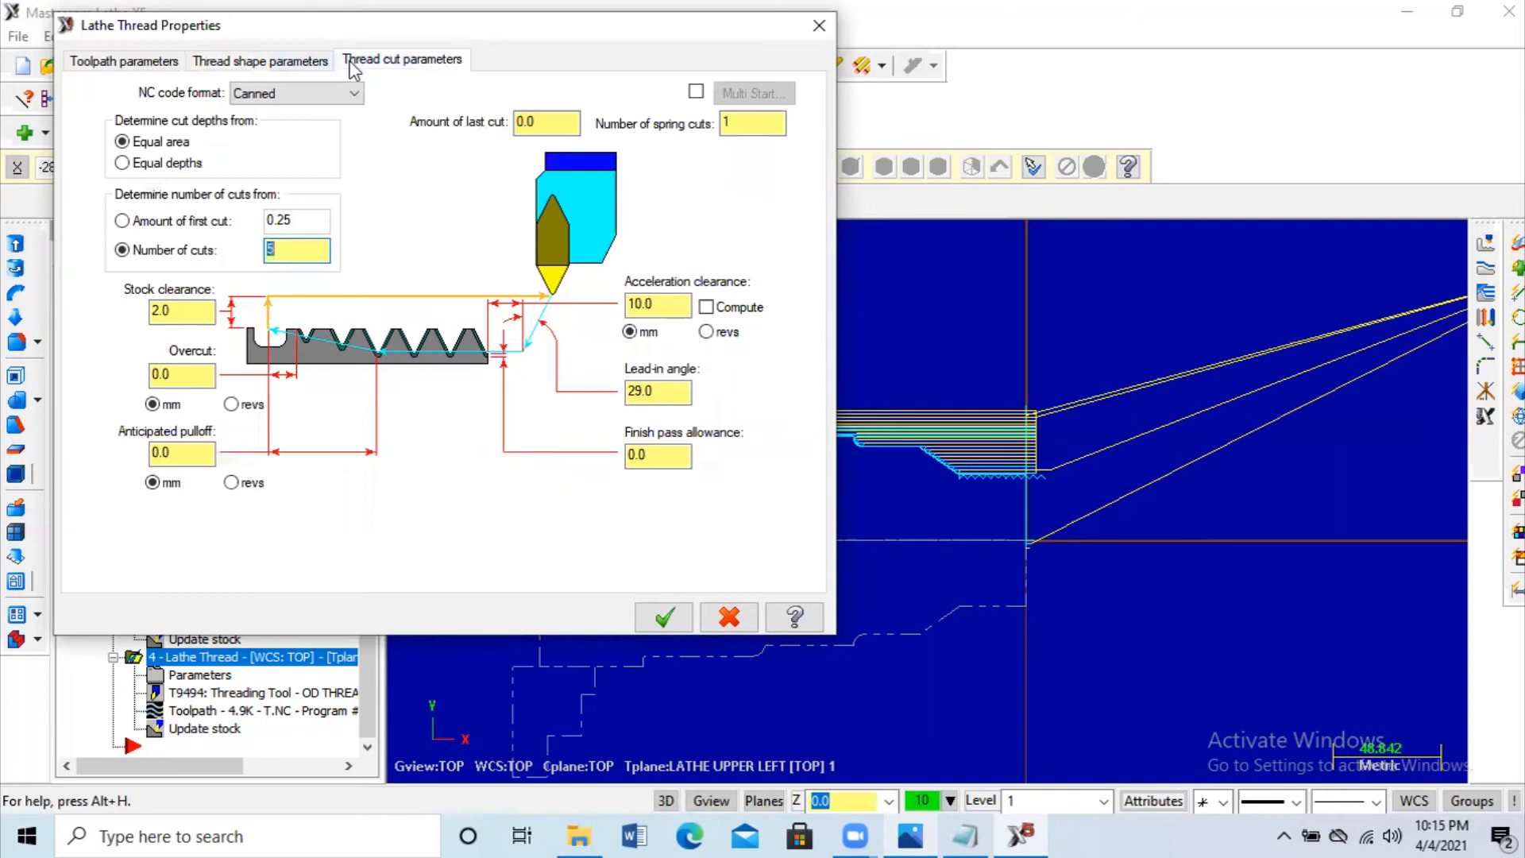
{"action": "key", "text": "ctrl+shift+Tab"}
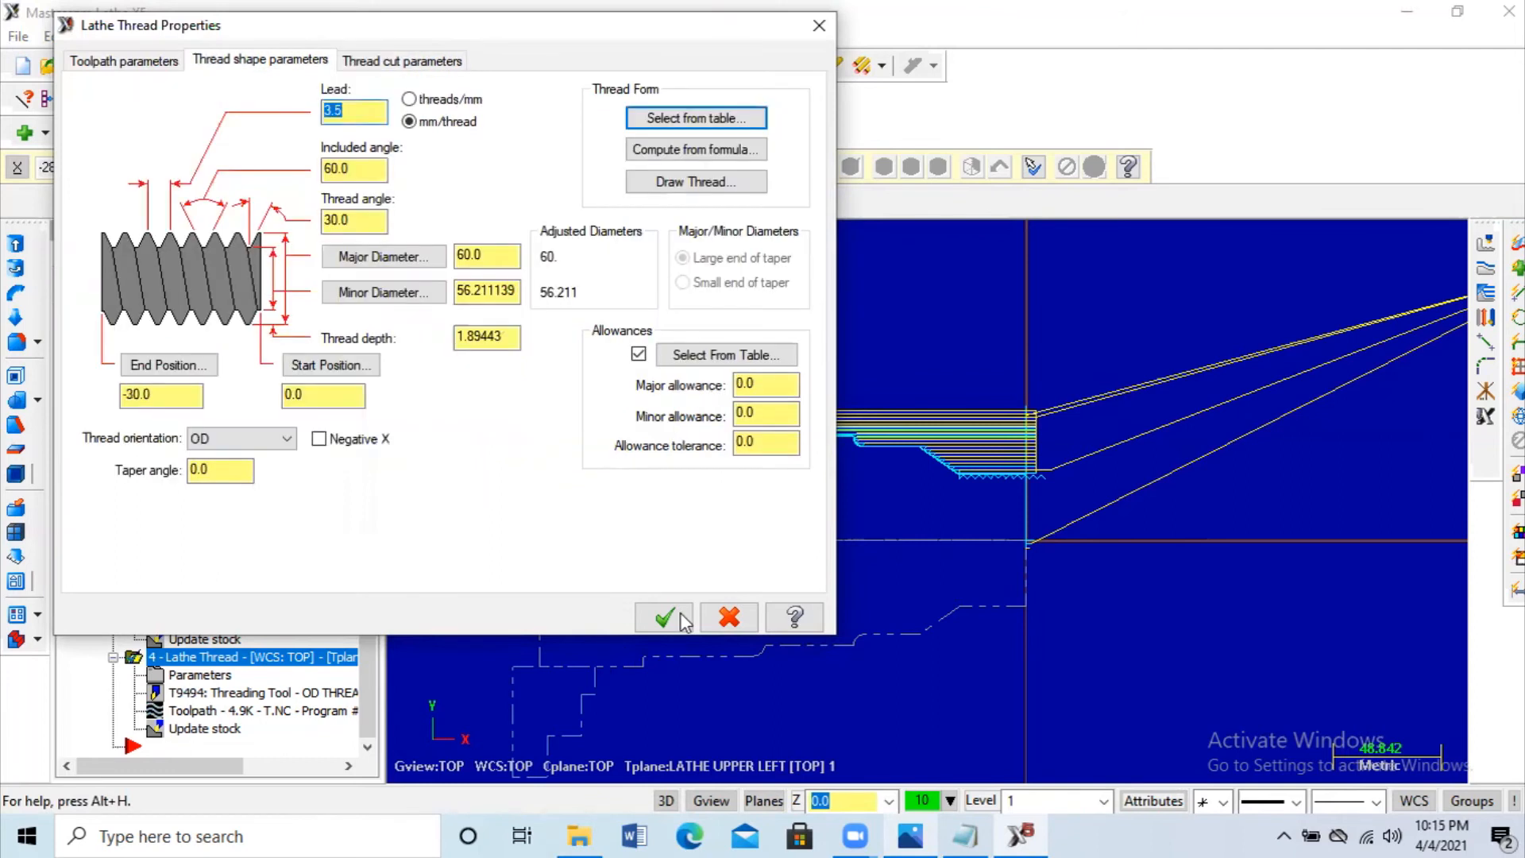
{"action": "left_click", "coordinate": [665, 618]}
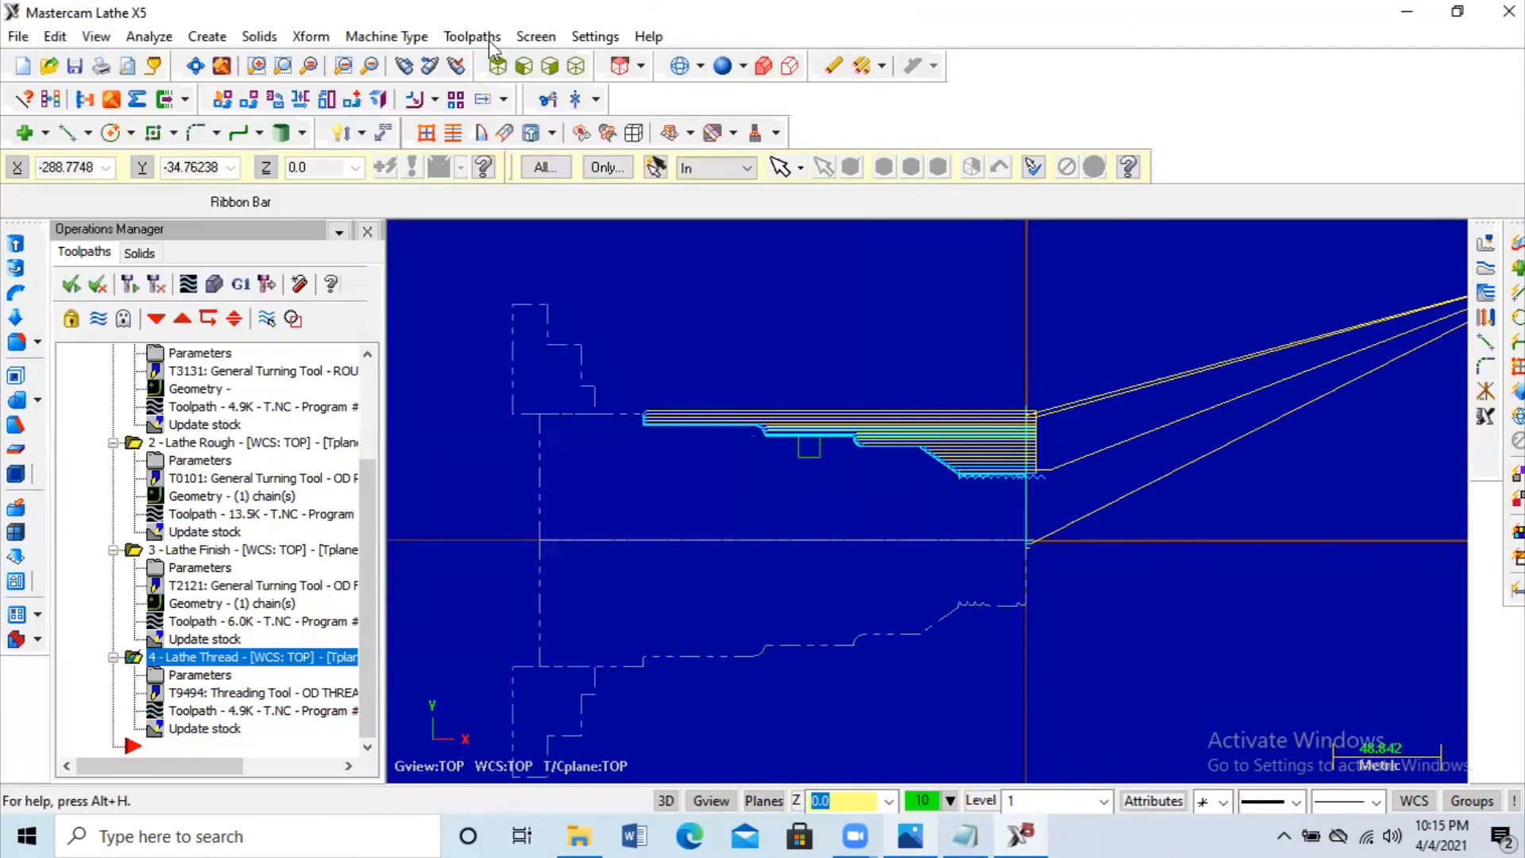
Step: Create a lathe Groove toolpath using the 2 Points definition, picking the groove's upper right and lower left corners
{"action": "left_click", "coordinate": [477, 37]}
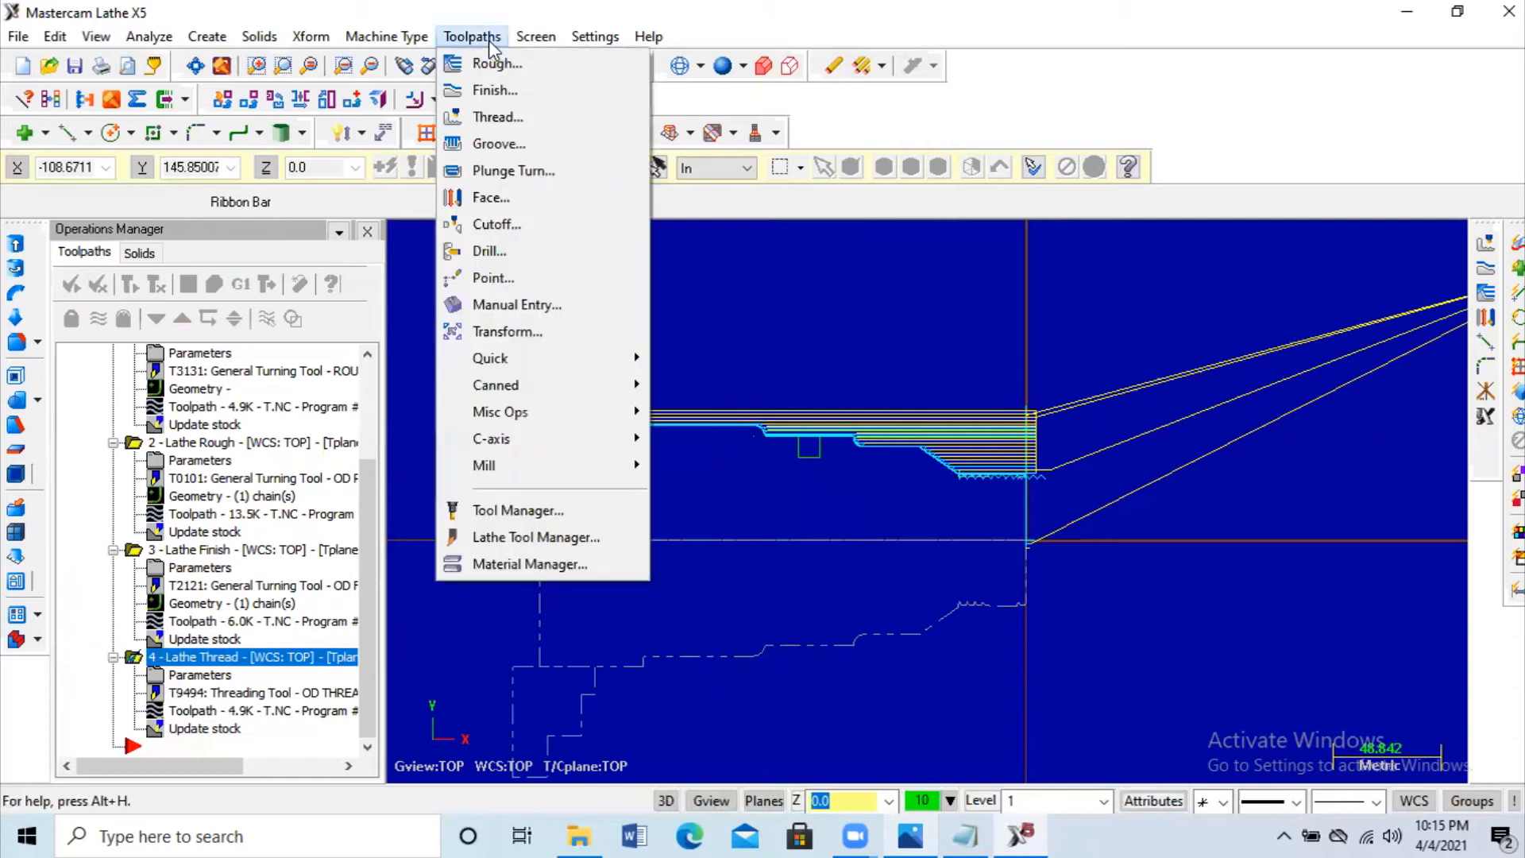
{"action": "left_click", "coordinate": [509, 145]}
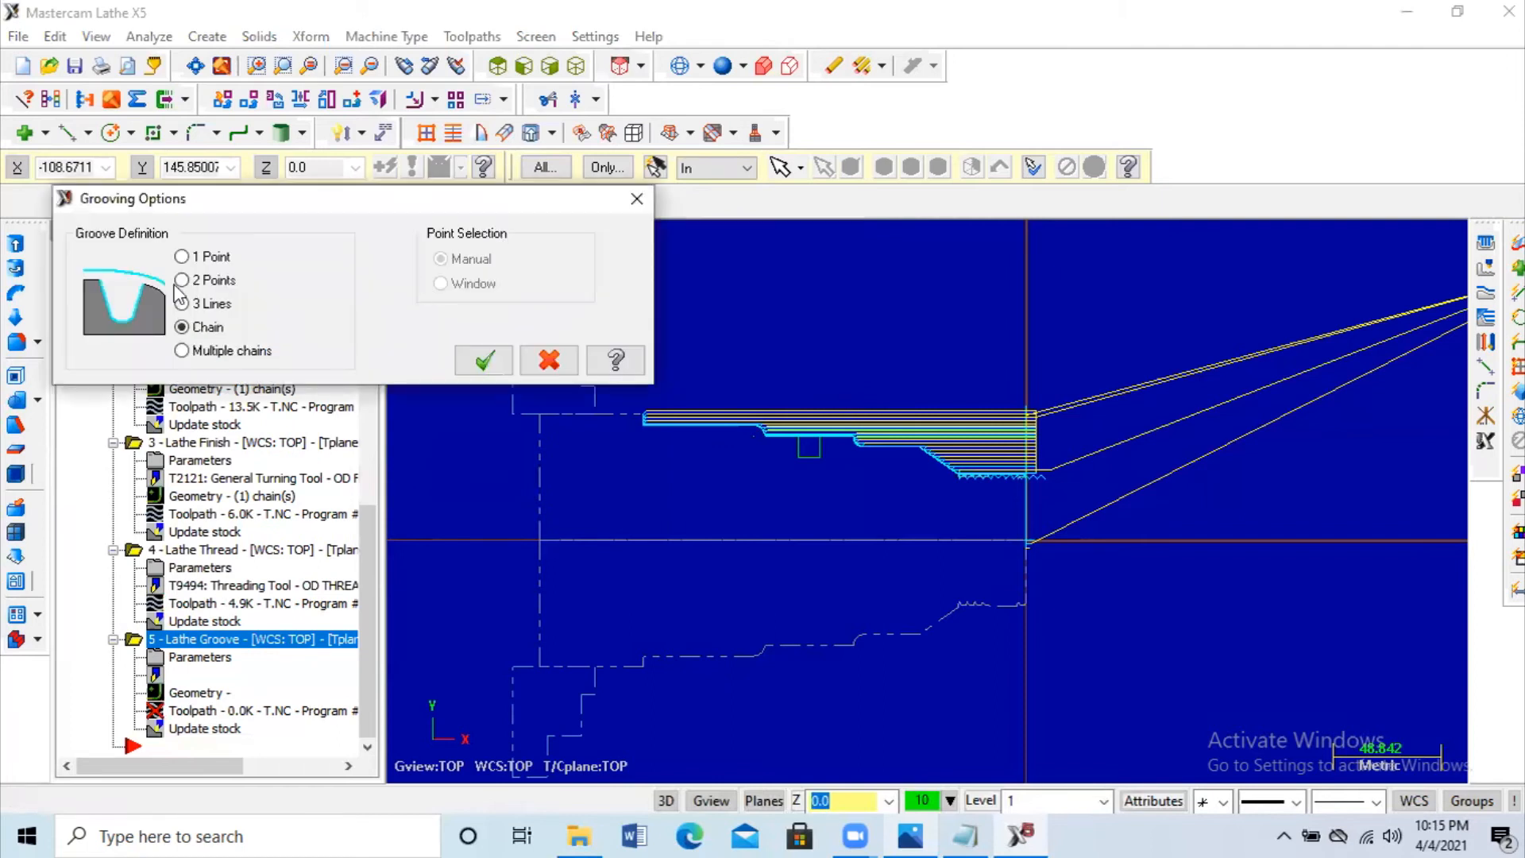
{"action": "key", "text": "Up"}
{"action": "key", "text": "Up"}
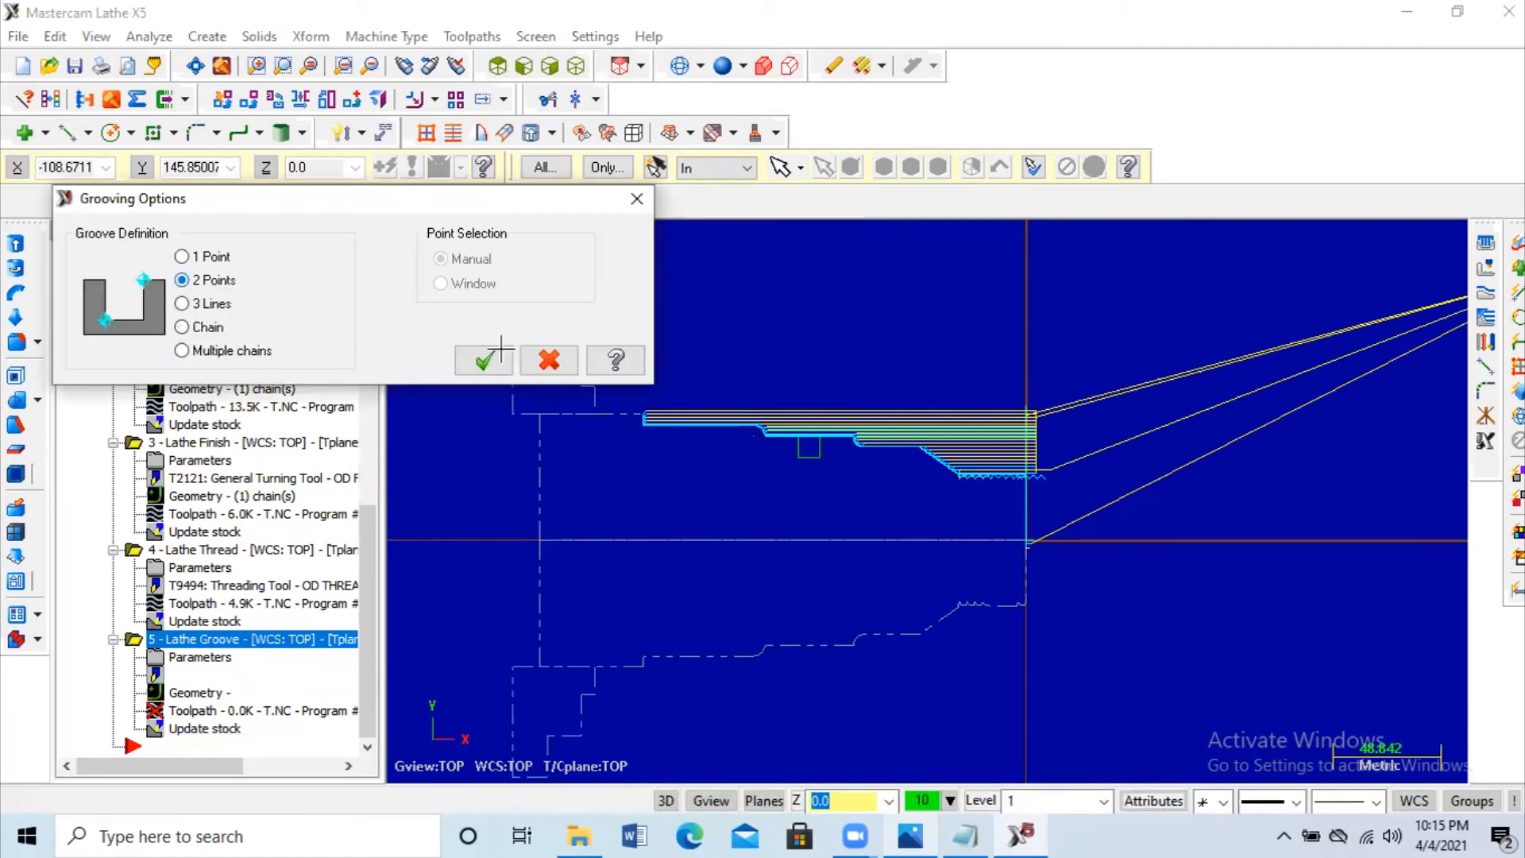
{"action": "left_click", "coordinate": [486, 357]}
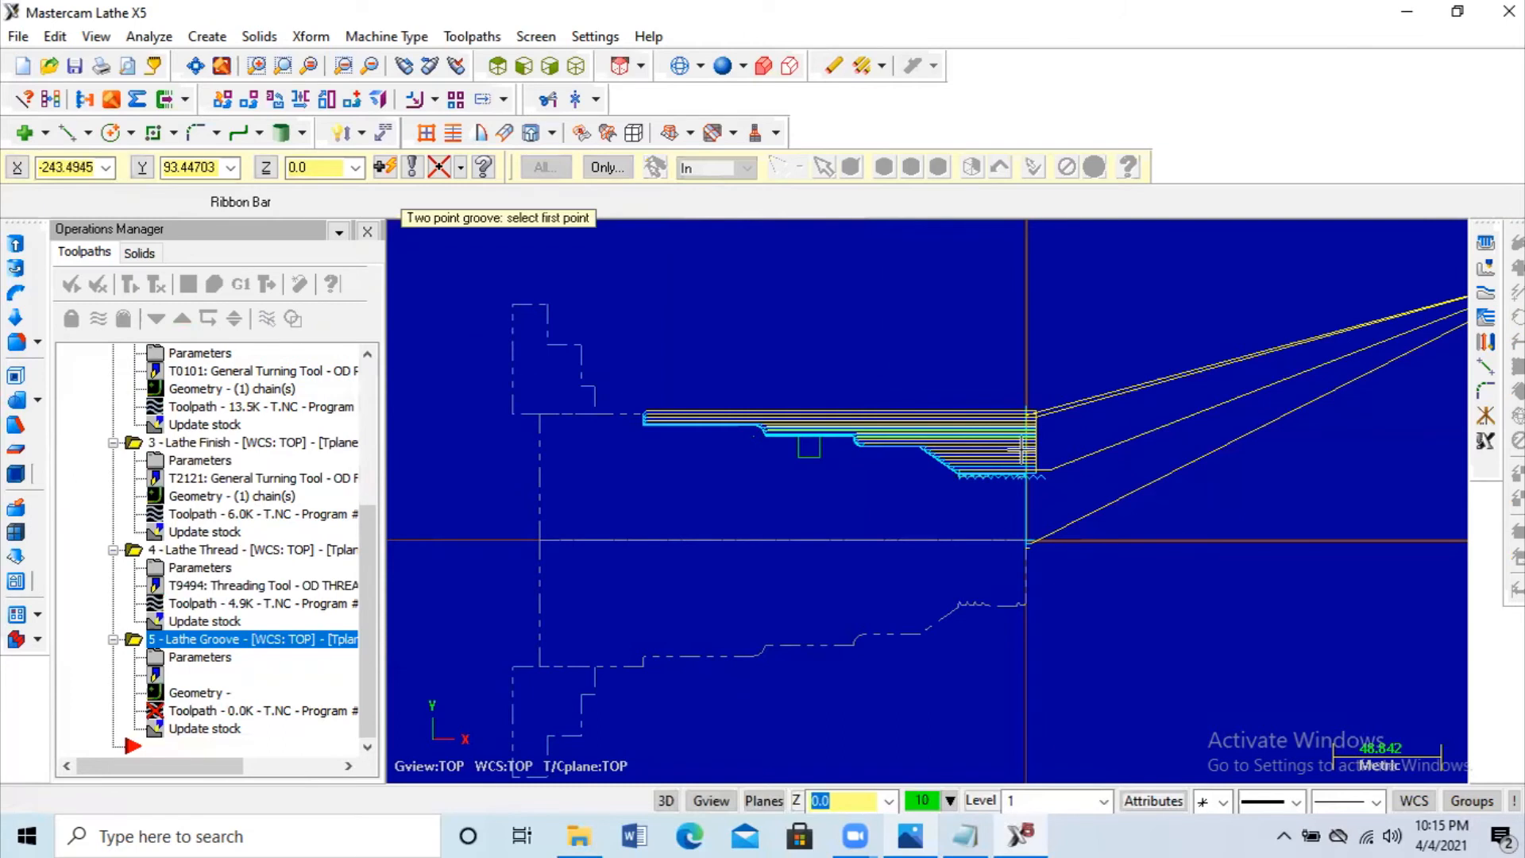
{"action": "scroll", "coordinate": [866, 457], "scroll_direction": "up", "scroll_amount": 3}
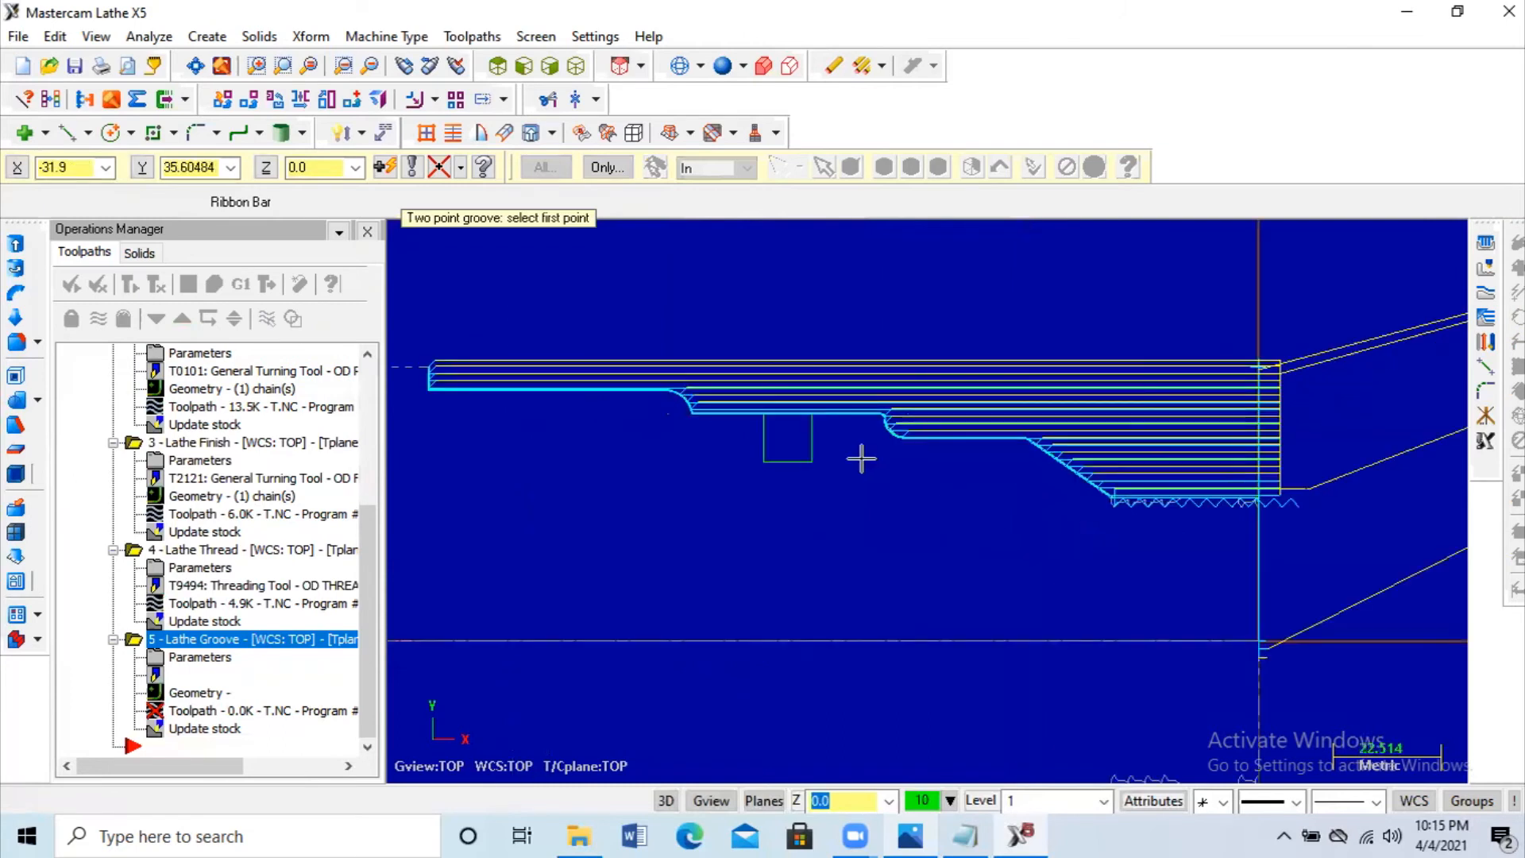
{"action": "left_click", "coordinate": [814, 414]}
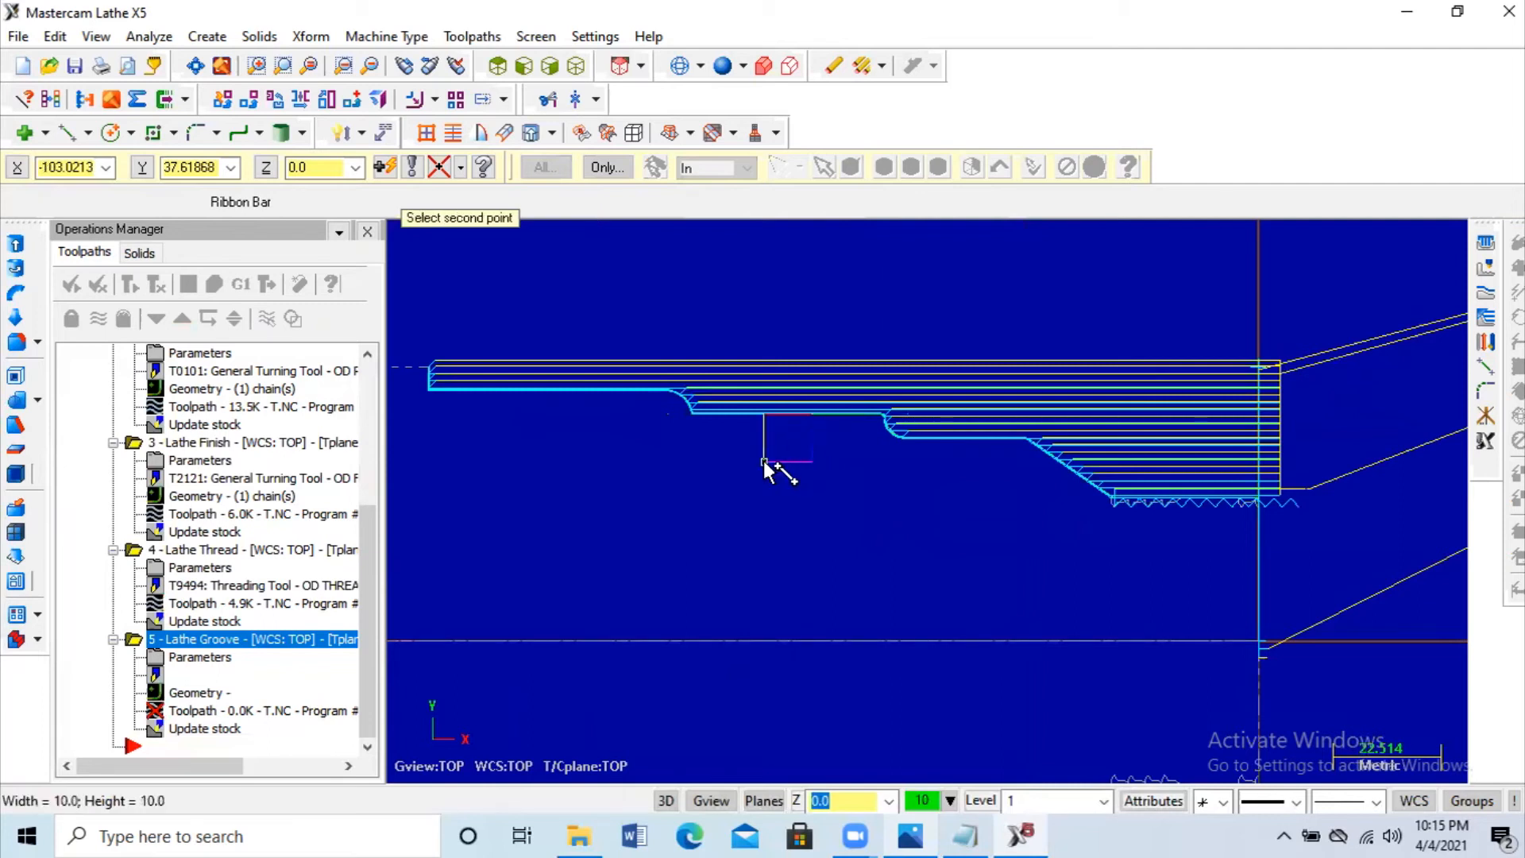
{"action": "left_click", "coordinate": [763, 462]}
{"action": "key", "text": "Return"}
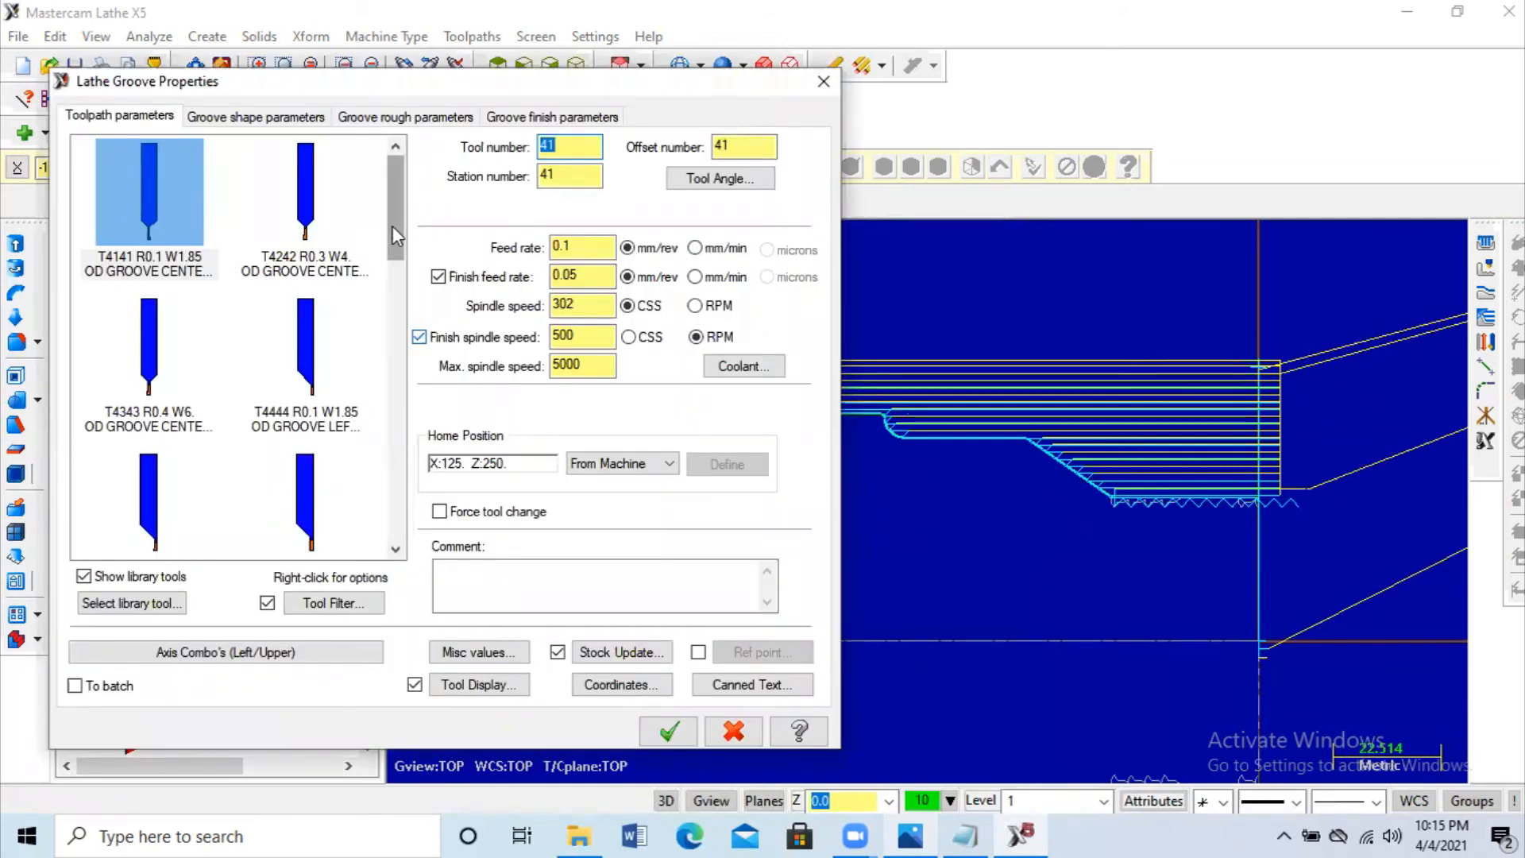
Step: Look through the grooving tools and choose T4141 R0.1 W1.85 OD GROOVE CENTER - NARROW
{"action": "left_click", "coordinate": [399, 287]}
{"action": "scroll", "coordinate": [401, 298], "scroll_direction": "down", "scroll_amount": 1}
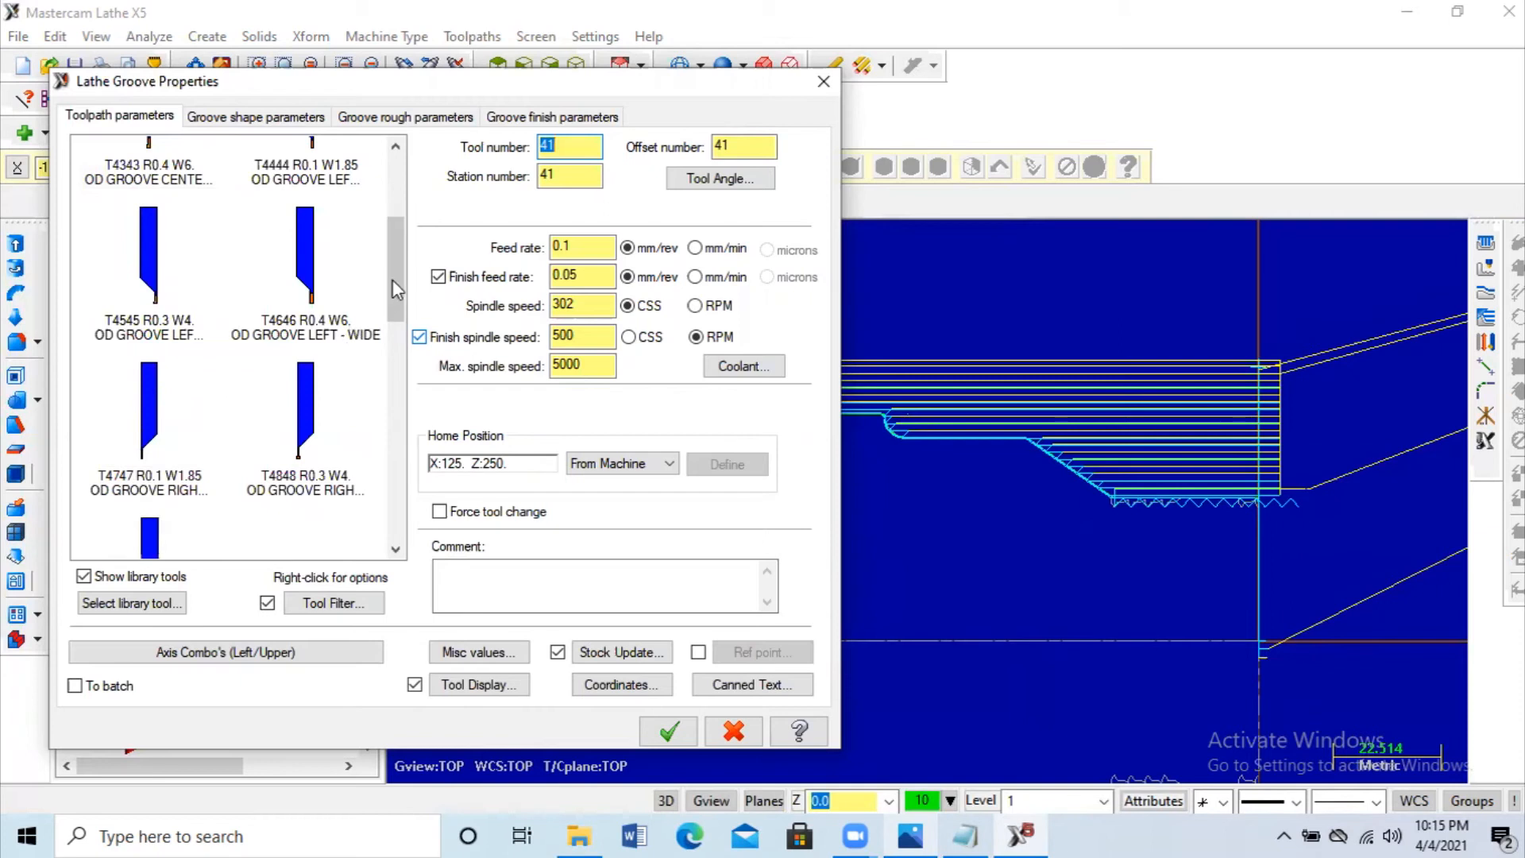
{"action": "left_click", "coordinate": [160, 396]}
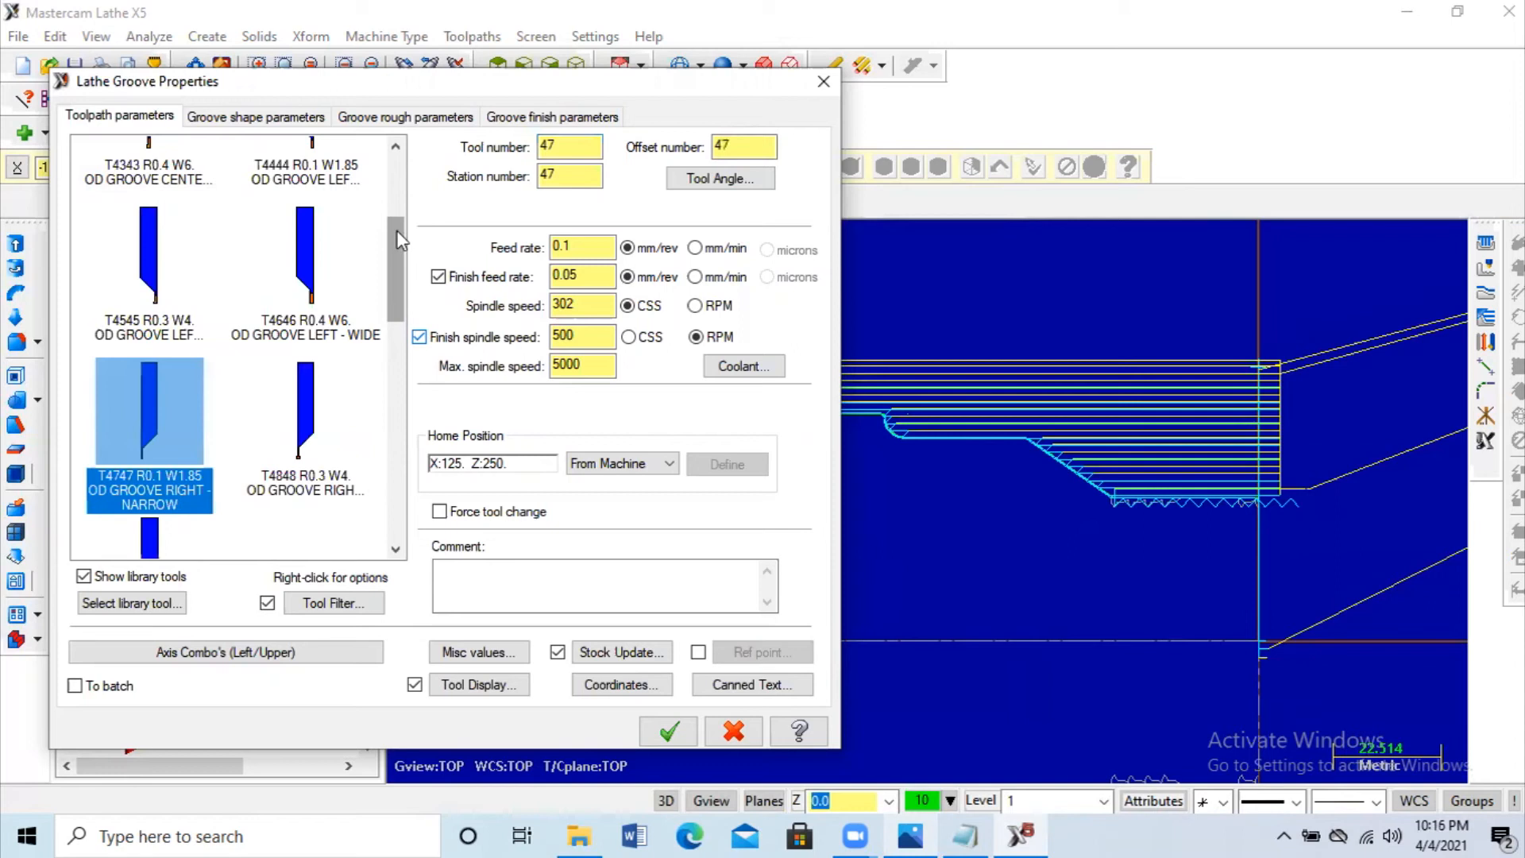
{"action": "scroll", "coordinate": [316, 182], "scroll_direction": "up", "scroll_amount": 2}
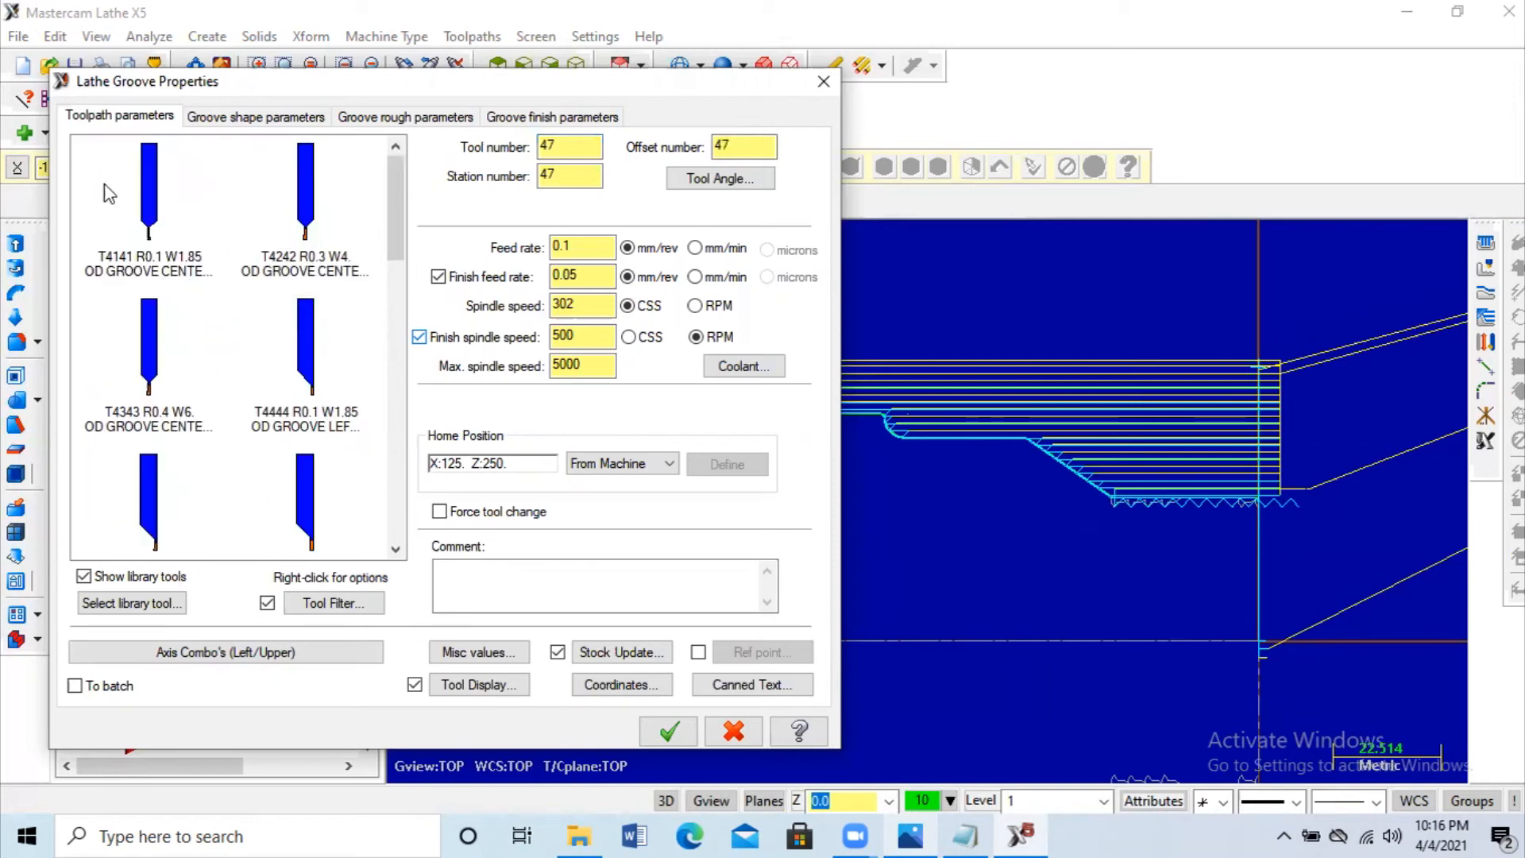
{"action": "left_click", "coordinate": [147, 195]}
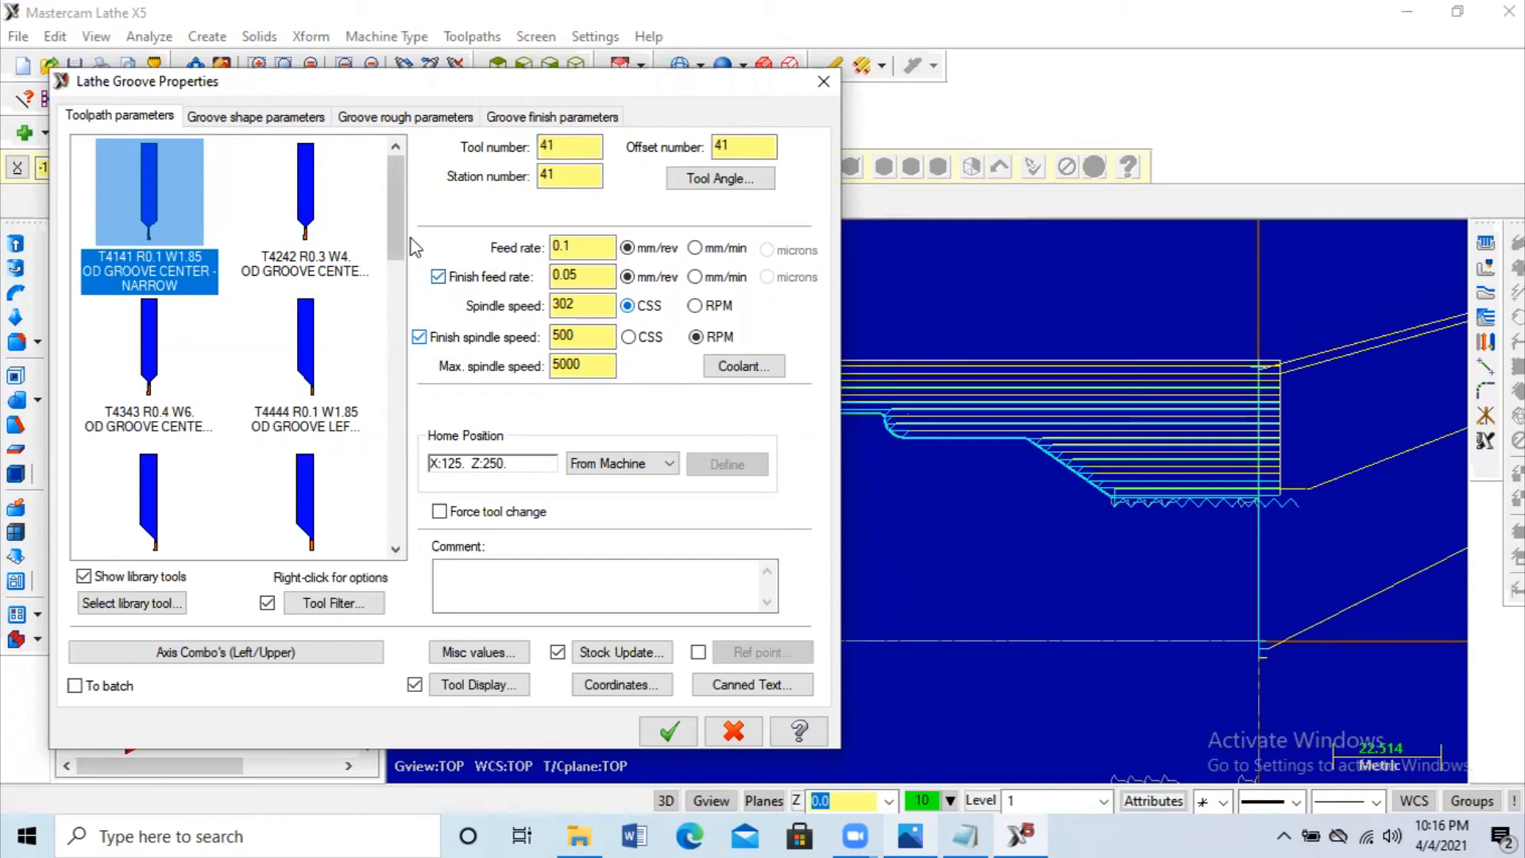
{"action": "scroll", "coordinate": [407, 273], "scroll_direction": "down", "scroll_amount": 4}
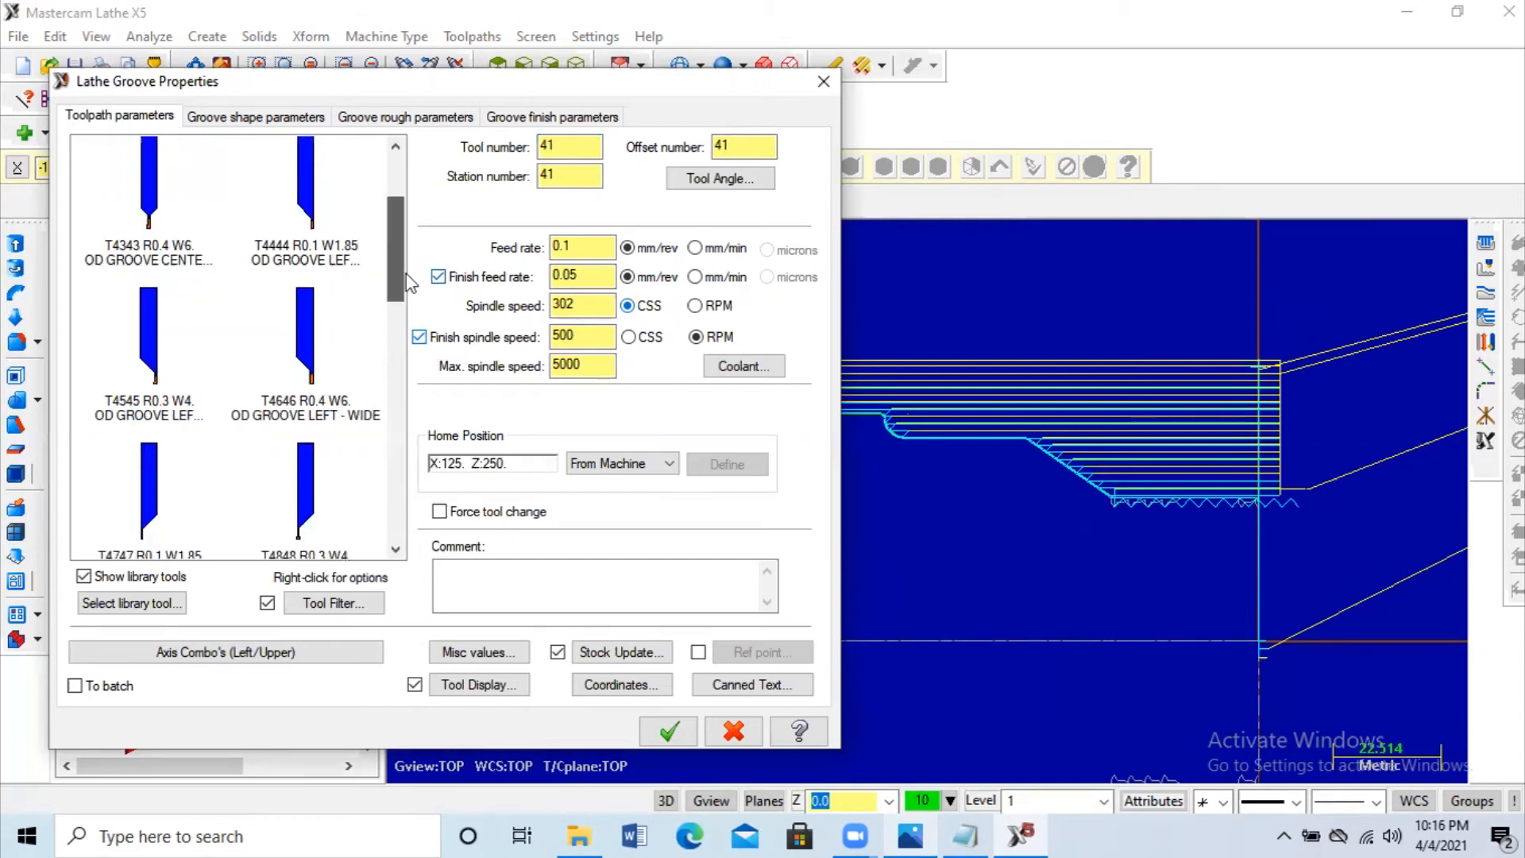
{"action": "scroll", "coordinate": [388, 217], "scroll_direction": "down", "scroll_amount": 1}
Step: Disable the separate finish feed rate and finish spindle speed for the grooving operation
{"action": "left_click_drag", "start_coordinate": [717, 326], "coordinate": [440, 276]}
{"action": "left_click", "coordinate": [438, 276]}
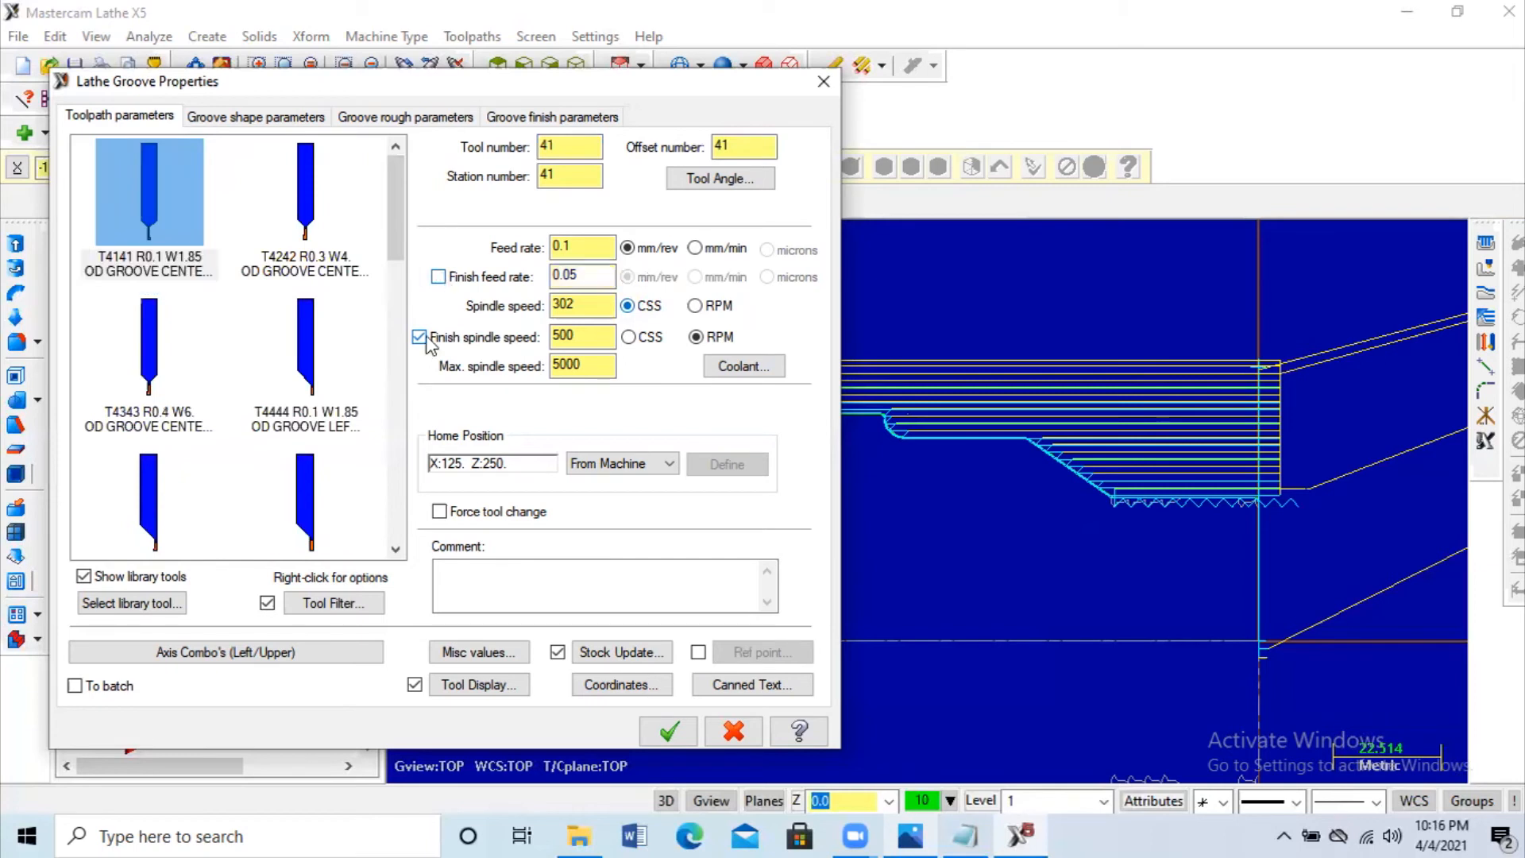
{"action": "left_click", "coordinate": [418, 336]}
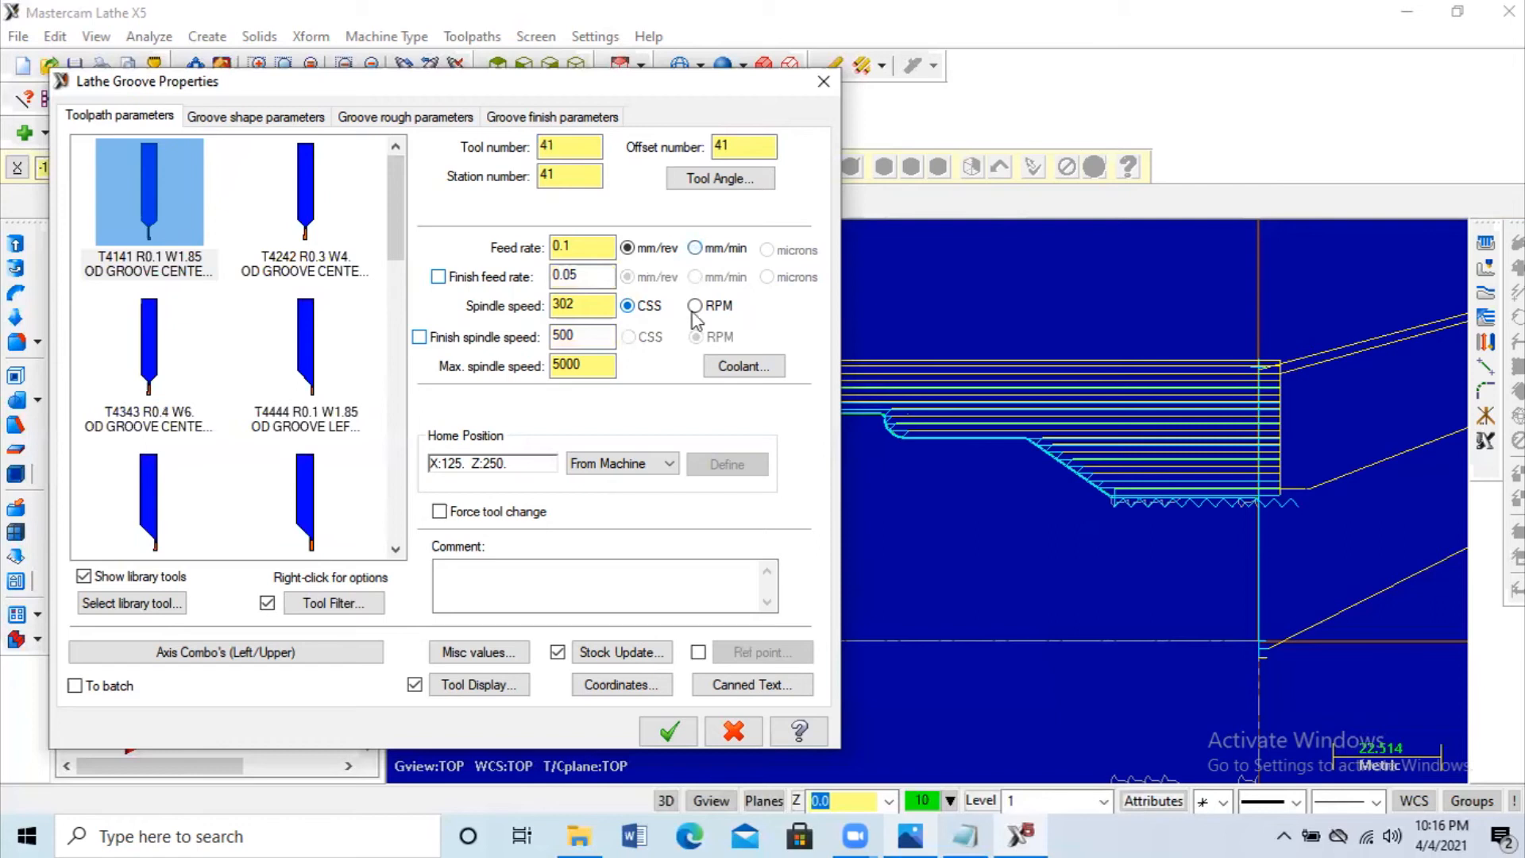
Step: Set the grooving feed rate to 104 mm/min and the spindle speed to 530 RPM
{"action": "left_click", "coordinate": [695, 248]}
{"action": "type", "text": "104"}
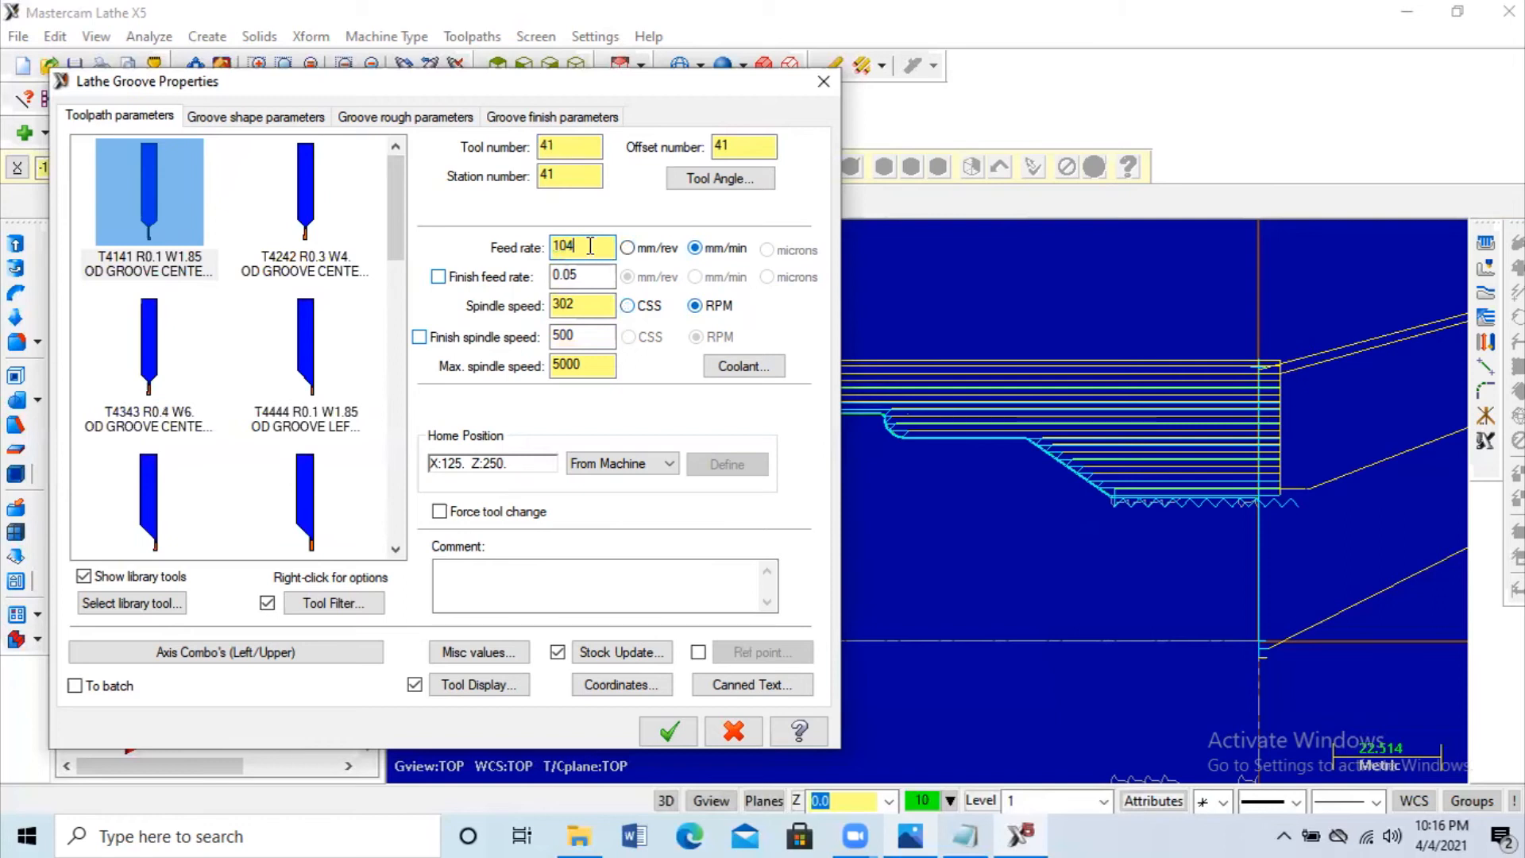
{"action": "key", "text": "Tab"}
{"action": "type", "text": "50"}
{"action": "key", "text": "BackSpace"}
{"action": "type", "text": "30"}
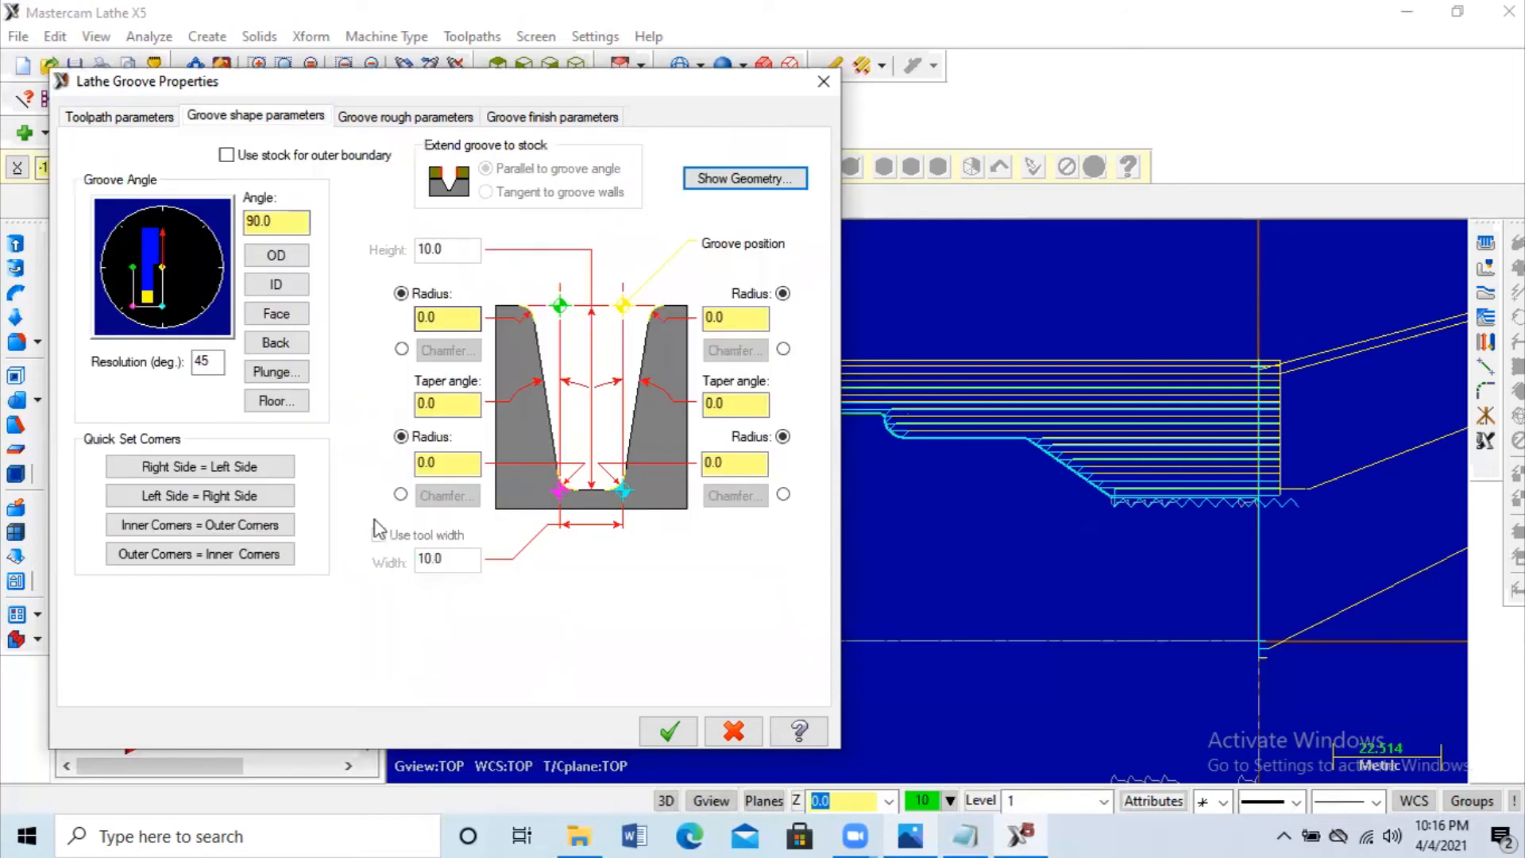
Step: Try smooth groove walls in the groove's rough parameters and return them to Steps
{"action": "left_click", "coordinate": [383, 124]}
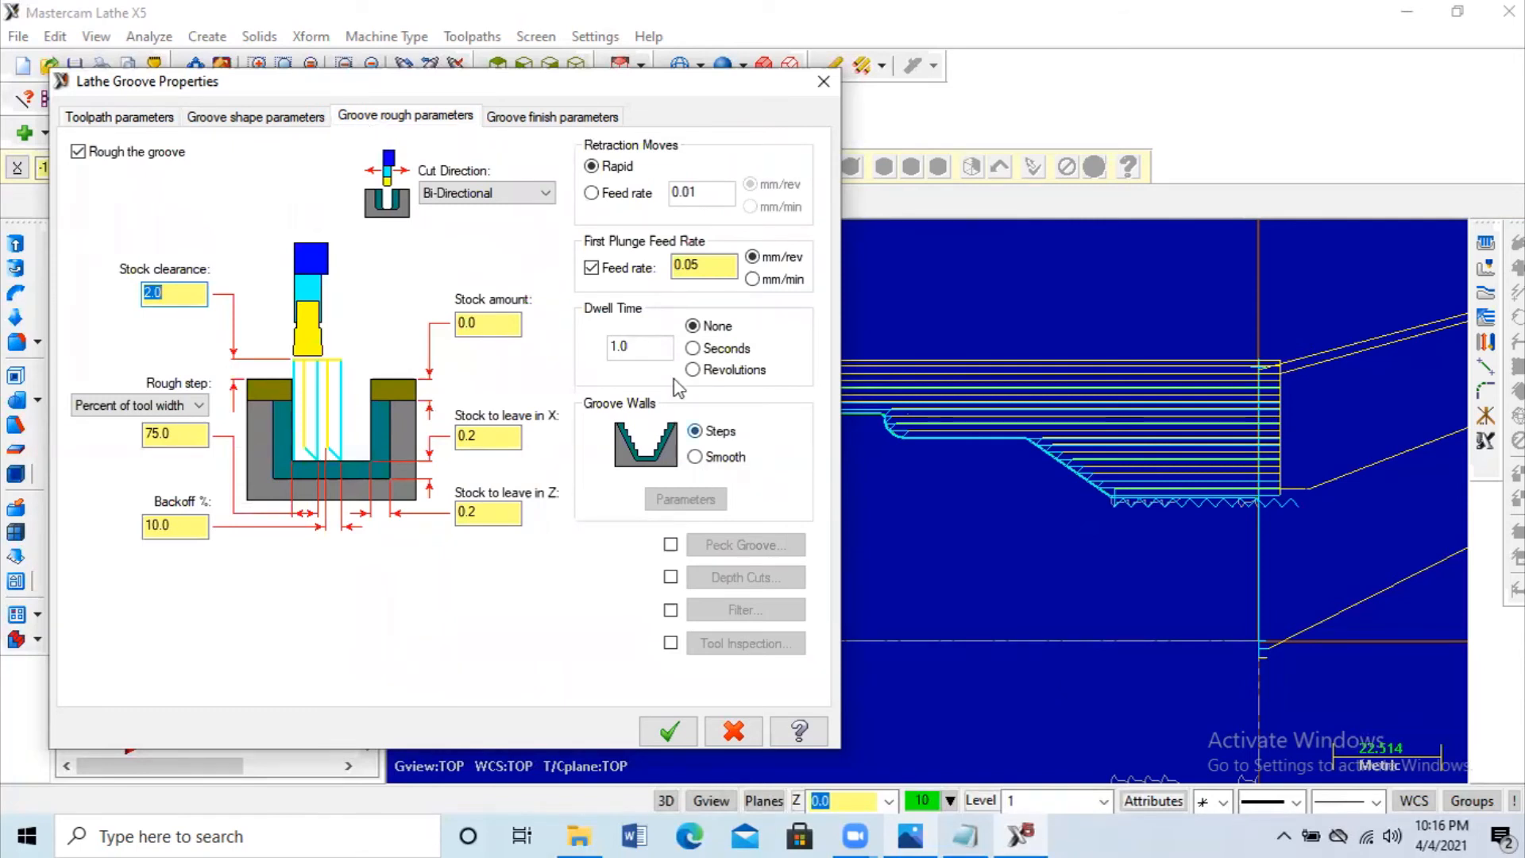
{"action": "left_click", "coordinate": [696, 458]}
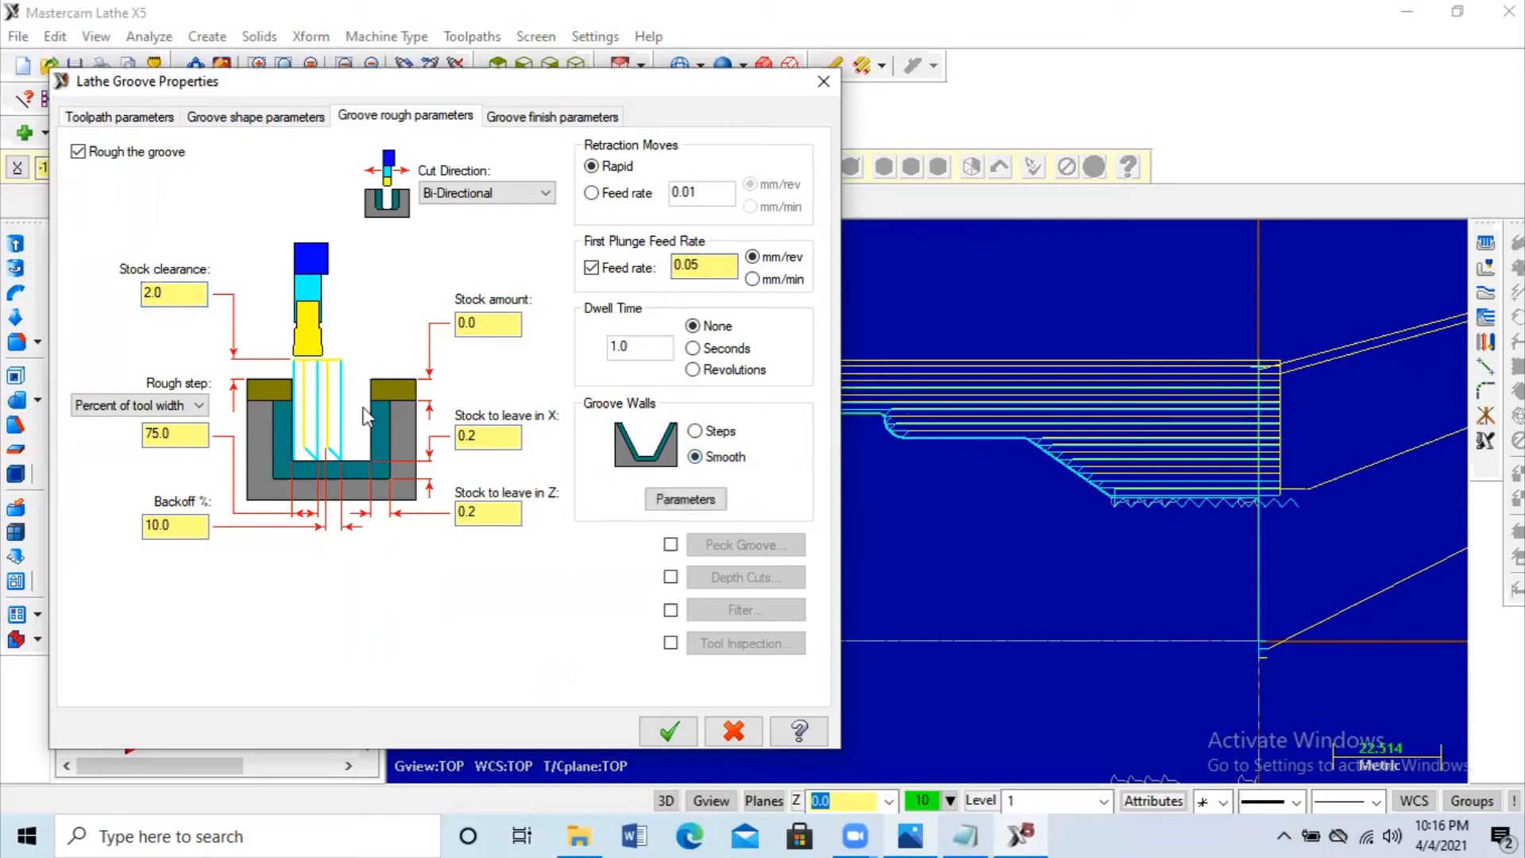
{"action": "left_click", "coordinate": [695, 431]}
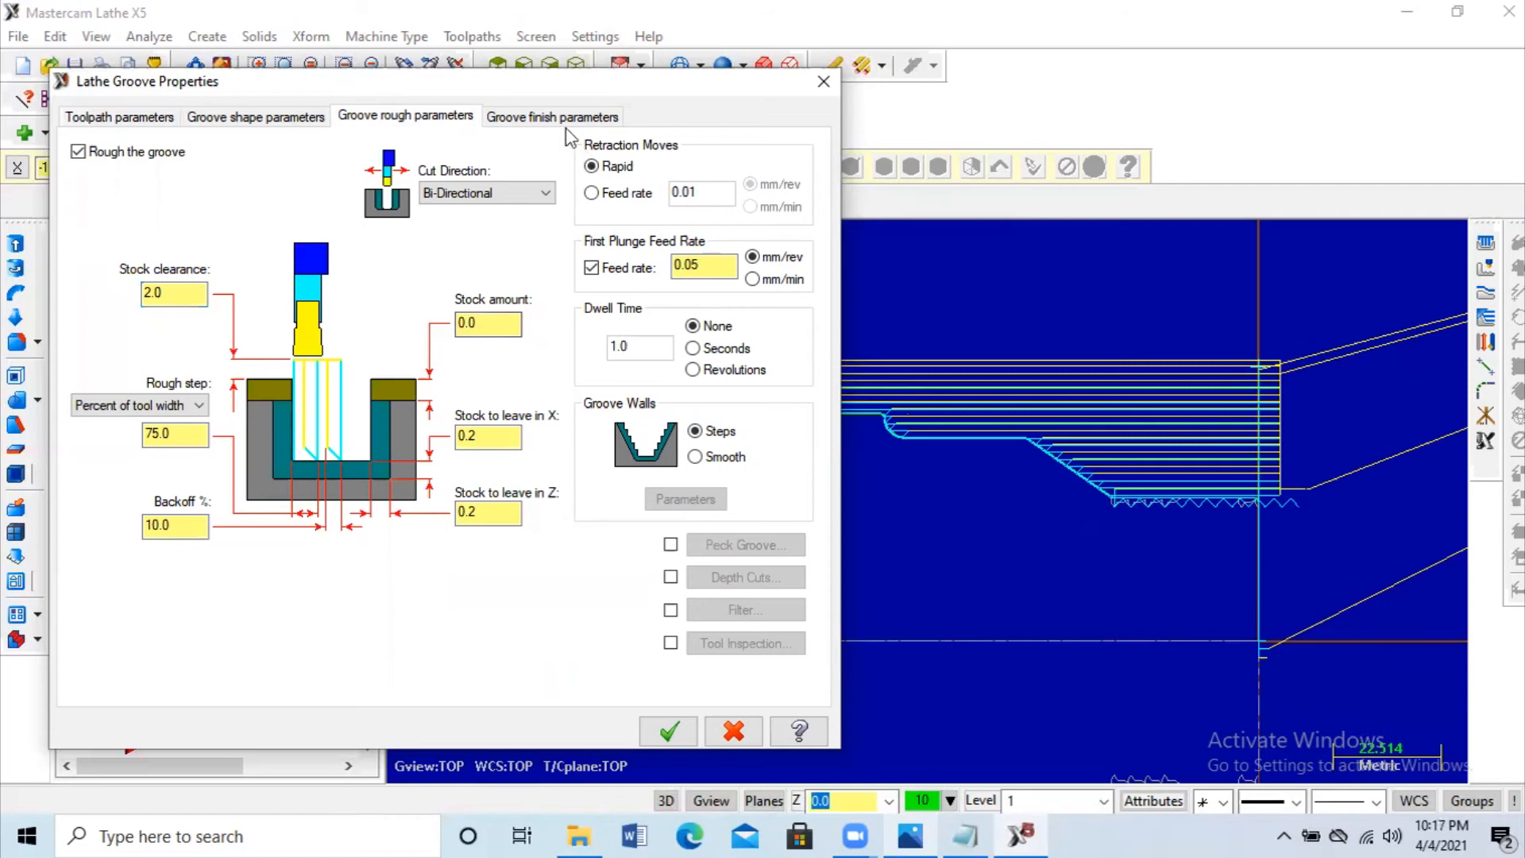
Step: Set the second pass lead-in angle to -135 degrees in the groove finish parameters and accept the groove operation
{"action": "left_click", "coordinate": [522, 119]}
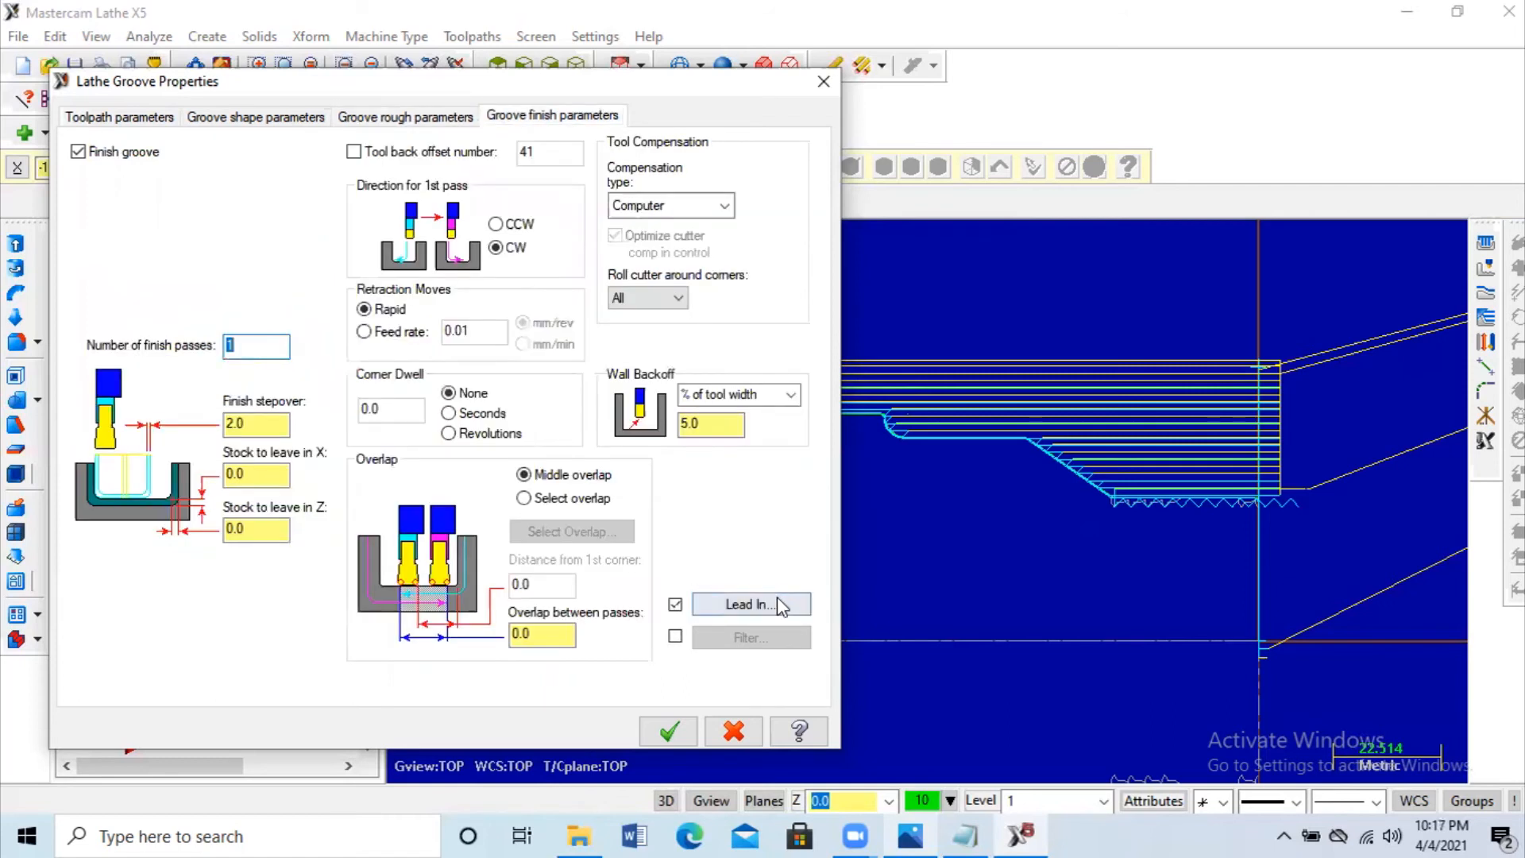
{"action": "left_click", "coordinate": [777, 603]}
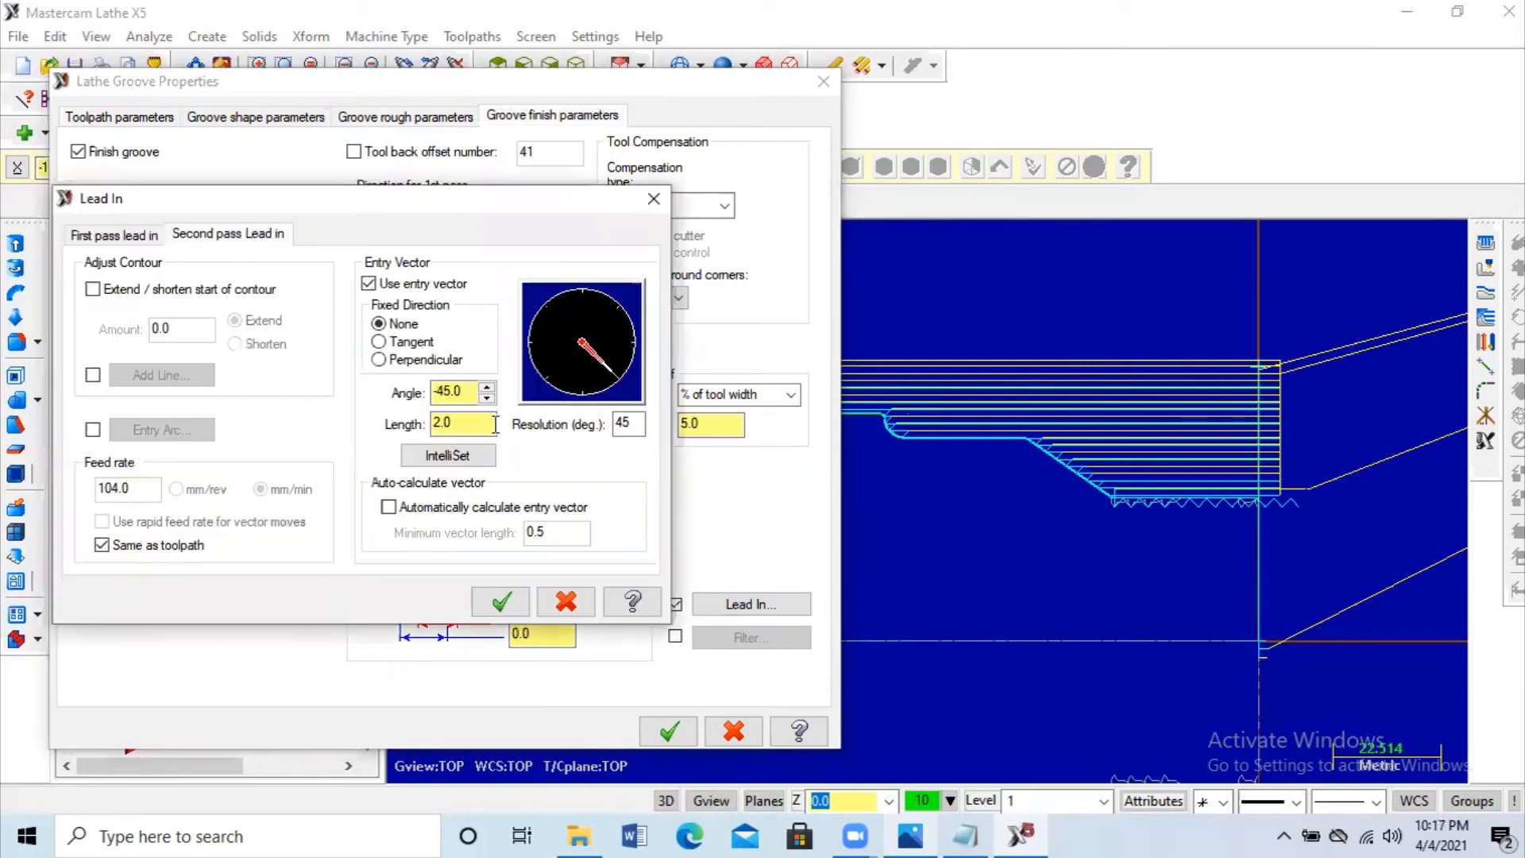
{"action": "left_click", "coordinate": [465, 393]}
{"action": "left_click", "coordinate": [140, 238]}
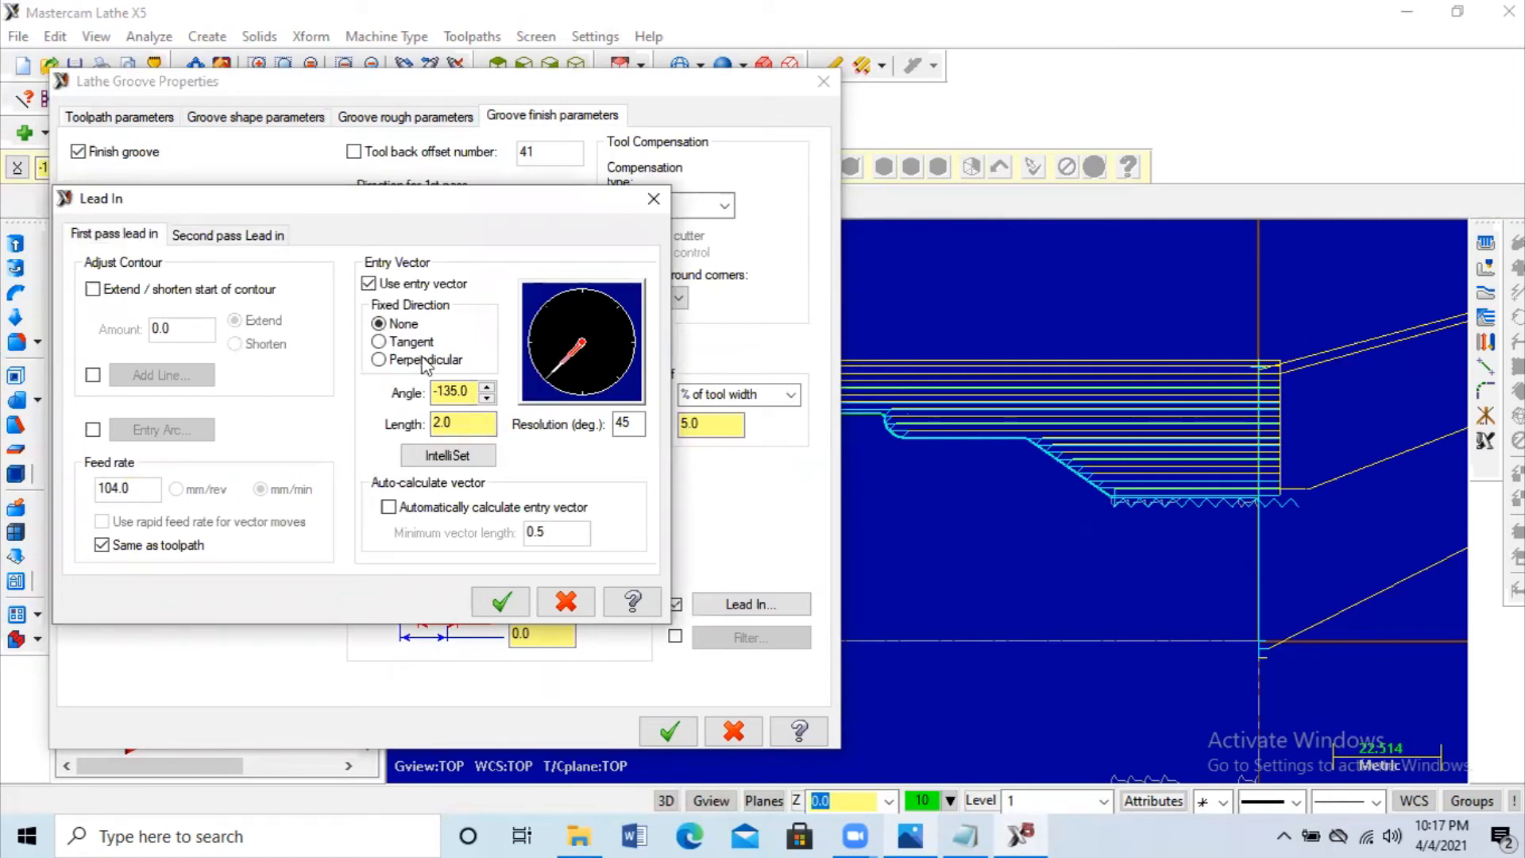
{"action": "left_click", "coordinate": [245, 235]}
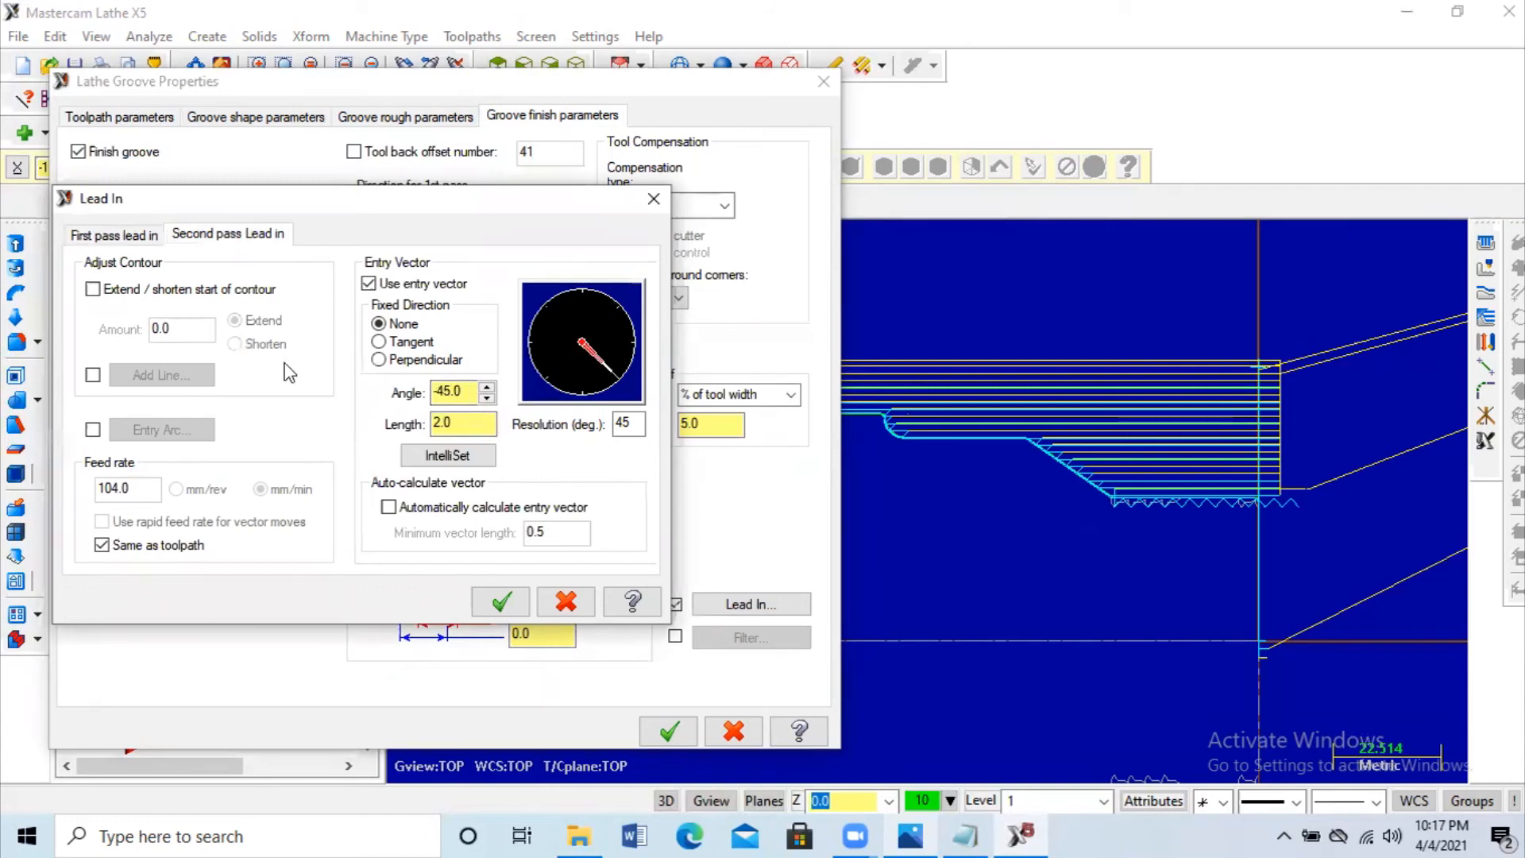
{"action": "double_click", "coordinate": [449, 391]}
{"action": "type", "text": "-135"}
{"action": "left_click", "coordinate": [512, 600]}
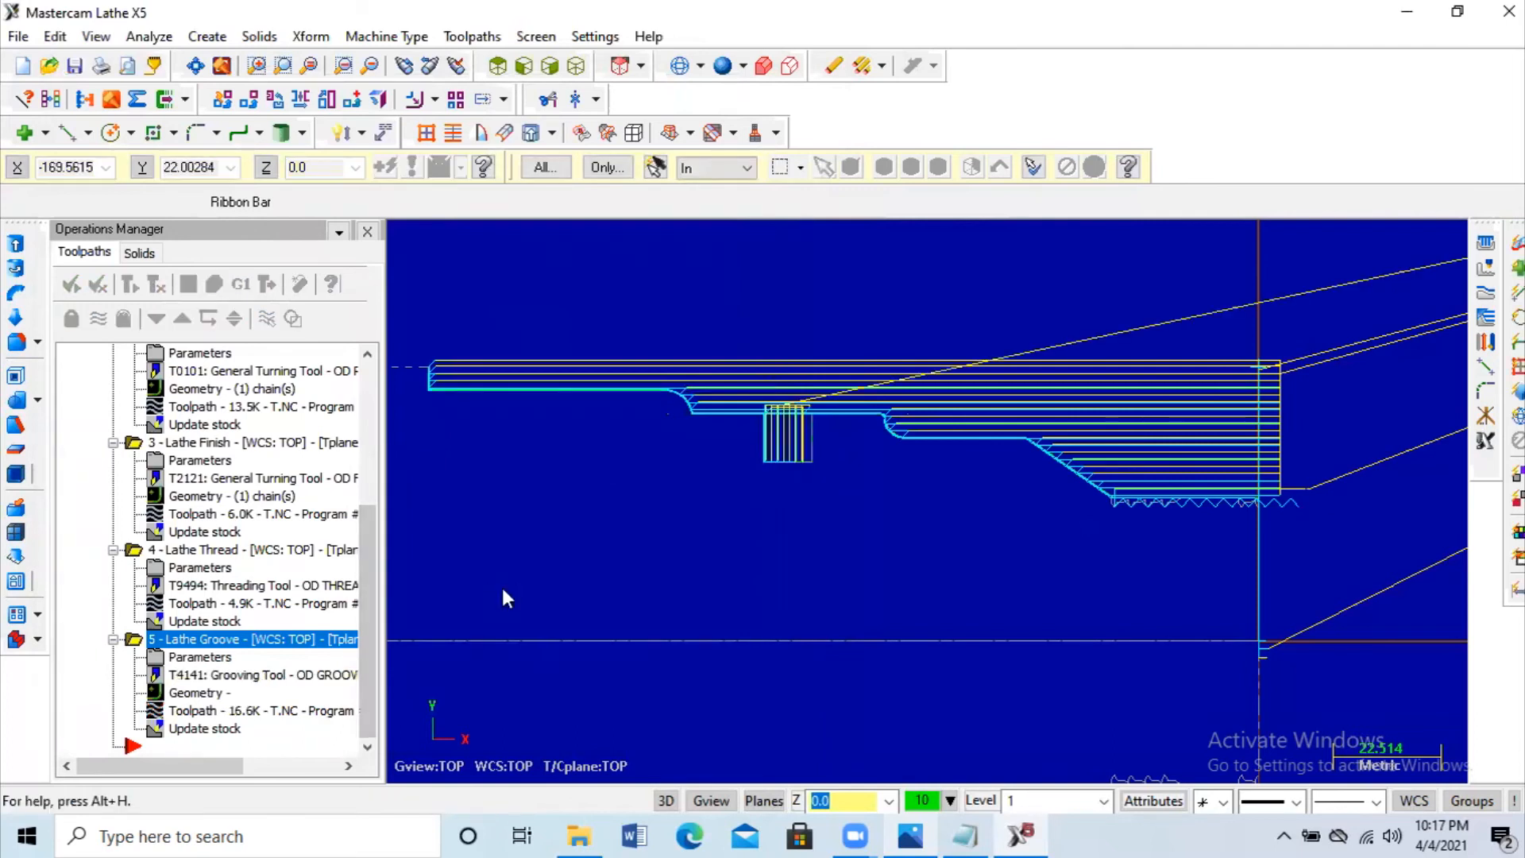
Step: Create a lathe Drill toolpath with the T112112 spot tool, 12 mm diameter
{"action": "left_click", "coordinate": [472, 35]}
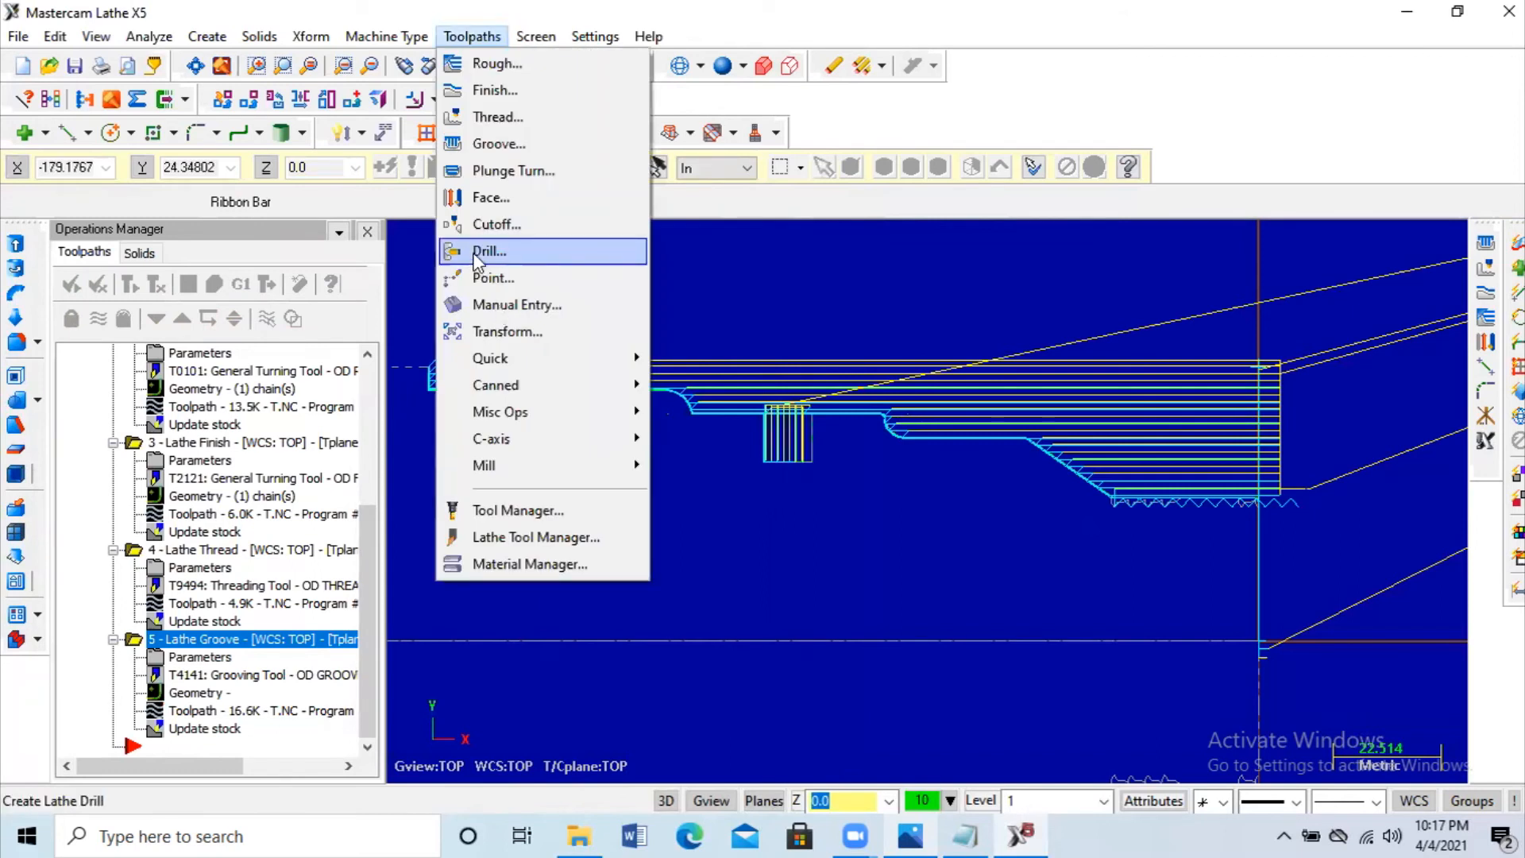
{"action": "left_click", "coordinate": [475, 251]}
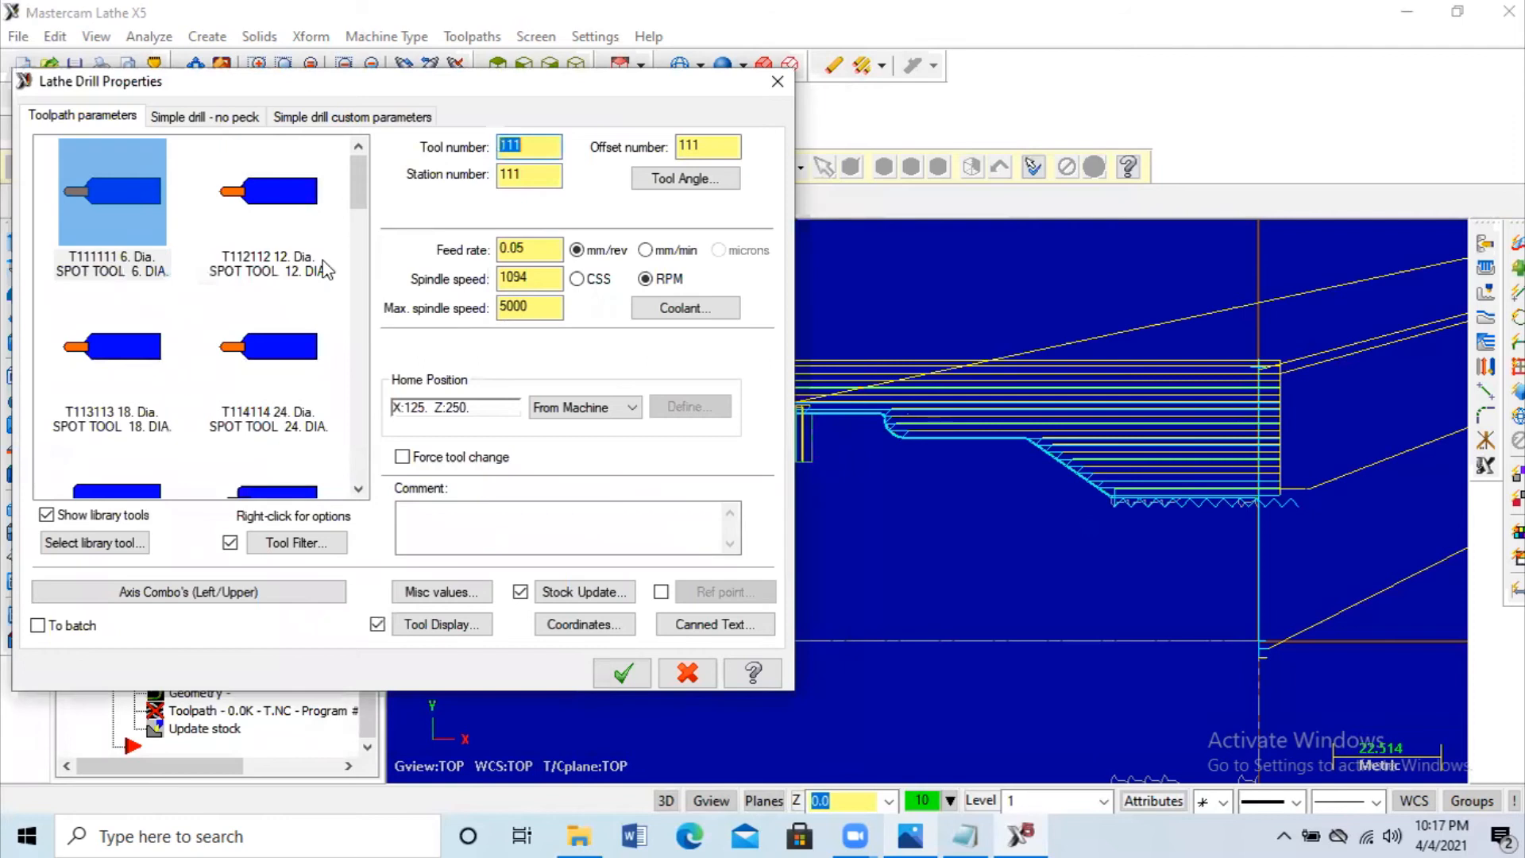
{"action": "left_click", "coordinate": [279, 165]}
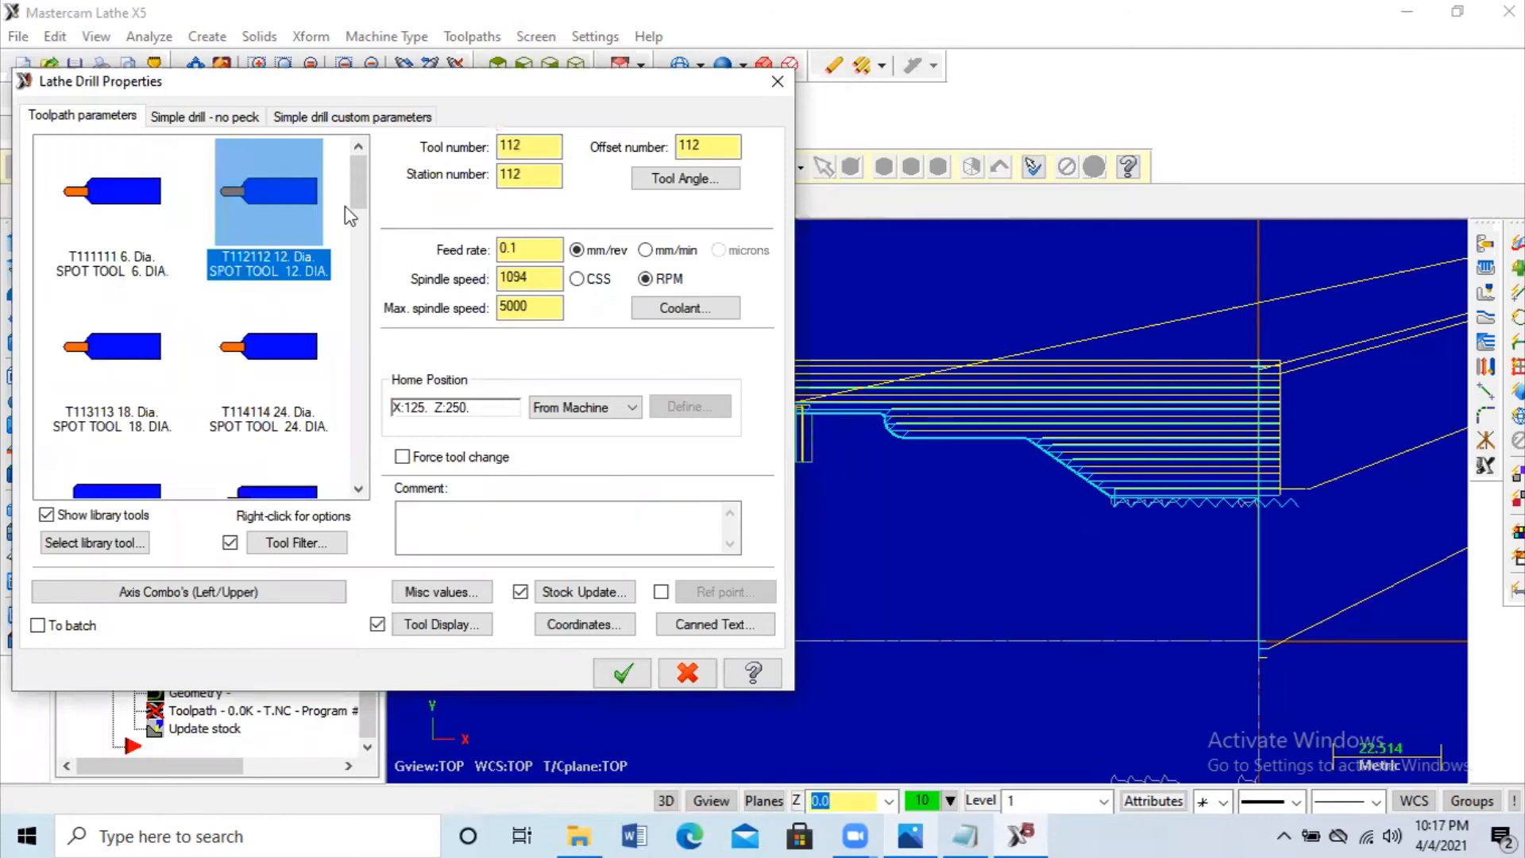
Step: Set the drilling feed rate to 104 mm/min and the spindle speed to 530 RPM
{"action": "left_click", "coordinate": [656, 253]}
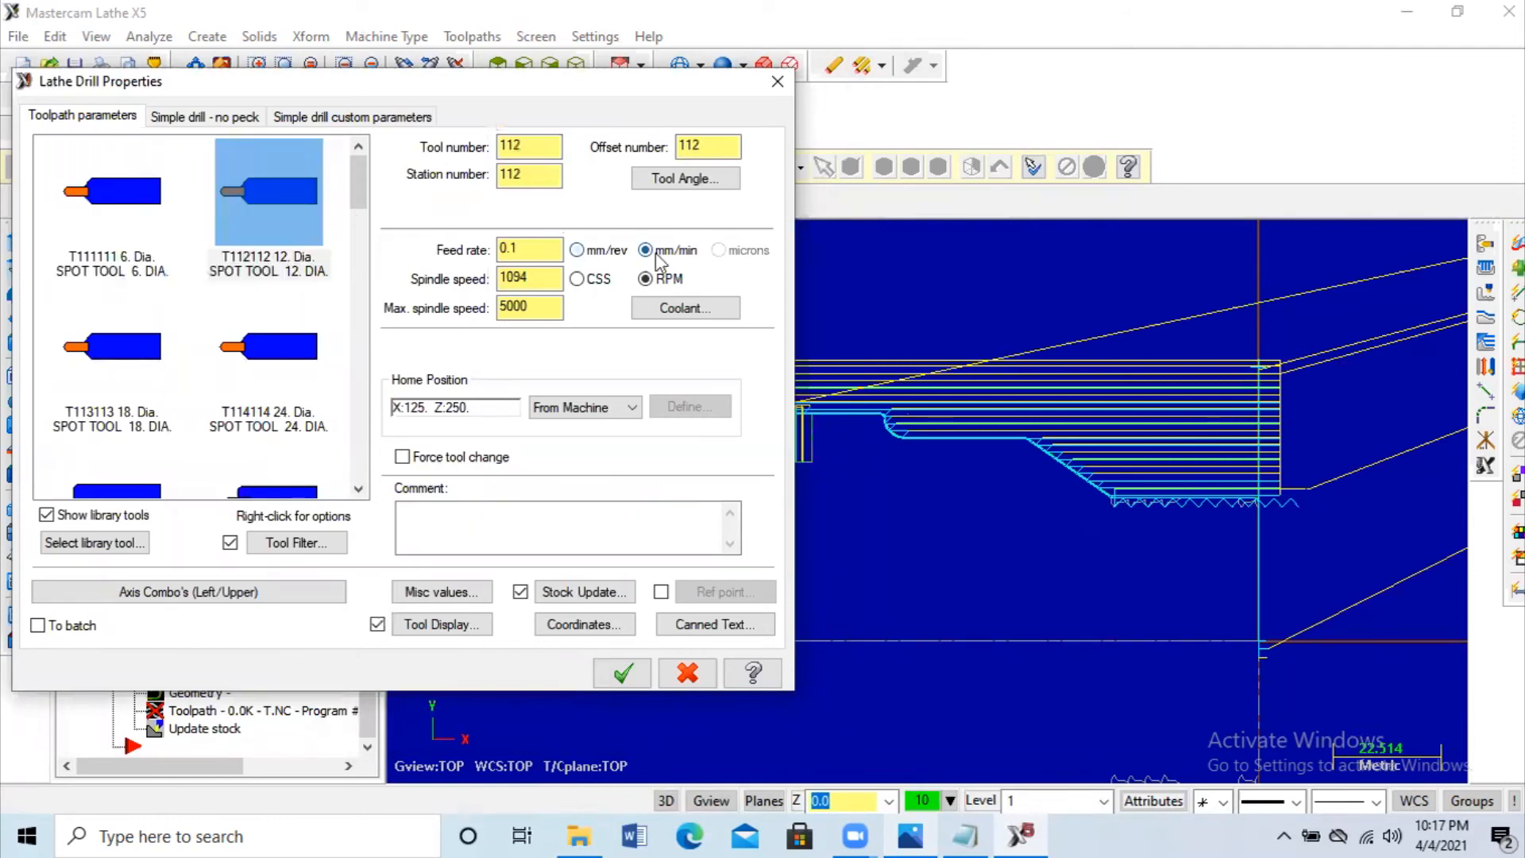
{"action": "double_click", "coordinate": [515, 248]}
{"action": "type", "text": "104"}
{"action": "key", "text": "Tab"}
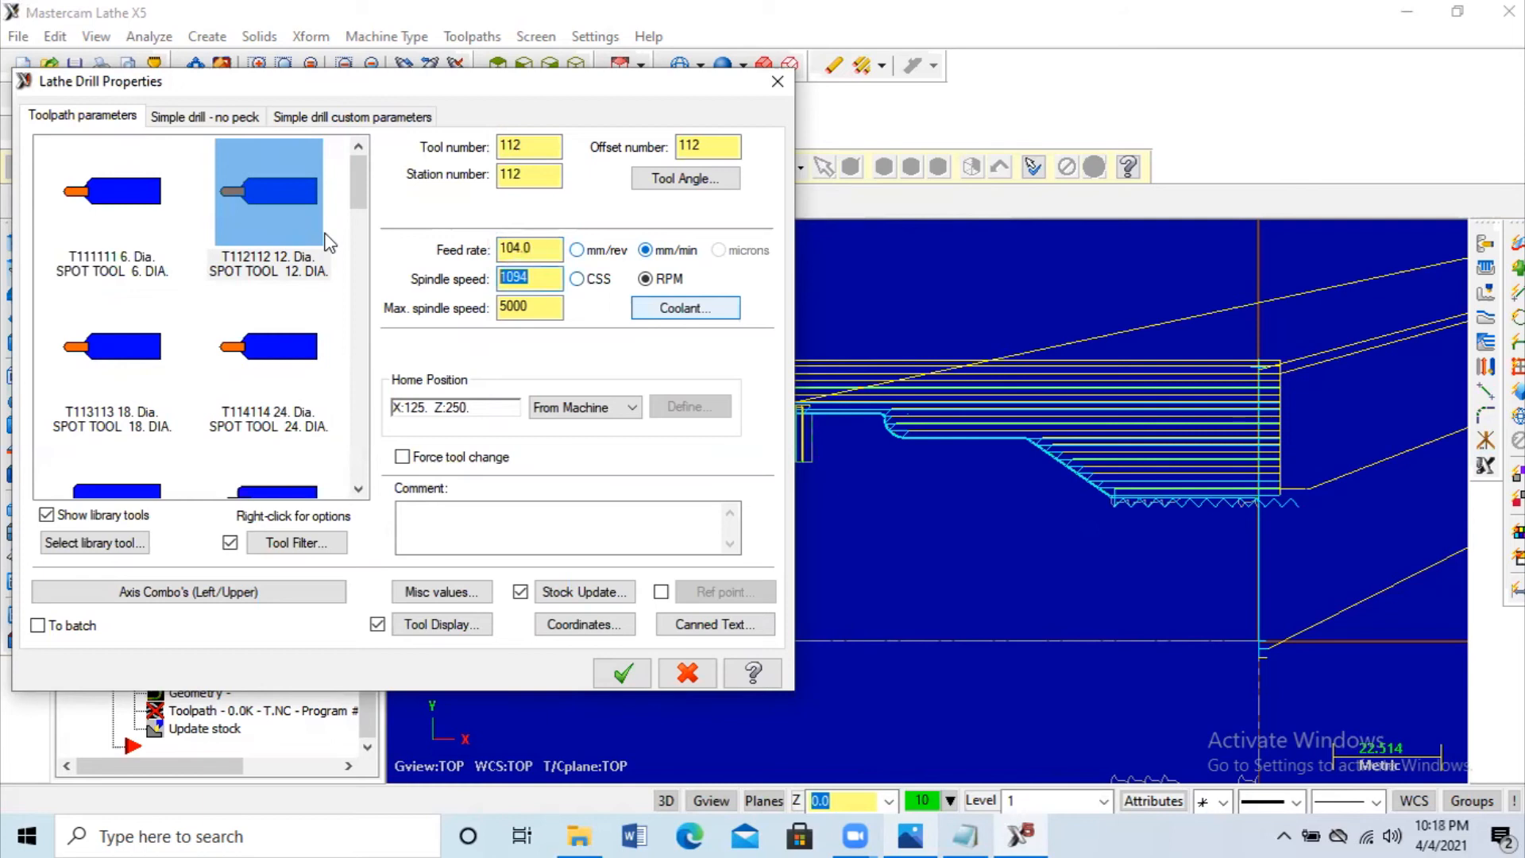
{"action": "type", "text": "530"}
Step: Check the hole diameter on the part drawing and redefine the spot tool with an 18 mm cutting diameter and 16 mm shank diameter
{"action": "double_click", "coordinate": [253, 176]}
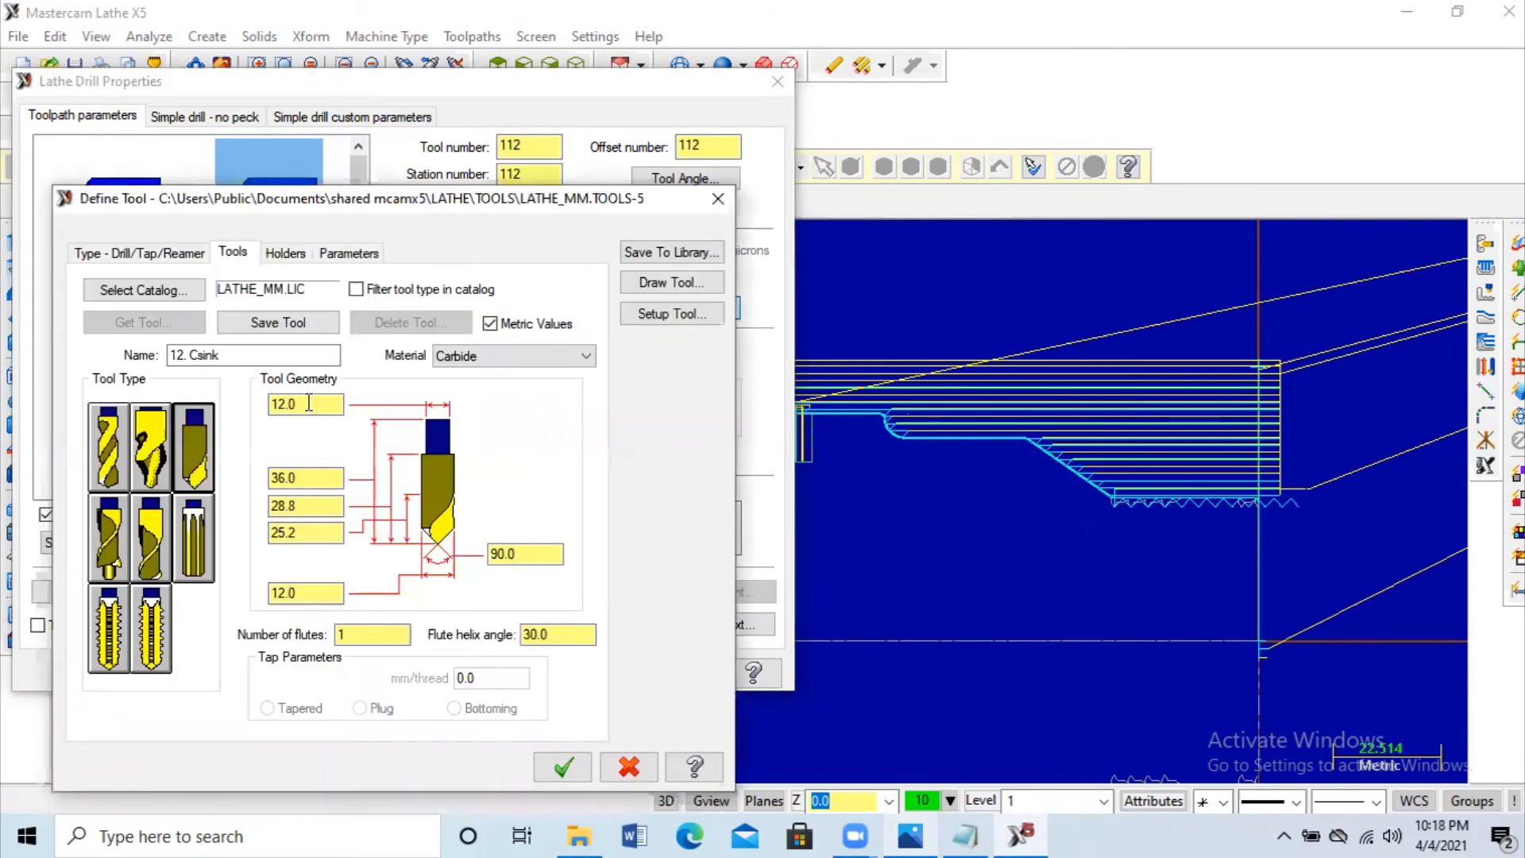
{"action": "double_click", "coordinate": [322, 592]}
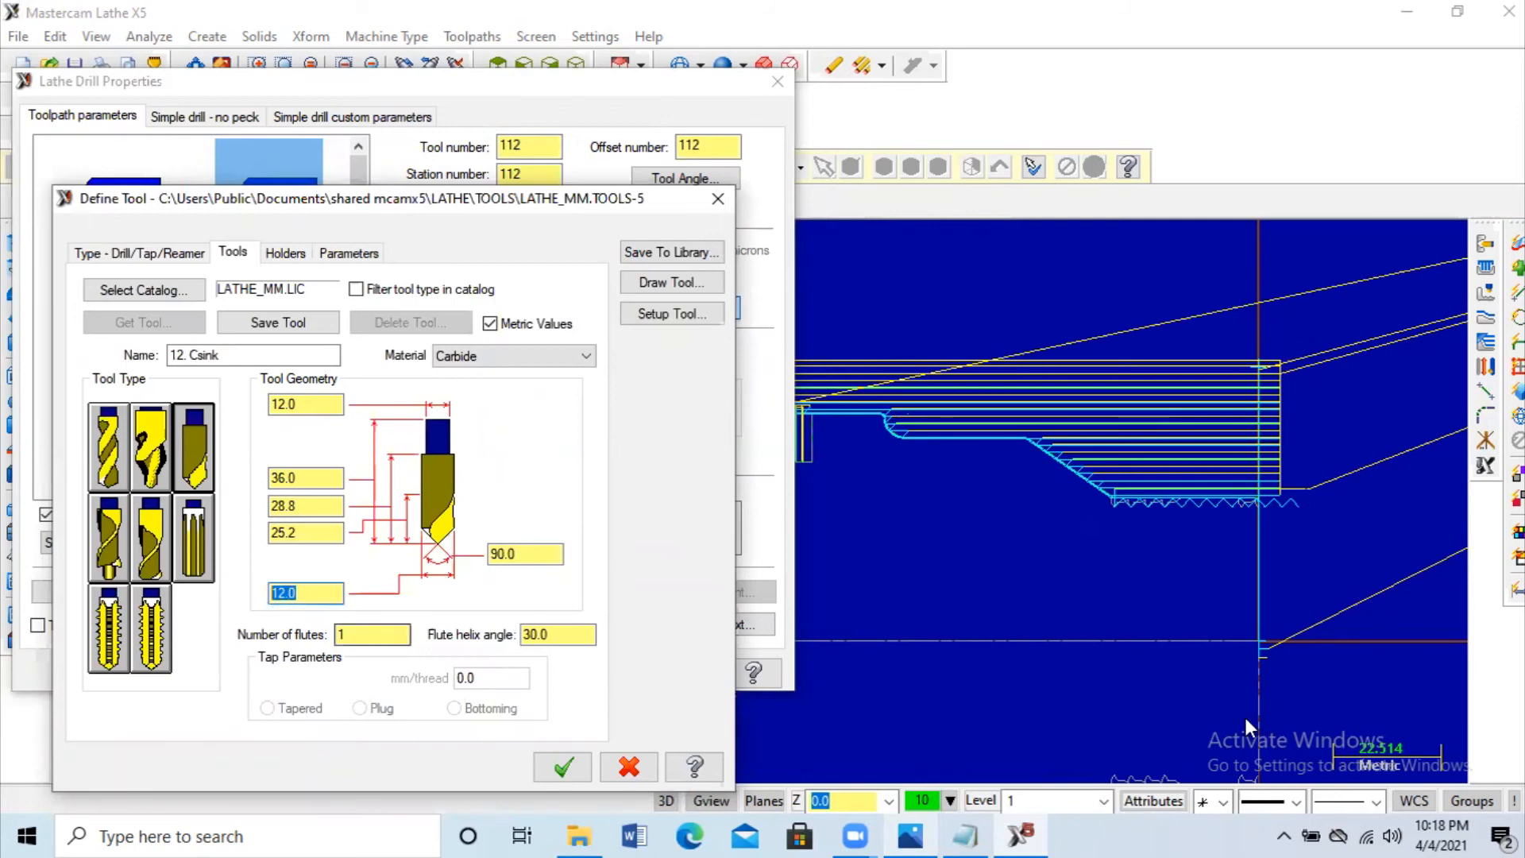
{"action": "left_click", "coordinate": [919, 827]}
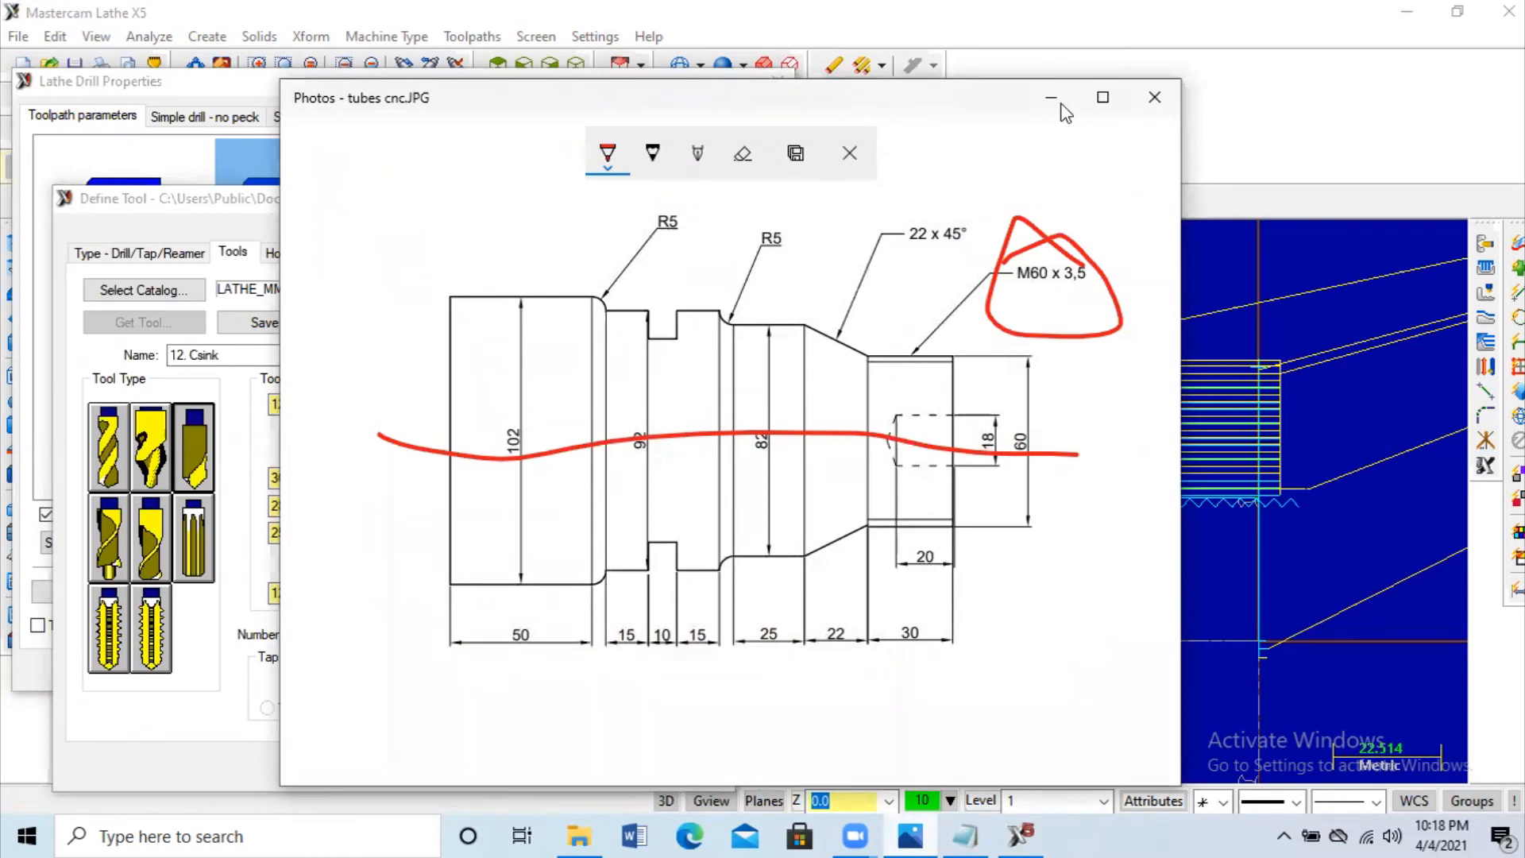
{"action": "left_click", "coordinate": [153, 725]}
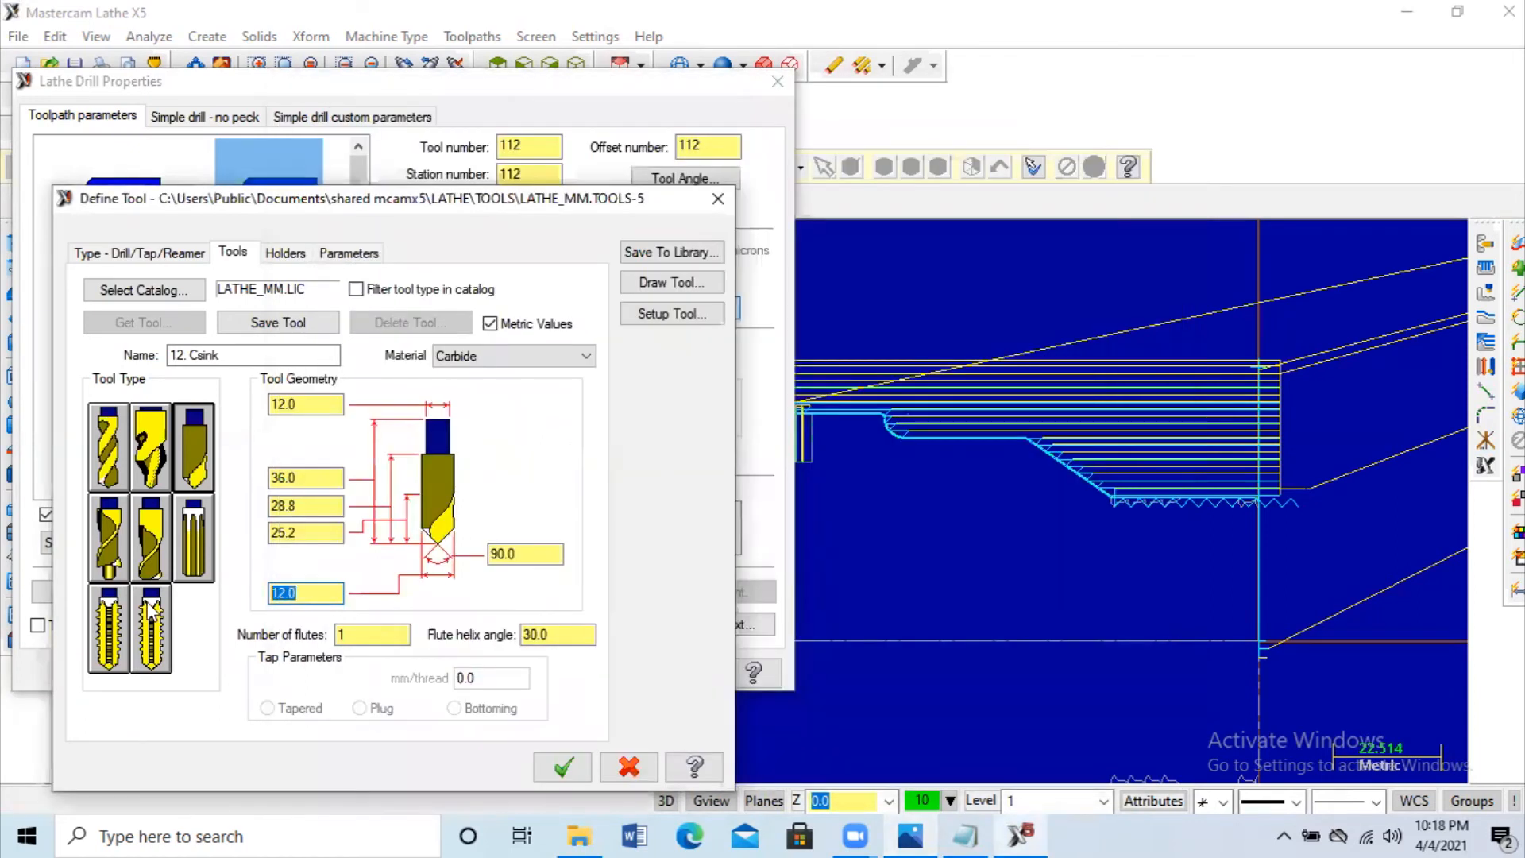
{"action": "type", "text": "18"}
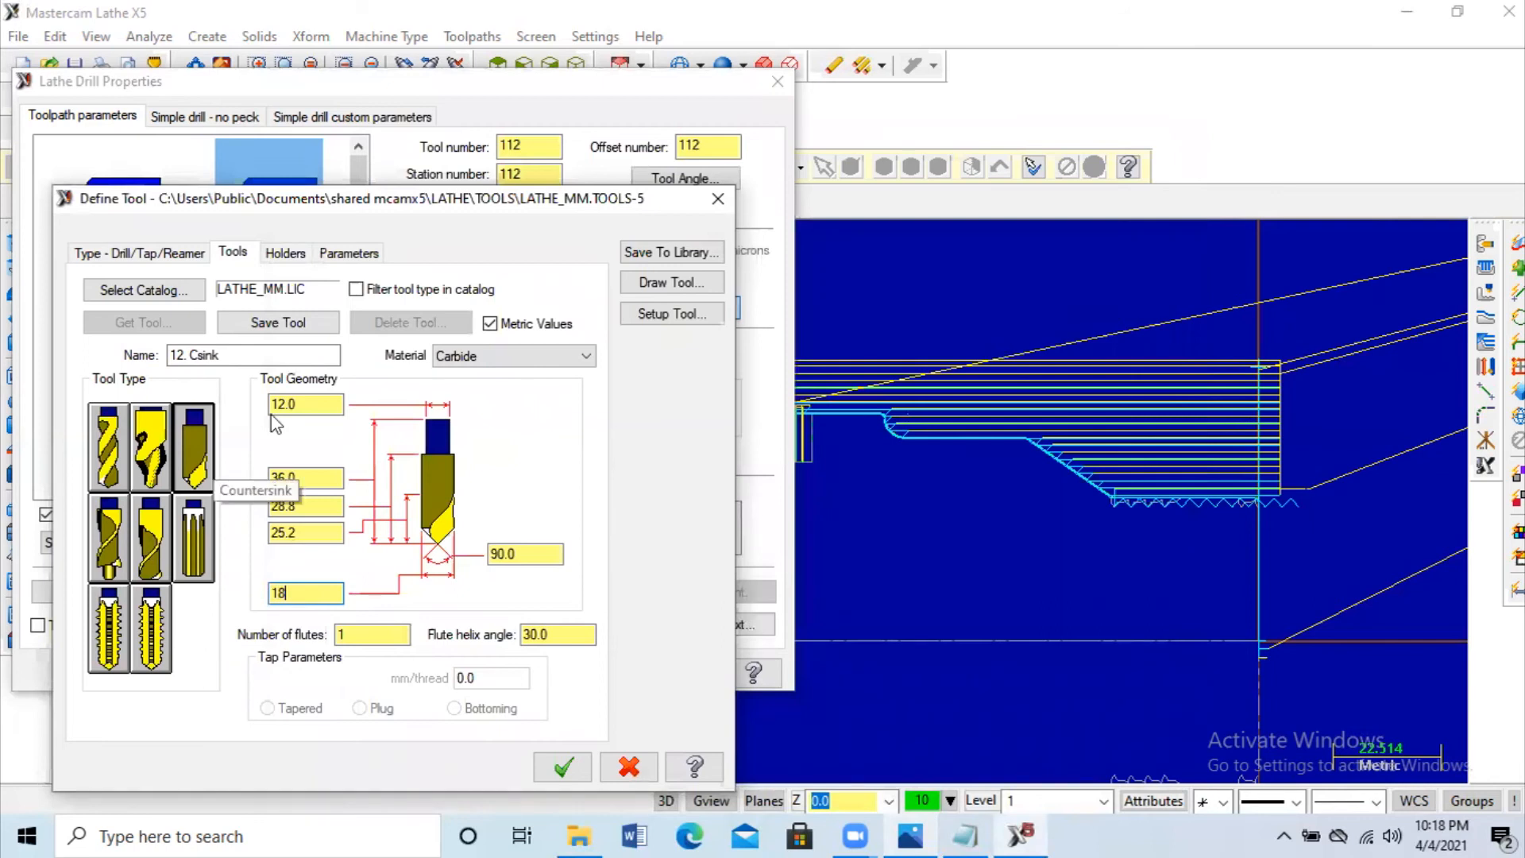
{"action": "key", "text": "Tab"}
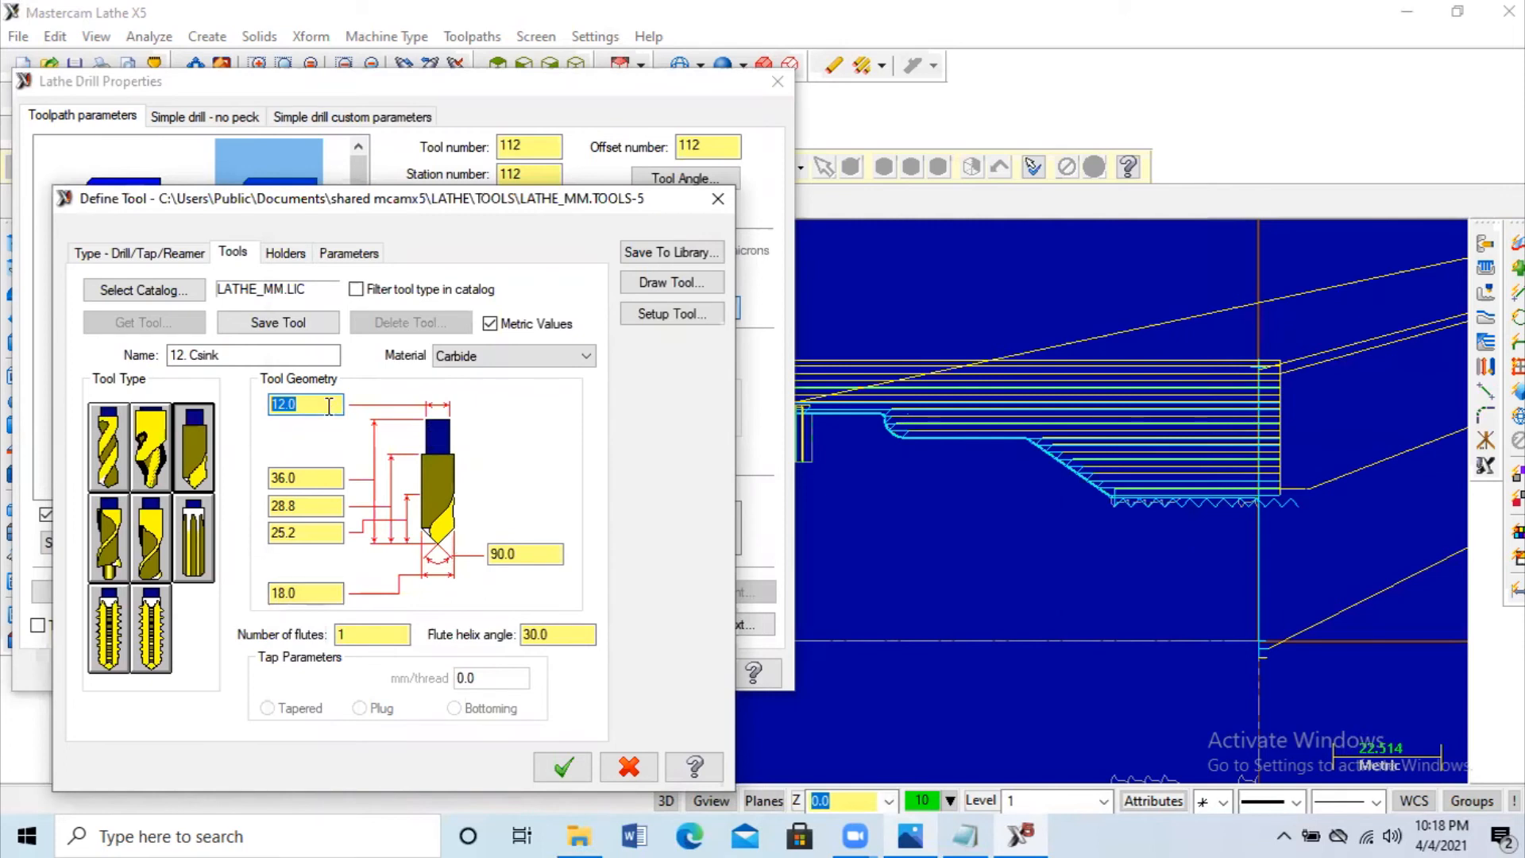
{"action": "type", "text": "16"}
{"action": "key", "text": "Return"}
{"action": "key", "text": "Return"}
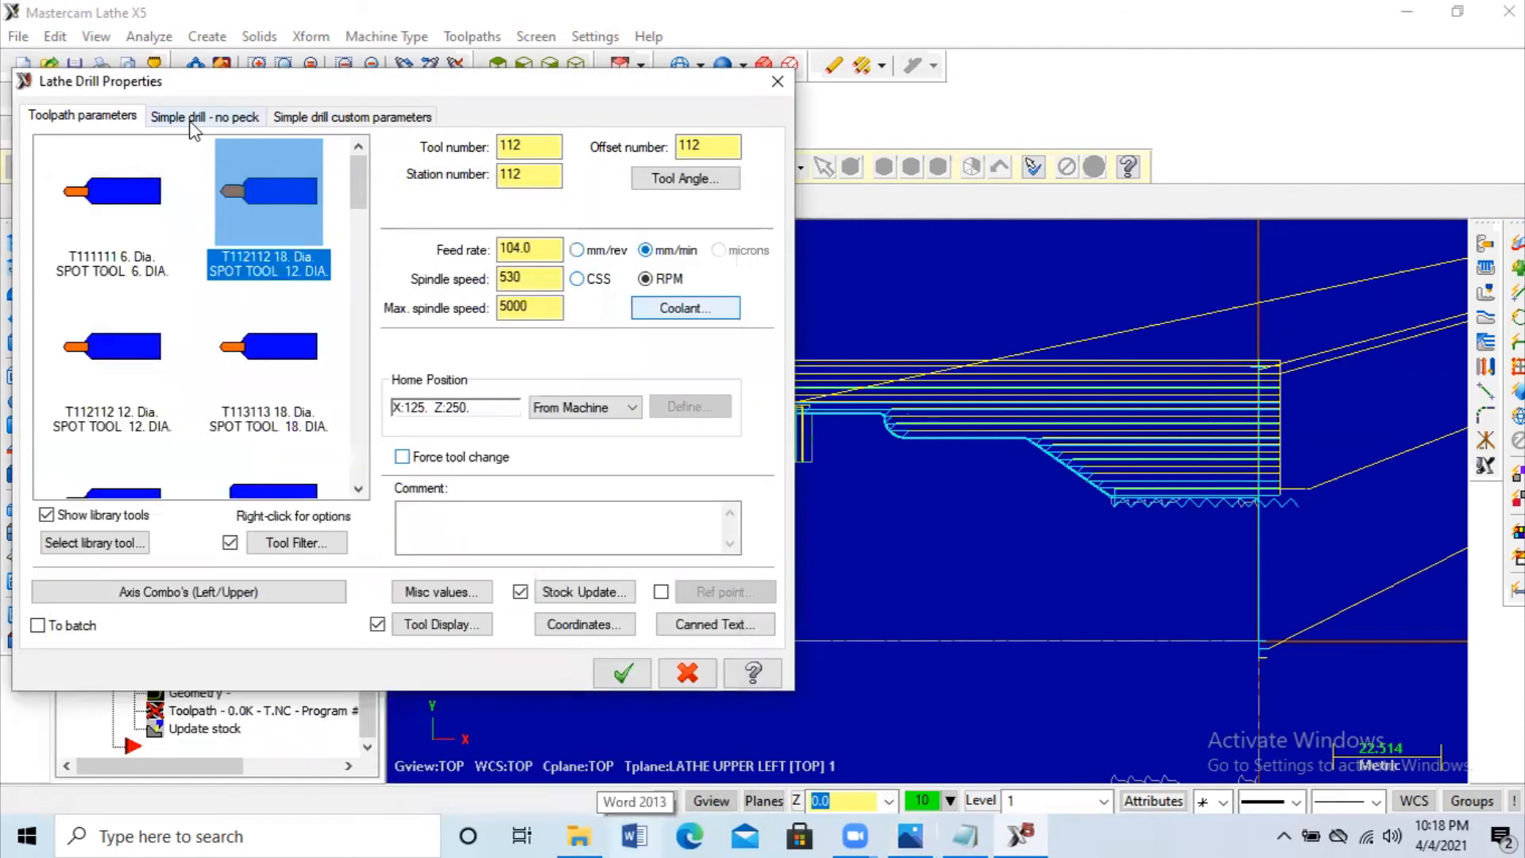
Step: Set the drill depth to an absolute -20 mm after checking the part drawing, and accept the drill operation
{"action": "left_click", "coordinate": [192, 121]}
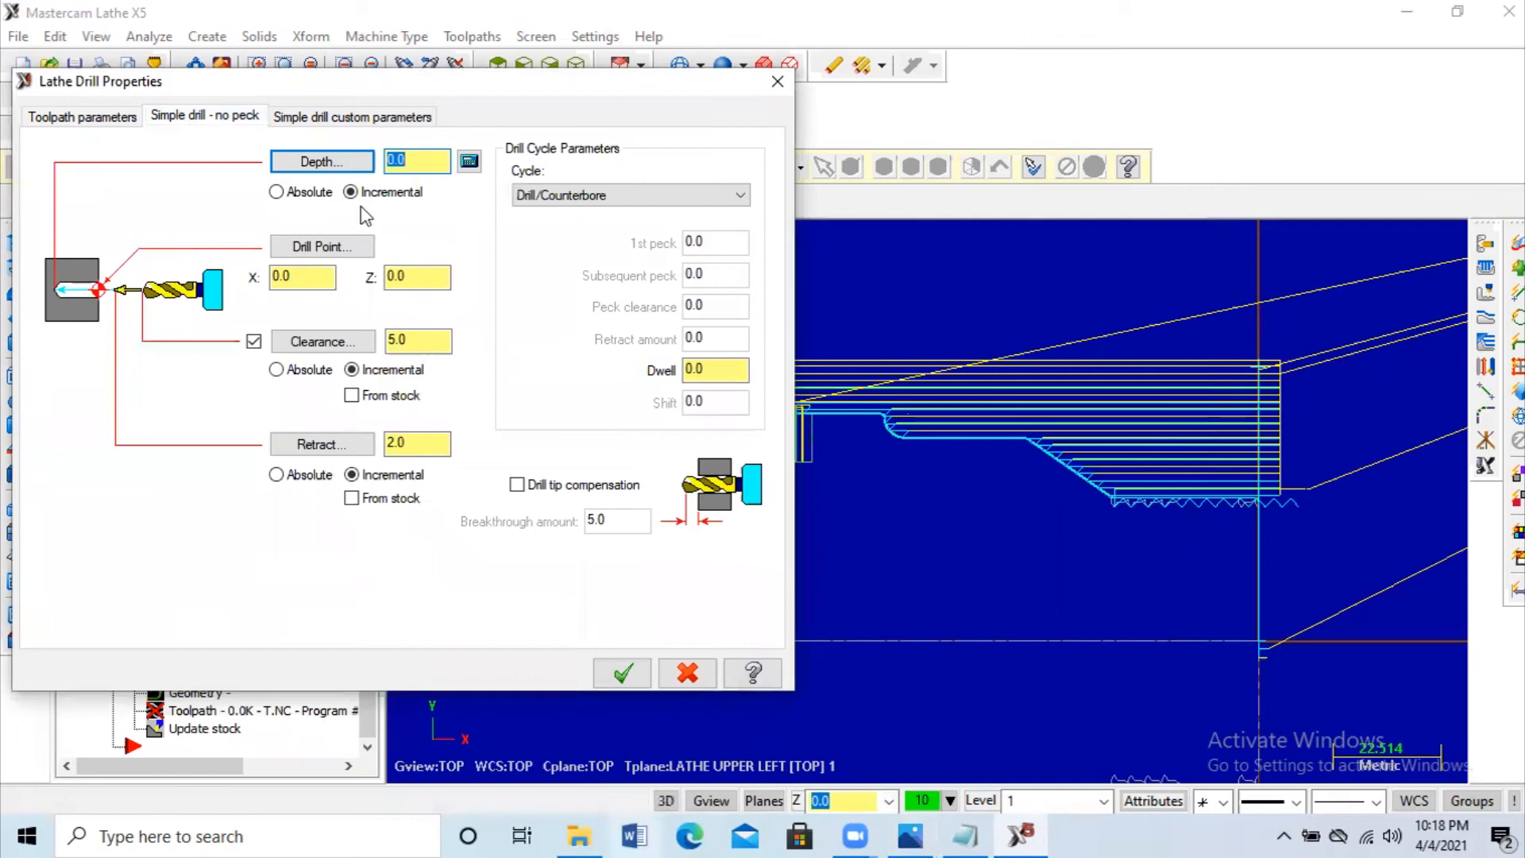
{"action": "left_click", "coordinate": [277, 193]}
{"action": "left_click", "coordinate": [911, 830]}
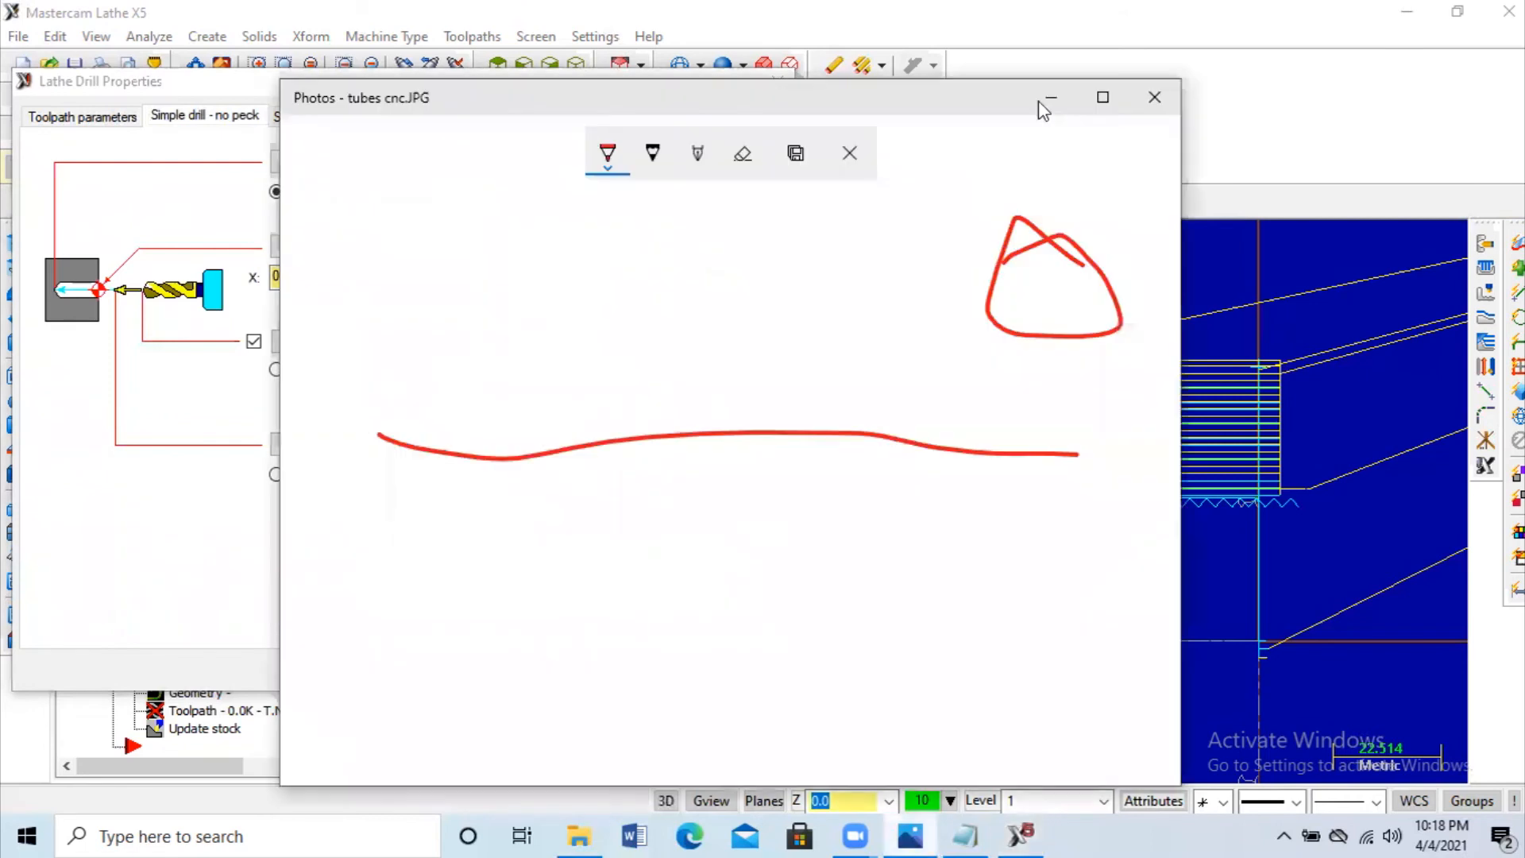
{"action": "left_click", "coordinate": [1039, 102]}
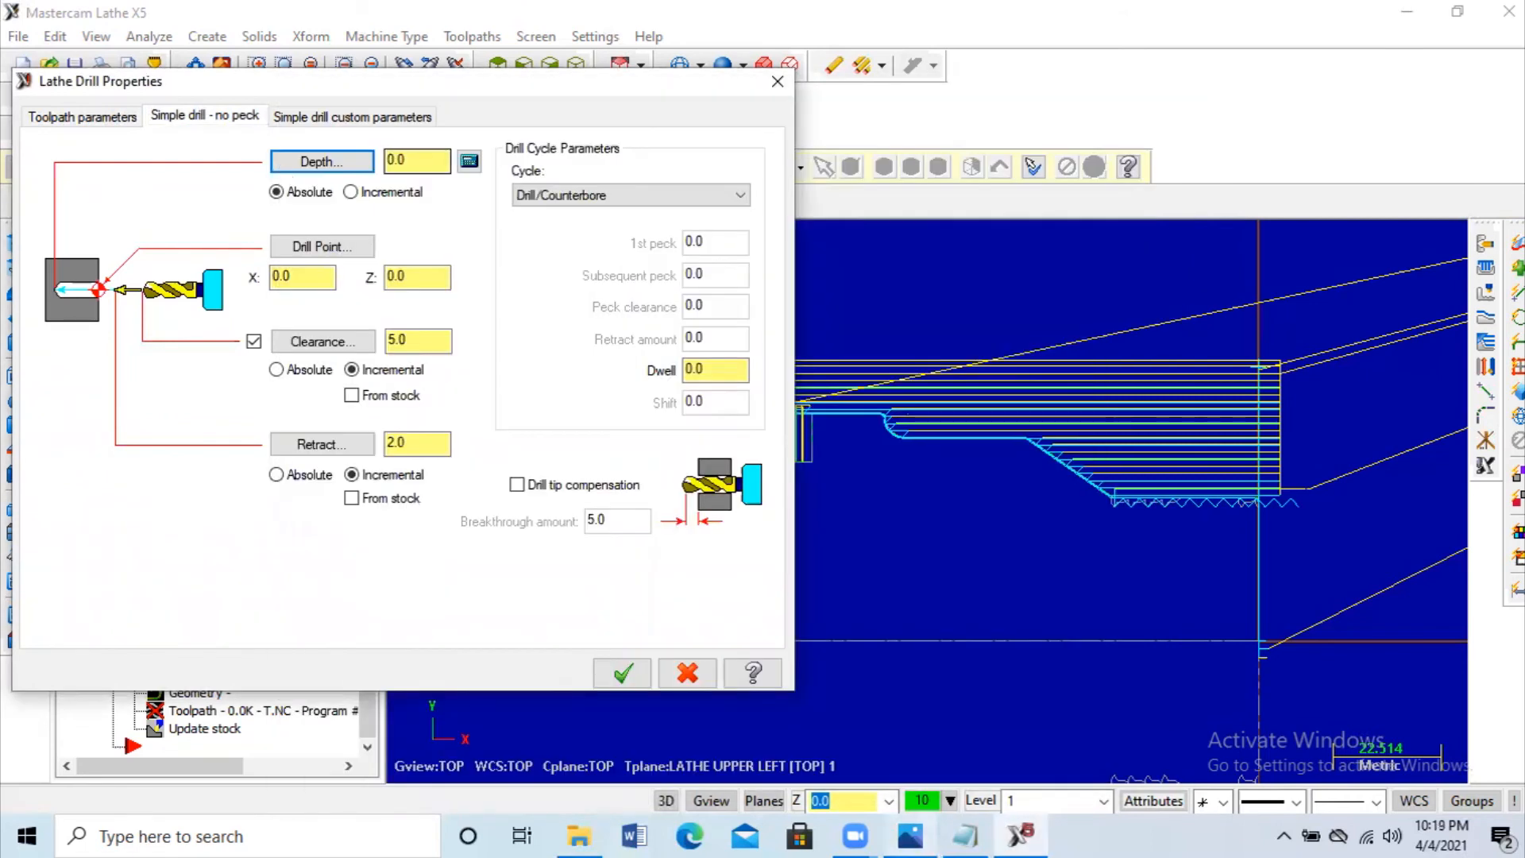
{"action": "type", "text": "-20"}
{"action": "left_click", "coordinate": [278, 116]}
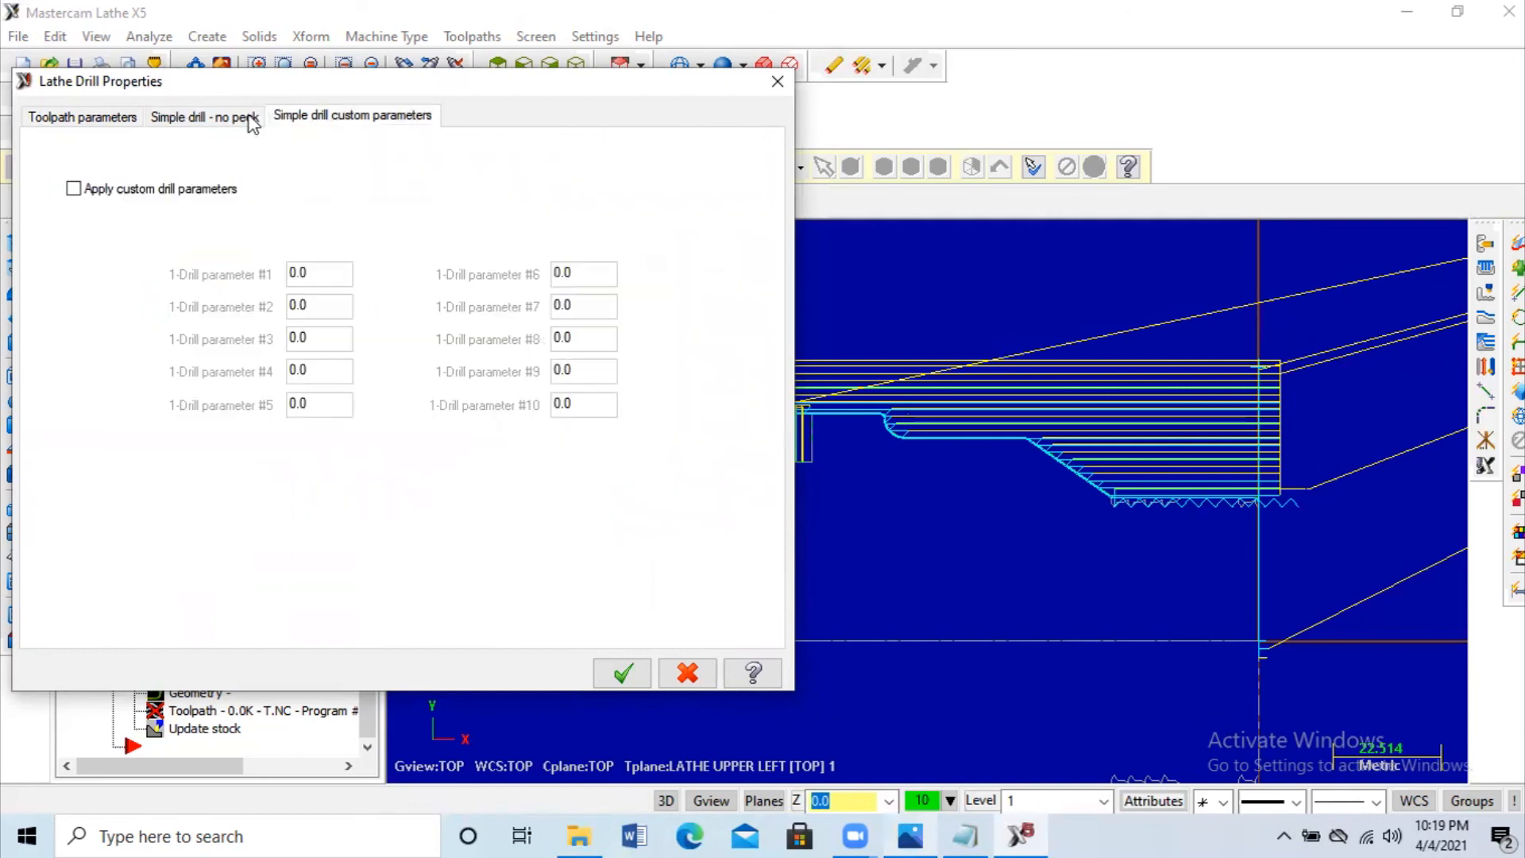
{"action": "left_click", "coordinate": [248, 118]}
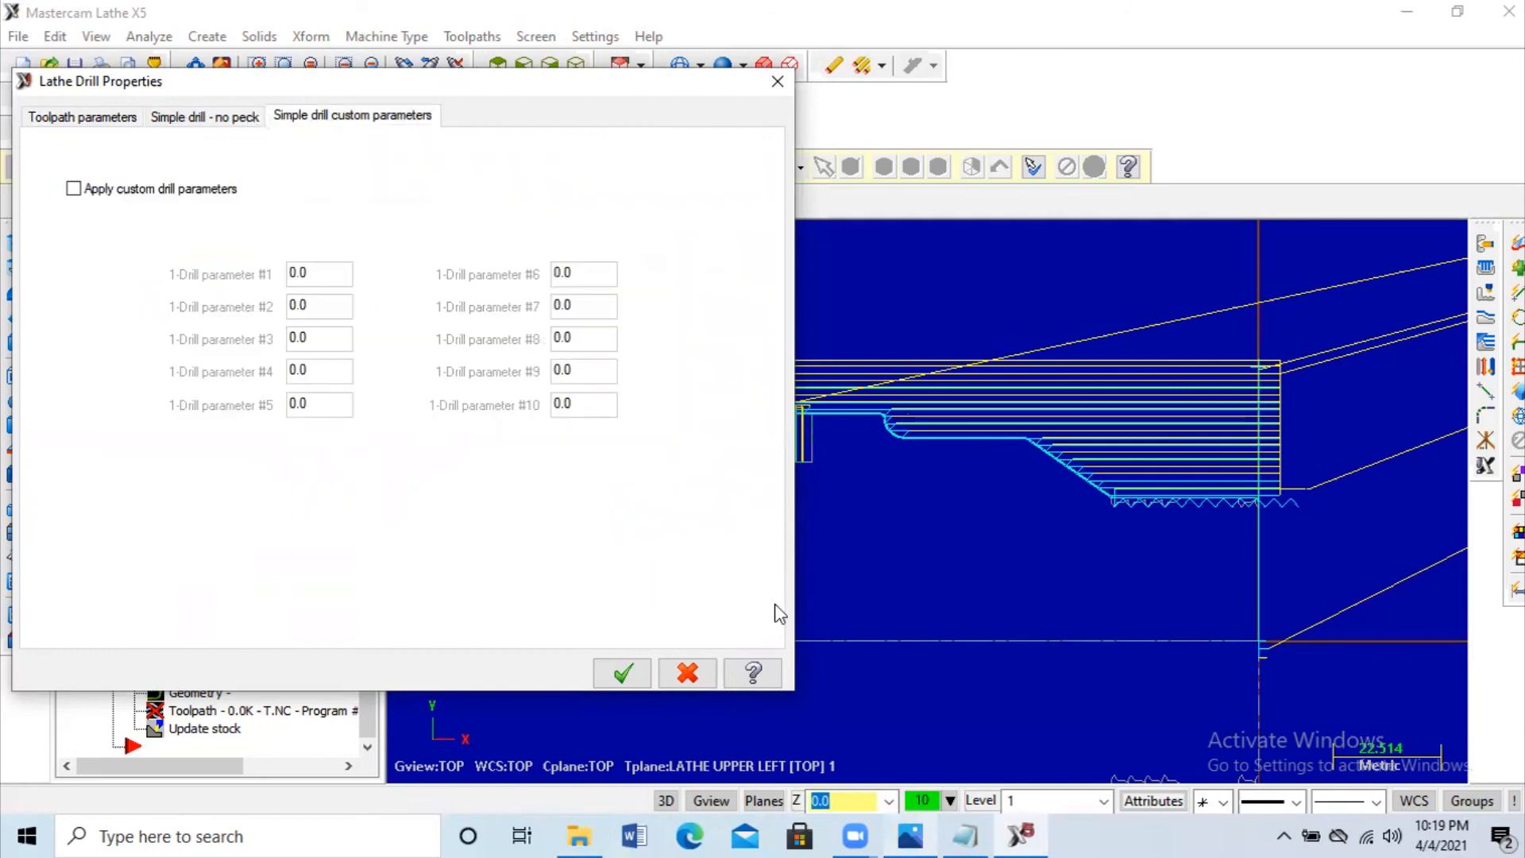
{"action": "left_click", "coordinate": [625, 675]}
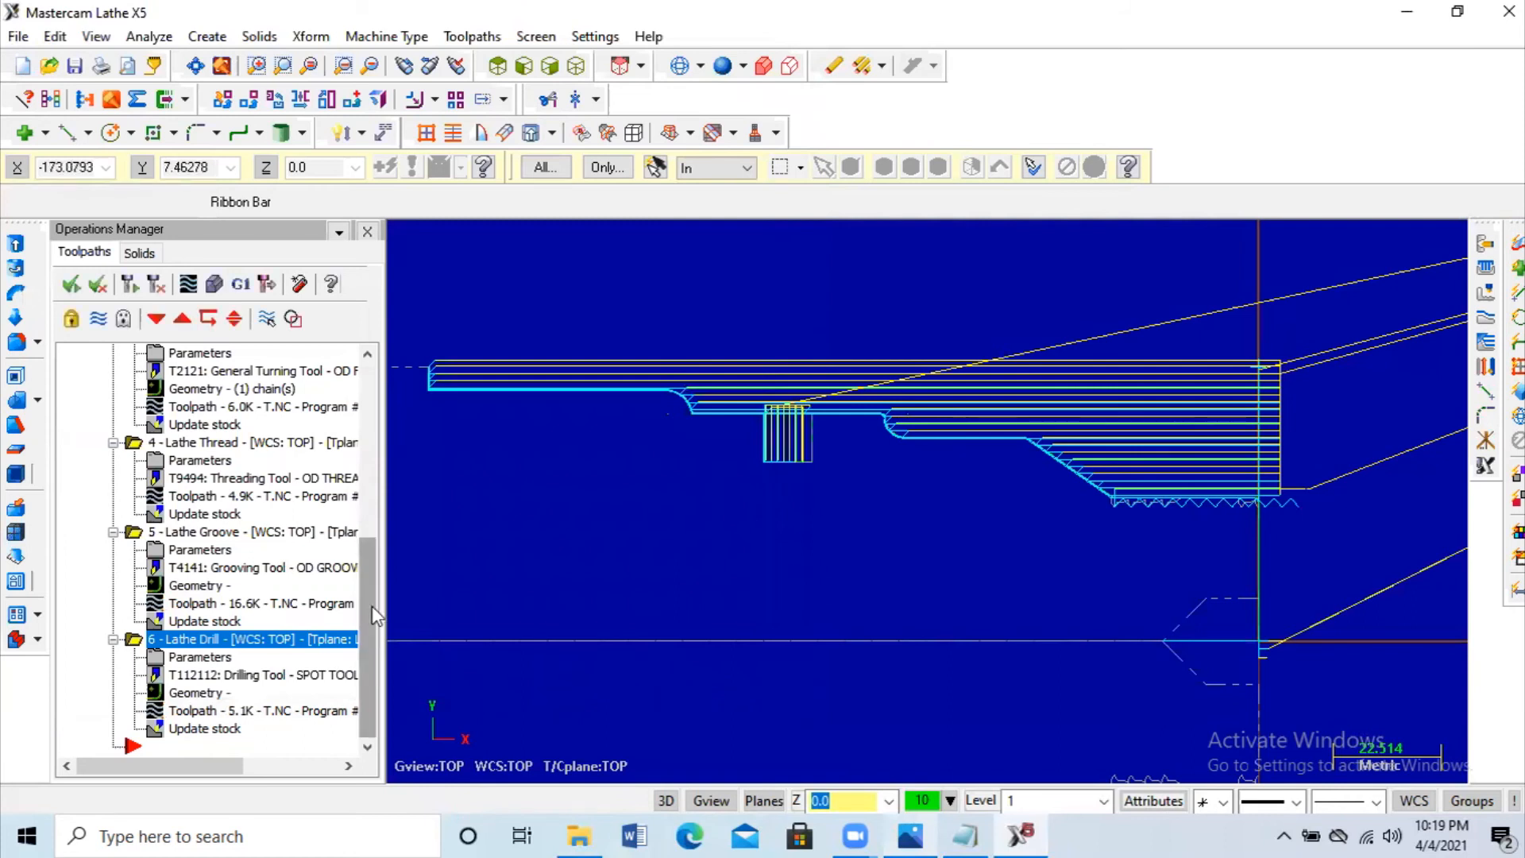
Step: Select the operations from Lathe Face through Lathe Drill and open the Verify simulation with the stock and chuck in view
{"action": "left_click_drag", "start_coordinate": [367, 567], "coordinate": [371, 414]}
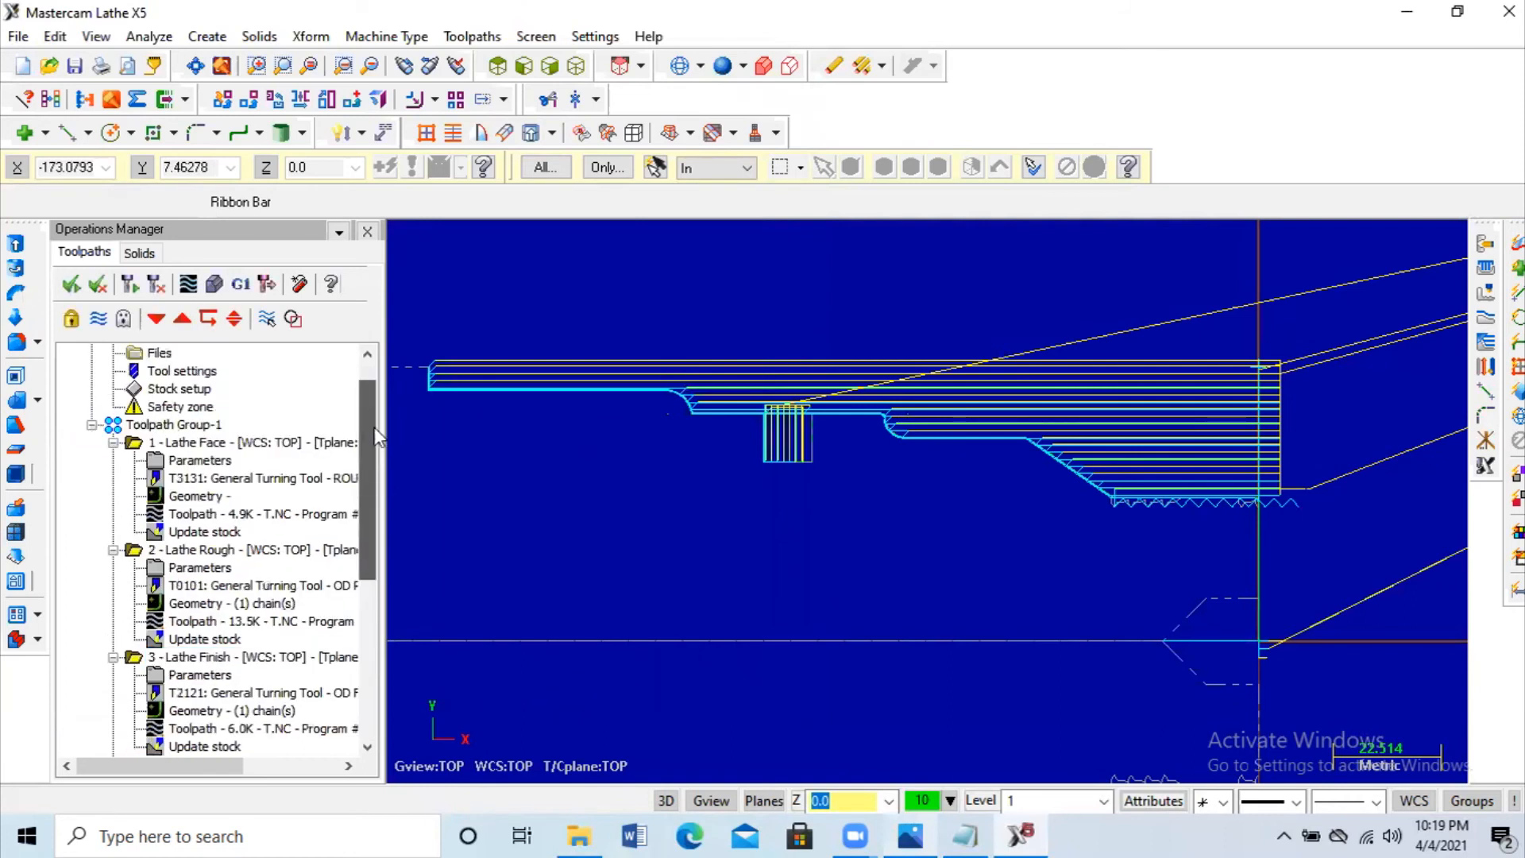
{"action": "scroll", "coordinate": [364, 641], "scroll_direction": "up", "scroll_amount": 1}
{"action": "left_click", "coordinate": [364, 641]}
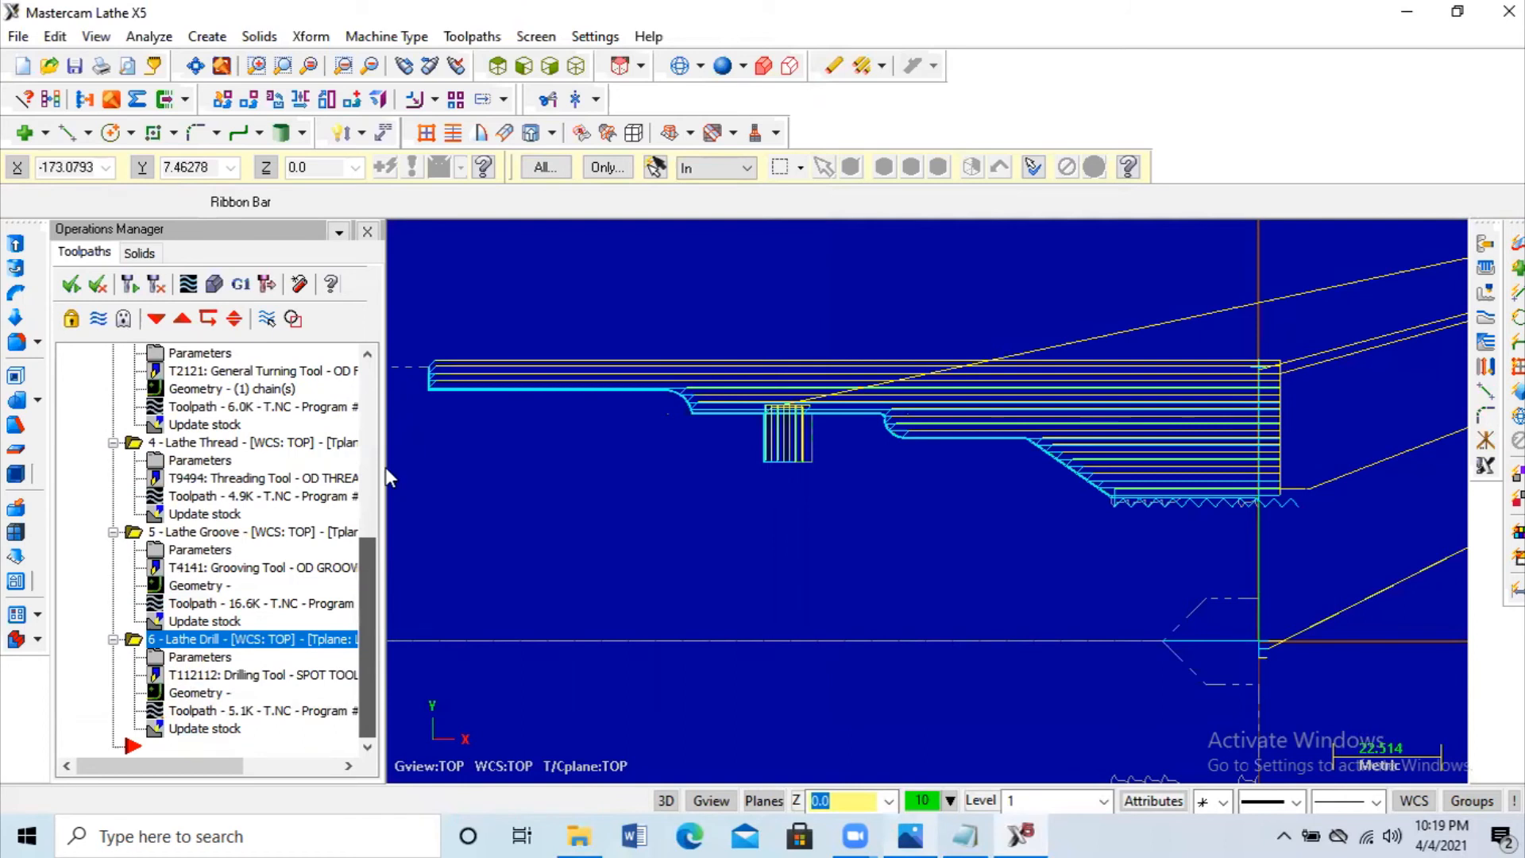
{"action": "scroll", "coordinate": [384, 467], "scroll_direction": "up", "scroll_amount": 6}
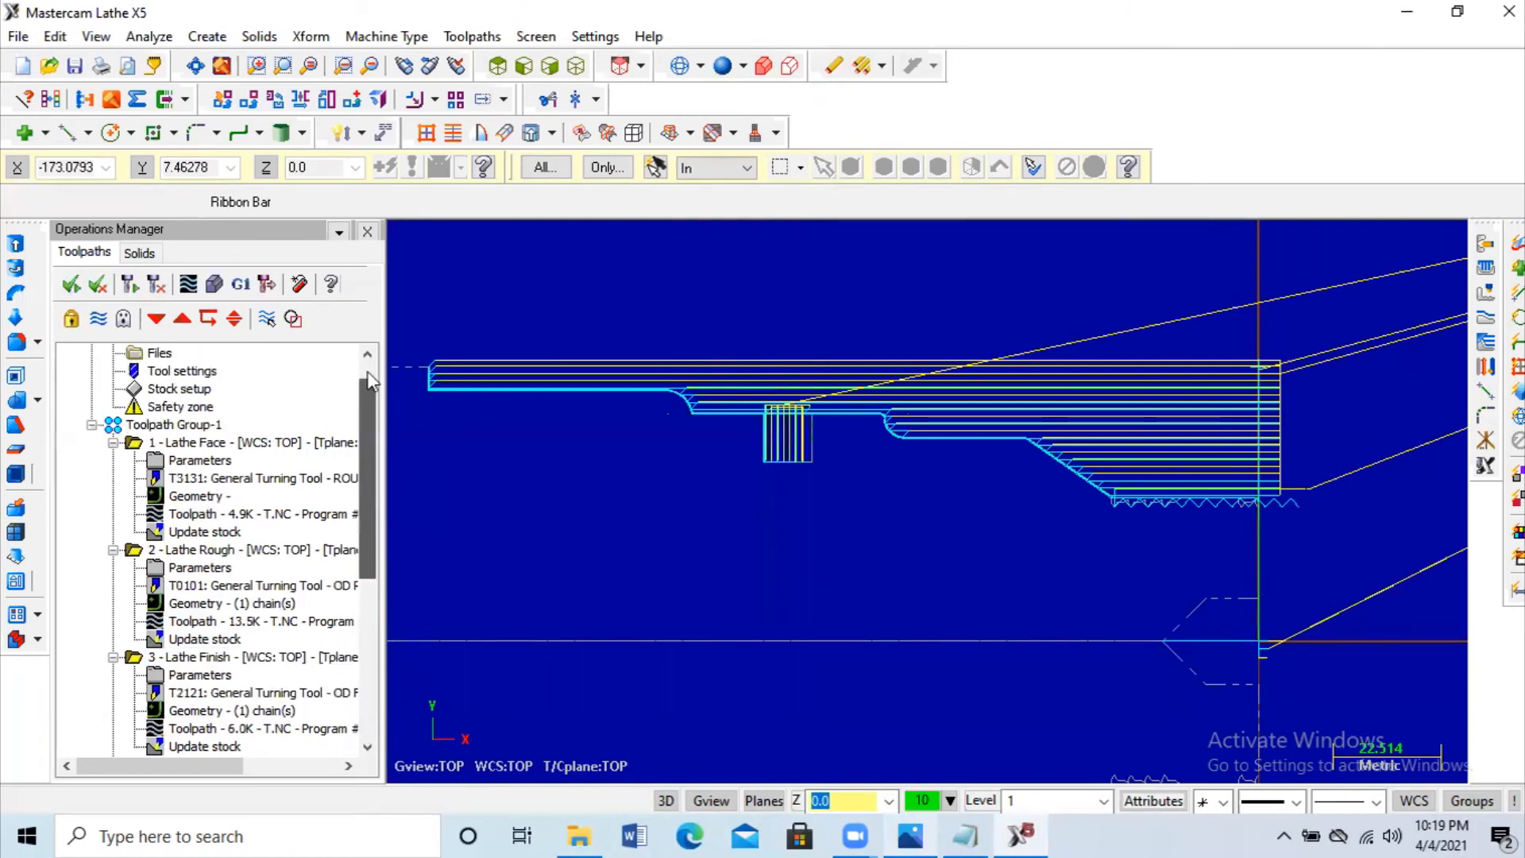
{"action": "scroll", "coordinate": [135, 486], "scroll_direction": "up", "scroll_amount": 1}
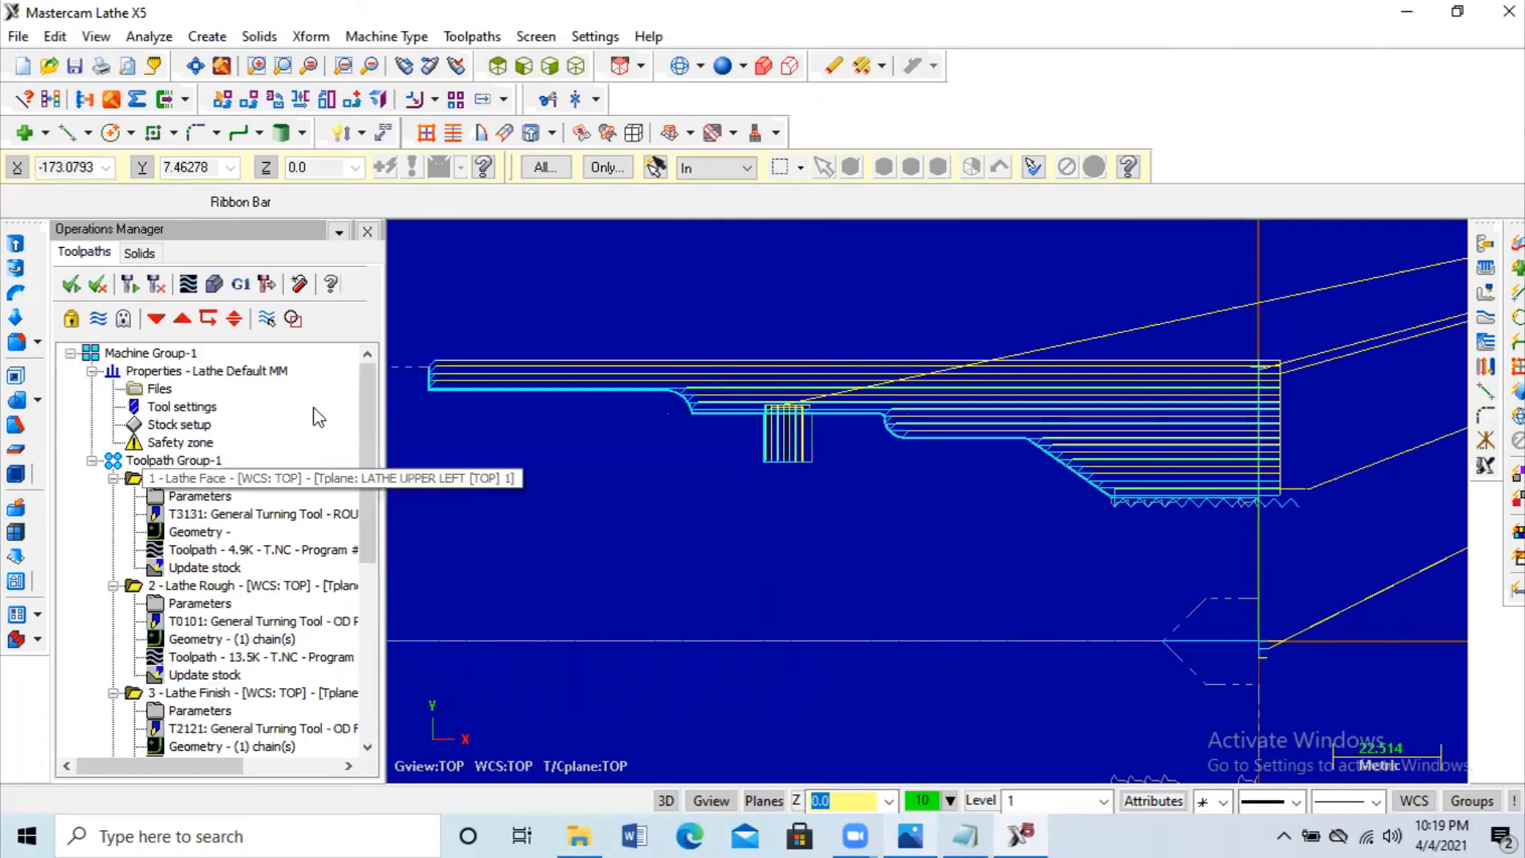
{"action": "left_click", "coordinate": [136, 481]}
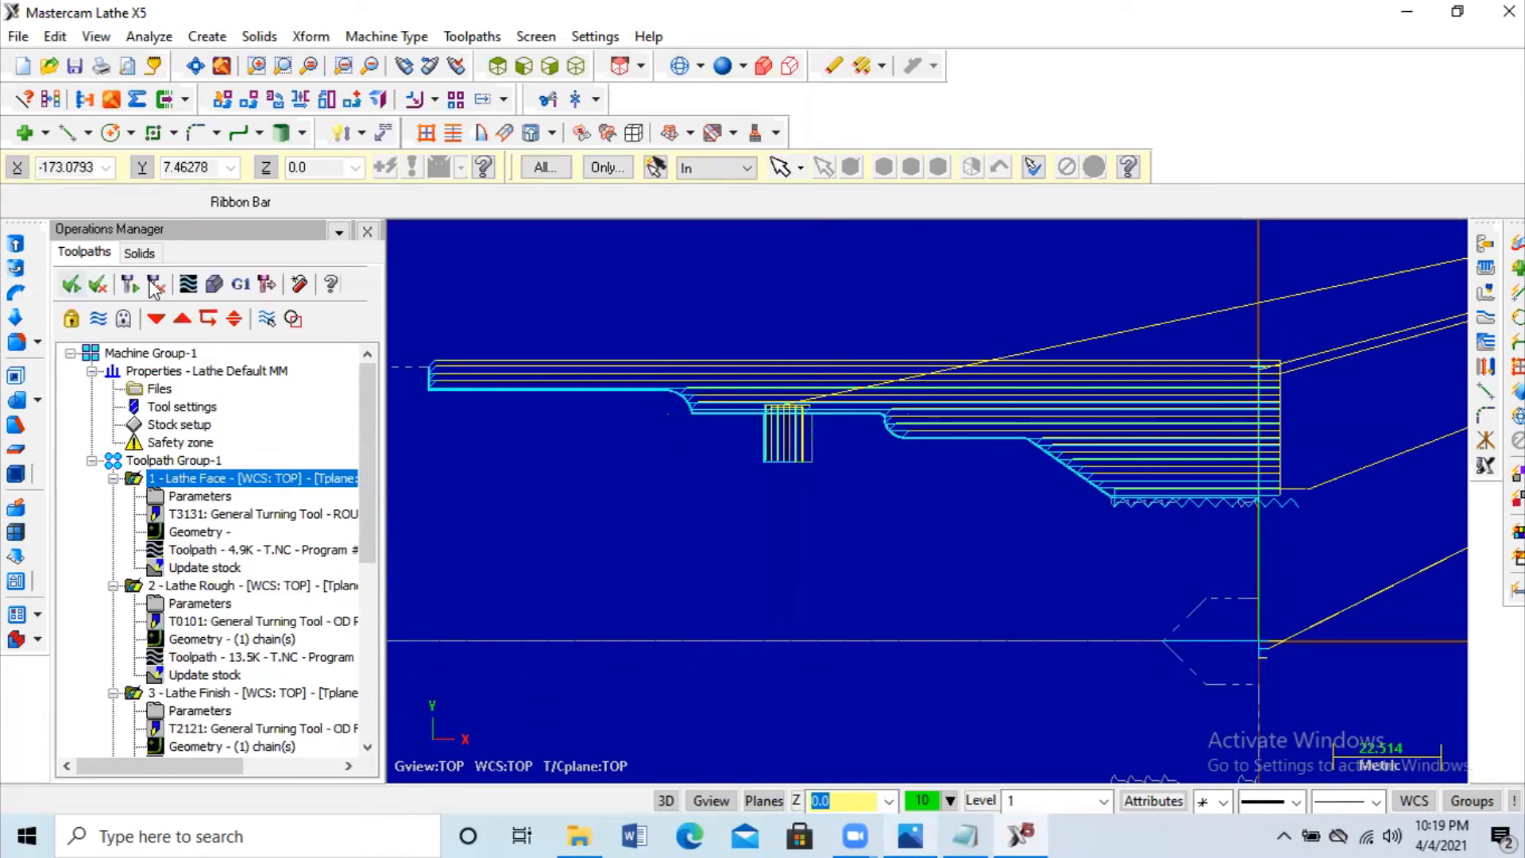
{"action": "left_click", "coordinate": [216, 287]}
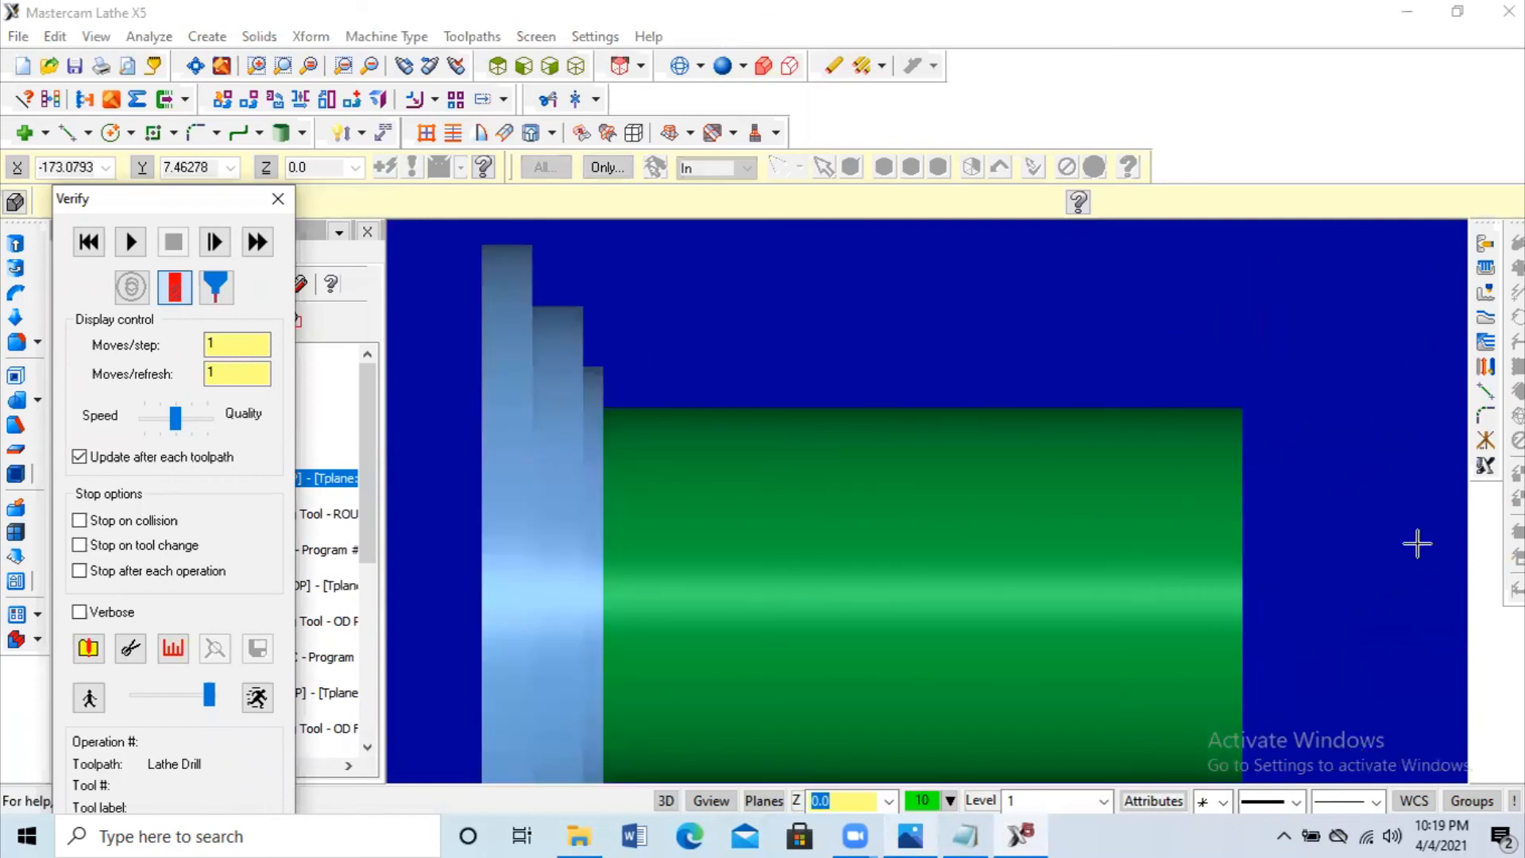
{"action": "scroll", "coordinate": [1416, 544], "scroll_direction": "up", "scroll_amount": 1}
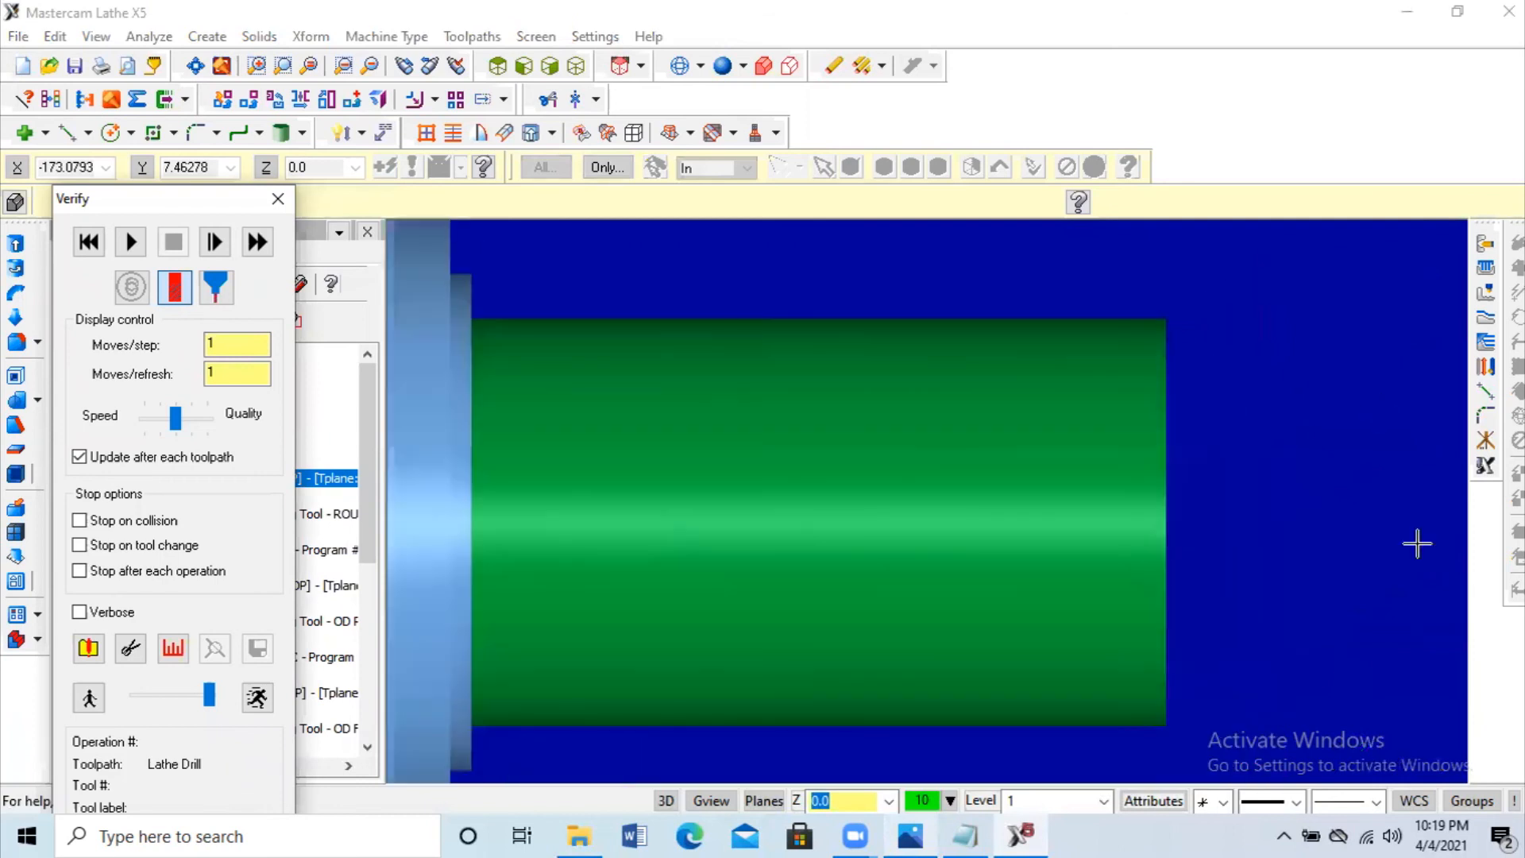
Step: Run the Verify simulation of all operations at a slightly reduced speed and inspect the machined part in isometric view
{"action": "left_click_drag", "start_coordinate": [209, 700], "coordinate": [201, 699]}
{"action": "left_click", "coordinate": [131, 242]}
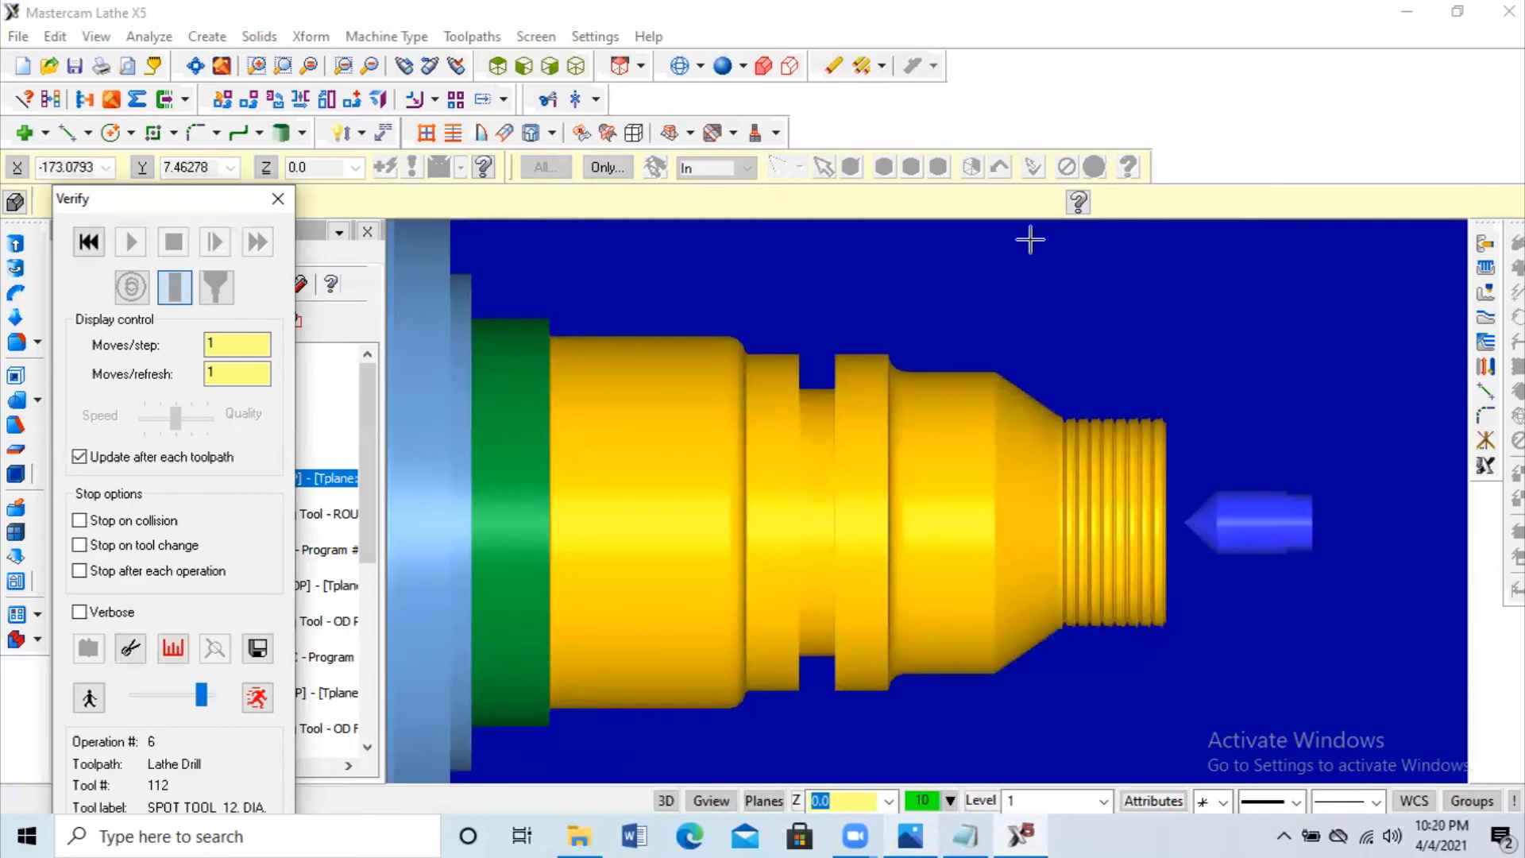
{"action": "left_click", "coordinate": [576, 67]}
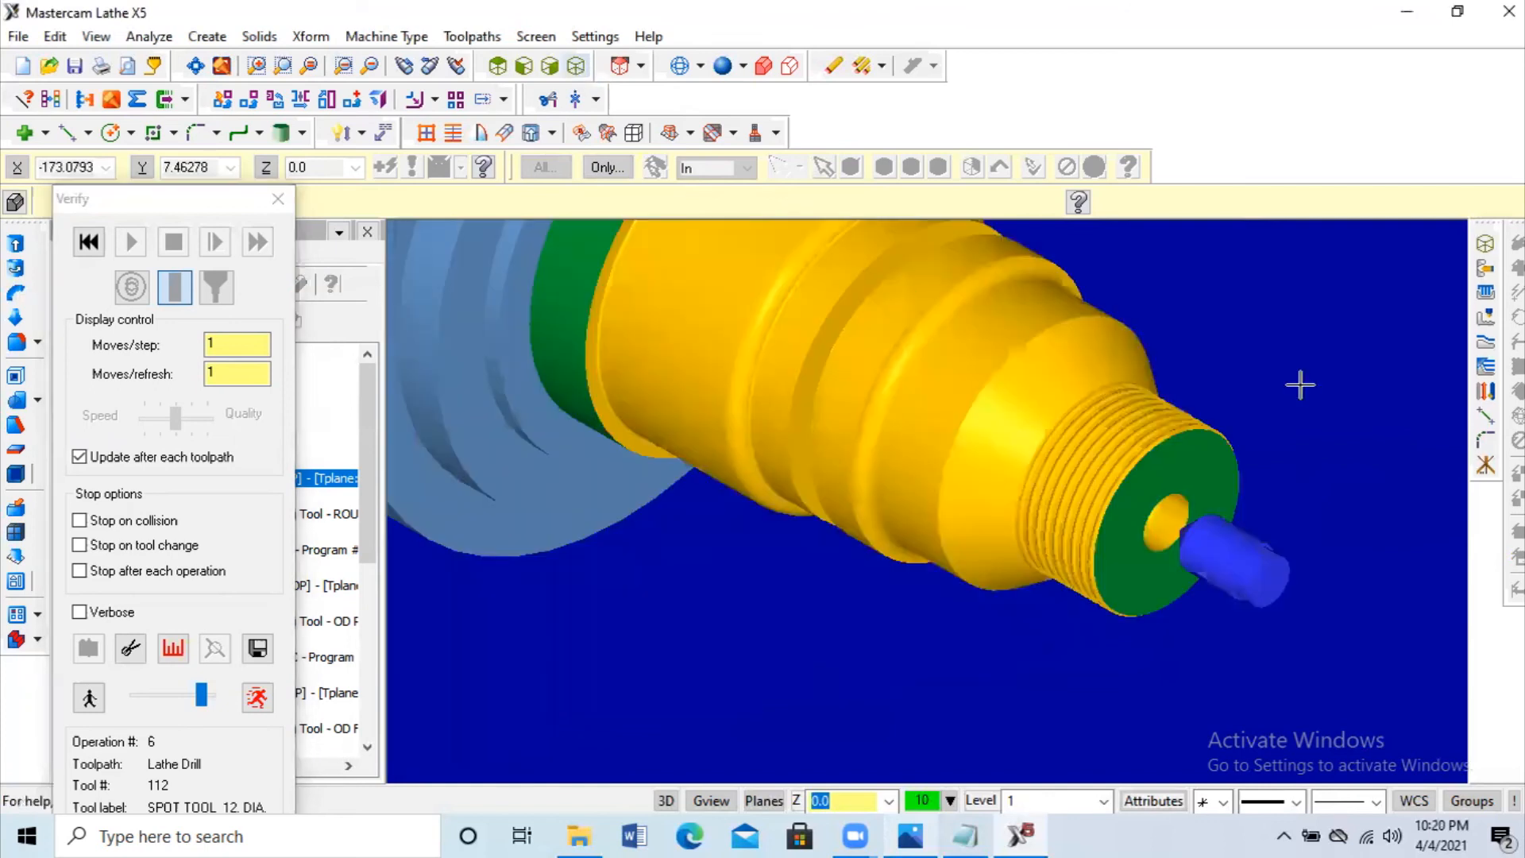
{"action": "scroll", "coordinate": [1300, 385], "scroll_direction": "down", "scroll_amount": 2}
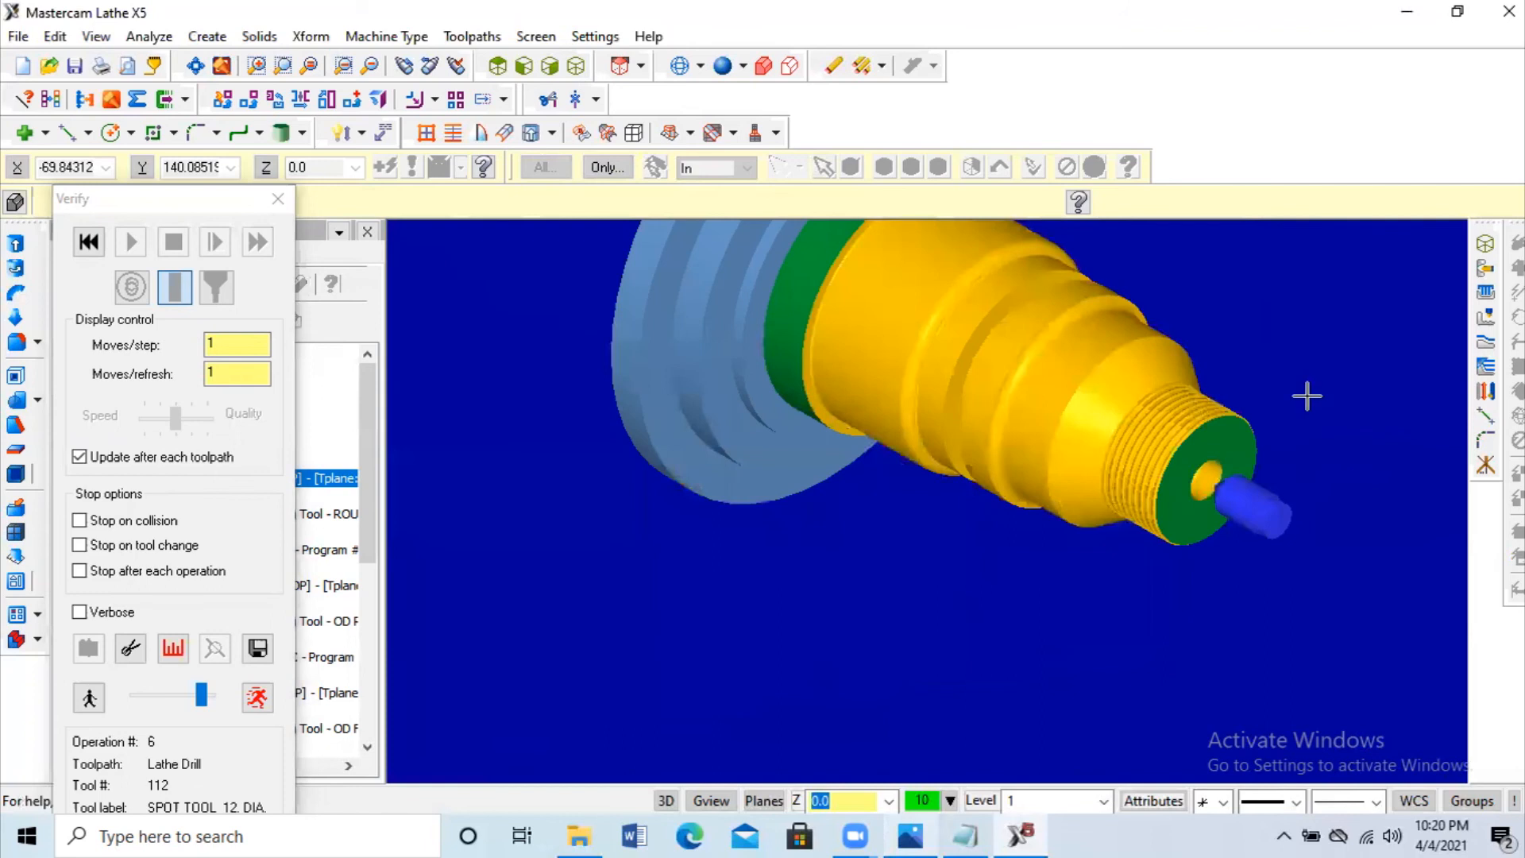
{"action": "scroll", "coordinate": [1307, 396], "scroll_direction": "down", "scroll_amount": 1}
{"action": "scroll", "coordinate": [1306, 396], "scroll_direction": "up", "scroll_amount": 1}
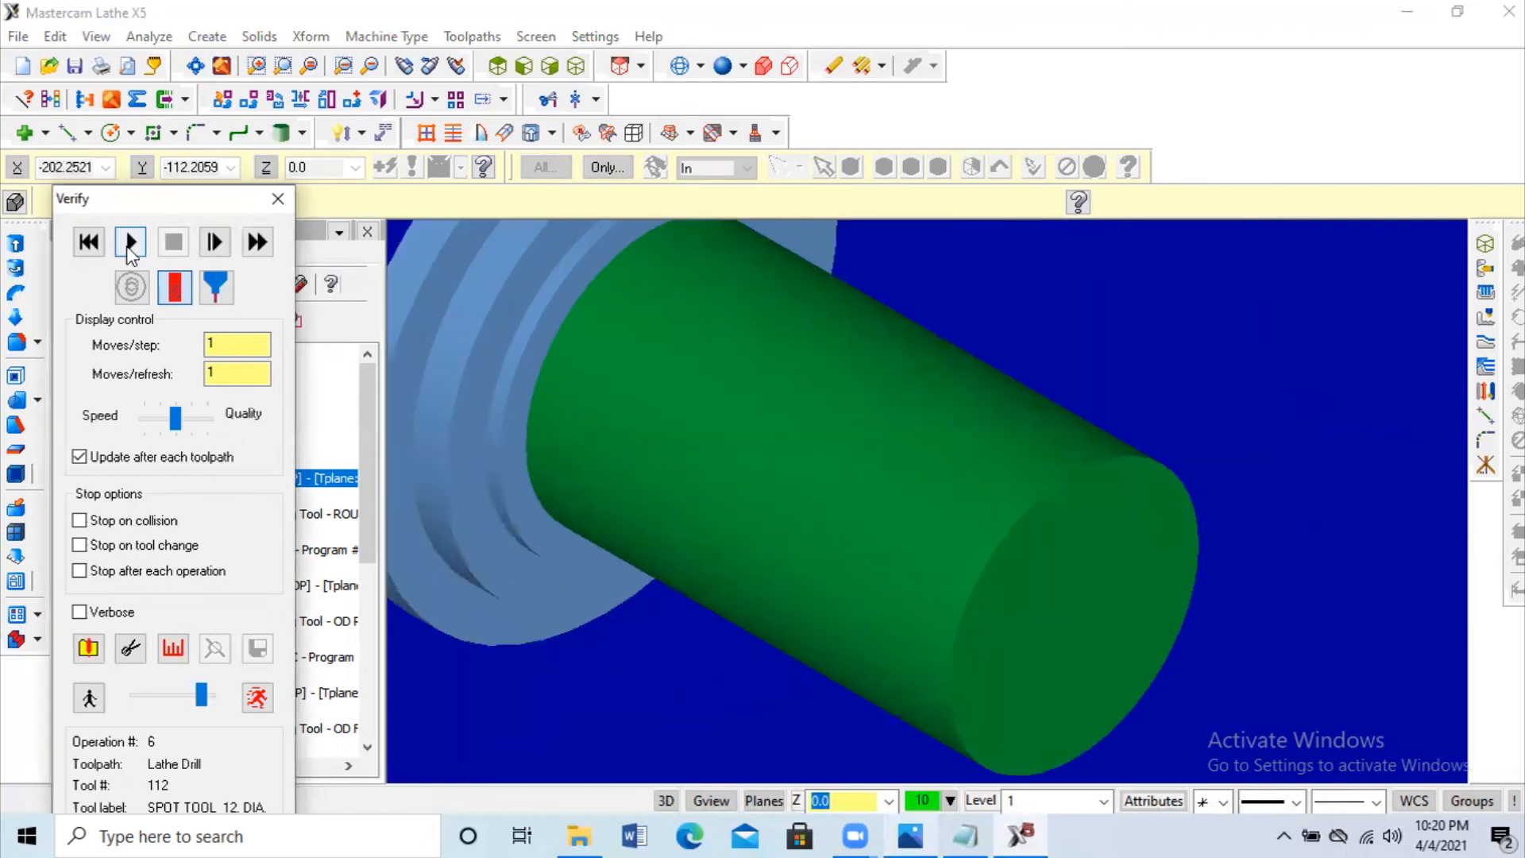
Step: Replay the Verify simulation in isometric view, close it, and return to the top view of the toolpaths
{"action": "left_click", "coordinate": [131, 242]}
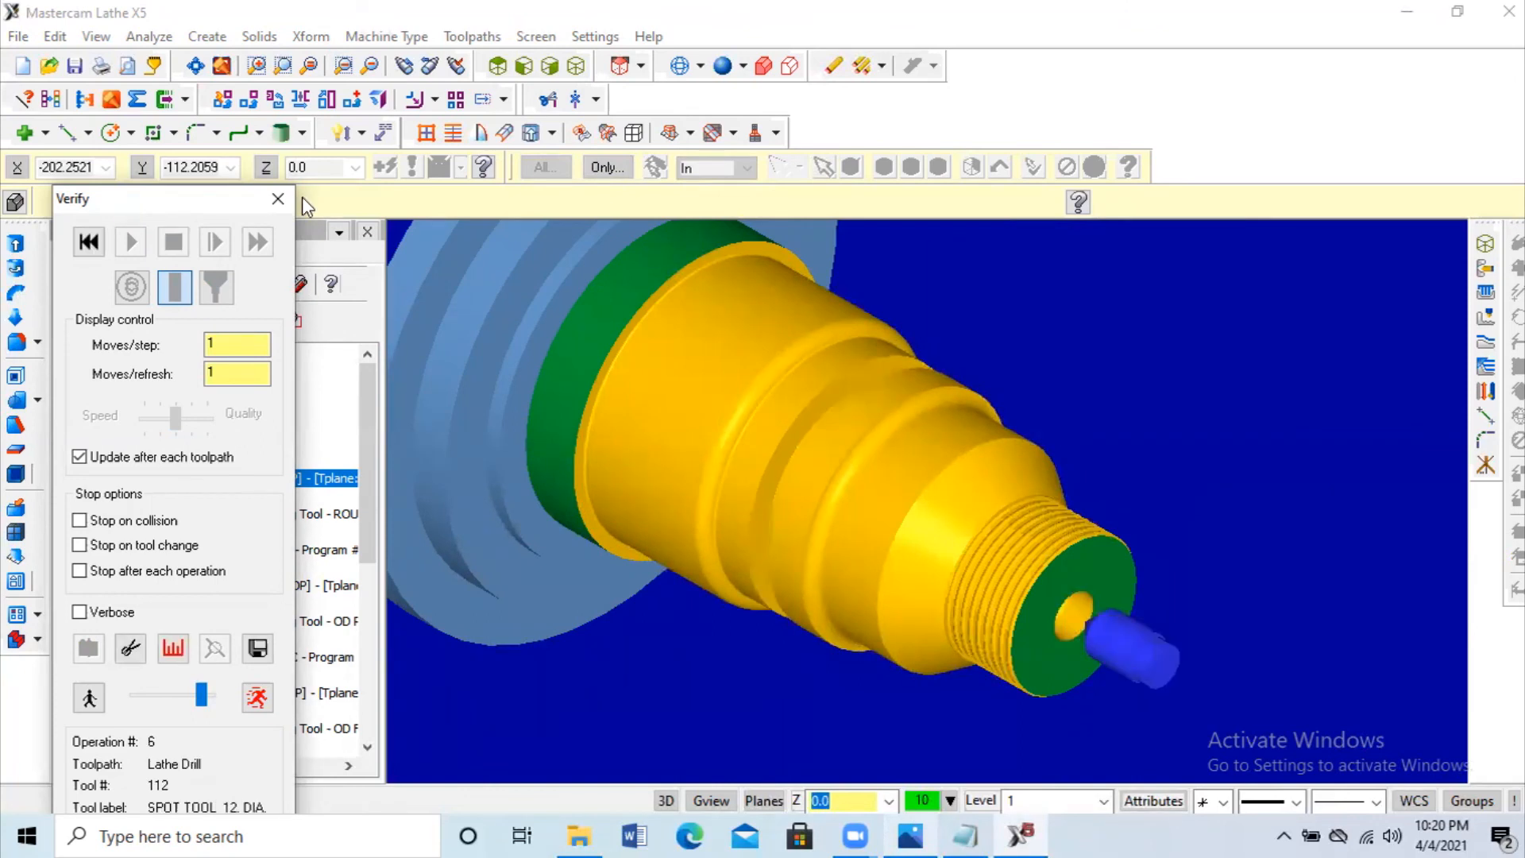
{"action": "left_click", "coordinate": [278, 198]}
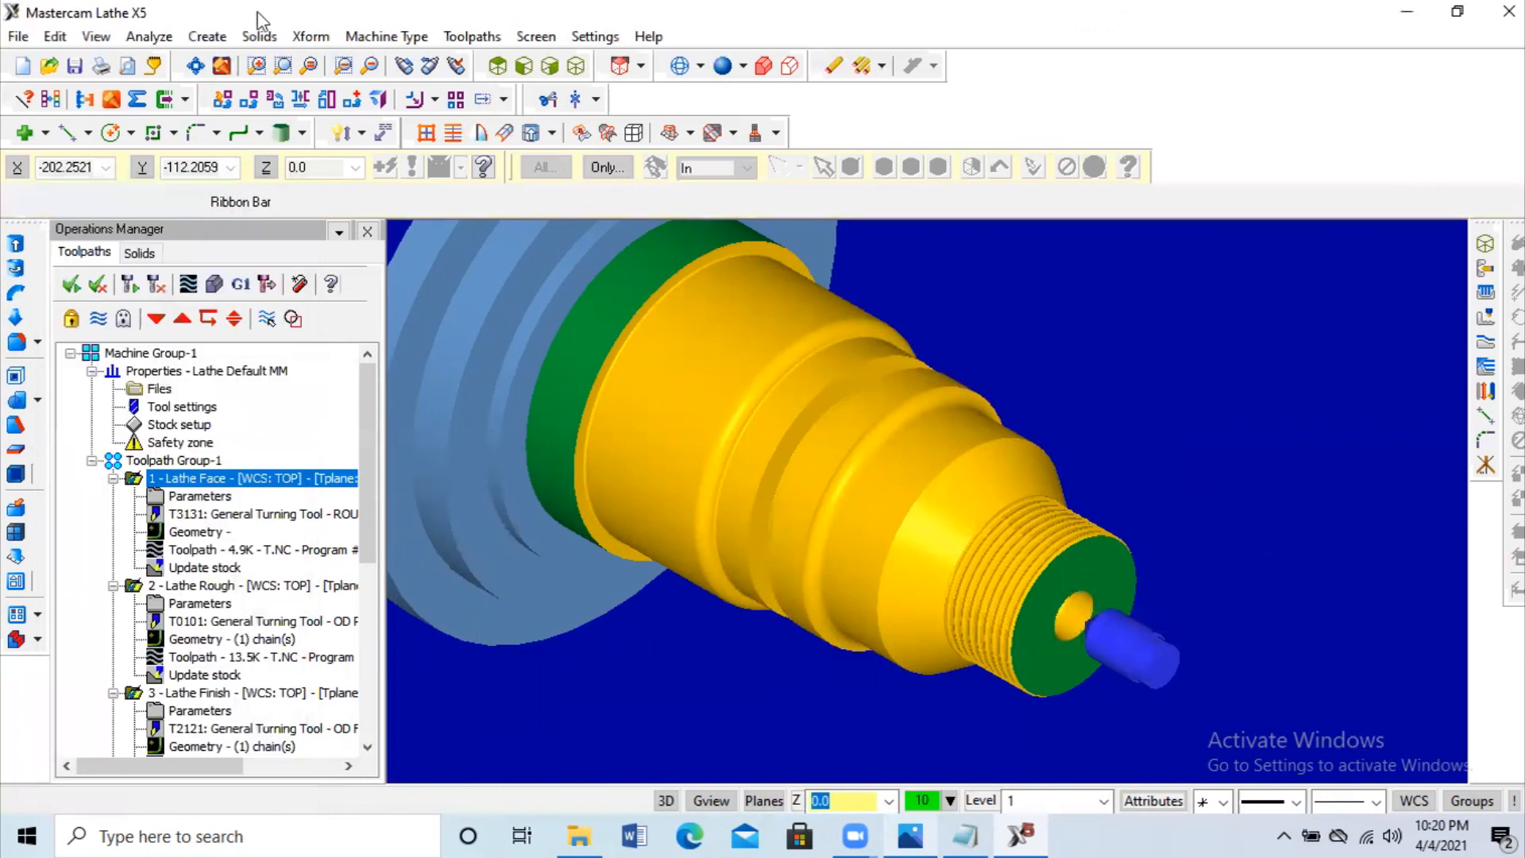
{"action": "left_click", "coordinate": [504, 67]}
{"action": "left_click", "coordinate": [498, 67]}
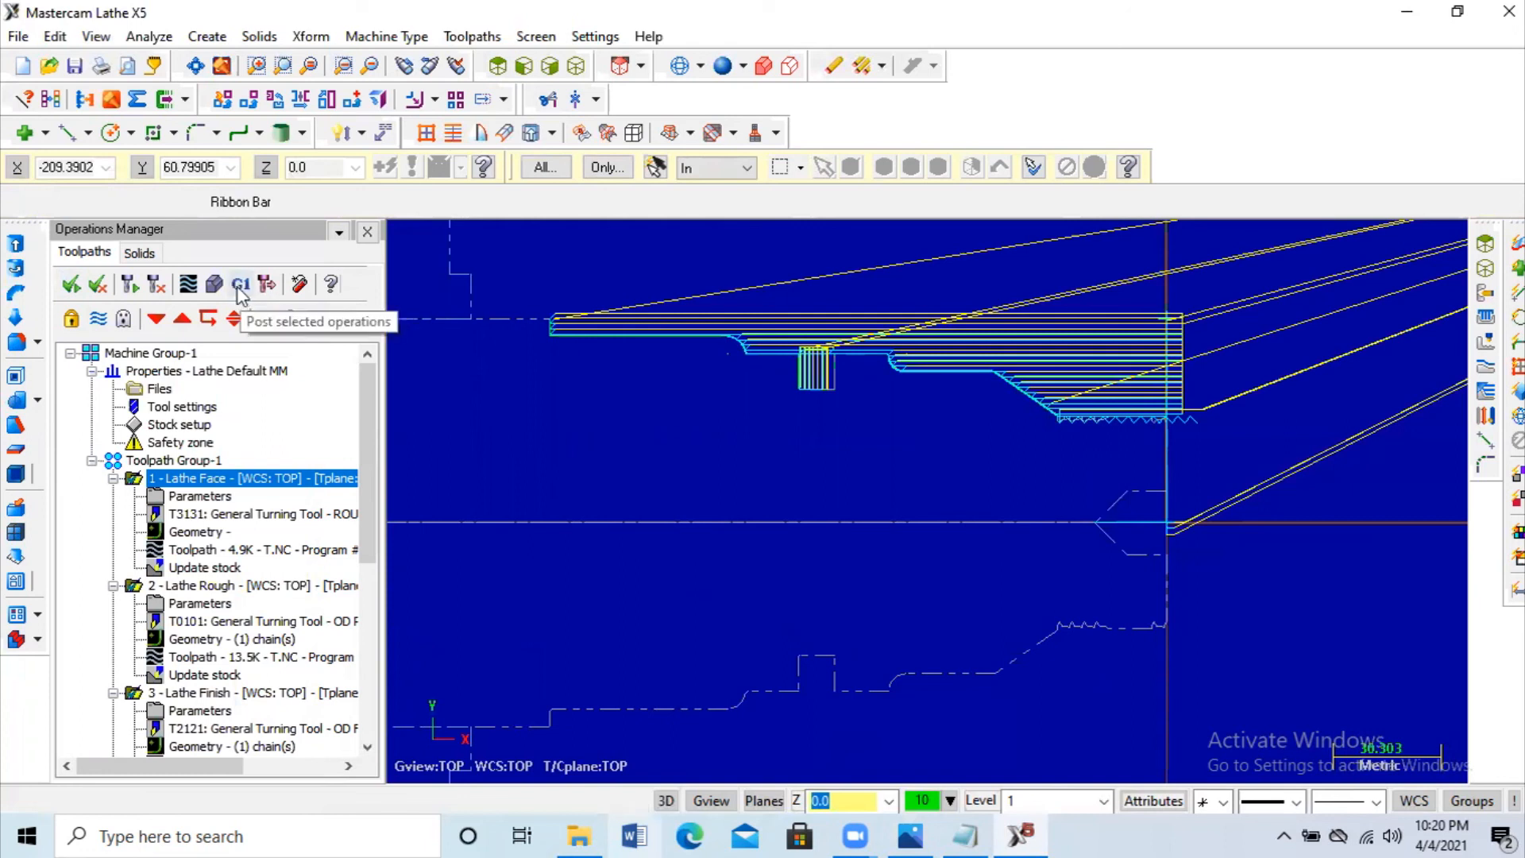
Step: Post the selected operations to an .NC file with Overwrite and Edit enabled, and look through the generated code
{"action": "left_click", "coordinate": [241, 294]}
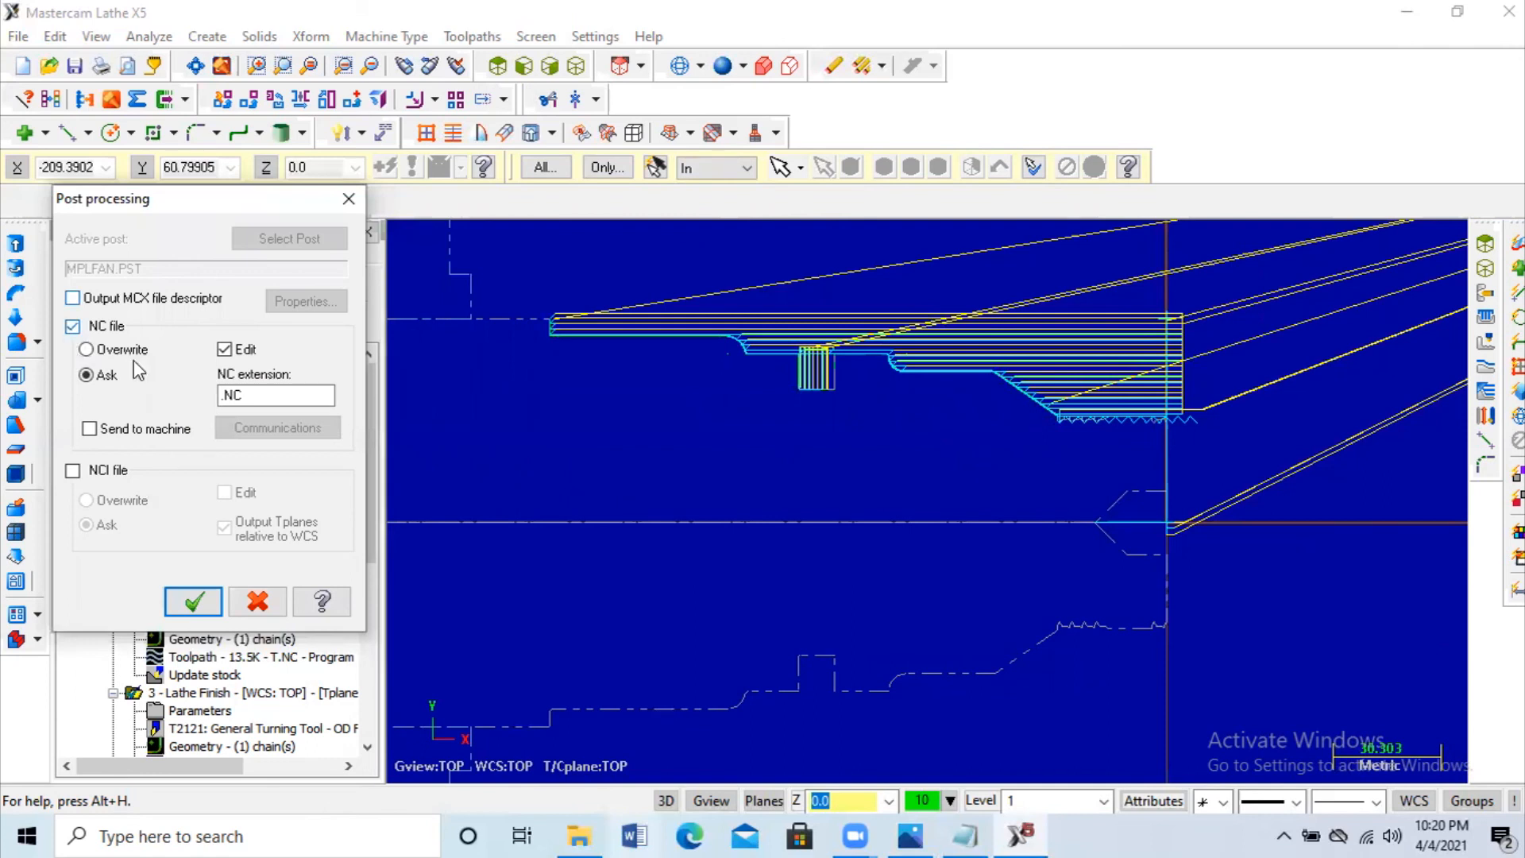
{"action": "left_click", "coordinate": [91, 349]}
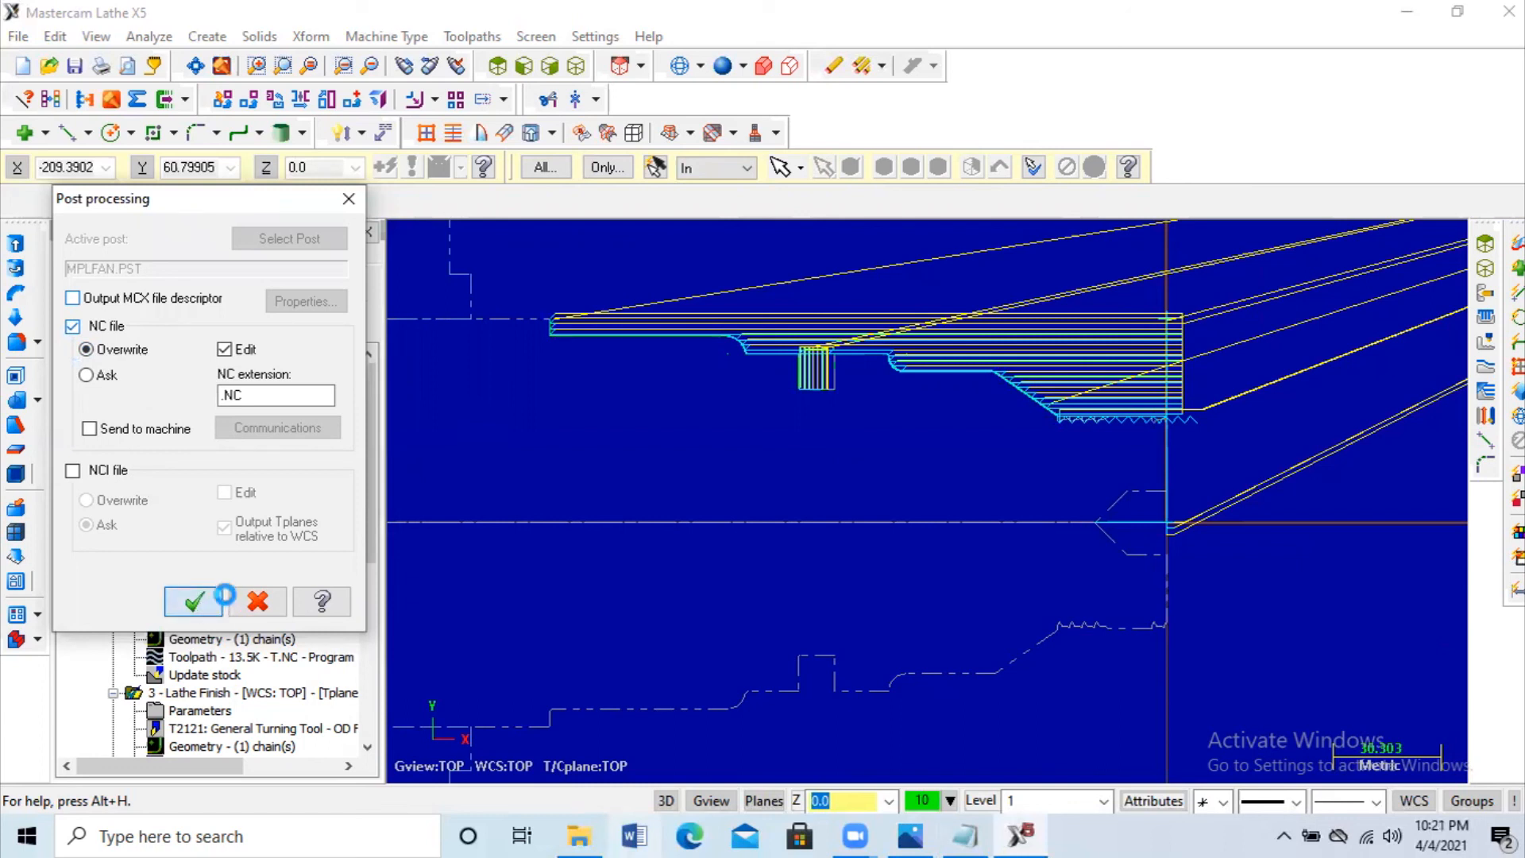
{"action": "left_click", "coordinate": [213, 601]}
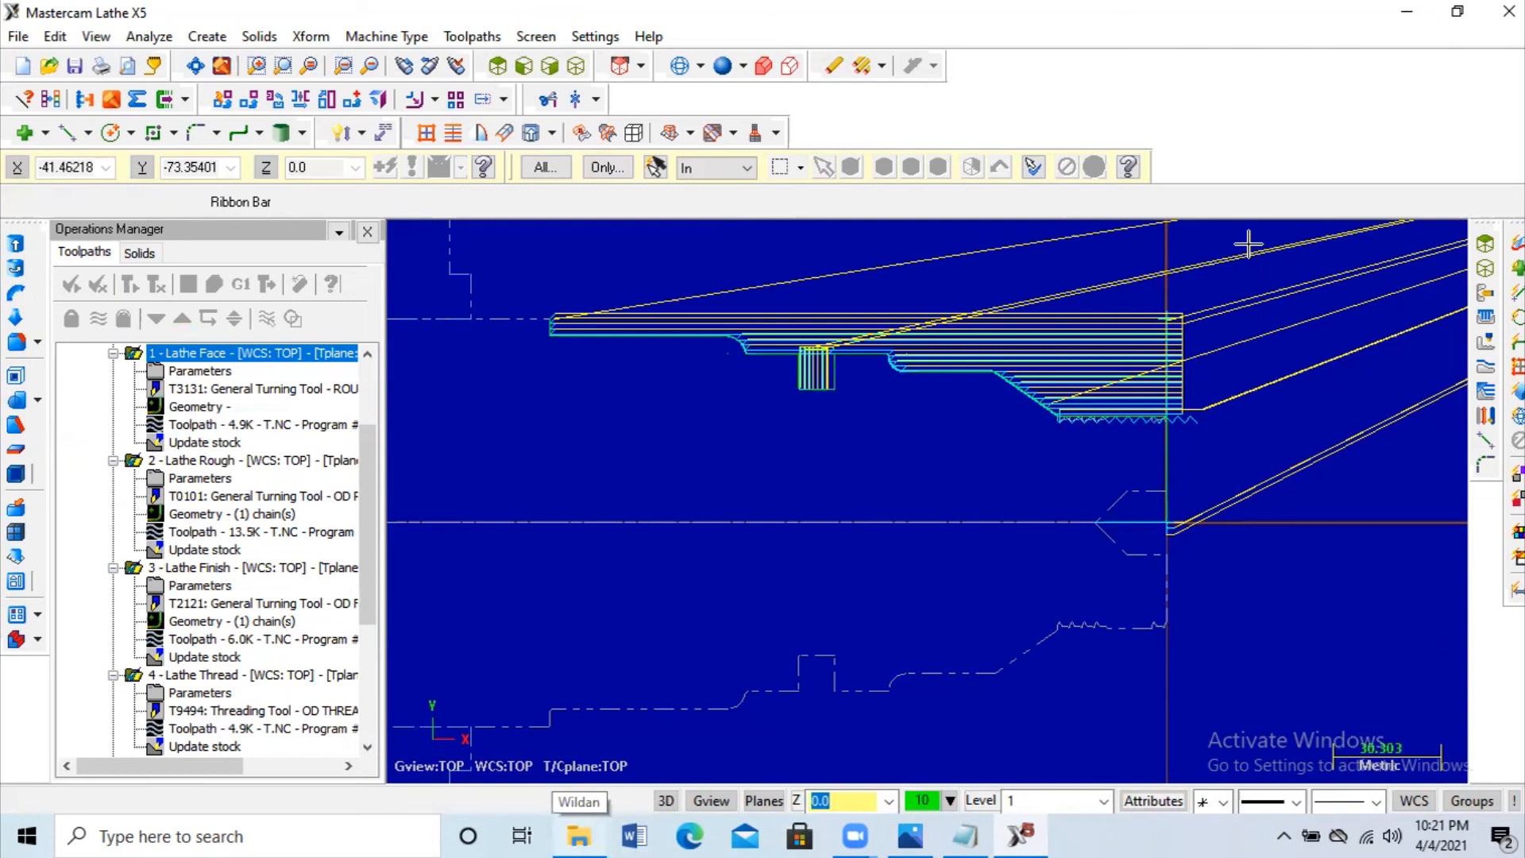
{"action": "left_click", "coordinate": [242, 284]}
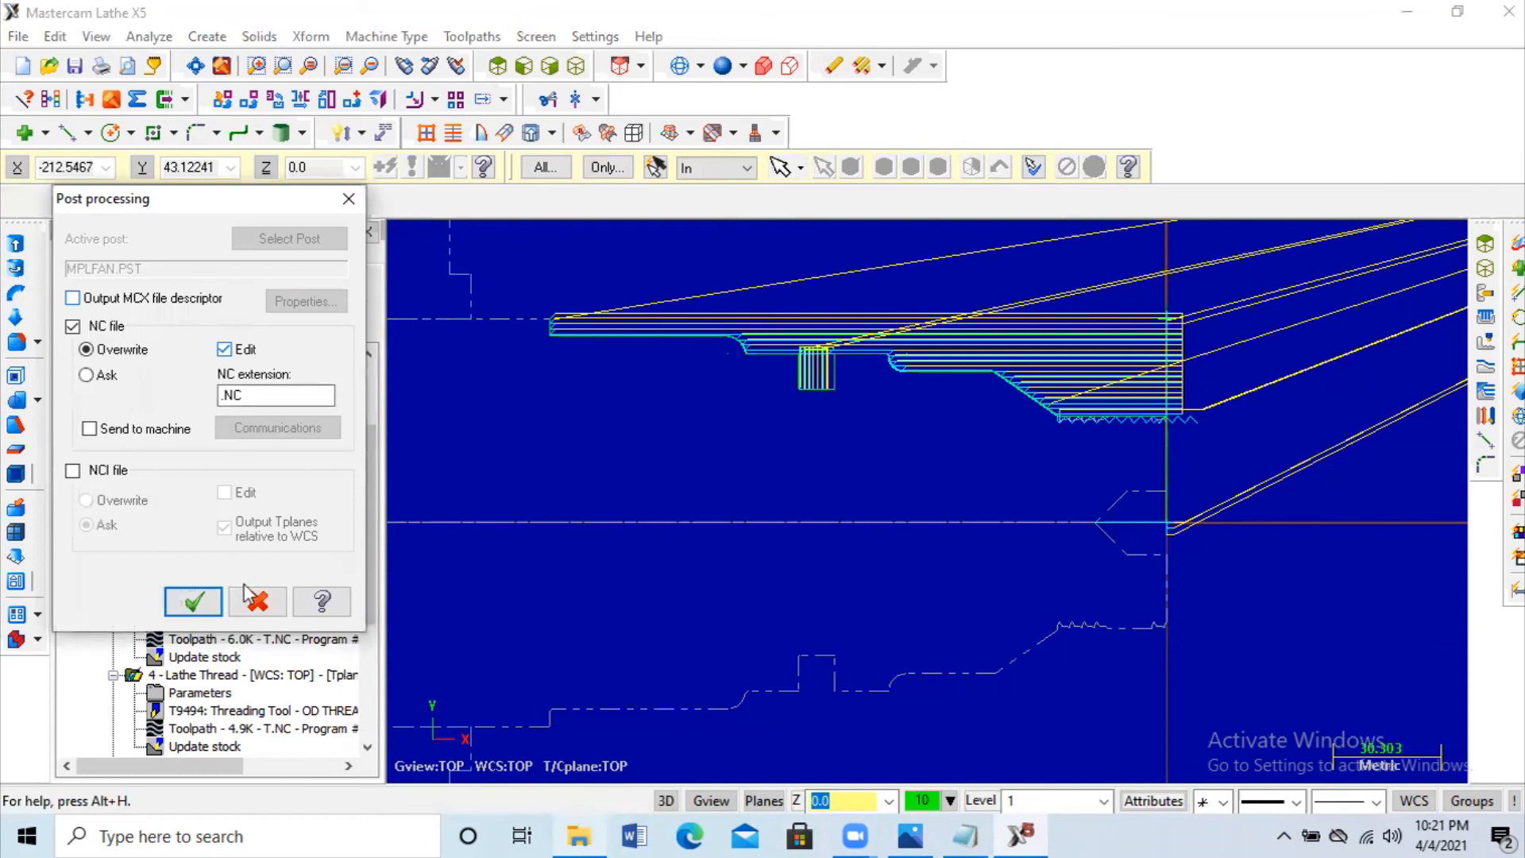
{"action": "left_click", "coordinate": [177, 605]}
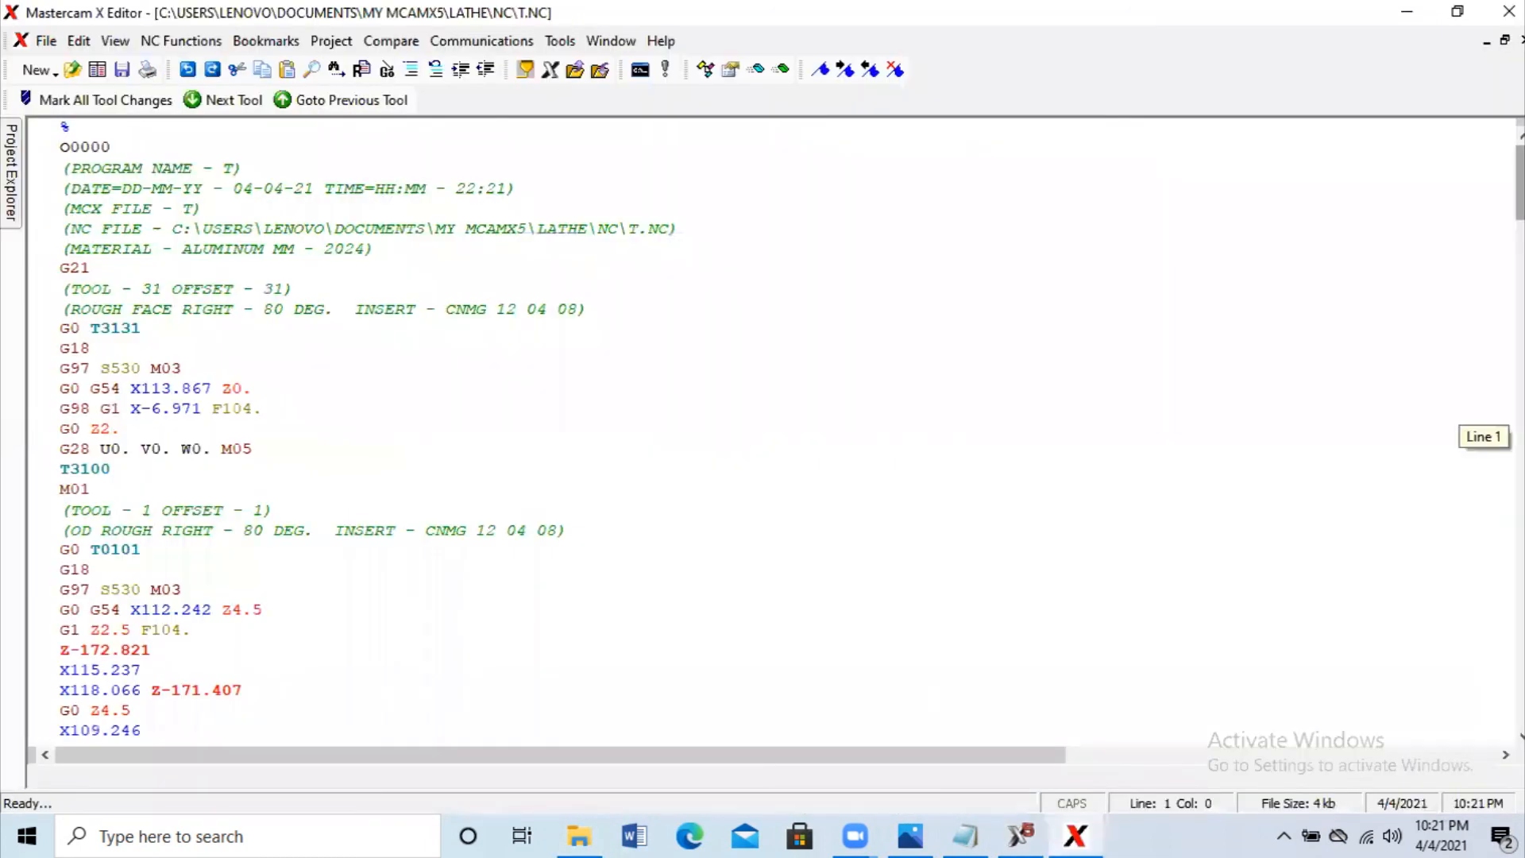
{"action": "left_click_drag", "start_coordinate": [1518, 436], "coordinate": [1504, 134]}
{"action": "scroll", "coordinate": [261, 129], "scroll_direction": "up", "scroll_amount": 11}
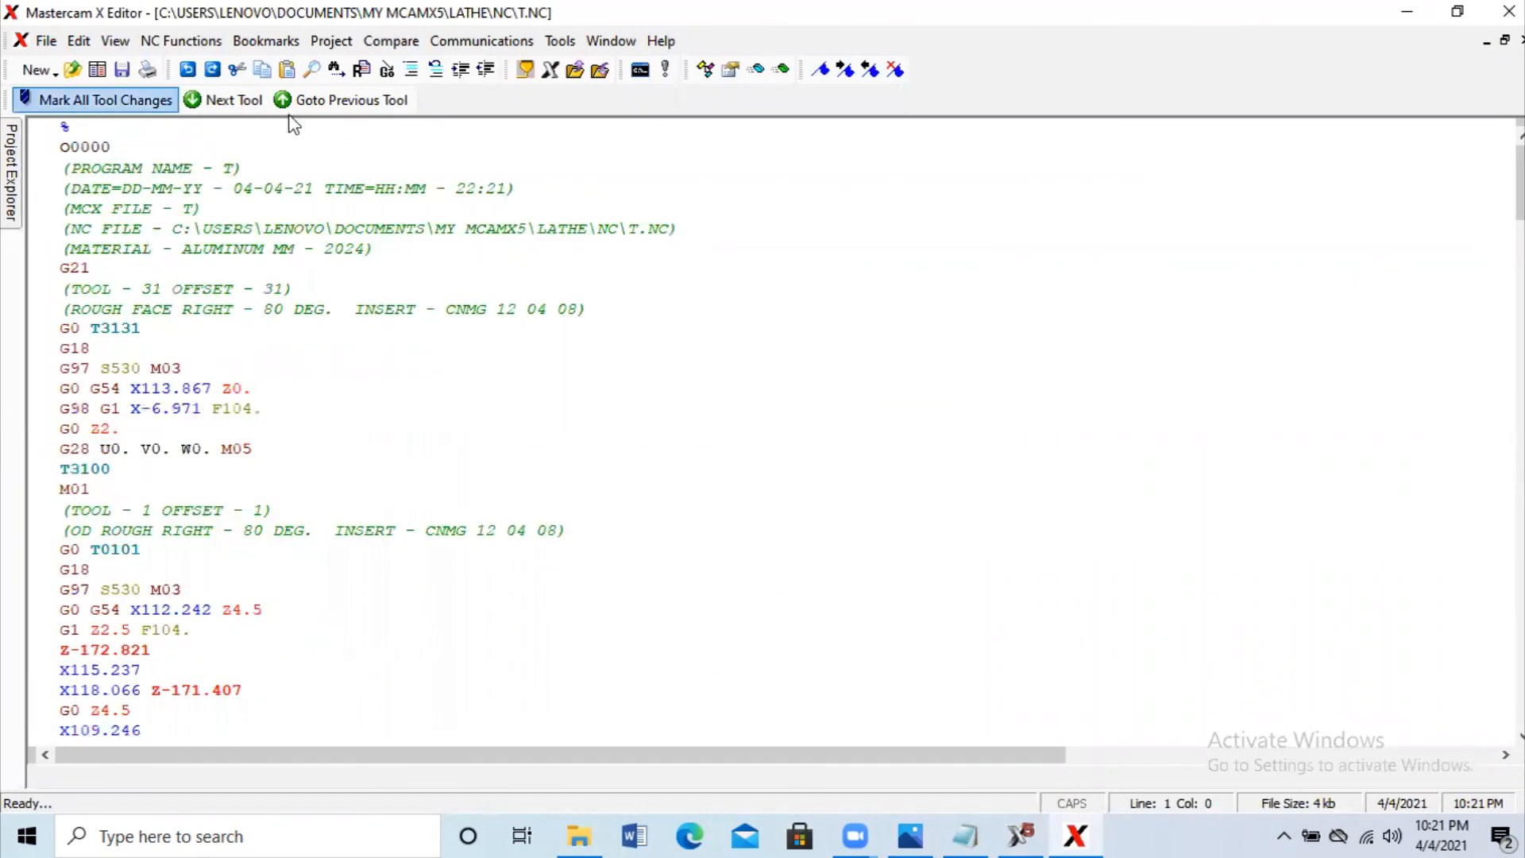
Step: Save the NC program as GCODE CNC in the personal folder on drive D
{"action": "left_click", "coordinate": [123, 79]}
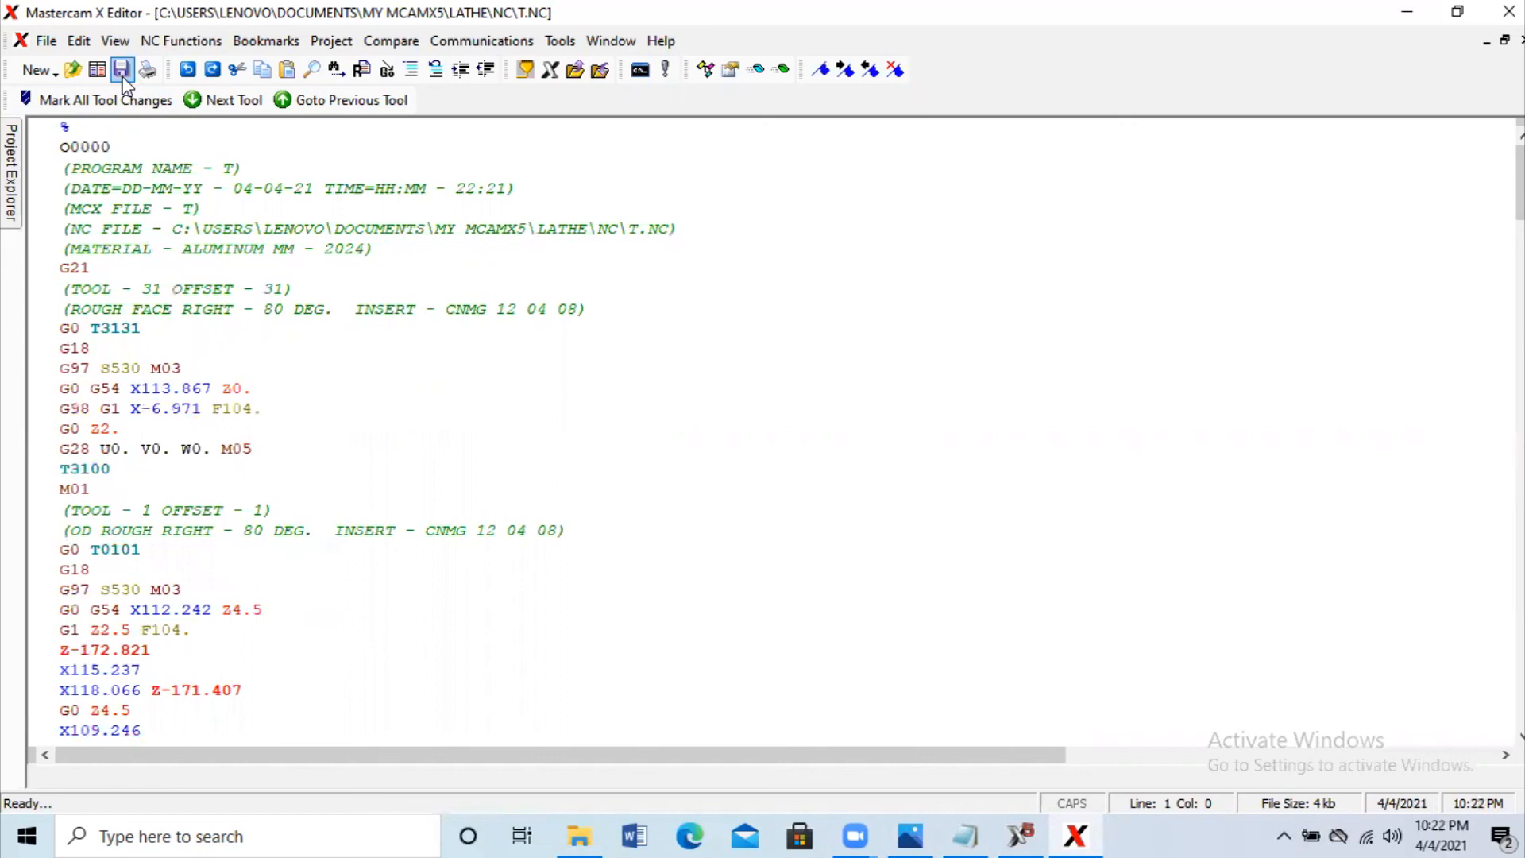
{"action": "left_click", "coordinate": [39, 41]}
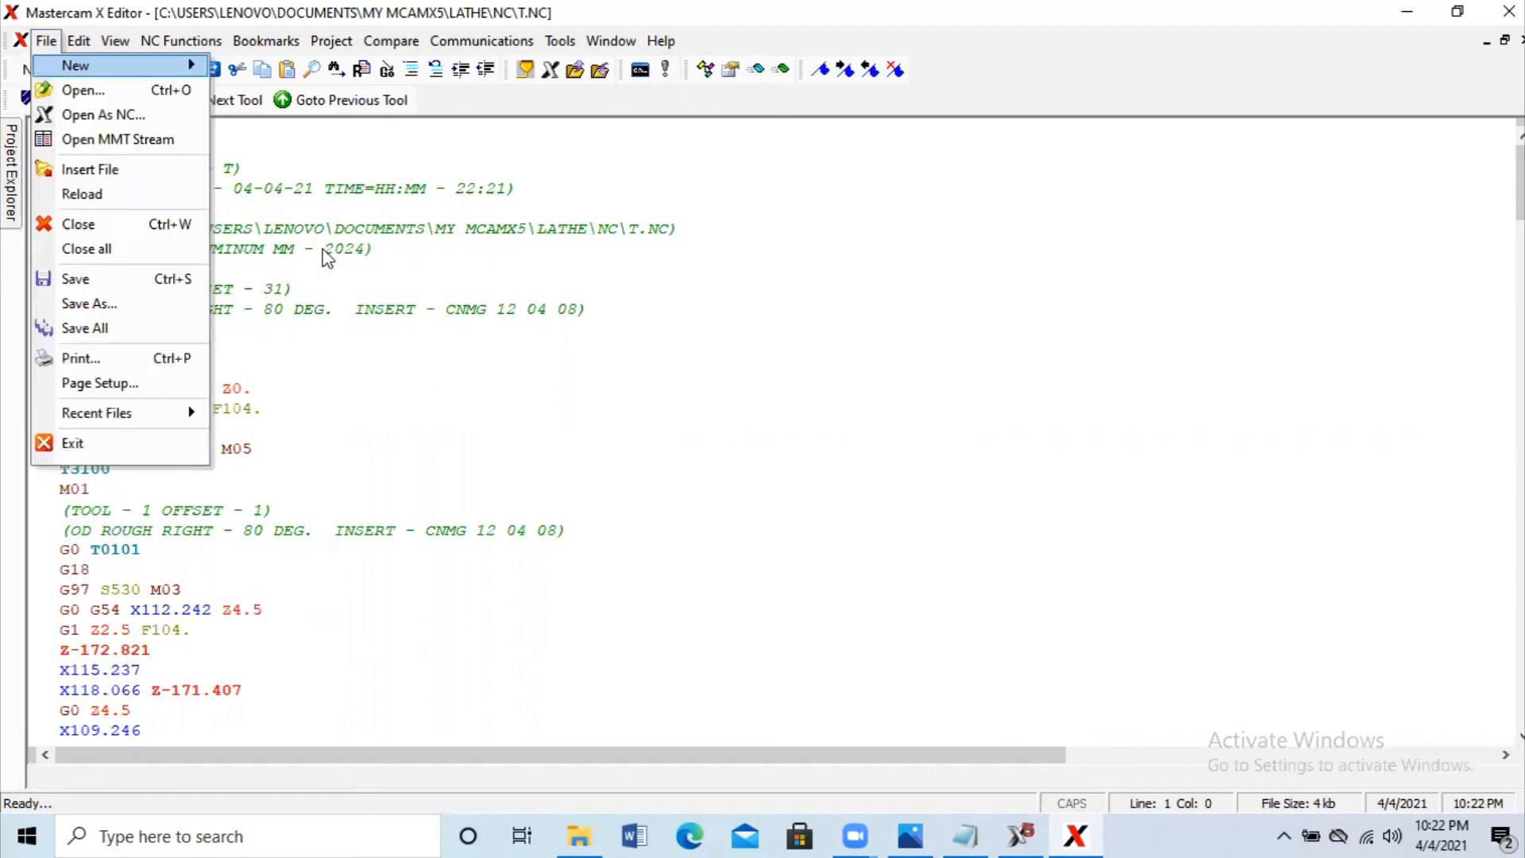
{"action": "left_click", "coordinate": [87, 277]}
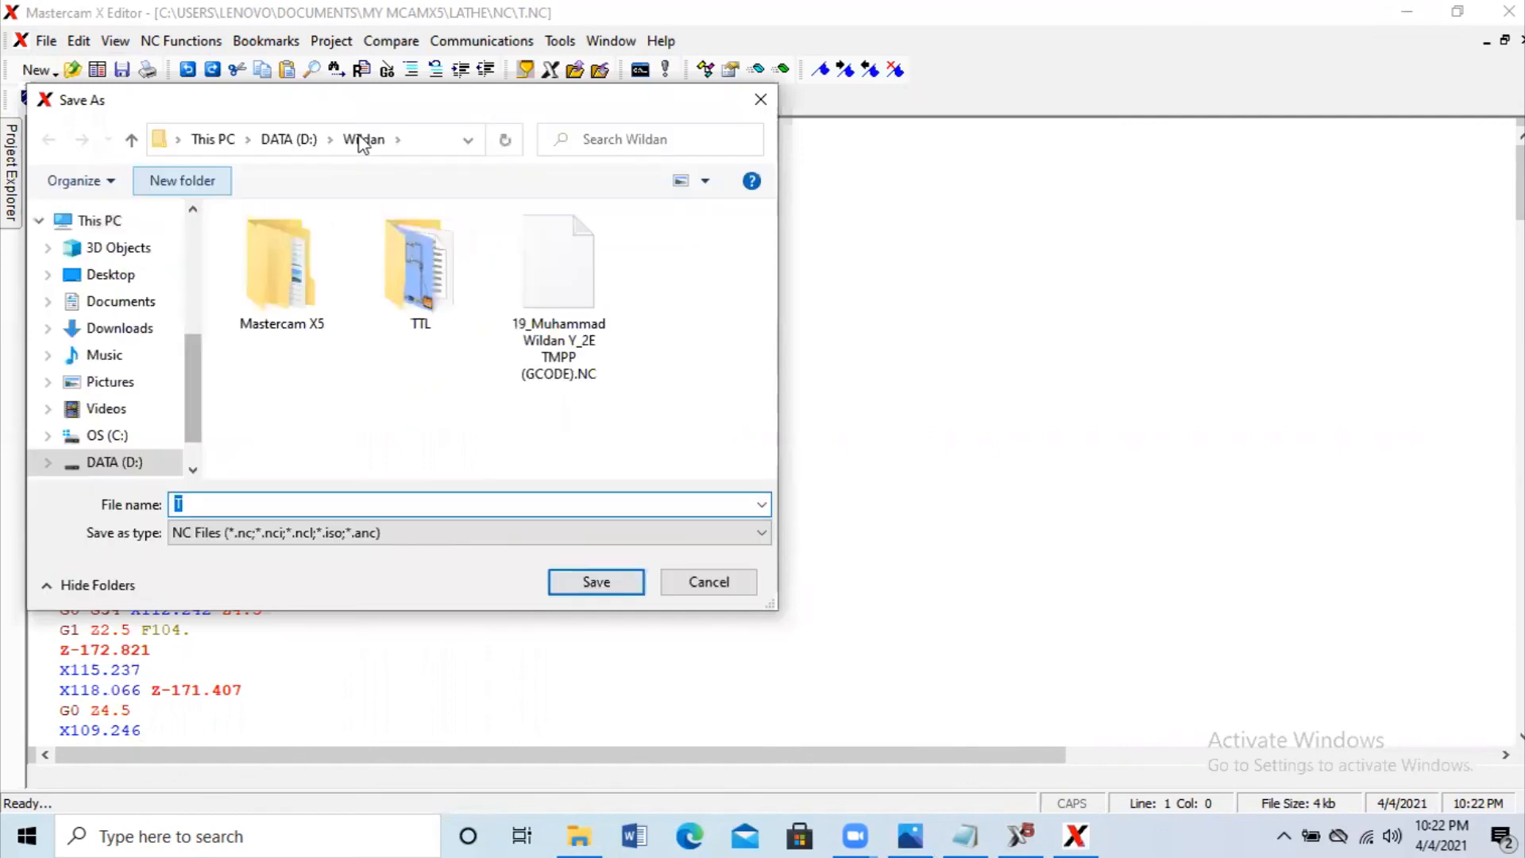
{"action": "left_click", "coordinate": [210, 504]}
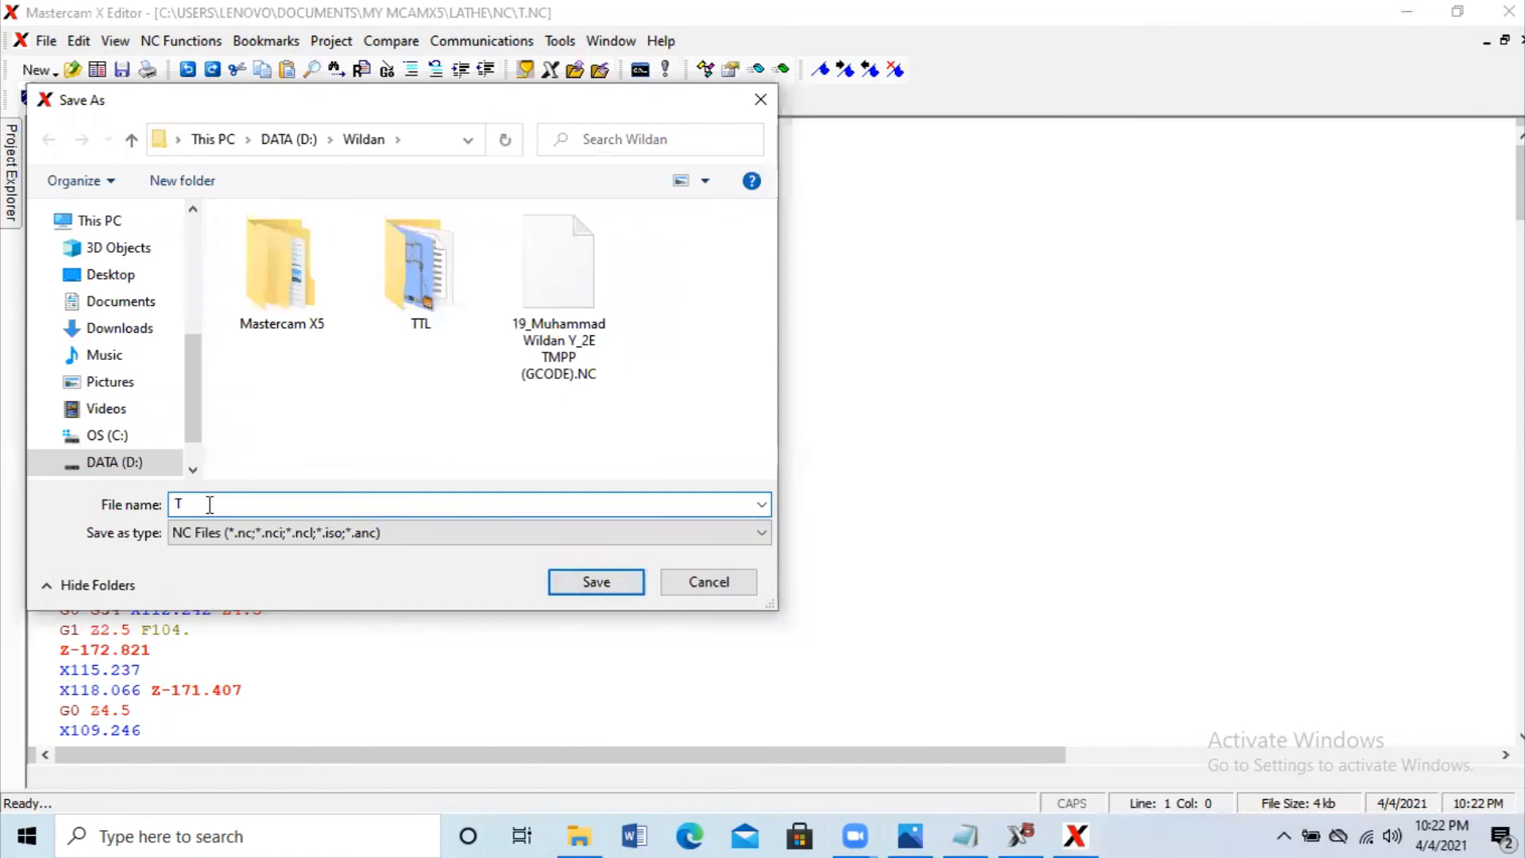
{"action": "key", "text": "Caps_Lock"}
{"action": "type", "text": "GCODE CNC"}
{"action": "left_click", "coordinate": [580, 587]}
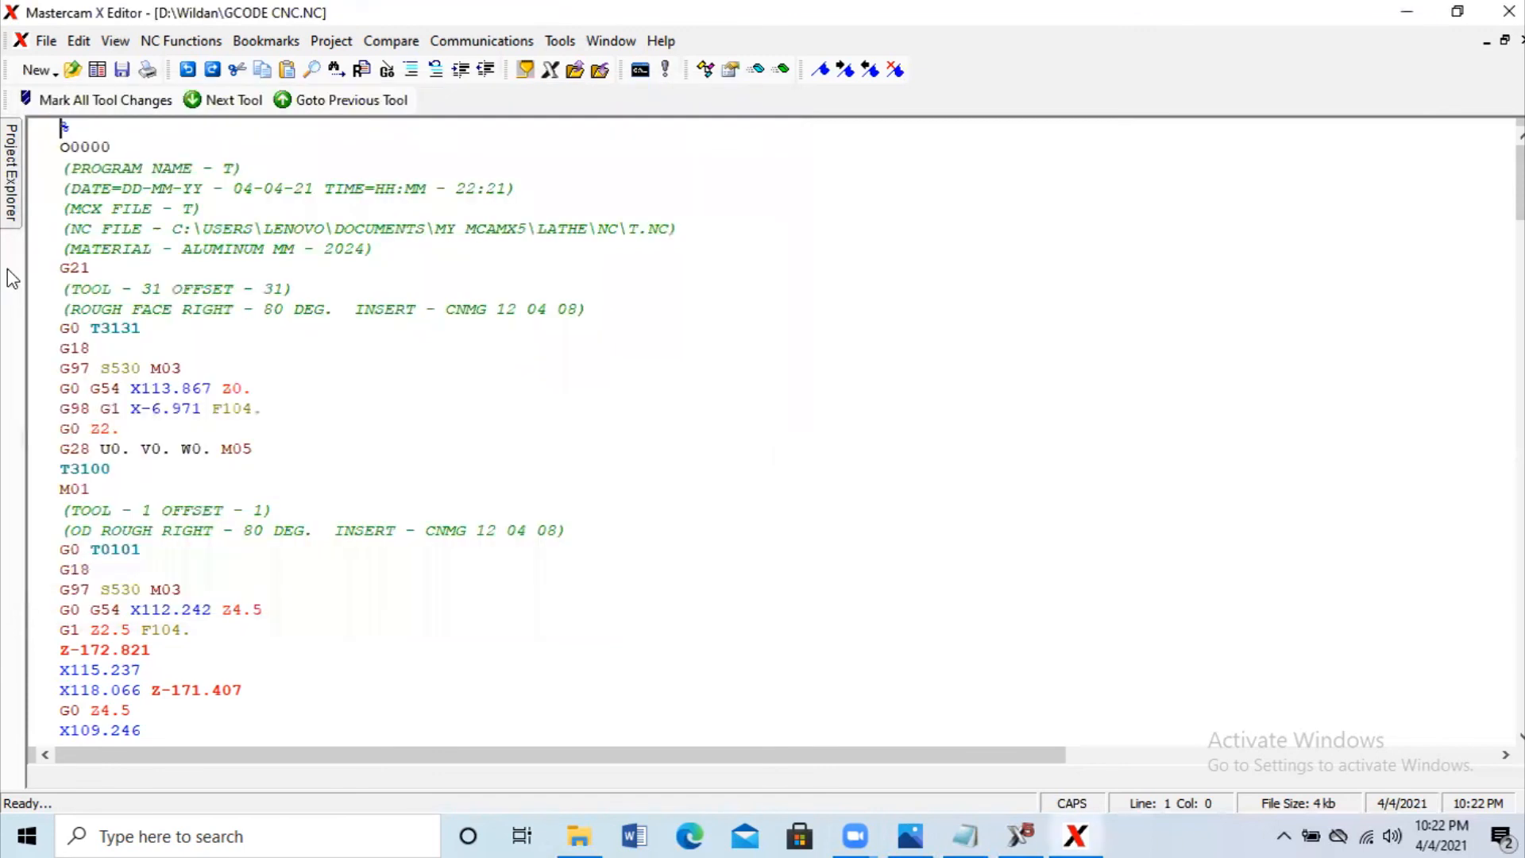
Step: Save the GCODE CNC file once more, close the code editor, and look through the operations list in Mastercam Lathe
{"action": "left_click", "coordinate": [119, 68]}
{"action": "left_click", "coordinate": [1509, 11]}
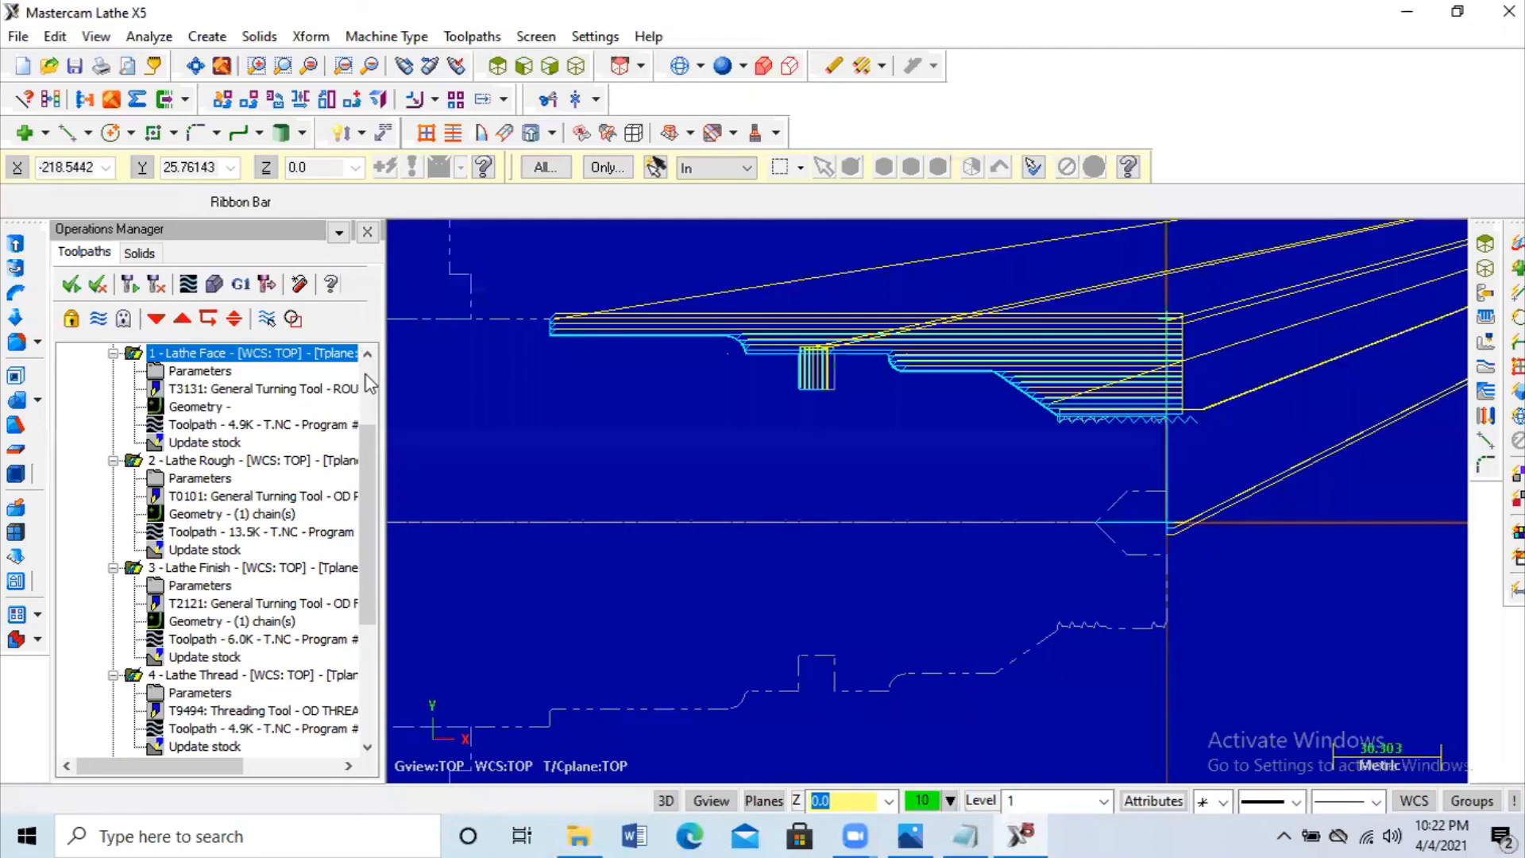
{"action": "left_click_drag", "start_coordinate": [370, 458], "coordinate": [351, 342]}
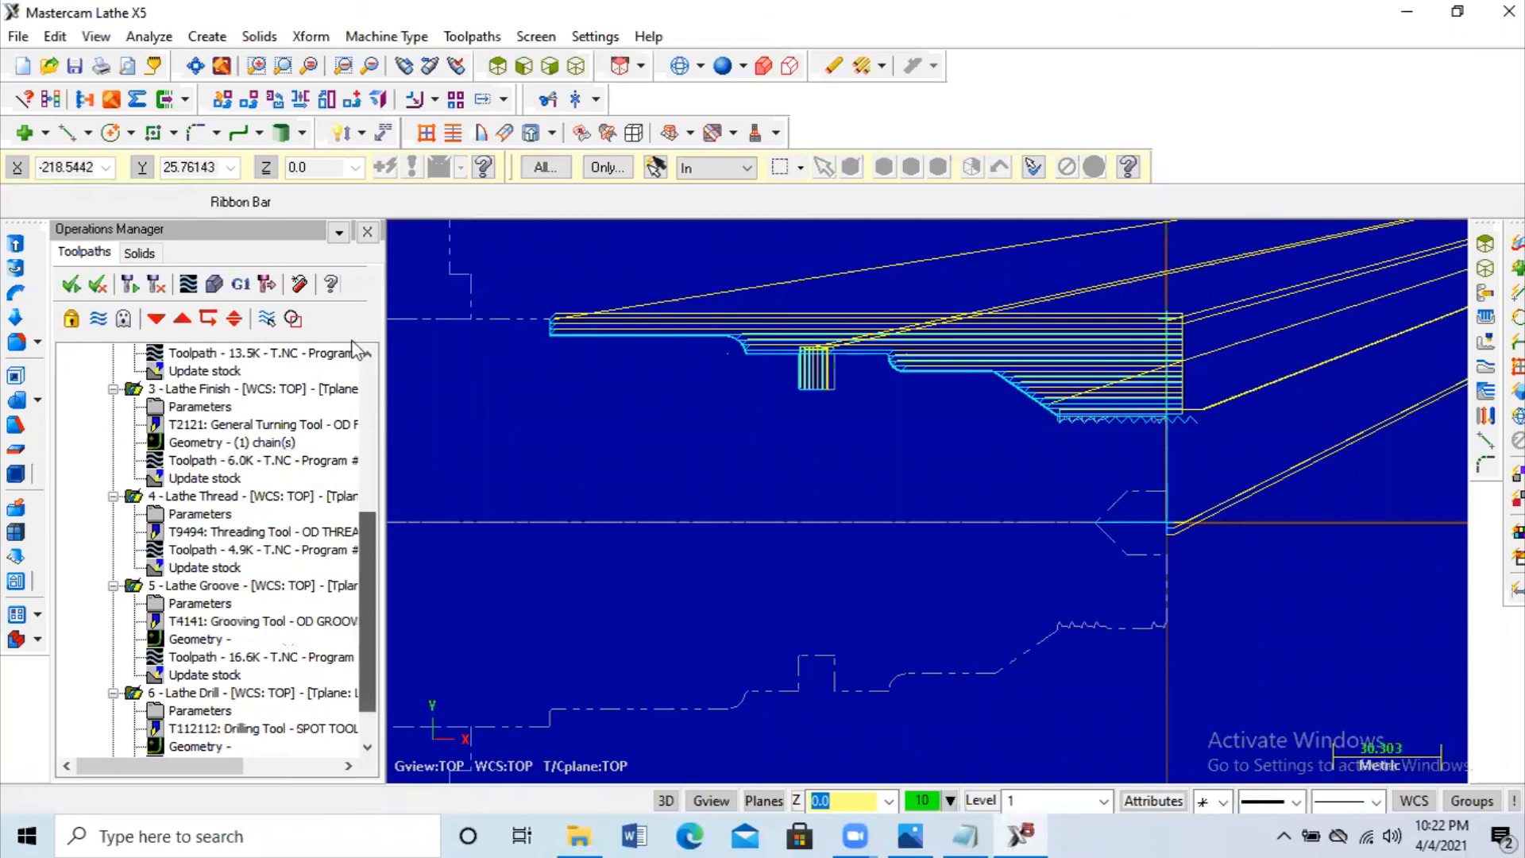